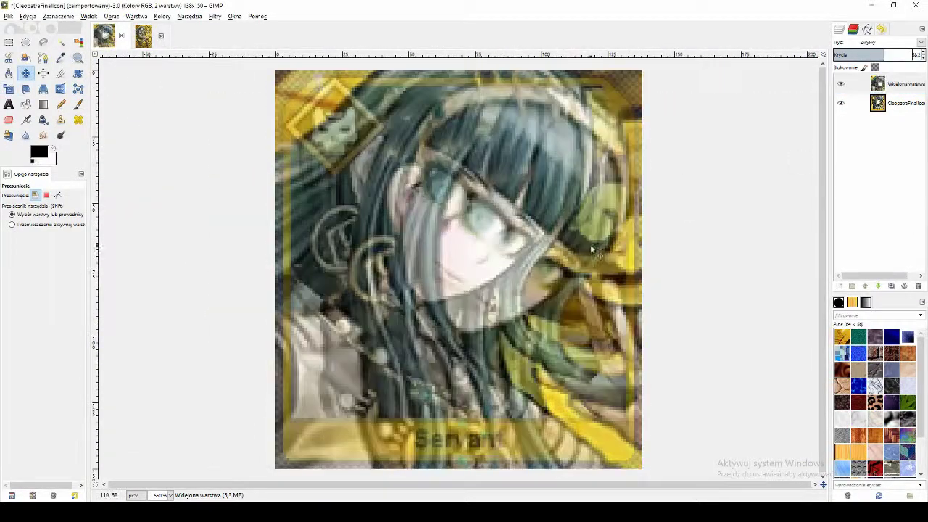
Step: Reposition the semi-transparent pasted artwork layer over the icon and set its opacity to 100
drag(591, 248, 554, 214)
click(843, 83)
drag(884, 54, 920, 55)
scroll(642, 193, down, 1)
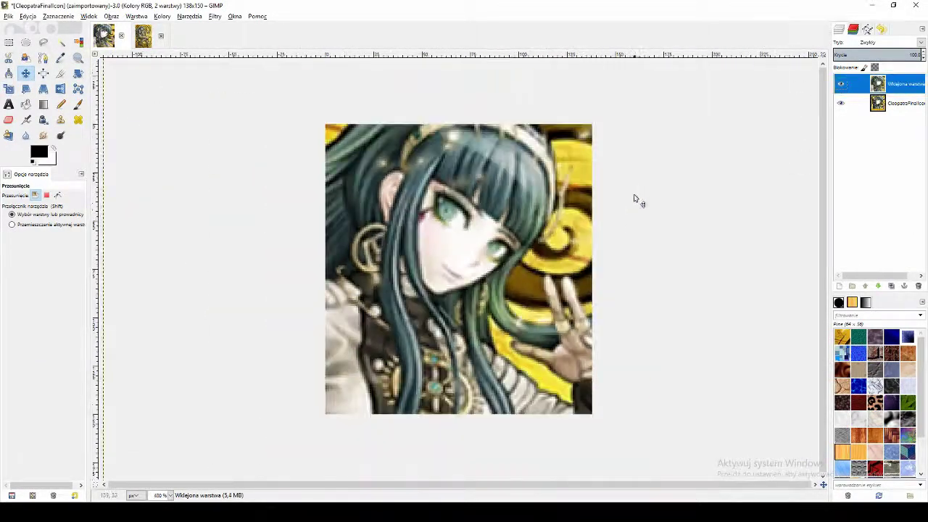
Step: Delete the original CleopatraFinalIcon layer beneath the pasted artwork
click(877, 103)
right_click(873, 103)
click(797, 419)
scroll(597, 271, up, 1)
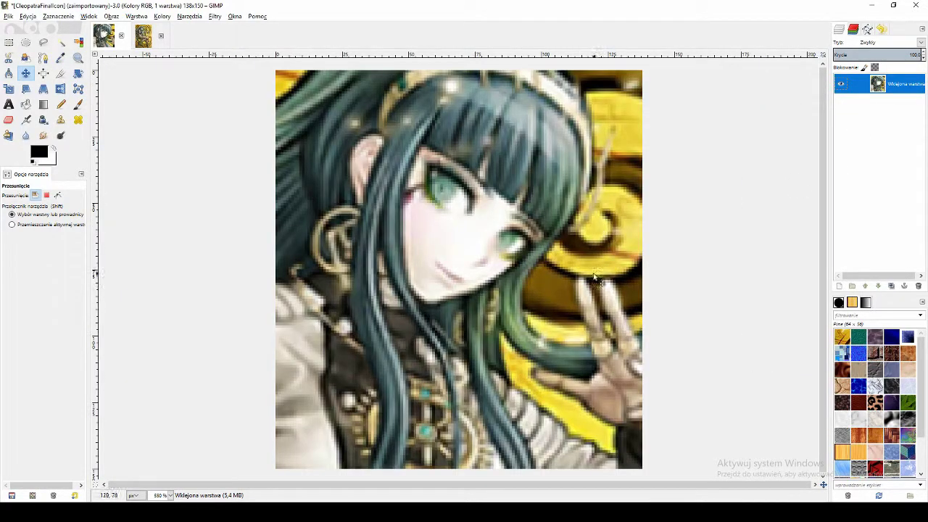
scroll(597, 271, down, 2)
Step: Add a new transparent layer above the artwork layer
right_click(873, 126)
click(785, 146)
click(791, 224)
Step: Paste the clipboard artwork and turn the floating selection into a new layer
right_click(875, 86)
click(888, 88)
key(ctrl+v)
right_click(878, 85)
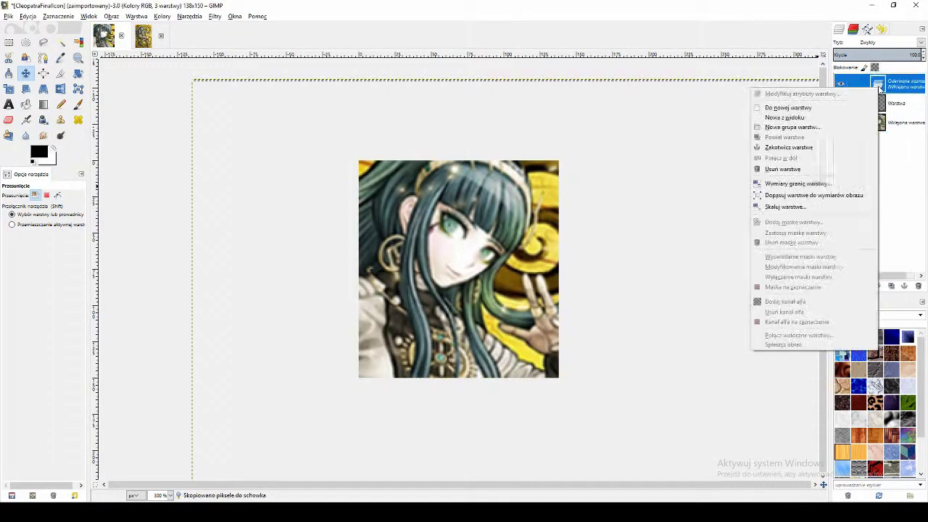
click(788, 106)
Step: Select the 138 × 150 px canvas area, then drop the selection and cut away the newly pasted layer
scroll(737, 189, down, 3)
scroll(737, 188, up, 3)
click(8, 42)
drag(359, 161, 559, 378)
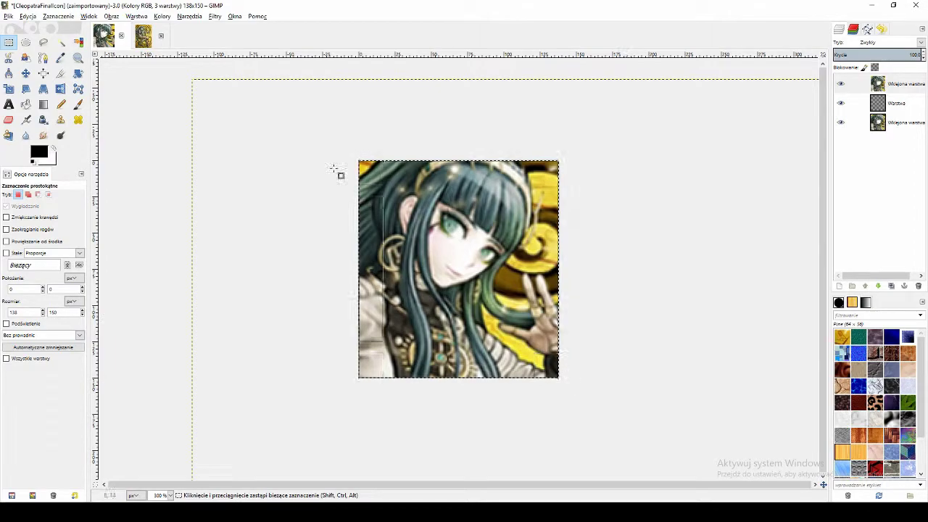
click(58, 15)
click(61, 49)
key(ctrl+x)
click(880, 83)
click(840, 83)
click(852, 100)
scroll(683, 169, down, 4)
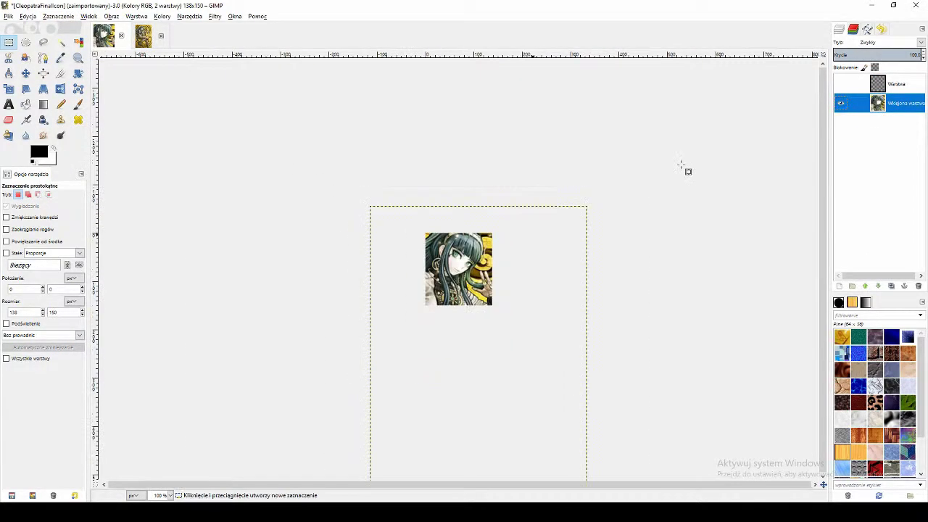
scroll(684, 169, up, 5)
click(136, 16)
click(166, 145)
click(537, 379)
Step: Fit the artwork layer to the image size and place it above the transparent layer
click(136, 16)
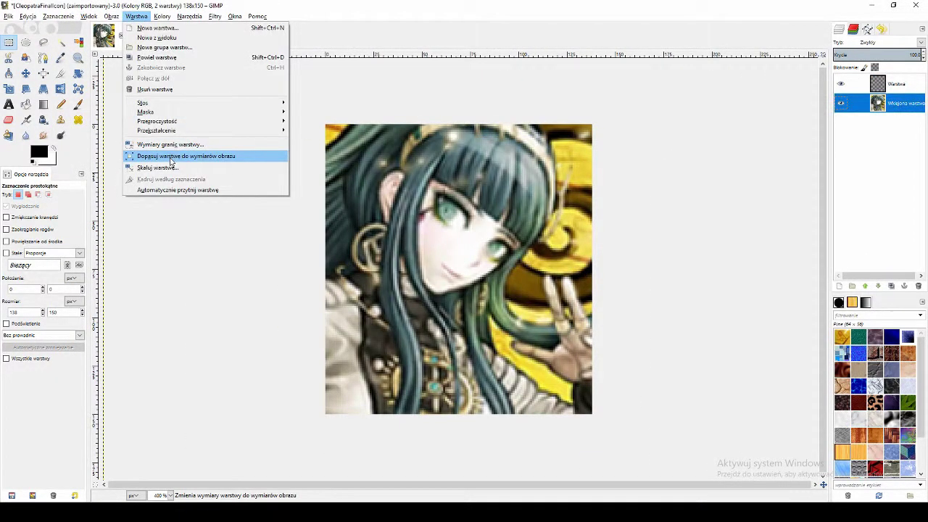
click(171, 156)
drag(880, 103, 879, 78)
Step: Duplicate the artwork layer and set the duplicate's boundary size to 138 × 138 px
click(136, 16)
click(155, 56)
key(ctrl+c)
click(136, 16)
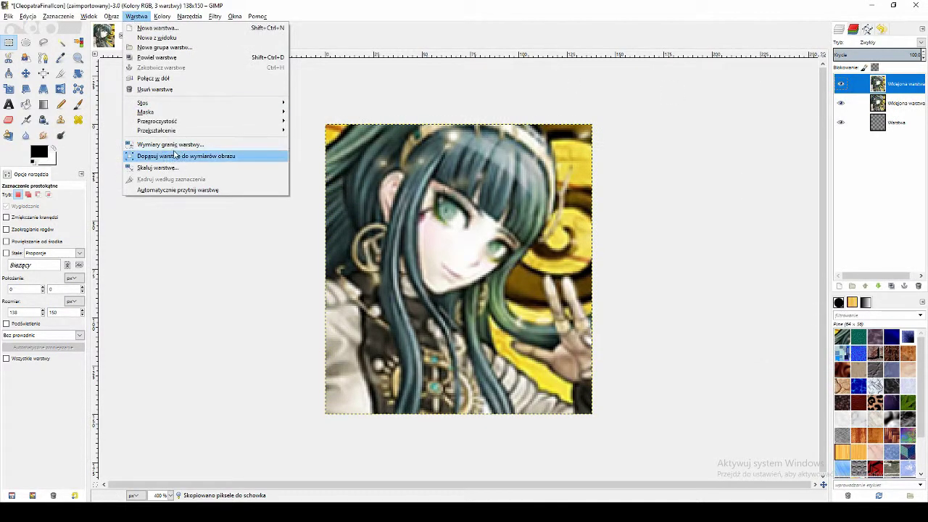
click(167, 153)
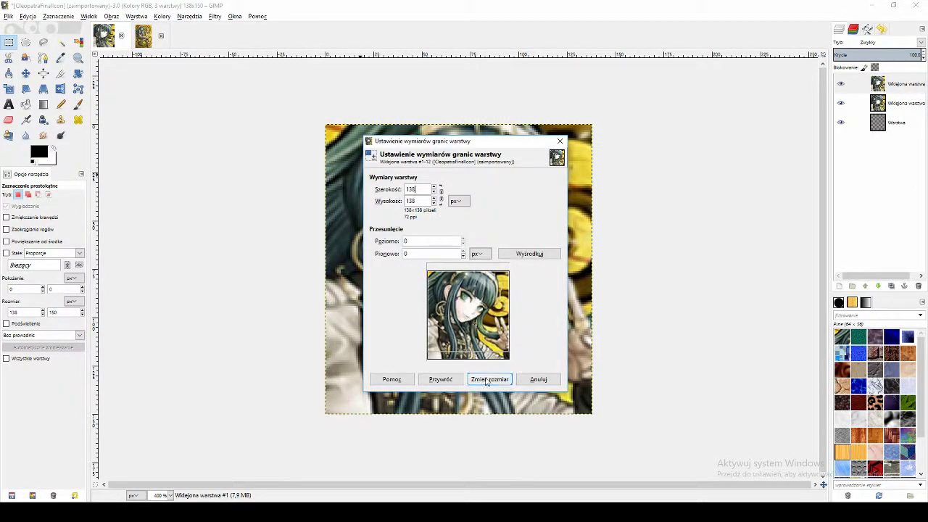
click(490, 379)
Step: Scale the duplicate layer to 64 × 64 px with interpolation set to none (Brak)
click(136, 16)
click(166, 168)
text(64)
click(451, 298)
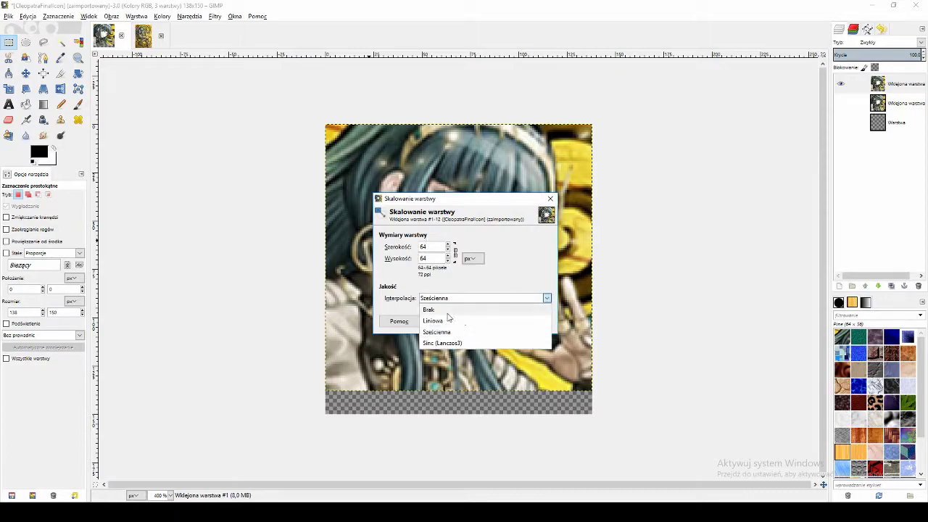
click(448, 311)
click(487, 321)
Step: Move the scaled 64 px copy to the lower-left corner of the image and raise the transparent layer to the top
click(840, 103)
drag(462, 259, 392, 358)
click(26, 73)
scroll(439, 384, up, 3)
scroll(439, 384, down, 2)
drag(878, 124, 877, 79)
scroll(426, 442, up, 2)
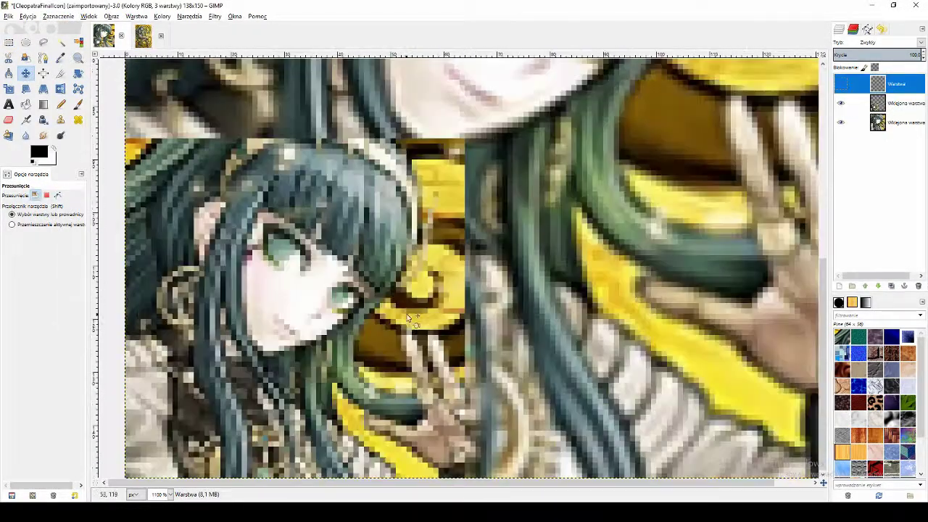
Step: Using the CleopatraStage4 image as reference, trace the larger eye's upper lash line in black on the transparent layer with a 1 px Pencil
key(o)
click(898, 102)
click(143, 37)
scroll(410, 139, up, 2)
scroll(411, 138, down, 5)
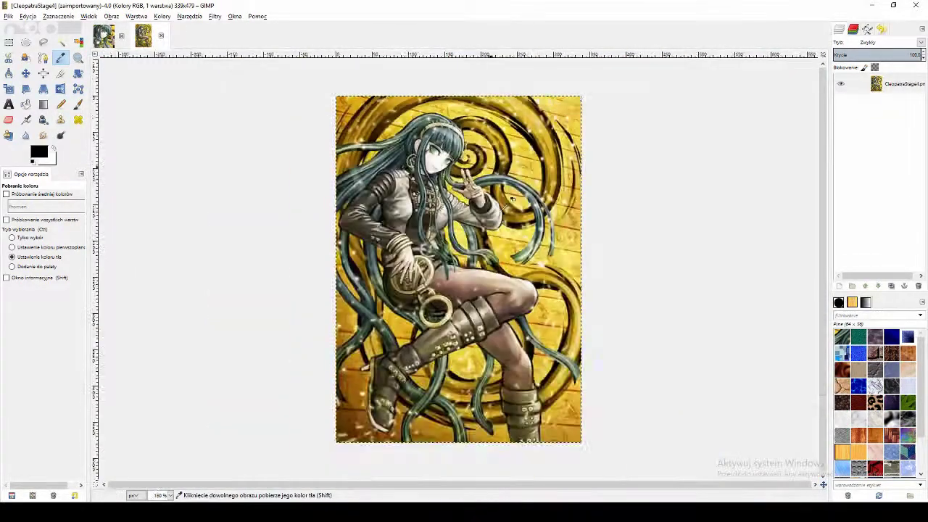
click(104, 37)
scroll(435, 290, down, 6)
click(896, 84)
click(61, 104)
scroll(285, 279, up, 2)
click(61, 104)
key(minus)
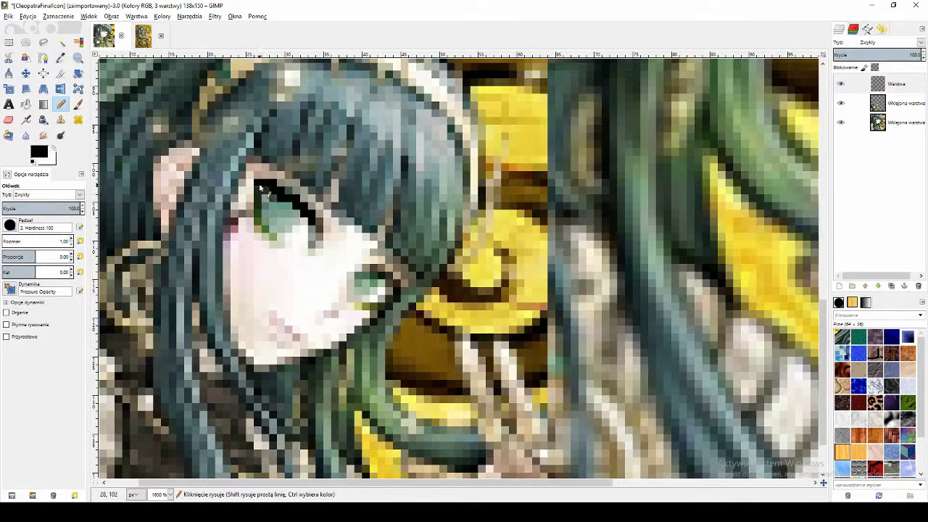
Step: Sample the dark green at the larger eye's edge from the scaled copy and pencil the eye's left outline on the transparent layer
click(61, 58)
click(898, 103)
click(257, 217)
click(897, 83)
click(61, 105)
drag(257, 192, 264, 228)
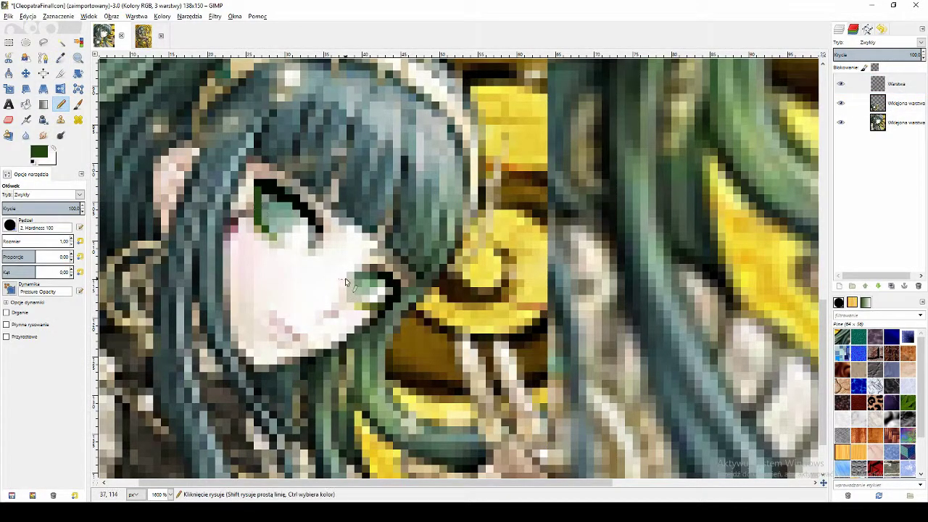
Step: Sample the grey-brown below the larger eye's lash tip and pencil over the lash end and the smaller eye's upper lid
key(o)
click(318, 232)
click(897, 83)
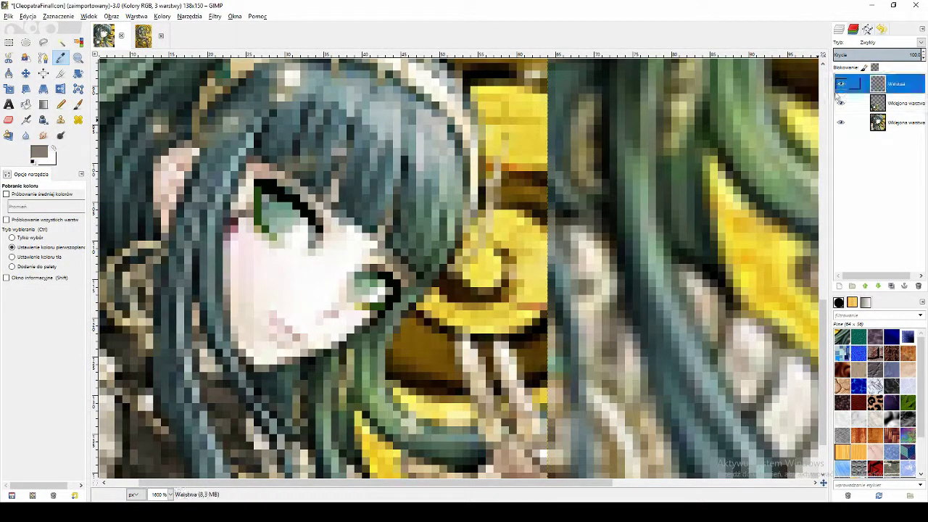
click(61, 105)
click(320, 244)
drag(366, 268, 399, 285)
Step: Sample the iris green from the CleopatraStage4 image and pencil in the irises of both eyes in the icon
click(143, 35)
click(61, 58)
click(337, 167)
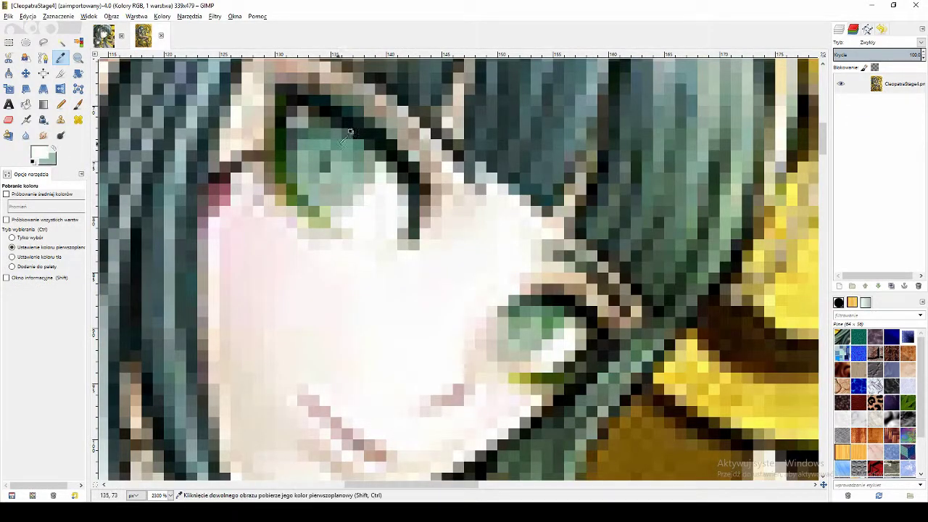
click(341, 140)
key(alt+2)
key(n)
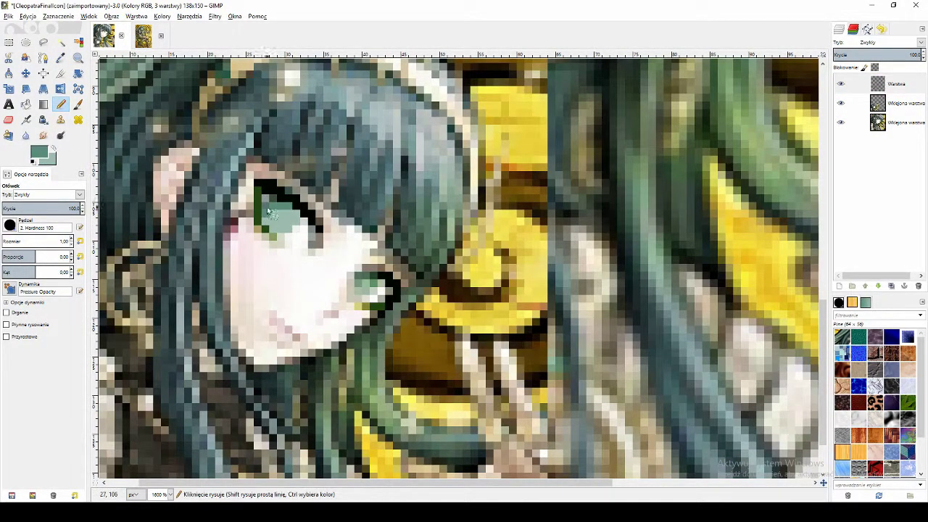
scroll(362, 294, down, 2)
scroll(336, 272, up, 2)
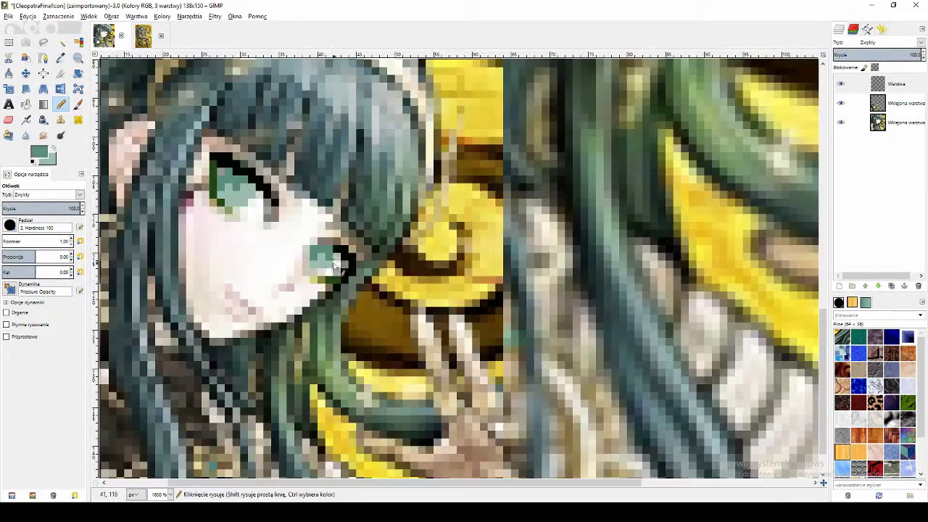
Step: Sample a darker green from the eye in CleopatraStage4 and pencil the pupils in the icon
key(alt+1)
key(o)
click(331, 207)
key(alt+2)
key(n)
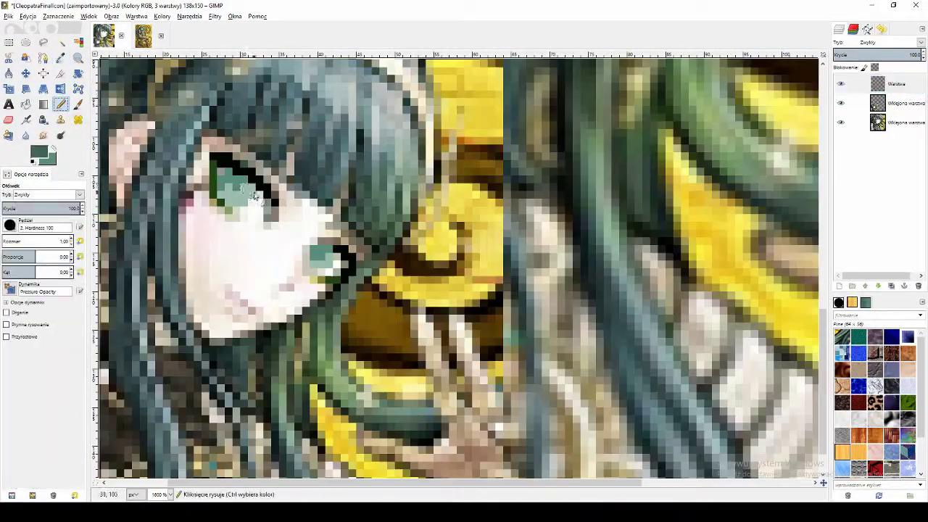
scroll(403, 299, up, 1)
scroll(306, 373, left, 3)
Step: Sample the light green from the lower iris of the larger eye and touch up the iris pixels
click(53, 148)
key(o)
click(383, 165)
key(n)
click(53, 147)
Step: Sample the white of the larger eye and pencil in the eye whites
key(o)
key(n)
key(o)
click(397, 181)
key(n)
Step: Sample a new colour beside the larger eye for the Pencil and check the drawing with the scaled copy hidden and shown
key(o)
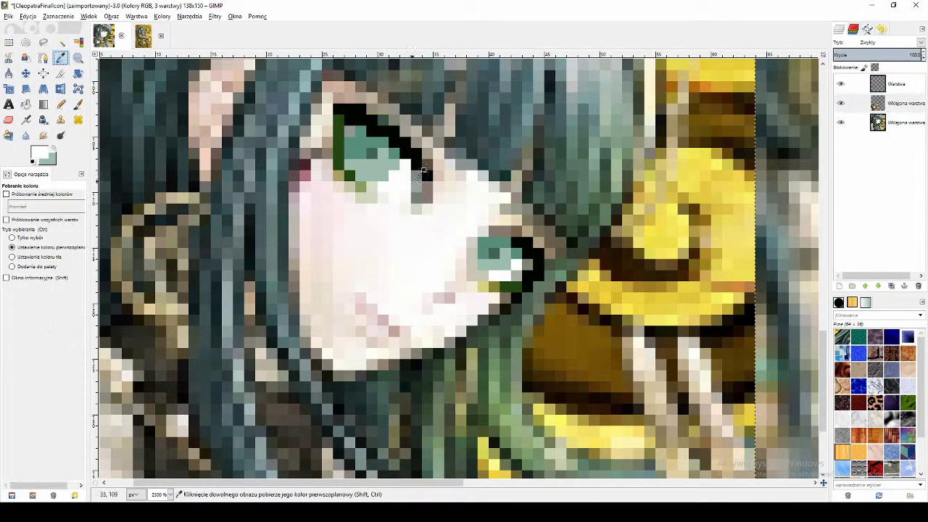
click(332, 158)
key(n)
click(840, 103)
click(841, 103)
Step: Sample the greyish tones beside the smaller eye from the scaled copy and pencil its inner corner and lid
click(878, 103)
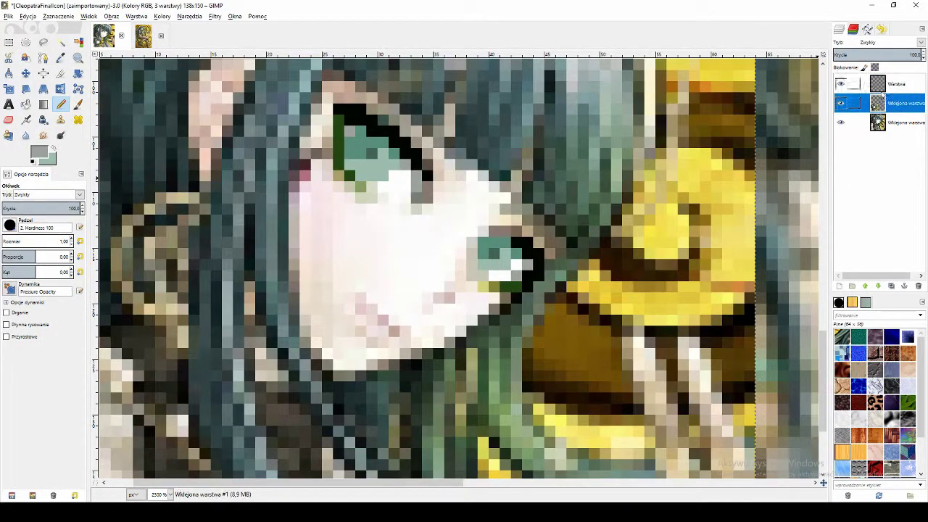
key(o)
click(473, 270)
key(n)
key(o)
click(466, 240)
key(n)
click(841, 104)
click(840, 104)
Step: Sample white from the larger eye and pencil it along the eye's lower edge, checking against the scaled copy
key(o)
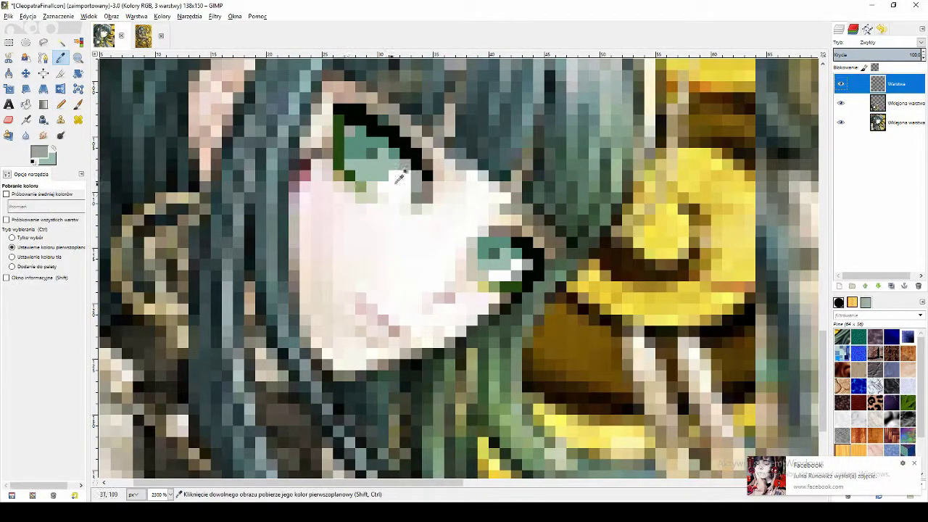
click(399, 177)
key(n)
drag(371, 186, 404, 197)
click(842, 106)
click(842, 105)
Step: Check the CleopatraStage4 reference, sample the dark pink at the larger eye's outer corner and pencil that corner on the transparent layer
click(143, 36)
scroll(603, 290, up, 4)
click(104, 36)
click(897, 103)
click(61, 58)
click(304, 175)
click(896, 84)
click(60, 104)
drag(327, 154, 305, 175)
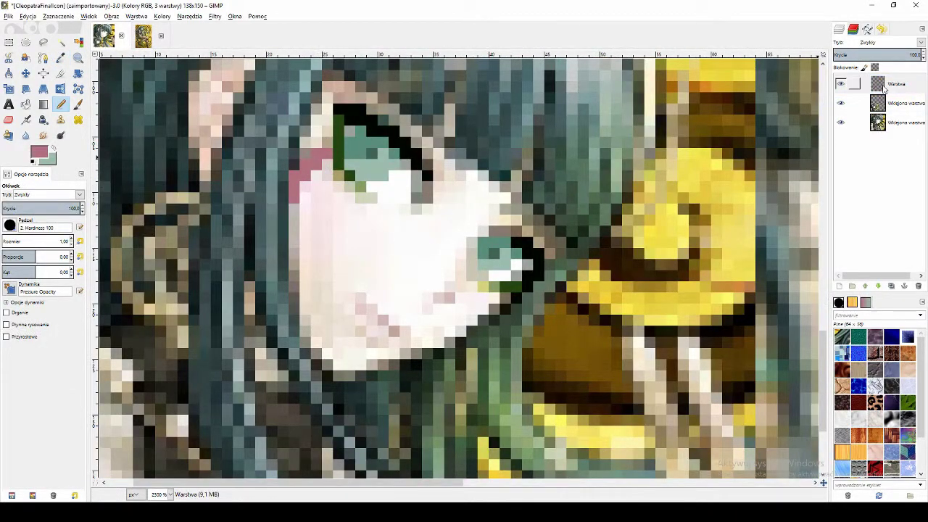
Step: Redraw the nose and mouth in sampled pale pinks and fill the face below the larger eye with sampled white
ctrl+click(447, 299)
ctrl+click(386, 313)
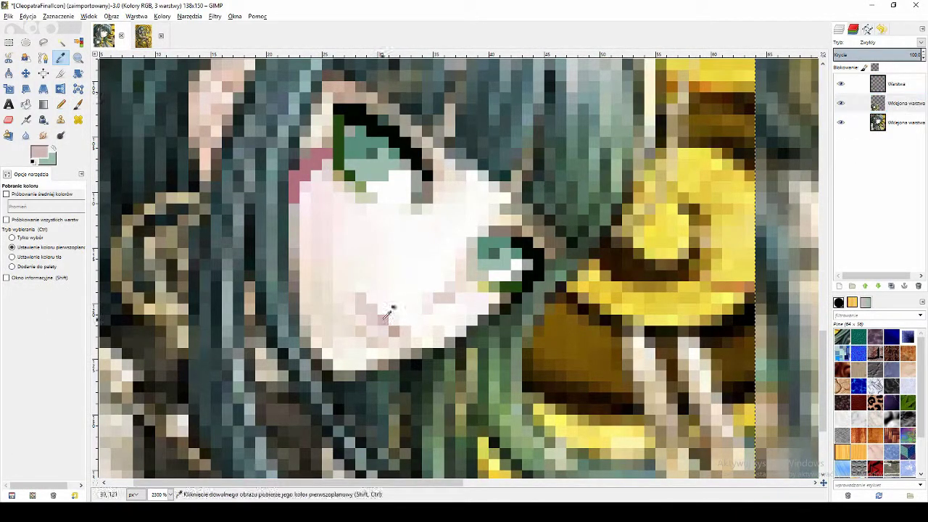
ctrl+click(453, 199)
drag(438, 188, 427, 209)
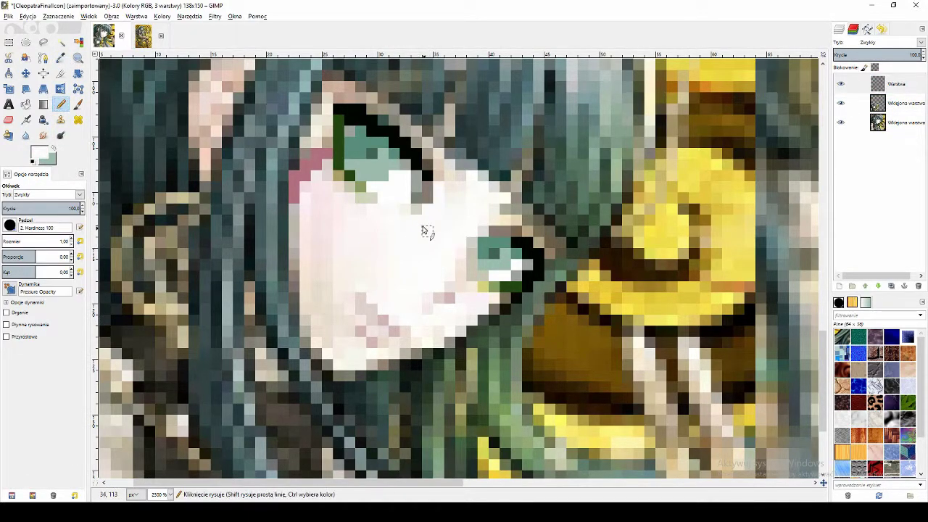
drag(370, 198, 351, 201)
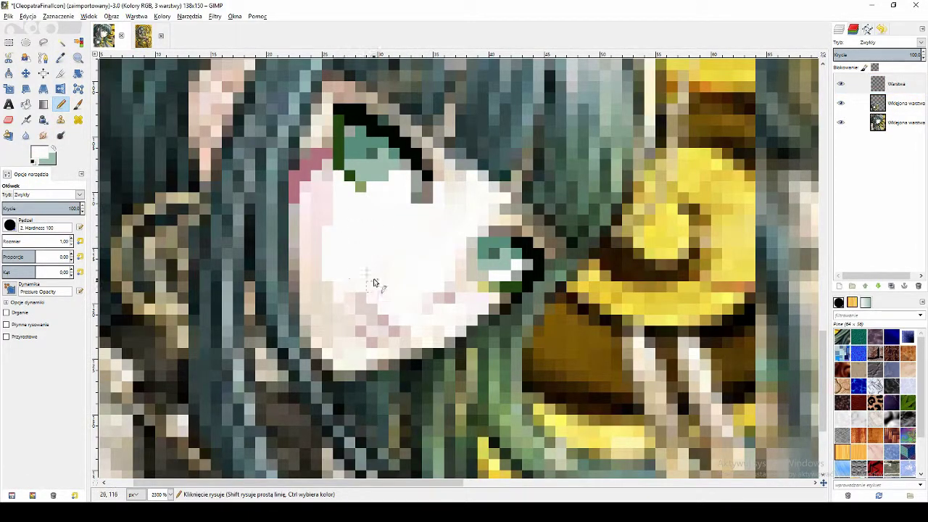
Step: Extend the white skin fill around the inner corner of the smaller eye and up between the eyes
drag(461, 289, 461, 265)
click(876, 84)
click(472, 243)
drag(493, 221, 494, 208)
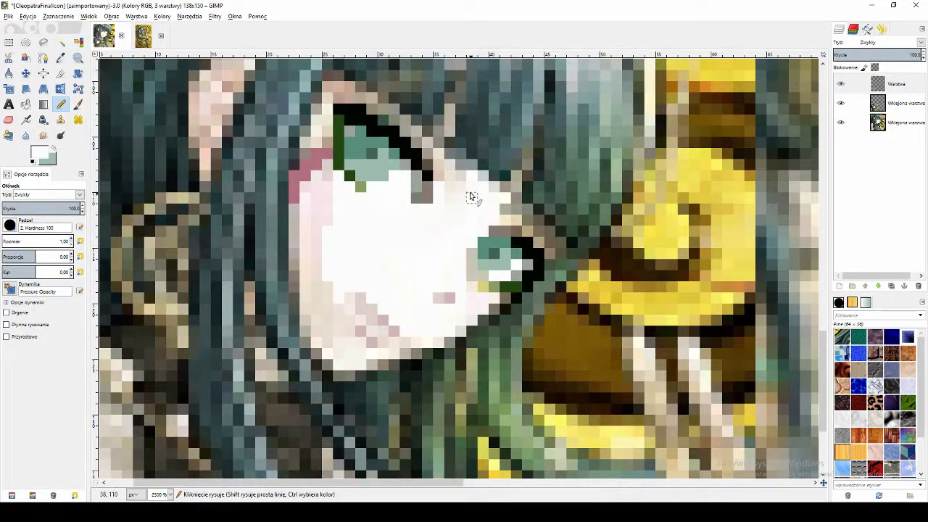
Step: Sample pale pink from the left cheek and pencil the skin shading along the face's left side down to the chin
click(883, 102)
ctrl+click(329, 199)
click(880, 85)
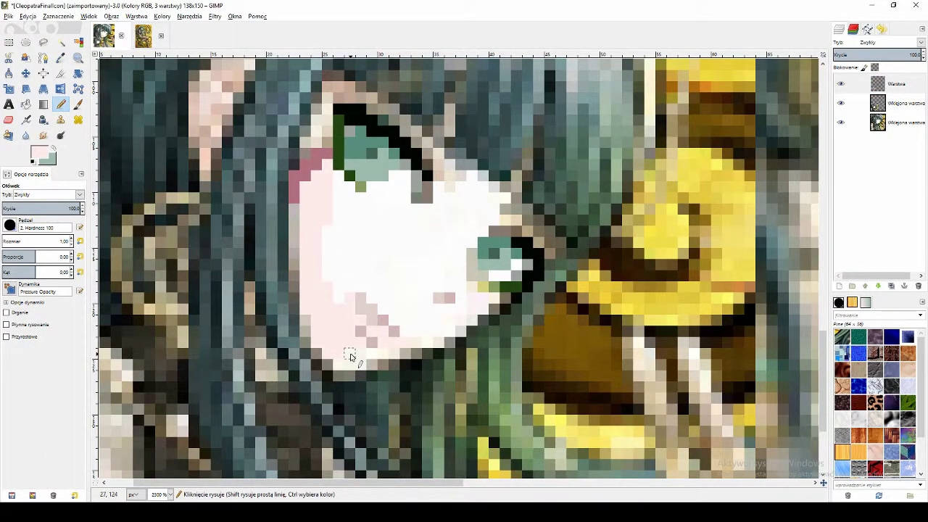
Step: Compare the hand-drawn pixels with the scaled copy by toggling the visibility of each layer
click(840, 85)
click(841, 84)
click(840, 84)
click(841, 84)
click(841, 85)
click(841, 85)
click(841, 103)
click(841, 103)
Step: Sample the white skin tone, fix the pixel at the larger eye's lash tip and fill the remaining gap in the face's centre
ctrl+click(469, 204)
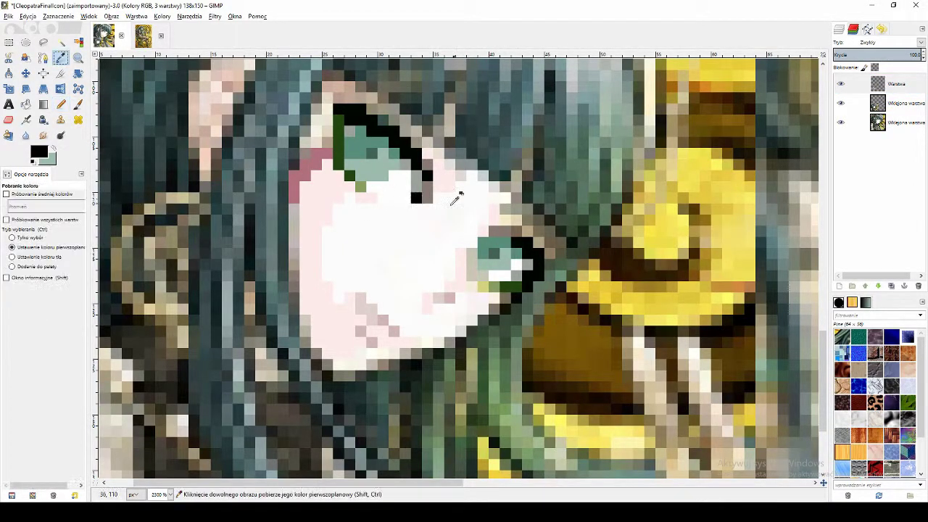
ctrl+click(435, 217)
click(417, 197)
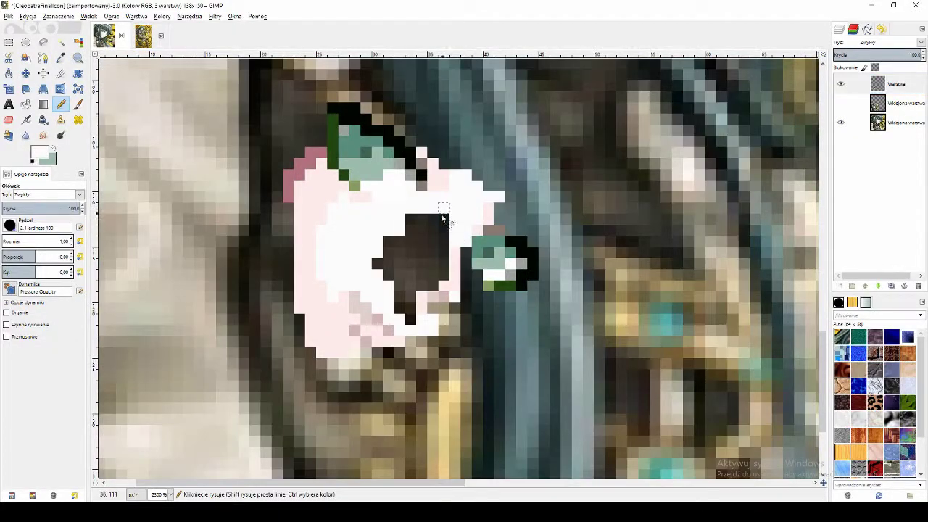
mouse_move(441, 215)
mouse_down()
mouse_move(440, 275)
mouse_move(431, 223)
mouse_move(393, 268)
mouse_up()
drag(394, 269, 397, 322)
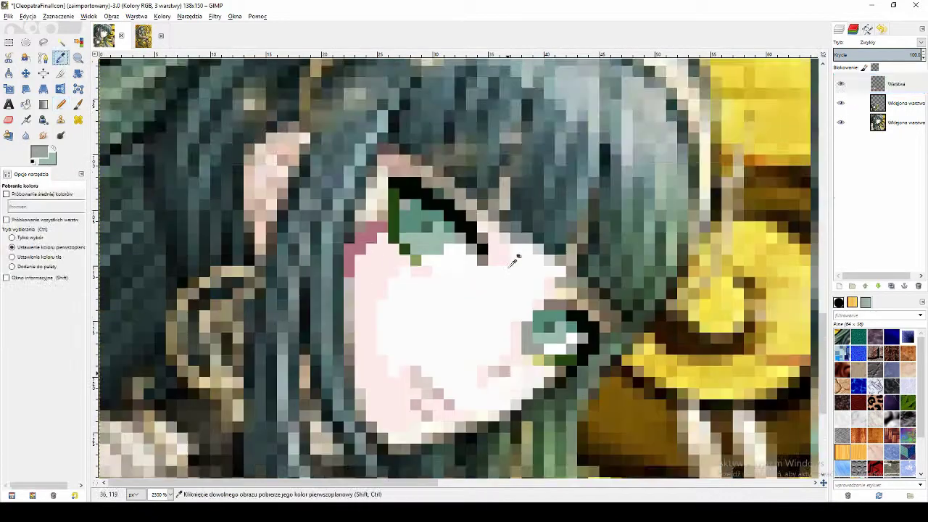
Step: Sample the greyish beige skin shadow and pencil the eyelid band above the larger eye's lash line
click(461, 324)
key(n)
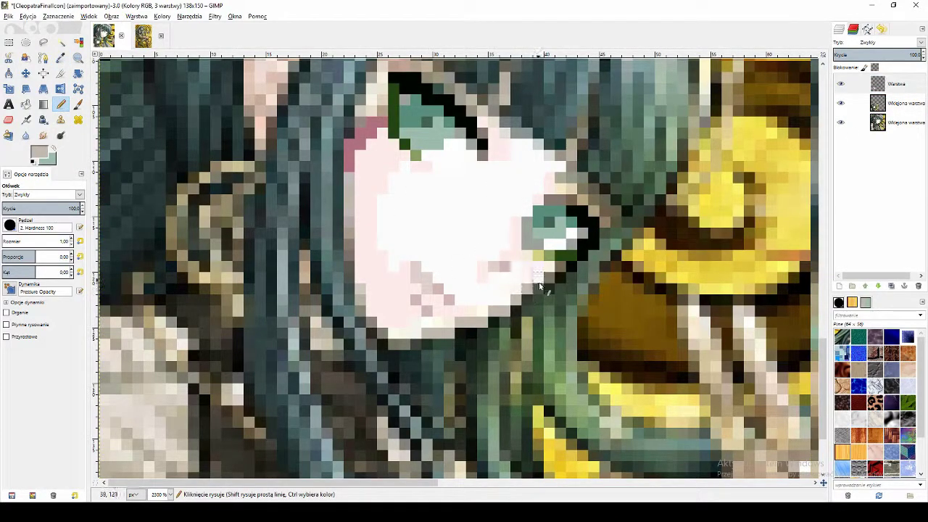
scroll(352, 243, up, 3)
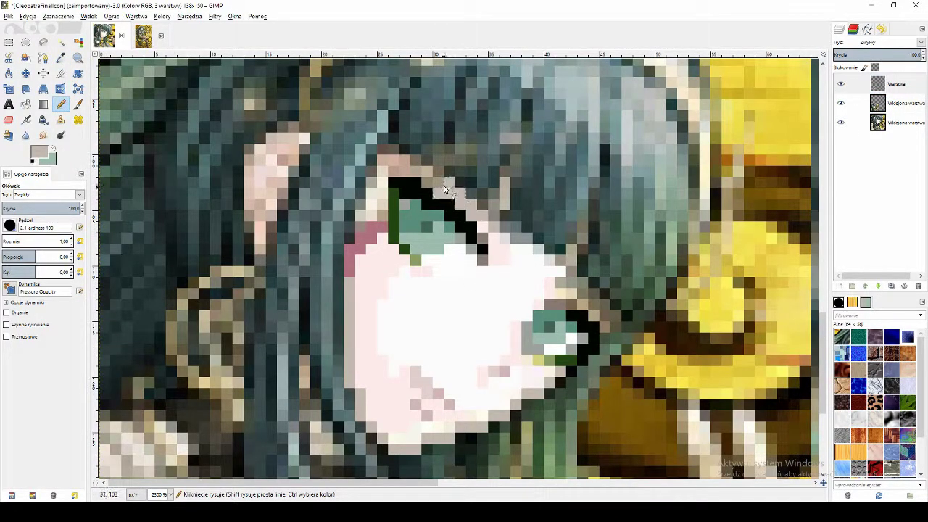
drag(397, 163, 384, 160)
Step: Sample pale pink for the skin beside the larger eye's outer corner and try thickening that corner with sampled dark green
ctrl+click(361, 259)
click(62, 59)
click(393, 216)
click(61, 105)
drag(383, 205, 383, 216)
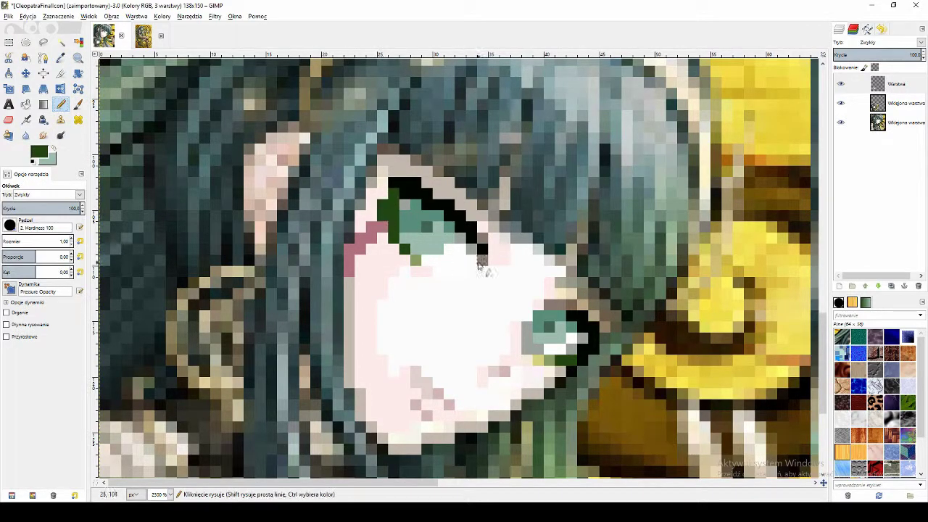
Step: Sample the grey-brown above the smaller eye and pencil the larger eye's lash end and the eyelid's outer tip
click(62, 59)
click(548, 304)
click(61, 104)
scroll(358, 239, down, 4)
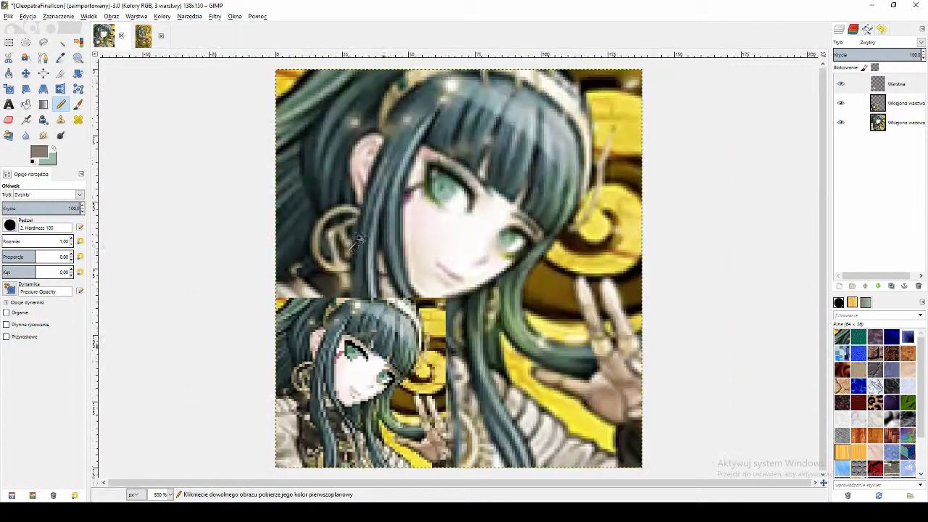
scroll(377, 405, up, 5)
click(61, 58)
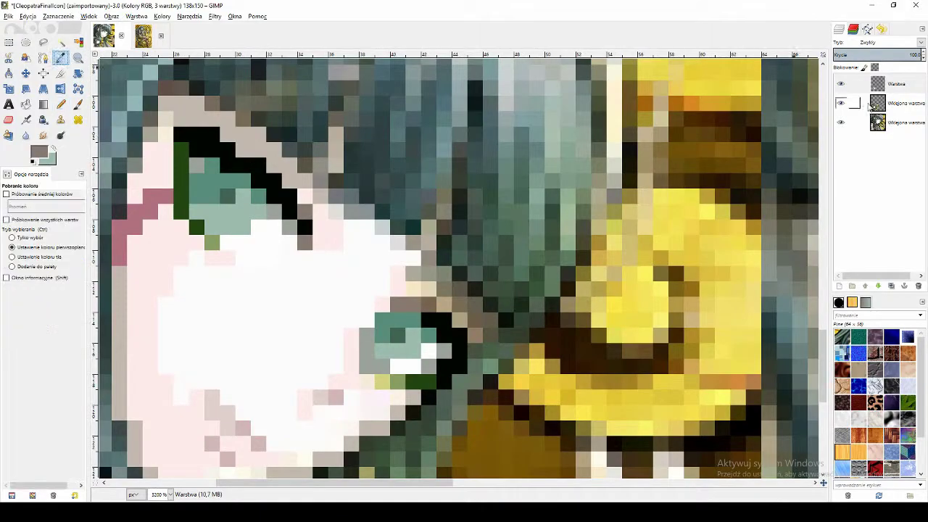
Step: Sample the grey-brown brow tone from the scaled copy's layer and pencil the lid line over the smaller eye on the drawing layer
click(897, 102)
click(449, 293)
scroll(348, 290, down, 1)
click(896, 84)
click(61, 104)
scroll(323, 348, down, 3)
scroll(319, 280, up, 3)
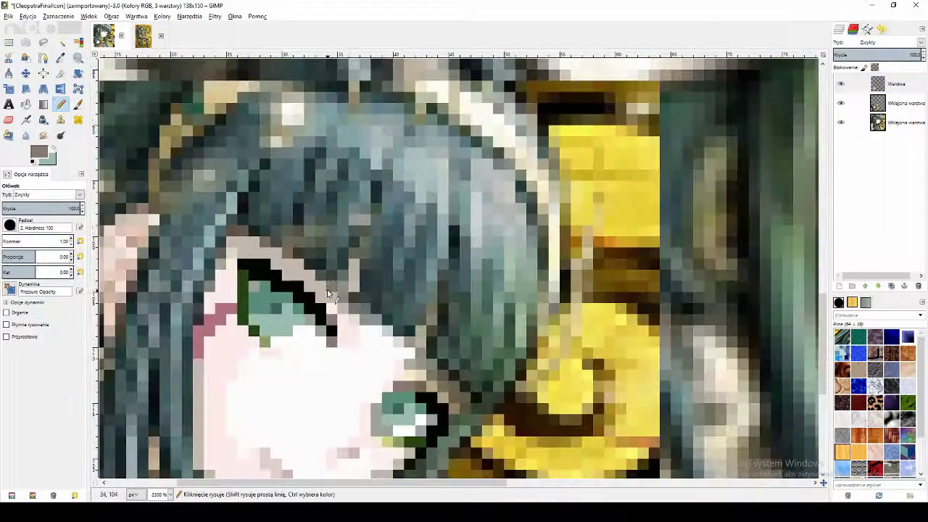
Step: Sample greyish beige and pencil it above the smaller eye and along the forehead edge between the eyes
scroll(451, 294, down, 3)
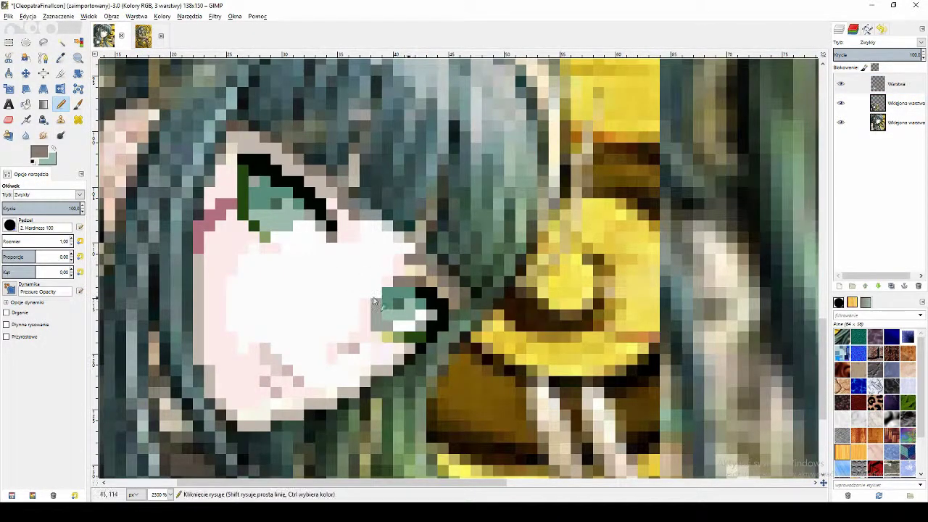
click(63, 61)
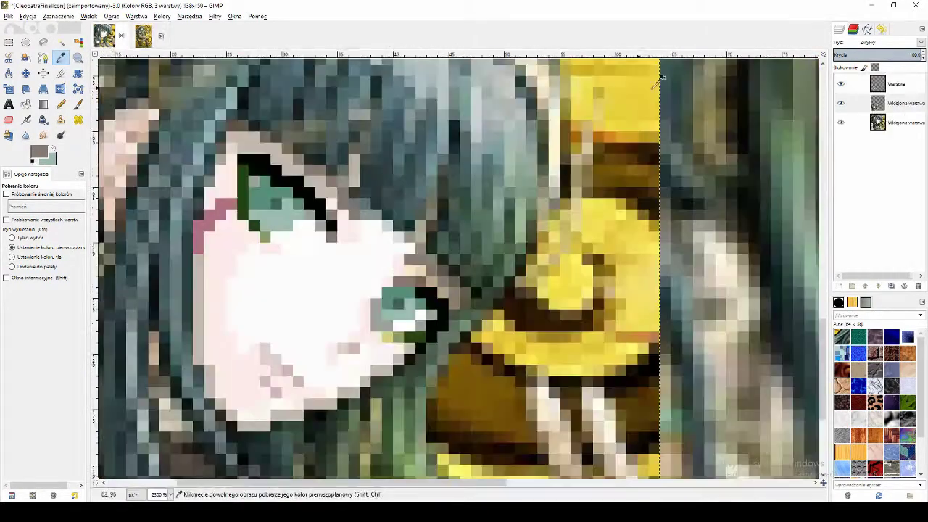
click(328, 183)
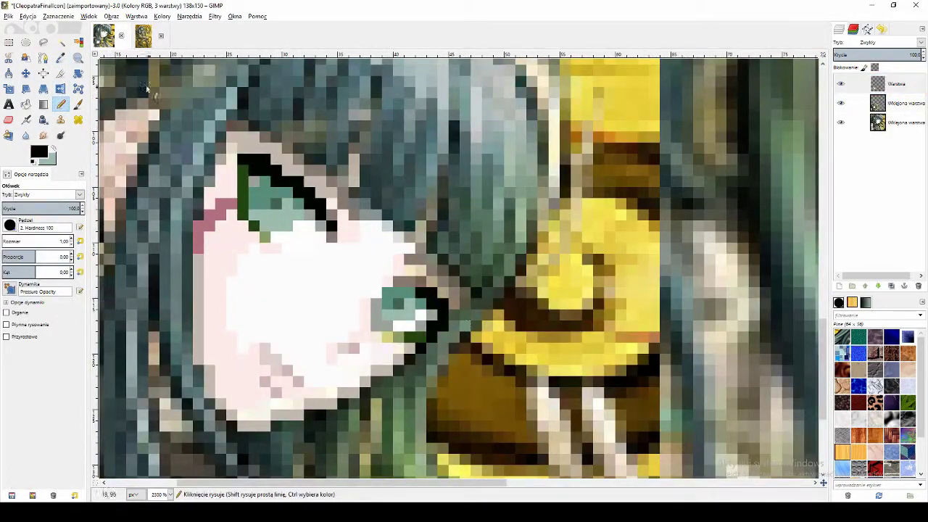
key(n)
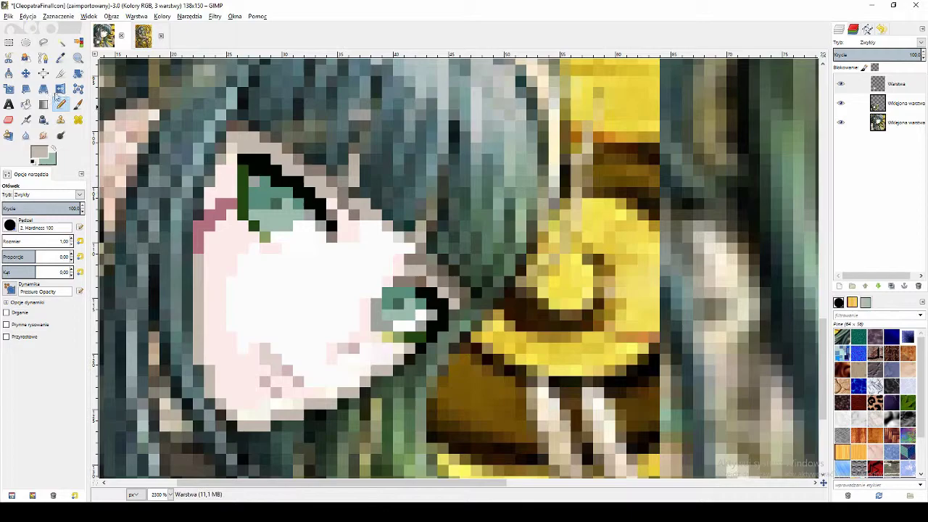
Step: Bucket-fill both eyelid bands with peach beige and pencil the forehead edge between them in the same tone
key(shift+b)
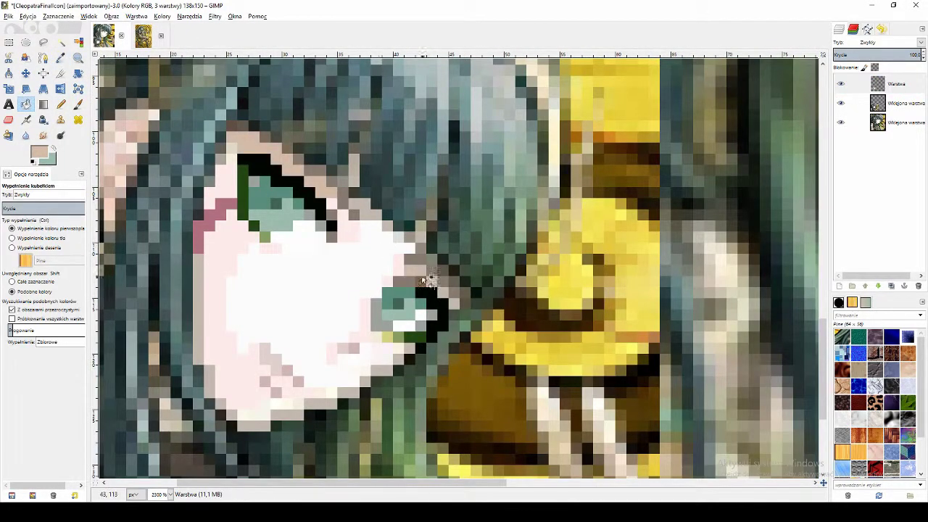
key(n)
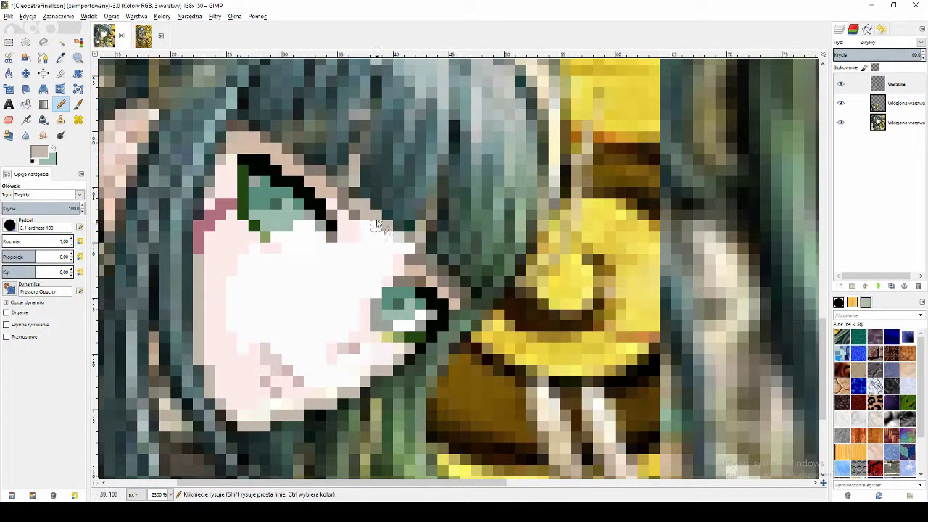
ctrl+click(382, 228)
ctrl+click(384, 234)
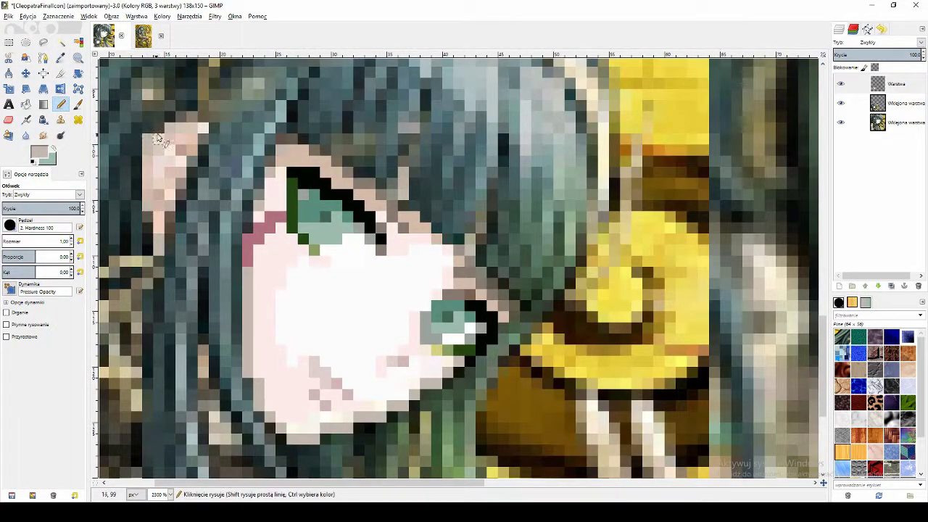
Step: Sample the face's pale pink and greyish pink plus the ear's peach tone and pencil the ear's shading
key(ctrl)
ctrl+click(268, 270)
ctrl+click(316, 366)
ctrl+click(149, 193)
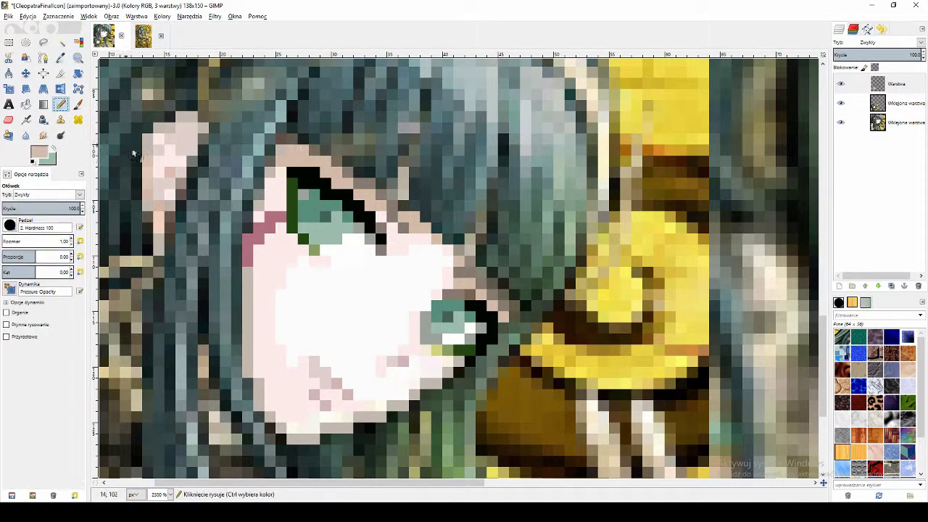
Step: Pencil peach skin into the gaps between the fringe strands and above the smaller eye, with grey-brown on the lids' darker edges
scroll(238, 221, down, 1)
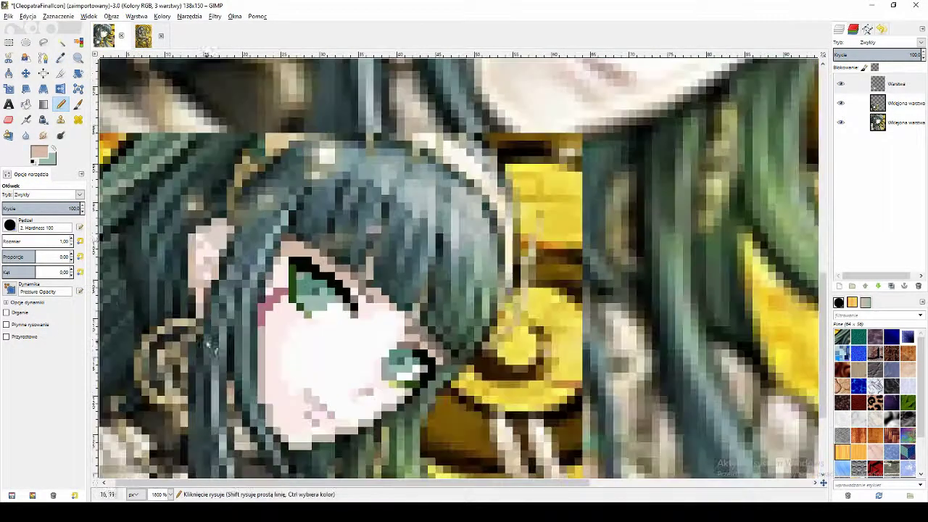
scroll(221, 272, up, 1)
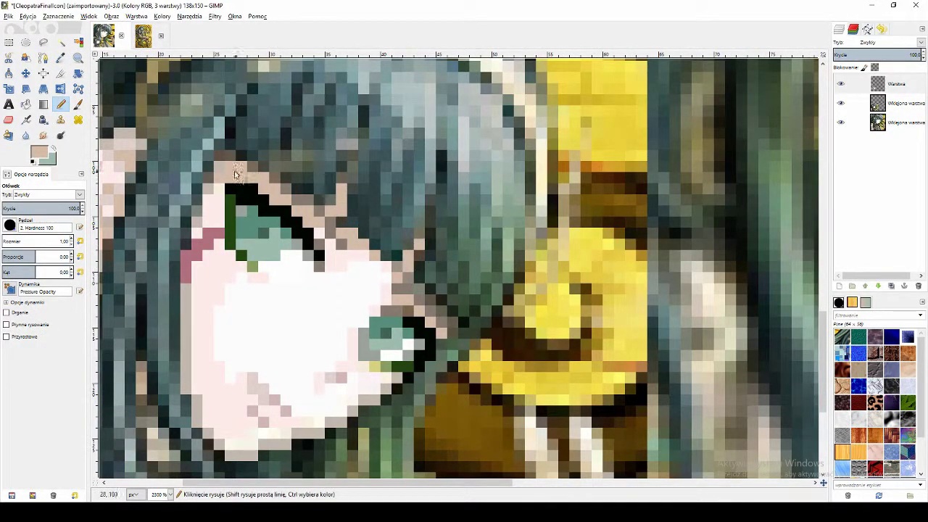
ctrl+click(233, 170)
scroll(450, 217, down, 3)
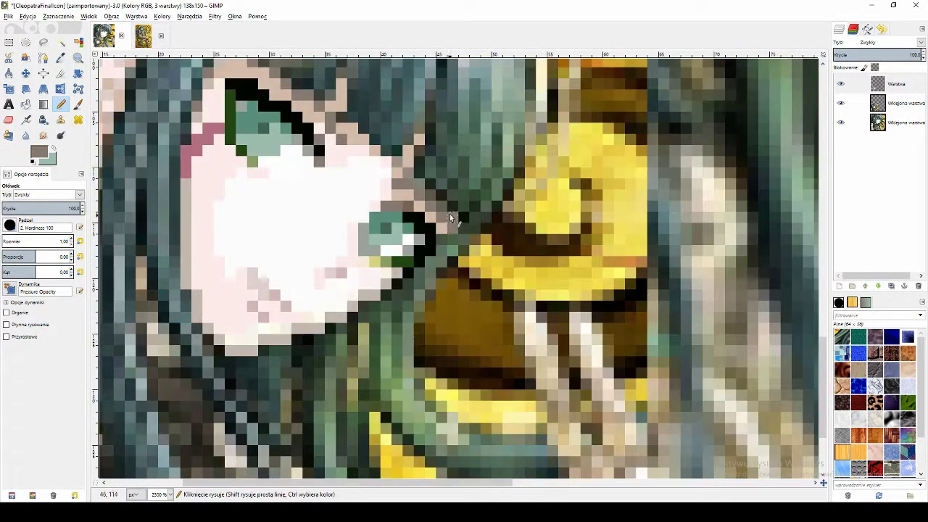
scroll(476, 256, up, 3)
ctrl+click(391, 262)
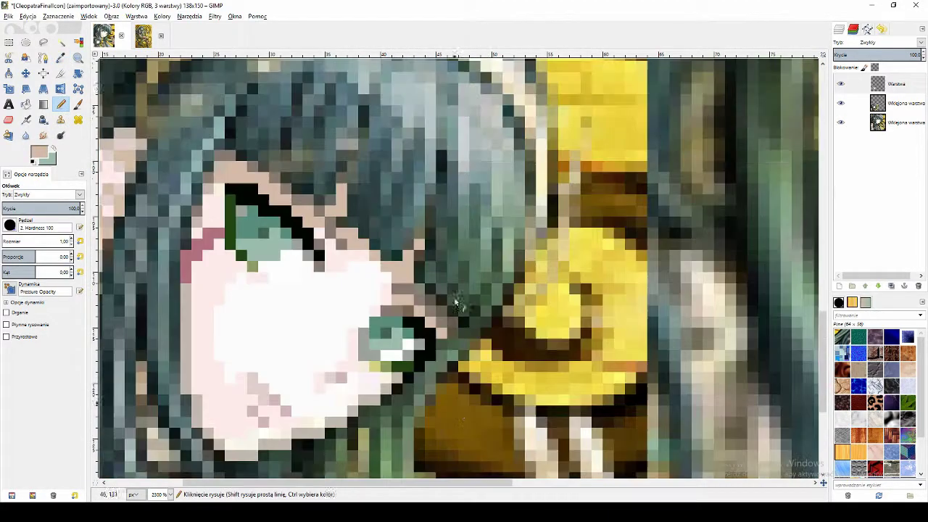
Step: Sample dark teal from the hair beside the face and pencil the dark hair outline and strands around the face and fringe
ctrl+click(178, 264)
scroll(180, 265, down, 3)
scroll(299, 339, up, 3)
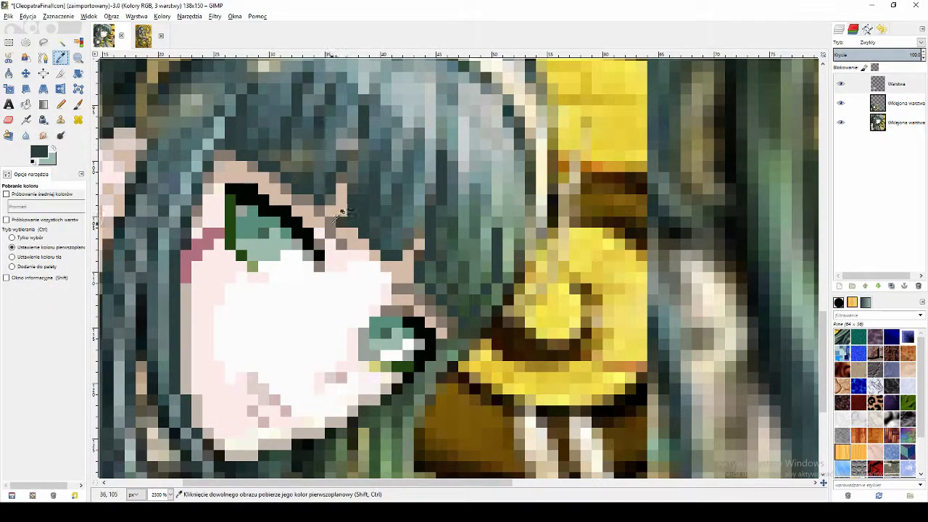
Step: Sample the peach skin tone, hide both pasted layers and fill the gaps in the ear's lower part
ctrl+click(420, 247)
scroll(380, 295, down, 1)
click(842, 104)
click(841, 123)
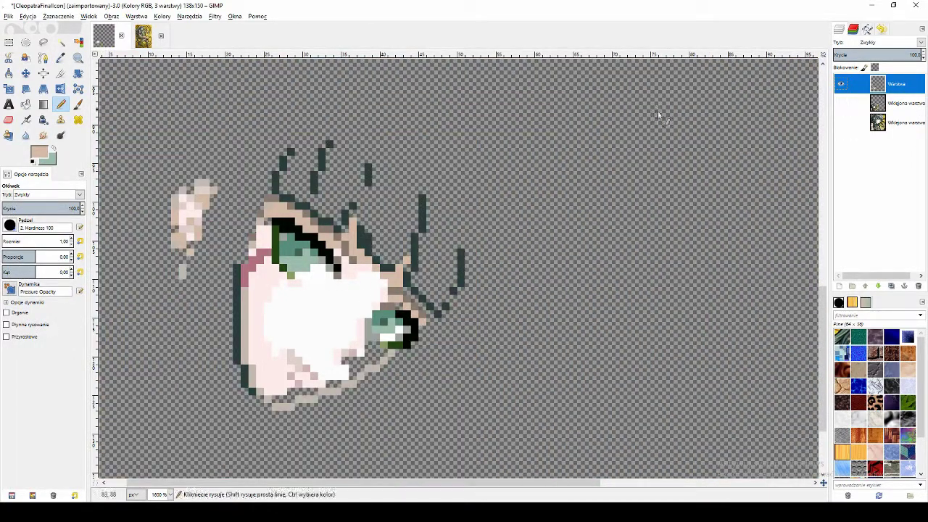
click(841, 103)
click(839, 105)
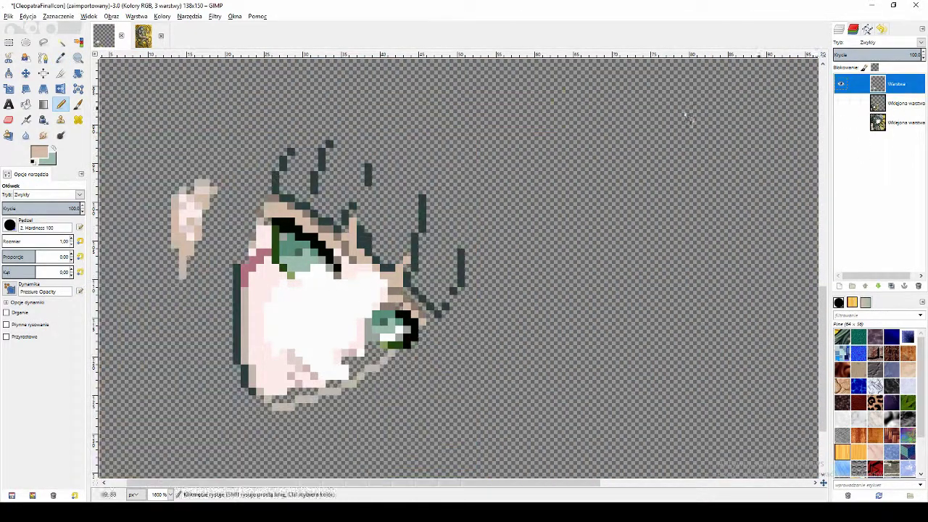
Step: Compare the drawing with the scaled copy's layer, then sample white and fill the remaining gaps in the lower face
click(840, 104)
click(841, 104)
click(840, 104)
scroll(406, 261, down, 2)
click(841, 103)
click(840, 104)
ctrl+click(314, 217)
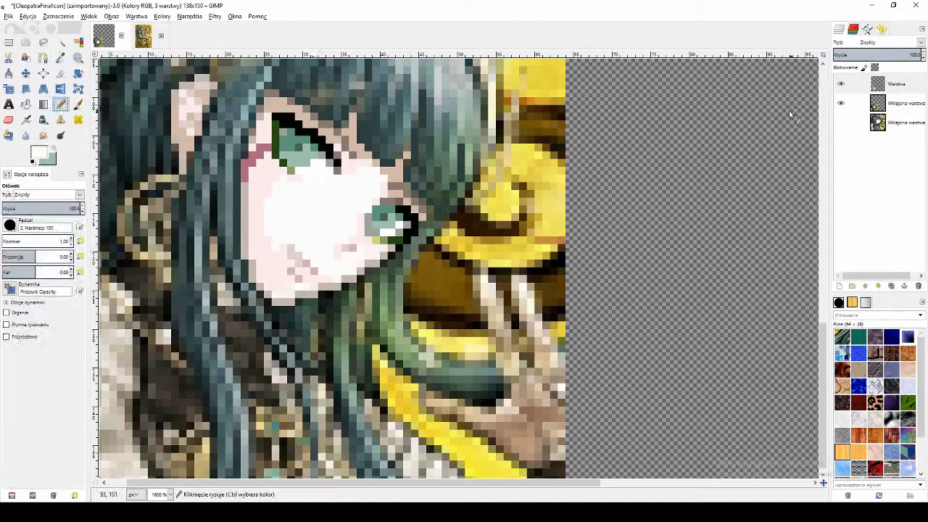
Step: Sample pale pink beside the smaller eye, pencil the skin pixel beneath it and resample the white skin tone
click(841, 104)
click(840, 104)
ctrl+click(367, 232)
click(375, 240)
click(840, 103)
ctrl+click(317, 218)
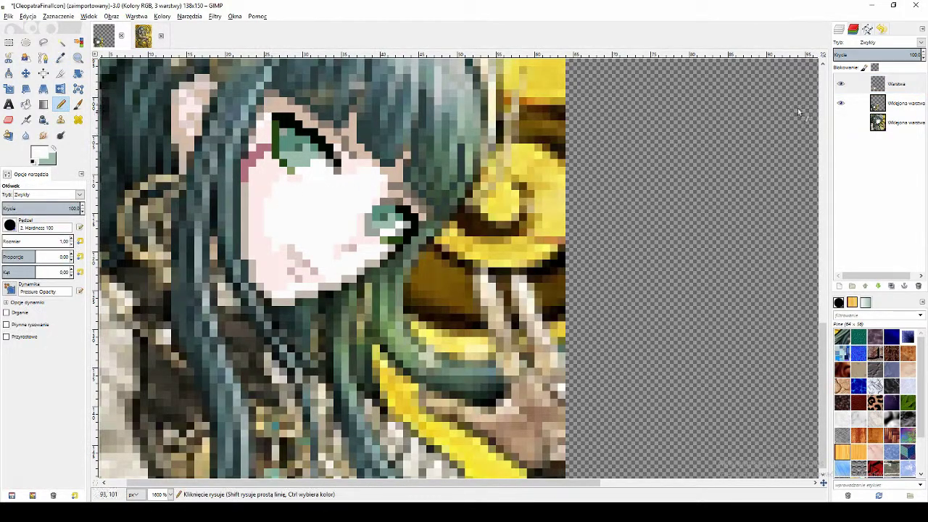
Step: Sample dark teal from the hair and grey-brown from the scaled copy, and touch up the hair edge above the smaller eye
ctrl+click(253, 129)
scroll(277, 82, up, 3)
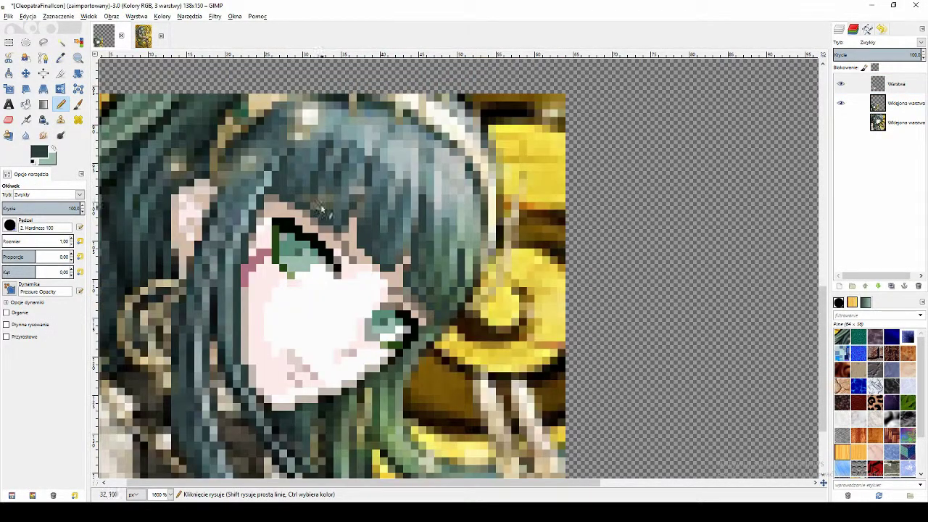
click(841, 103)
click(841, 103)
ctrl+click(414, 281)
click(895, 103)
ctrl+click(414, 281)
click(895, 84)
click(403, 309)
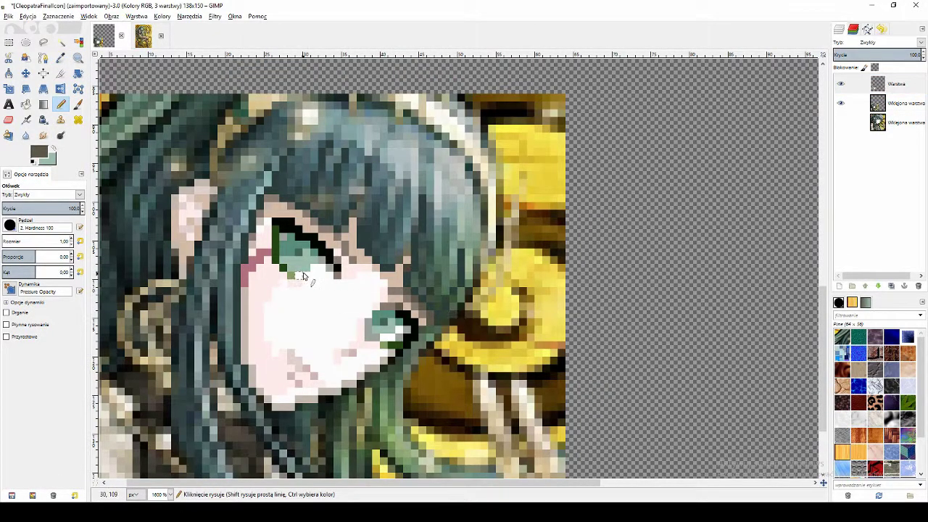
Step: Resample the tone at the skin gap above the smaller eye and pencil a pixel there on the drawing layer
scroll(449, 348, down, 2)
click(895, 84)
scroll(449, 290, up, 2)
ctrl+click(413, 267)
click(412, 267)
scroll(492, 282, down, 1)
scroll(356, 372, up, 1)
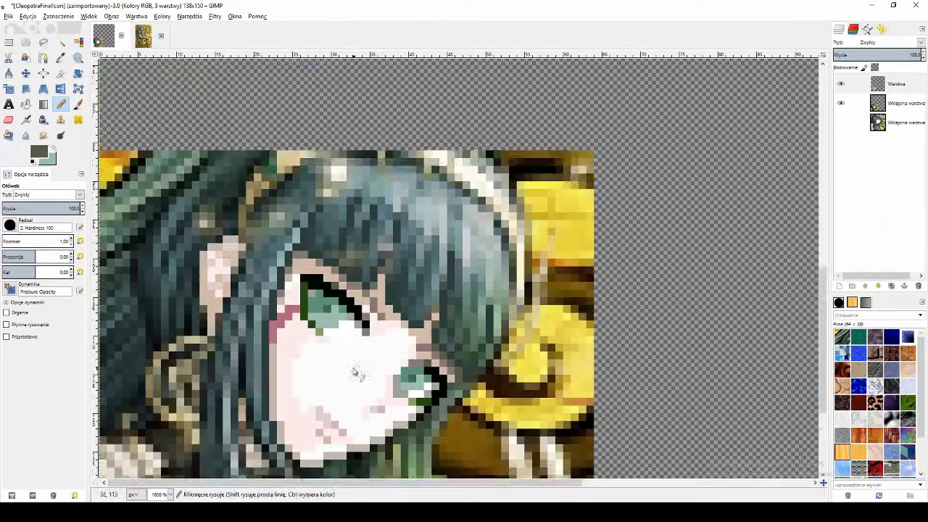
Step: Sample slate teal from the scaled copy's fringe and fill the fringe between its dark strands, checking the original artwork
key(o)
scroll(356, 326, down, 1)
click(895, 103)
ctrl+click(419, 166)
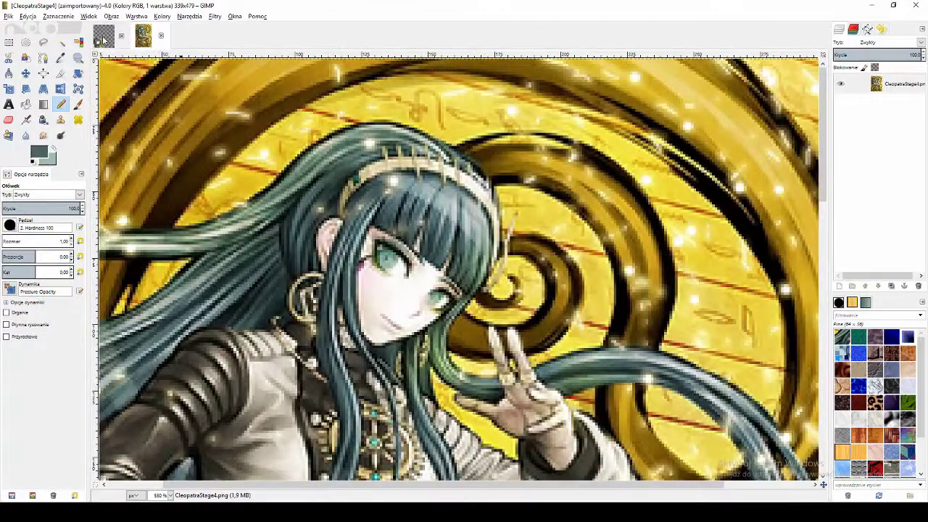
click(104, 38)
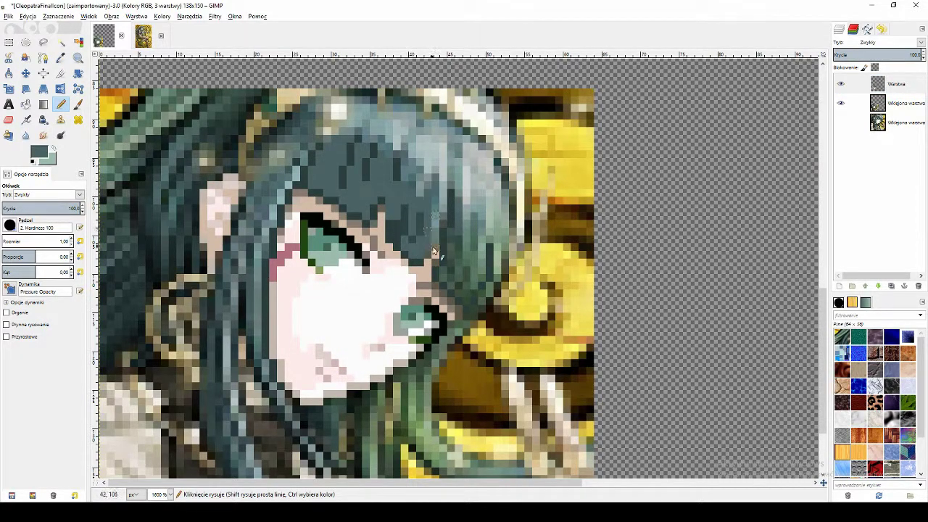
Step: Extend the slate-teal fill up the fringe strand above the smaller eye and check it against the original artwork
drag(438, 243, 443, 192)
click(143, 37)
click(103, 36)
Step: Touch up the fringe strands between the two eyes with the pencil, resampling the slate teal from the hair
click(78, 58)
click(389, 213)
click(60, 104)
drag(420, 231, 420, 218)
key(o)
click(410, 225)
key(n)
click(399, 232)
Step: Hide the drawing layer, sample a lighter teal from the scaled copy's hair and make the drawing layer visible and active again
click(143, 36)
click(104, 36)
click(840, 83)
click(61, 57)
click(898, 103)
click(471, 175)
click(471, 188)
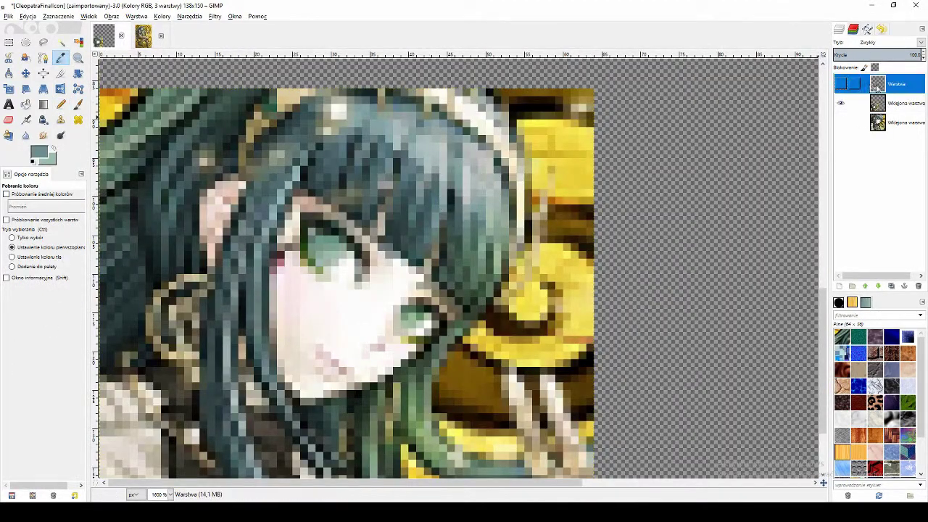
click(877, 87)
click(840, 83)
click(60, 105)
Step: Lower the drawing layer's opacity to 58.2 and sample the teal of the hair above the smaller eye from the scaled copy
mouse_move(885, 55)
mouse_down()
mouse_move(875, 55)
mouse_move(884, 55)
mouse_up()
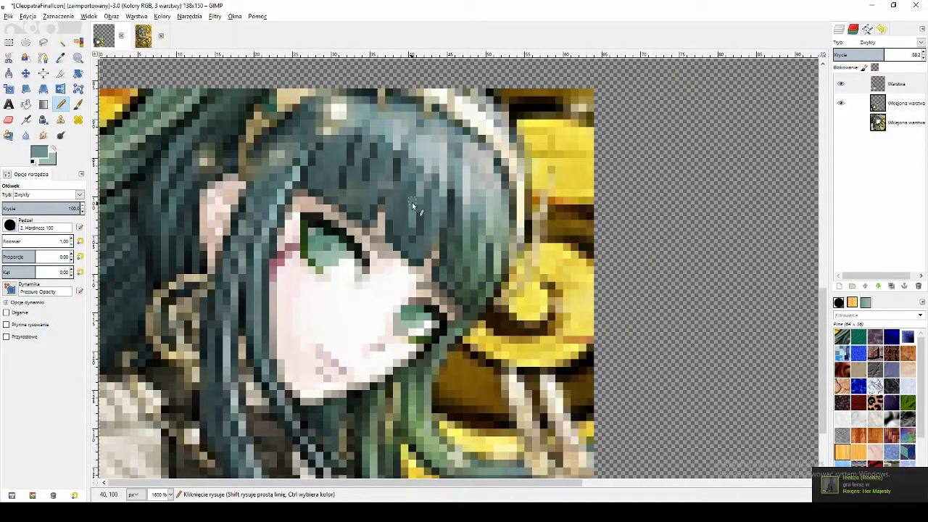
click(840, 83)
click(840, 83)
click(61, 57)
click(899, 103)
click(453, 232)
click(896, 84)
click(61, 104)
Step: Restore the drawing layer's opacity to 100 and compare the fringe with the scaled copy by toggling the drawing's visibility
click(882, 55)
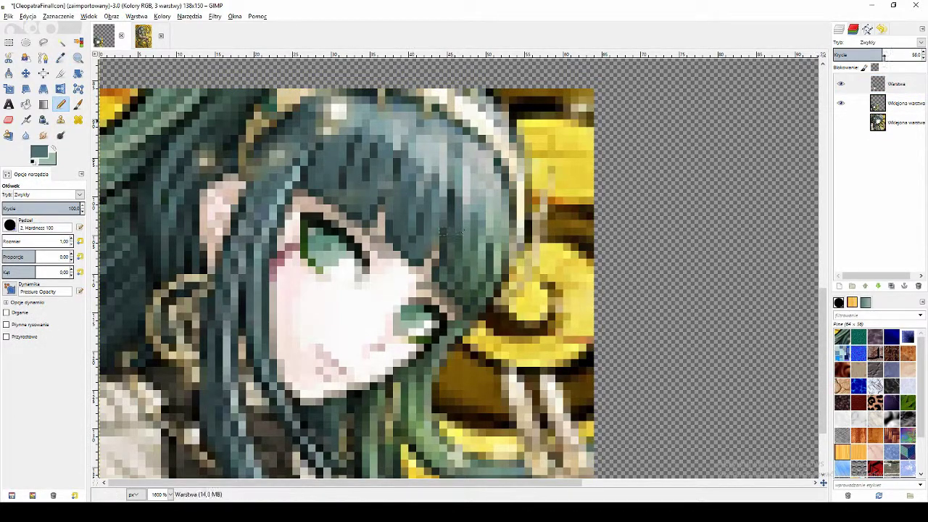
drag(884, 56, 922, 56)
click(841, 85)
click(841, 84)
click(841, 84)
click(840, 84)
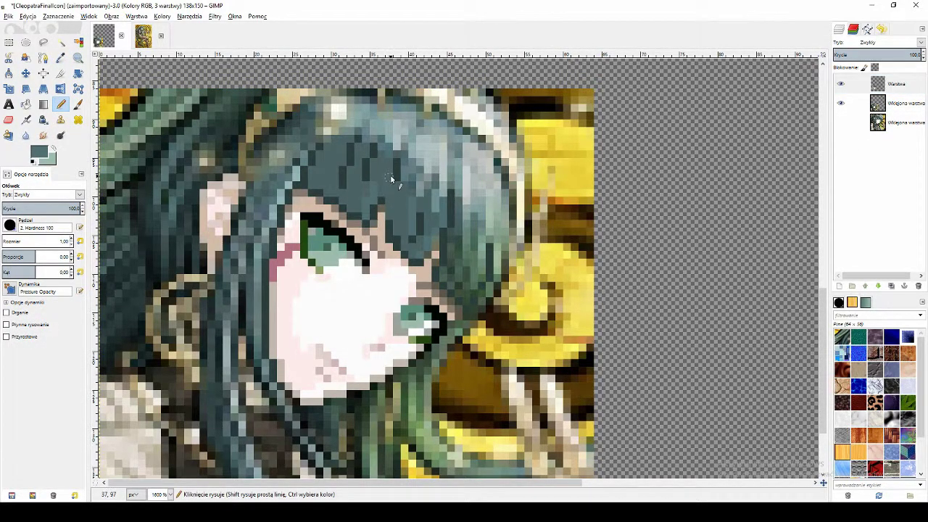
Step: Check the original artwork, sample a lighter teal from the scaled copy's fringe and return to pencilling on the drawing layer
key(ctrl+Tab)
click(104, 37)
key(o)
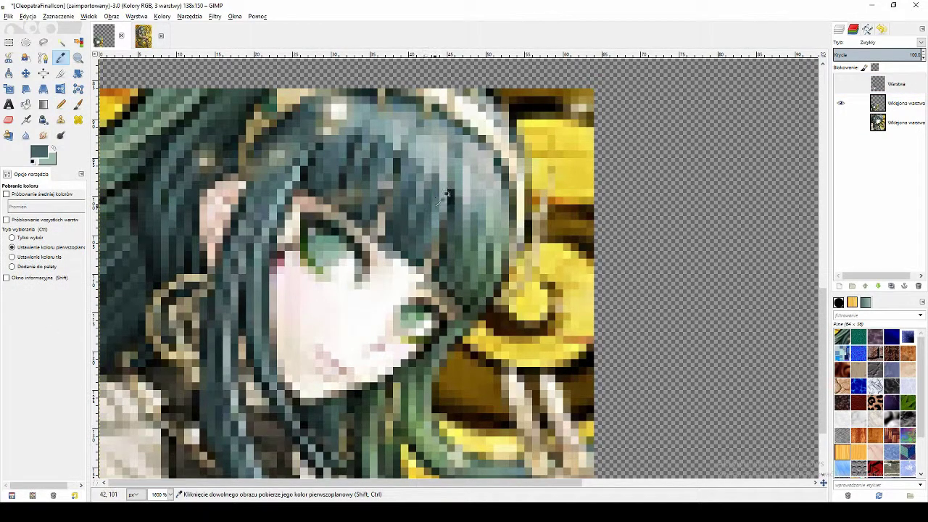
click(436, 216)
click(841, 84)
click(897, 84)
click(61, 104)
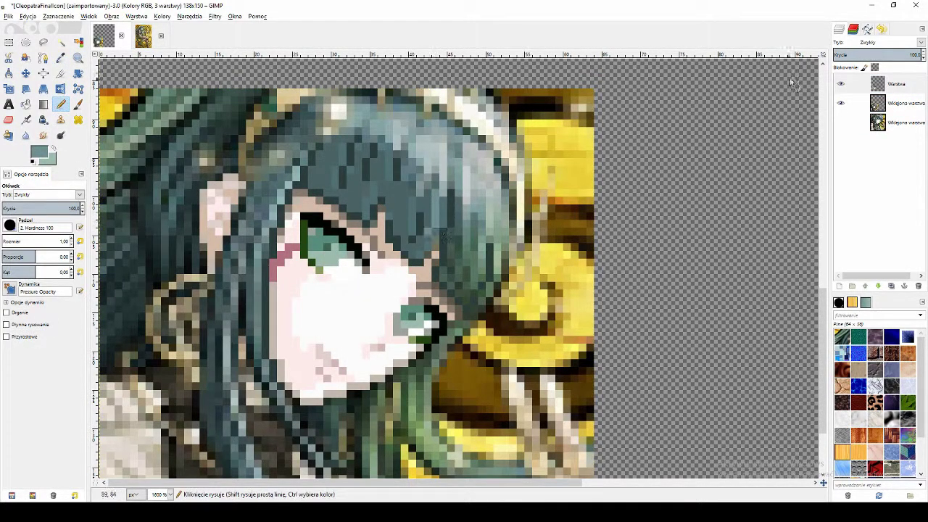
Step: Hide the drawing layer, sample a dark teal from the scaled copy's hair and return to pencilling the fringe
click(840, 84)
click(897, 103)
click(61, 57)
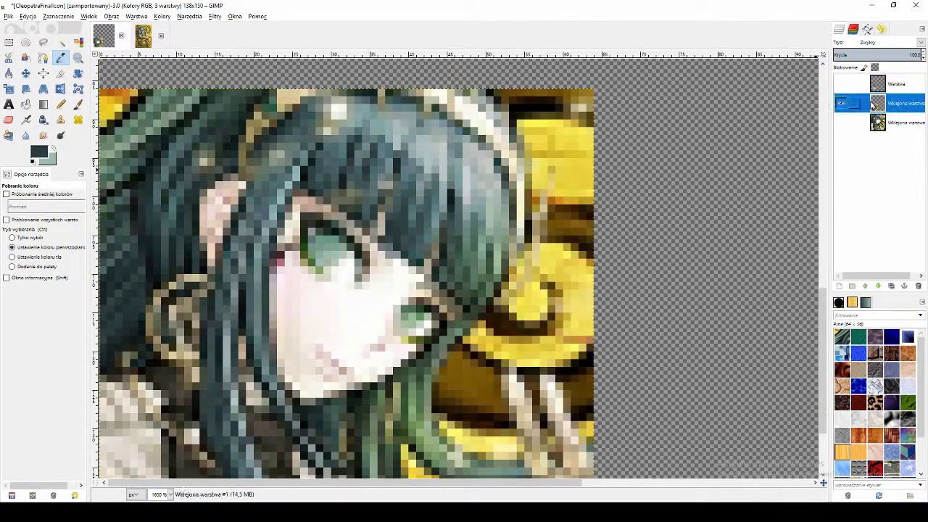
key(ctrl+z)
key(n)
key(o)
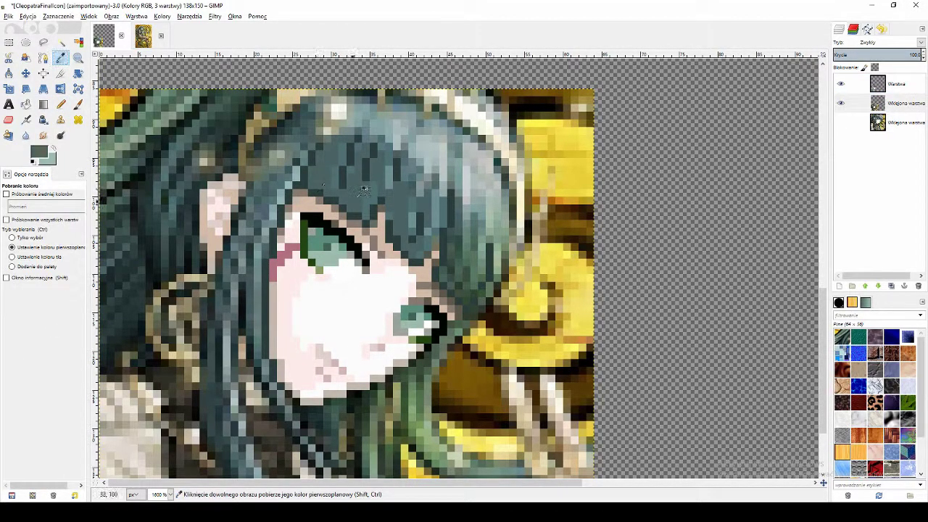
key(n)
key(ctrl+y)
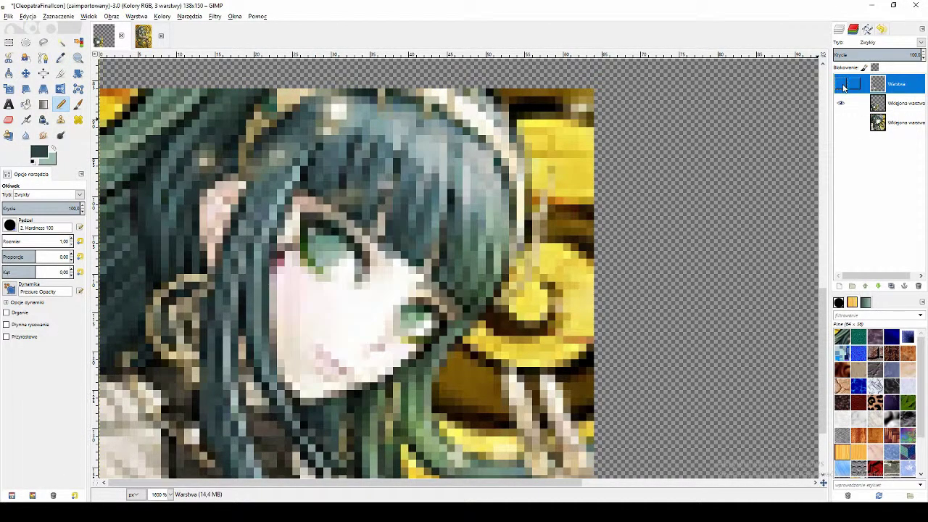
Step: Resample the hair's dark teal, undo the last pencil stroke and check the fringe against the scaled copy
key(o)
key(n)
key(ctrl+z)
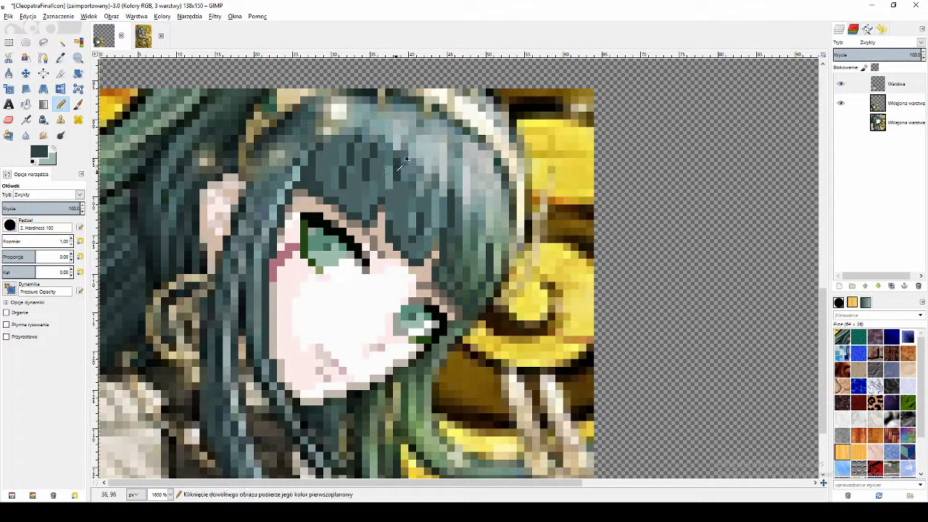
click(841, 88)
click(61, 58)
click(61, 105)
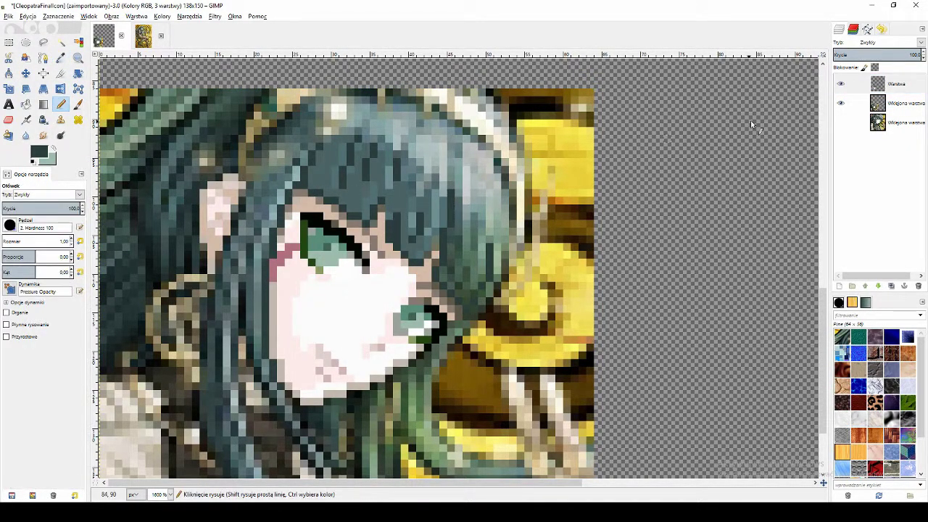
Step: Sample a dark grey-teal from the scaled copy's fringe and pencil it along the drawing's fringe edge above the larger eye
click(839, 88)
click(905, 103)
click(61, 58)
click(353, 185)
click(841, 85)
click(897, 84)
click(61, 104)
drag(350, 202, 358, 214)
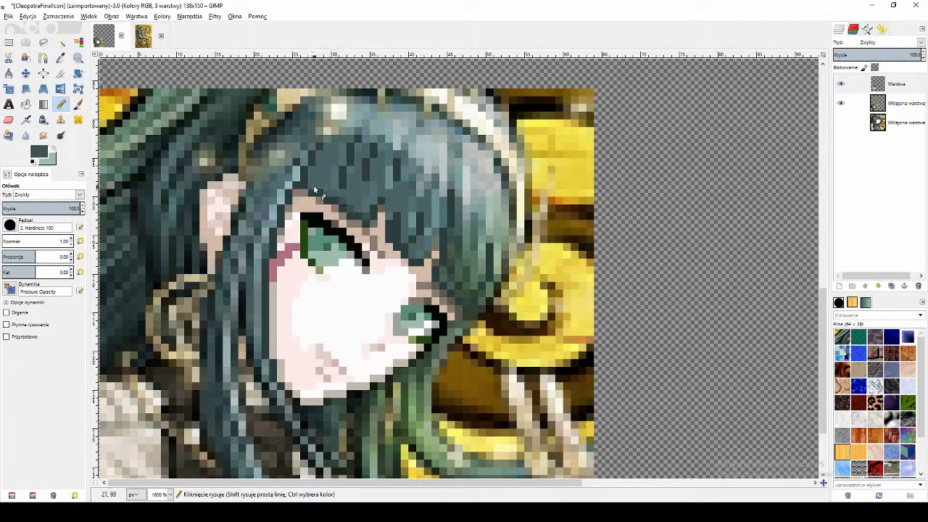
Step: Compare the redrawn fringe with the scaled copy by toggling the drawing layer's visibility
click(838, 86)
click(841, 85)
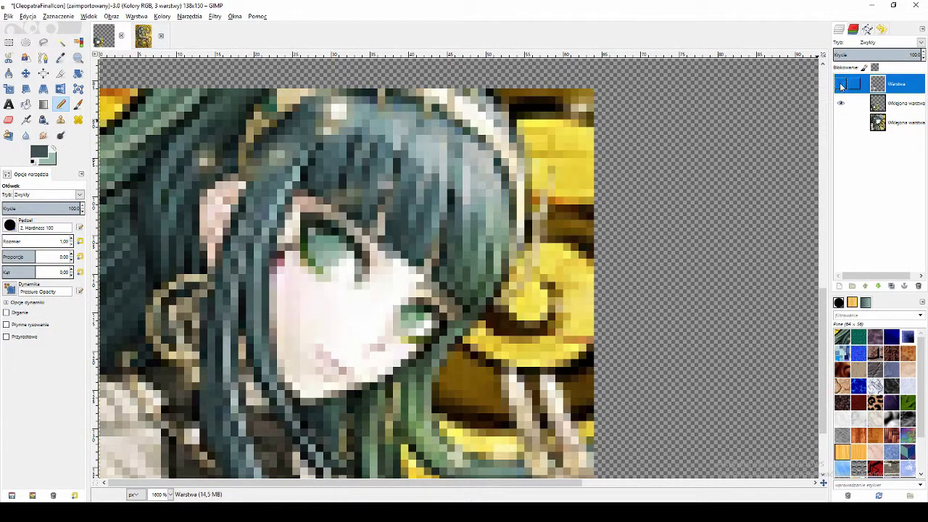
click(841, 84)
click(840, 84)
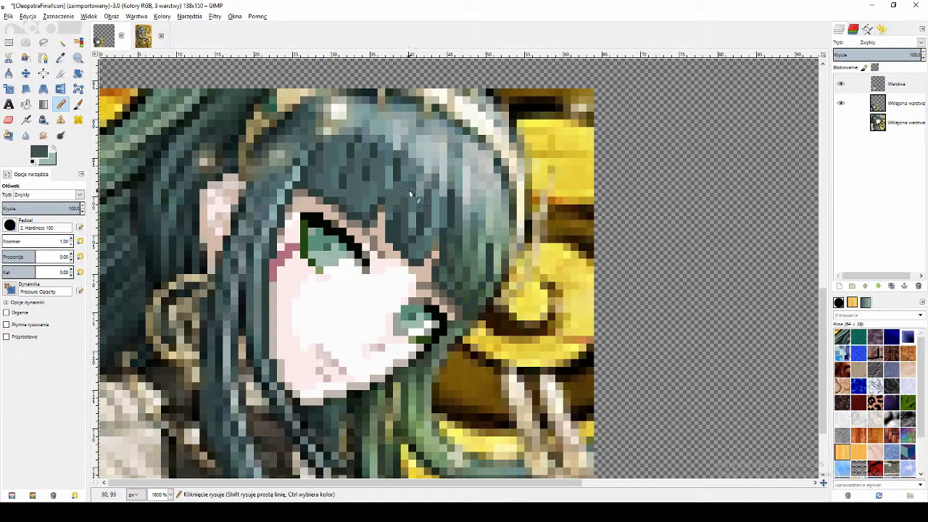
click(841, 84)
click(841, 84)
click(841, 84)
click(841, 84)
click(841, 84)
click(841, 86)
click(840, 85)
Step: Examine the drawing on its own by toggling the visibility of the scaled copy and the drawing layer
click(840, 103)
click(841, 103)
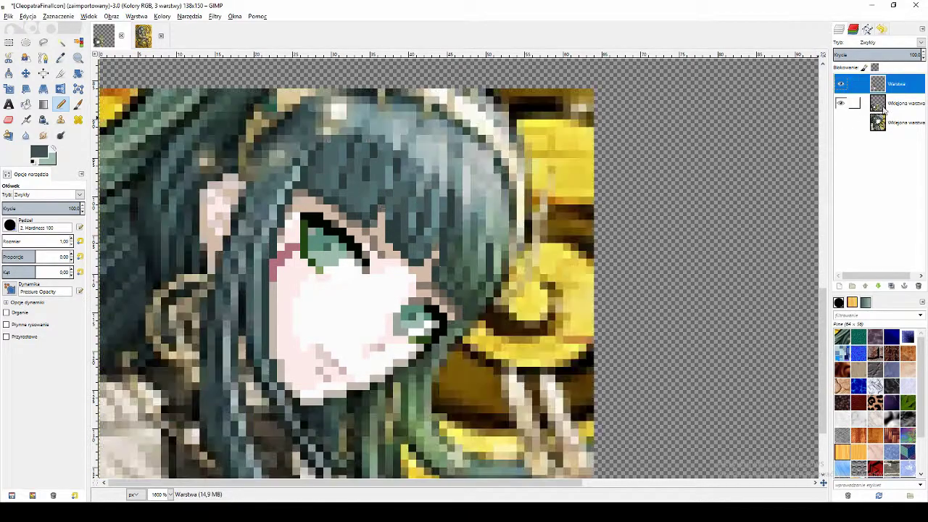
click(841, 84)
click(841, 103)
click(841, 84)
click(841, 103)
Step: Sample the teal of the hair above the ear, return to the Pencil and check the drawing without the scaled copy
click(61, 57)
click(206, 138)
click(61, 104)
click(841, 103)
click(841, 103)
Step: Sample a dark teal from the hair and pencil dark hair outlines along the face's edge and beside the smaller eye
click(60, 58)
click(490, 182)
click(61, 105)
click(841, 103)
click(841, 103)
click(61, 57)
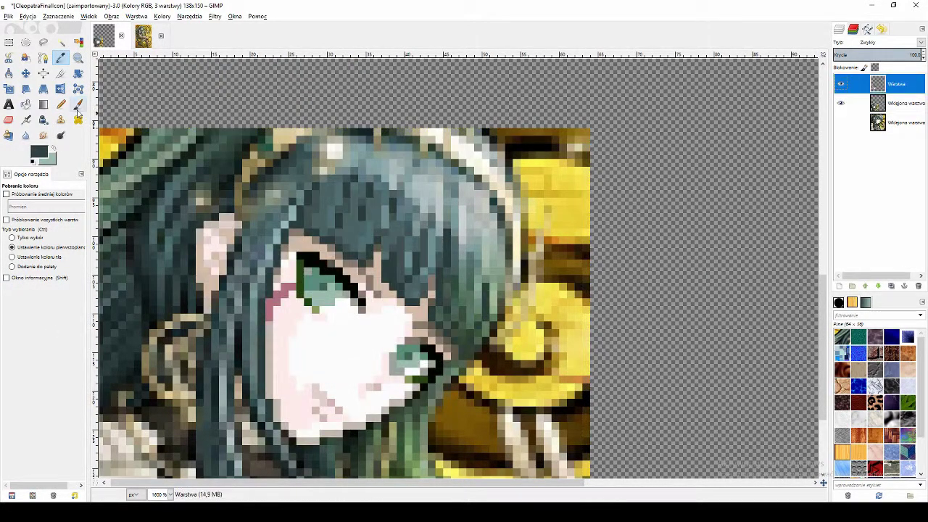
click(61, 104)
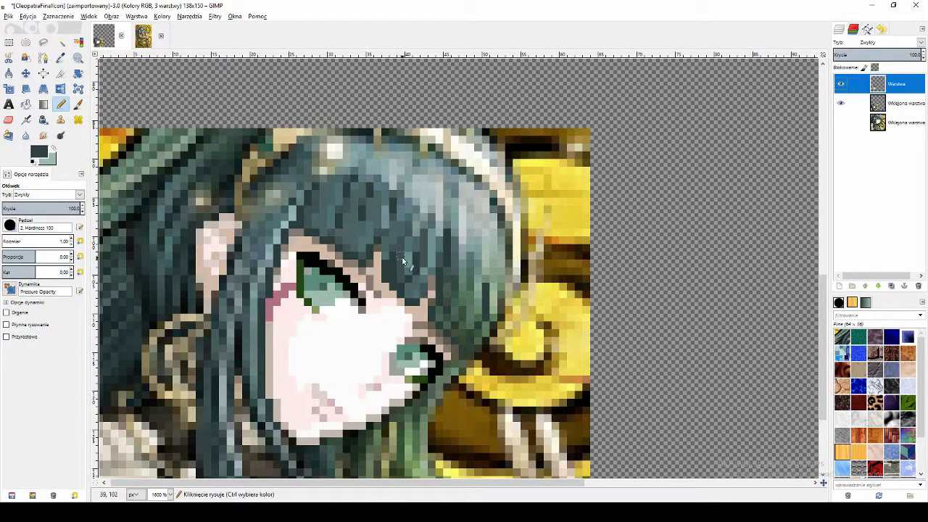
click(841, 84)
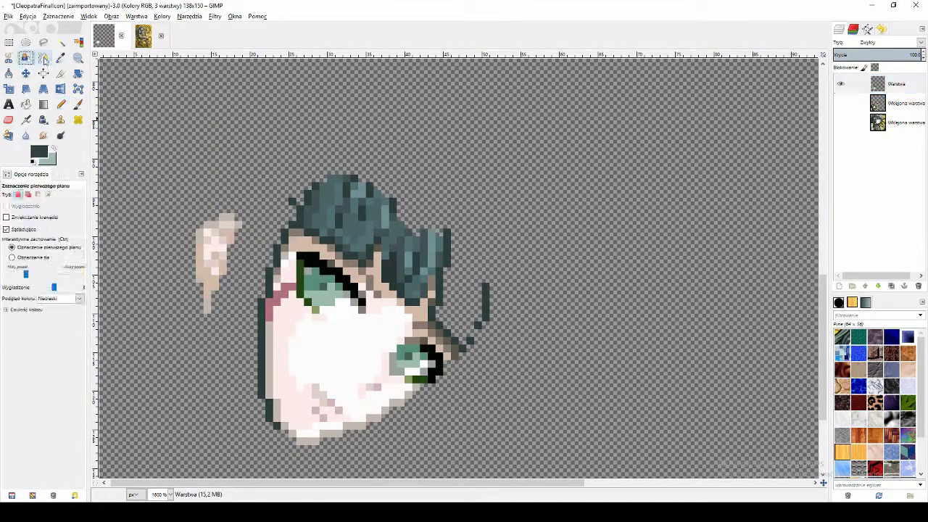
Step: Fill the selected dark hair pixels on the drawing layer with the dark teal and clear the selection
key(shift+b)
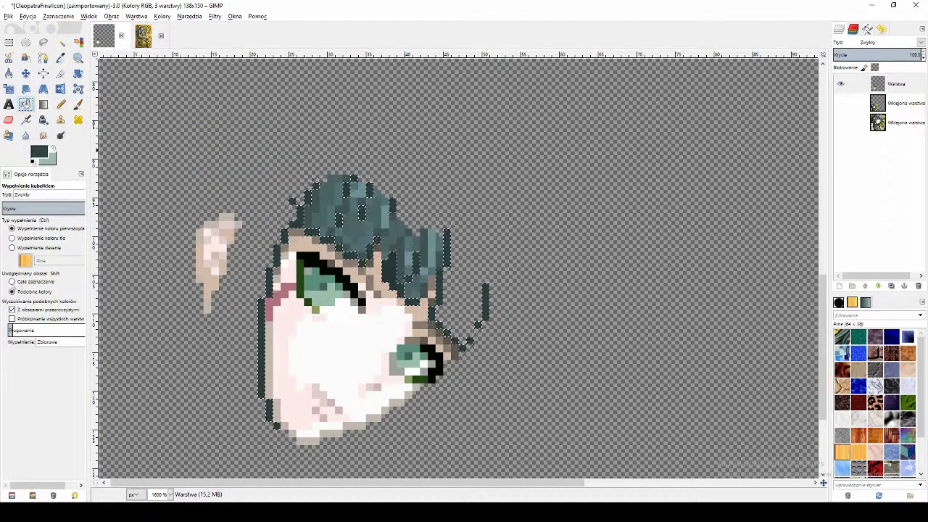
click(58, 17)
click(62, 40)
Step: Sample a muted teal from the scaled copy and pencil a hair strand along the face's outer edge down past the chin
click(840, 103)
click(897, 103)
click(838, 85)
click(839, 84)
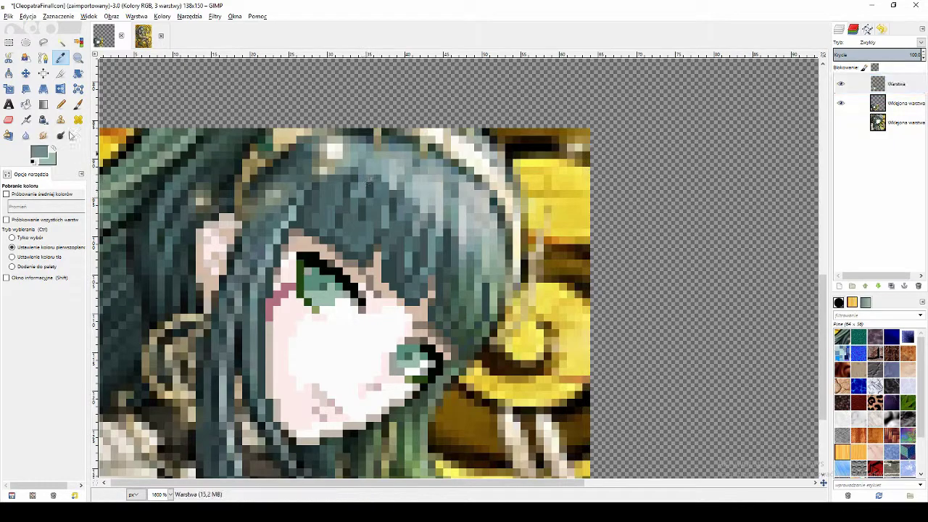
key(n)
scroll(268, 268, down, 3)
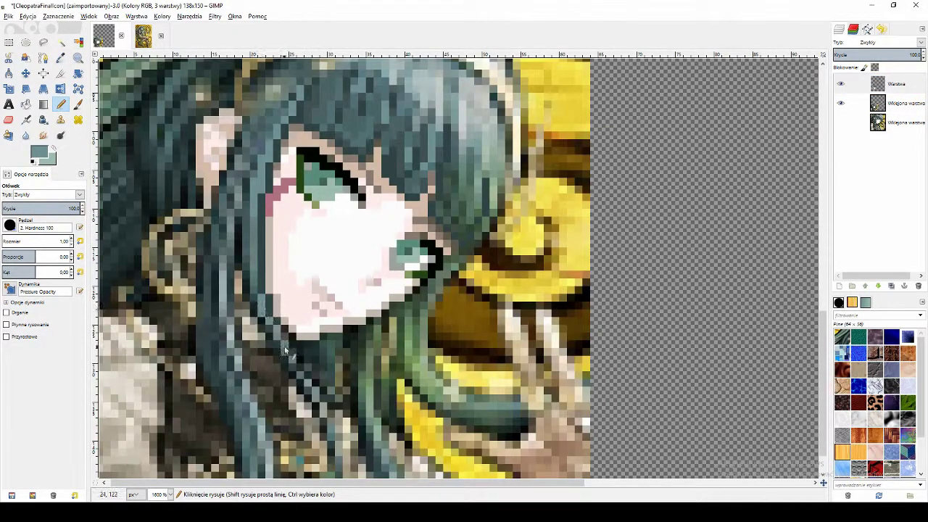
Step: Check the new strand and face by toggling the scaled copy's visibility, and consult the original artwork
click(840, 103)
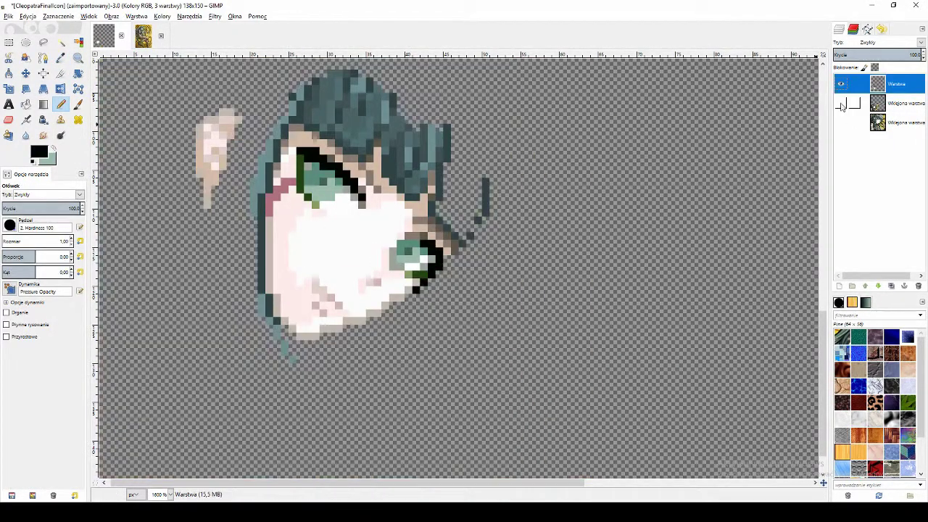
click(841, 106)
click(841, 106)
click(841, 106)
scroll(553, 253, up, 3)
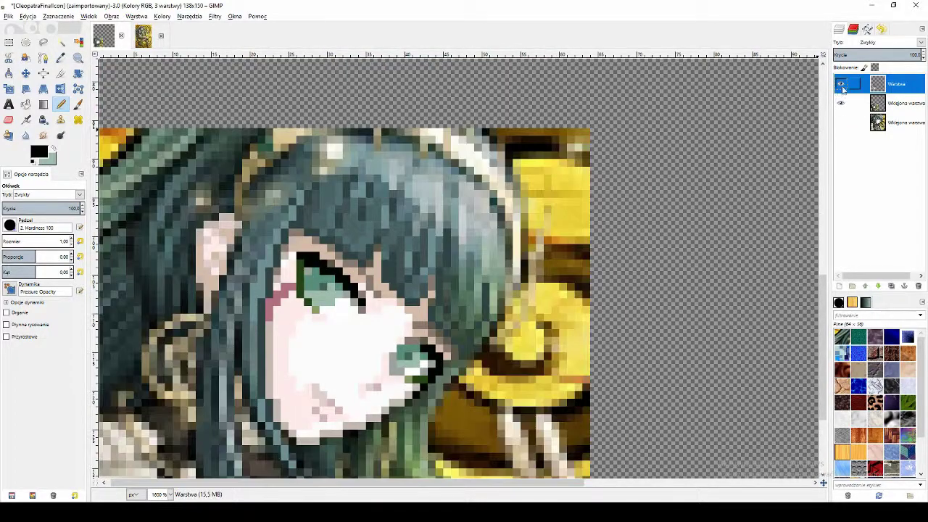
click(147, 37)
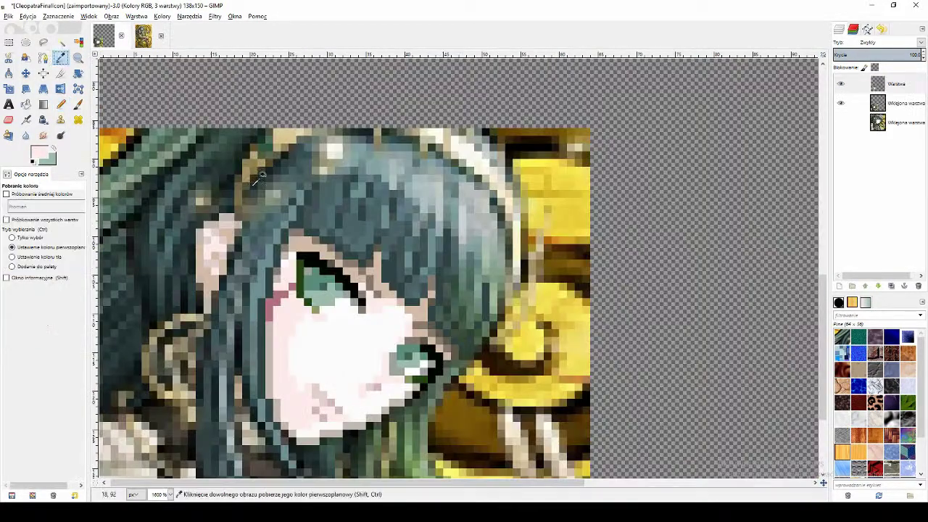
Step: Sample pale skin tones and pencil soft pink shading on the face around both eyes
click(327, 263)
key(n)
drag(337, 256, 359, 263)
ctrl+click(369, 281)
ctrl+click(444, 340)
scroll(289, 389, down, 2)
scroll(316, 439, up, 3)
ctrl+click(272, 275)
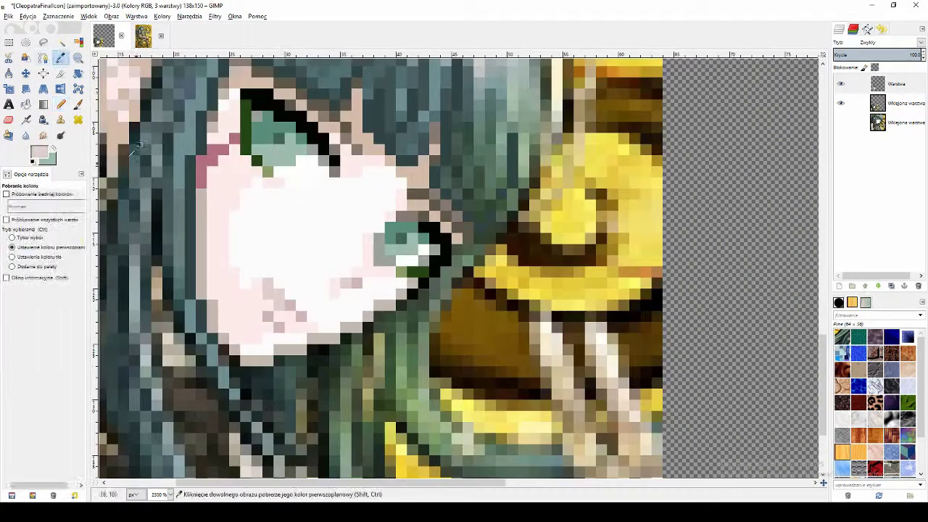
Step: Sample a pale pink from the face and pencil blush on the cheeks below both eyes
scroll(381, 329, down, 1)
scroll(335, 328, down, 5)
scroll(346, 411, up, 4)
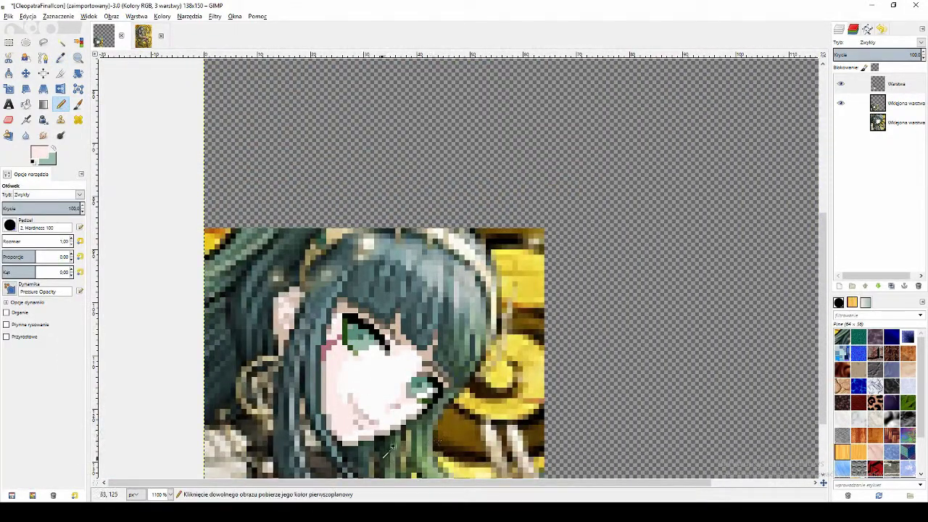
scroll(388, 451, up, 2)
ctrl+click(350, 356)
scroll(415, 401, down, 5)
scroll(413, 393, up, 5)
scroll(322, 338, down, 1)
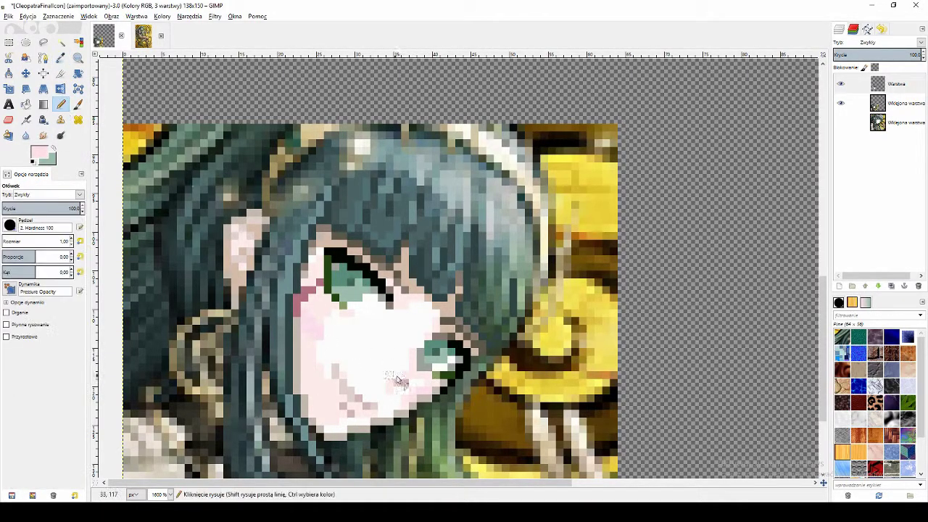
scroll(486, 403, down, 3)
scroll(401, 367, up, 4)
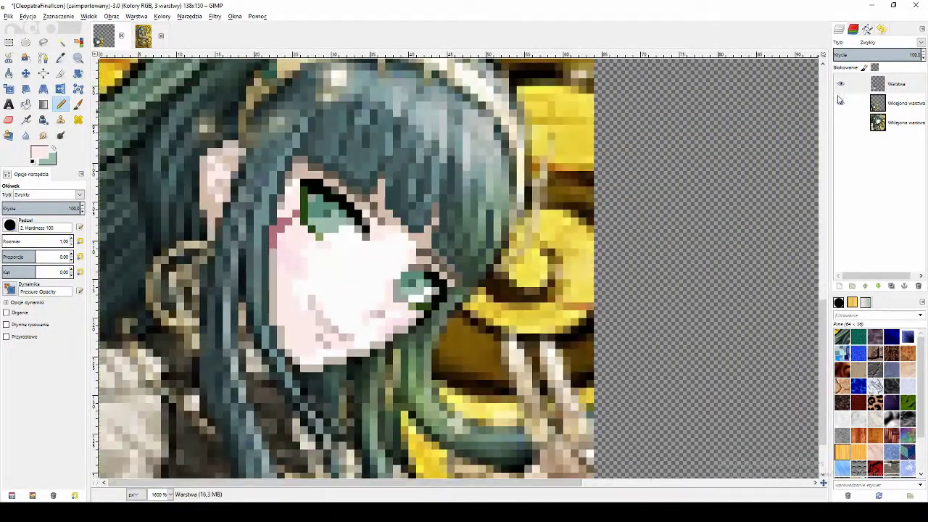
Step: Compare the shaded face with the scaled copy by toggling the drawing layer's visibility
click(840, 85)
scroll(637, 219, up, 2)
click(842, 85)
click(842, 85)
scroll(637, 219, down, 2)
Step: Sample pale grey-teals from the scaled copy's hair sheen and pencil highlights above the fringe
click(61, 58)
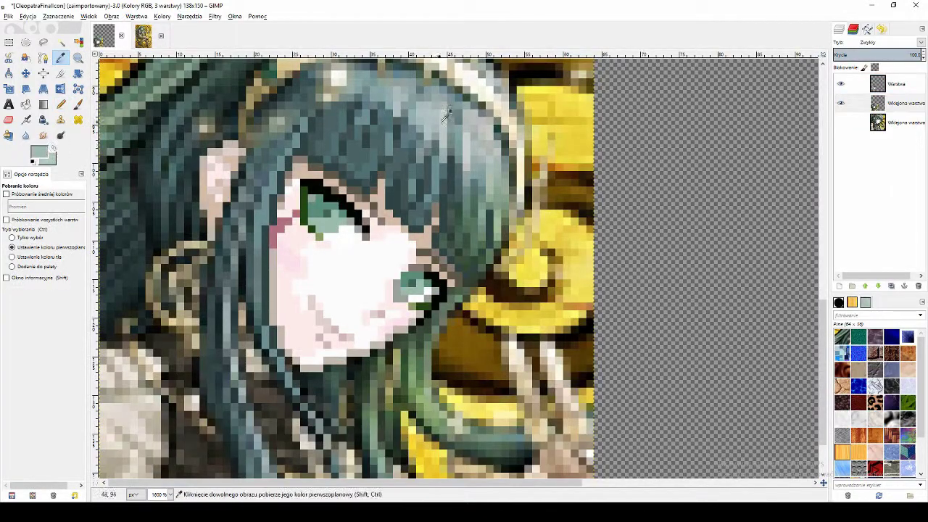
scroll(457, 268, up, 3)
click(839, 103)
click(841, 102)
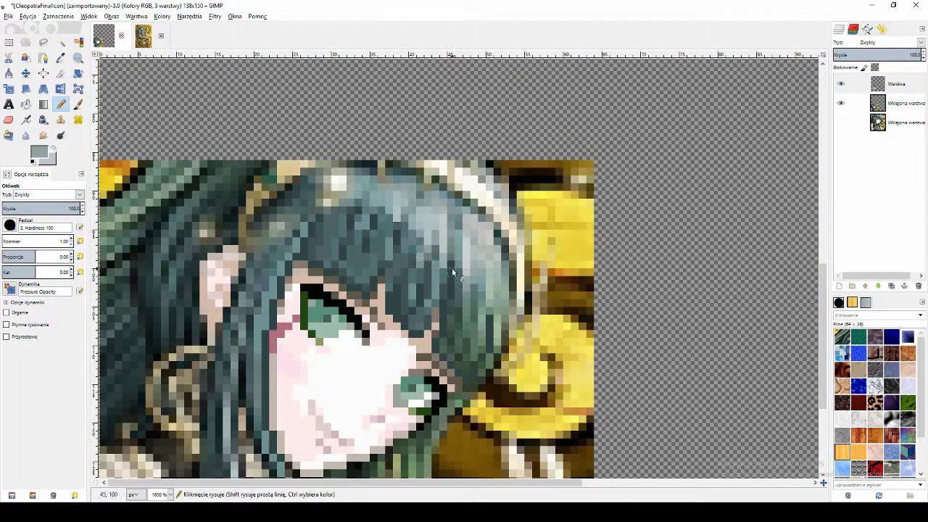
scroll(427, 224, down, 3)
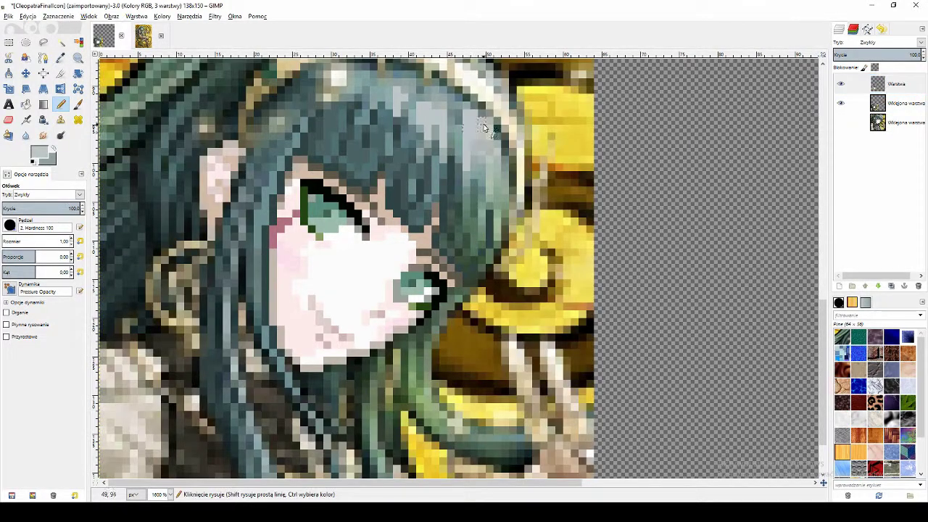
Step: Check the hair against the scaled copy and pencil a pale grey highlight along the outer side of the crown
click(841, 84)
click(840, 84)
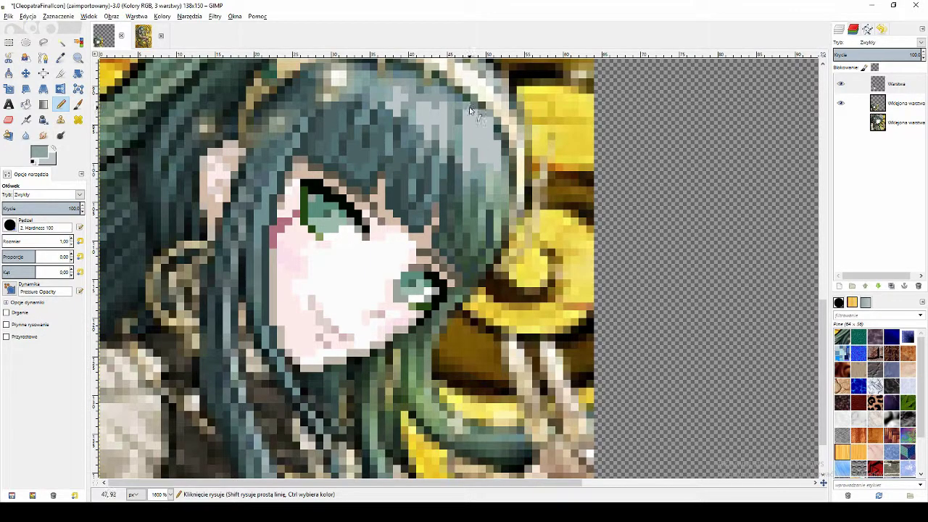
scroll(374, 212, up, 3)
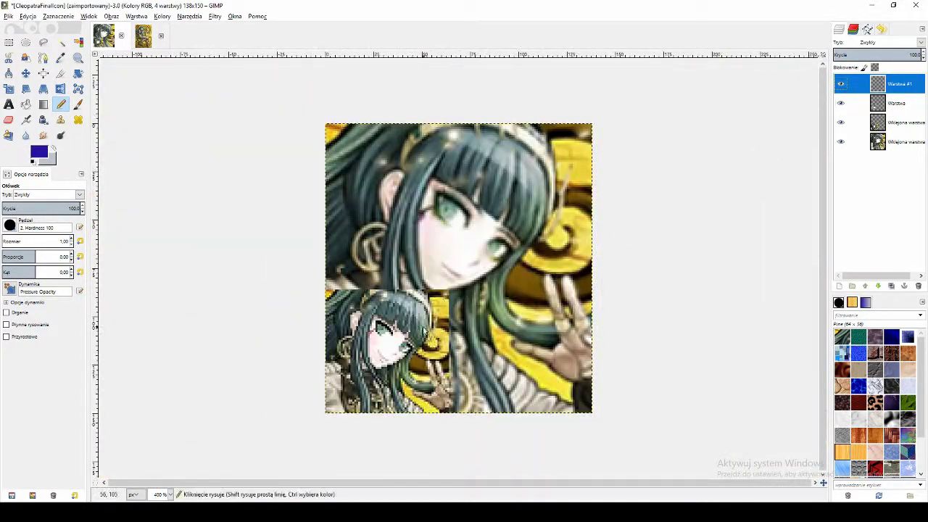
Step: Pencil a dark-blue guide band curving across the crown of the hair on a separate layer above the drawing
drag(378, 303, 429, 338)
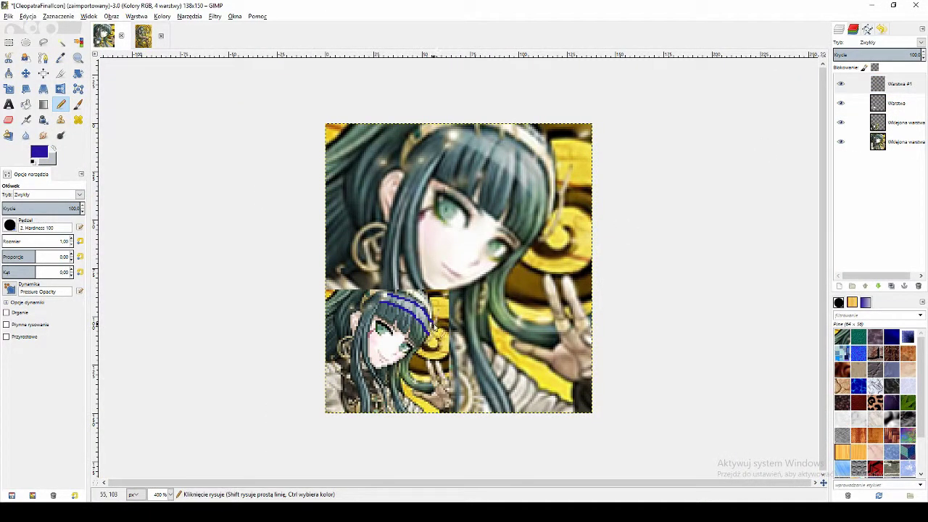
scroll(425, 358, up, 3)
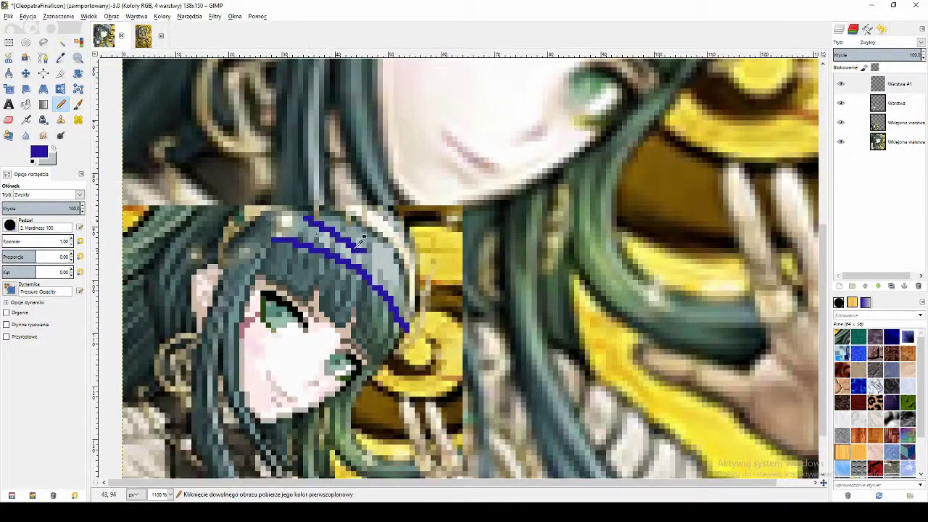
scroll(401, 312, down, 2)
scroll(377, 321, up, 2)
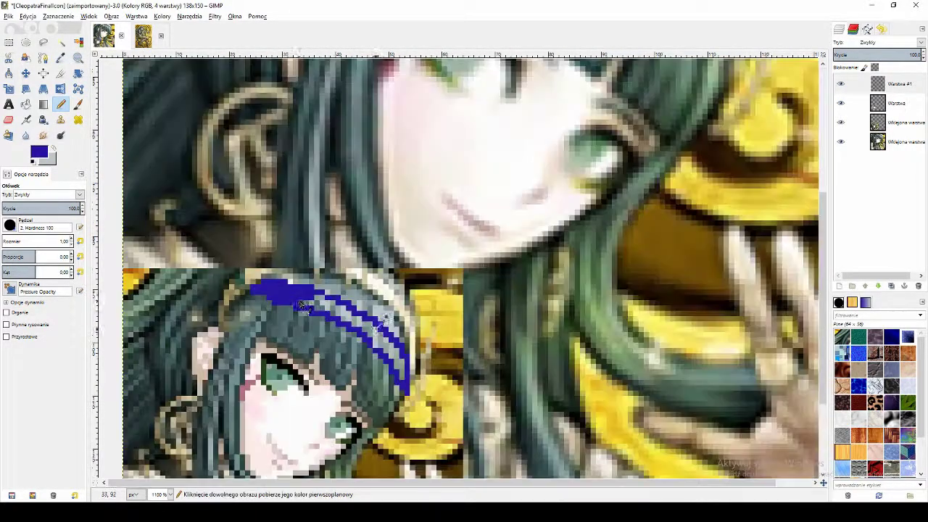
scroll(411, 389, down, 2)
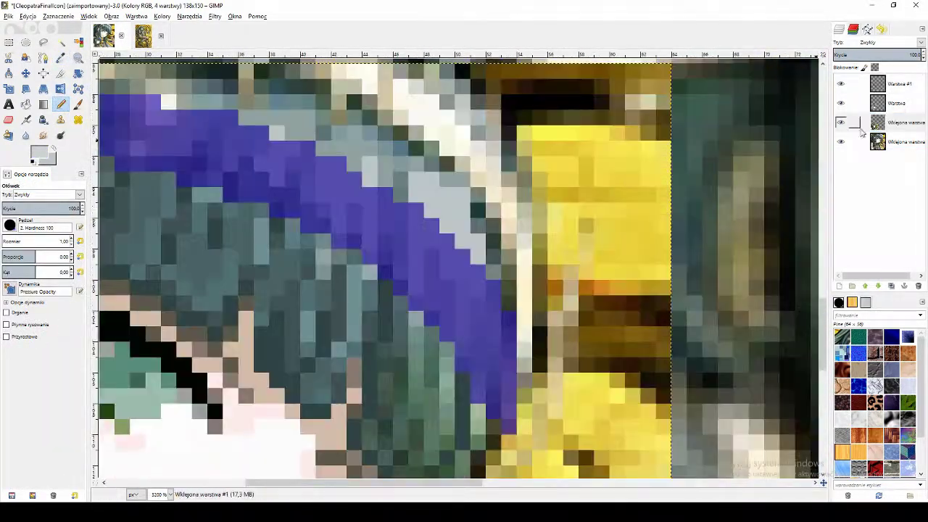
Step: Activate the drawing layer, colour the hair around the outer highlight teal and hide the guide-band layer
click(898, 103)
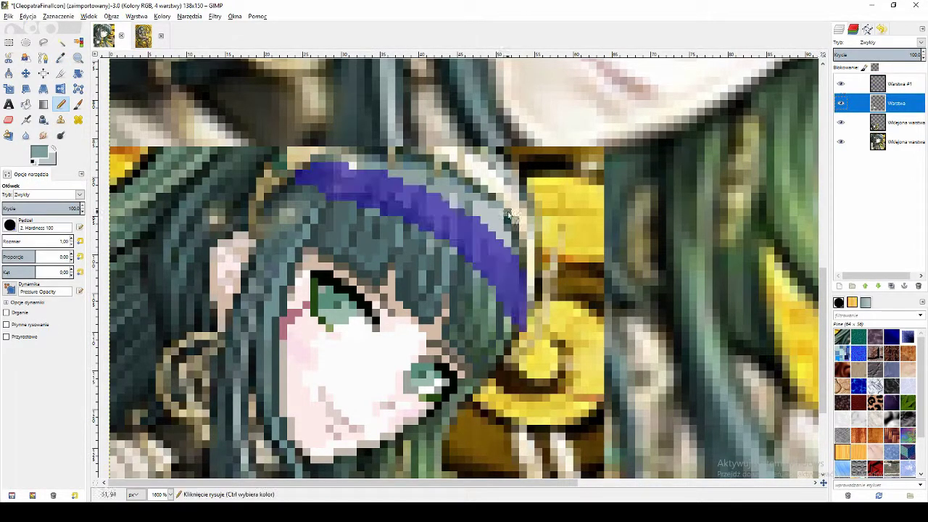
click(508, 215)
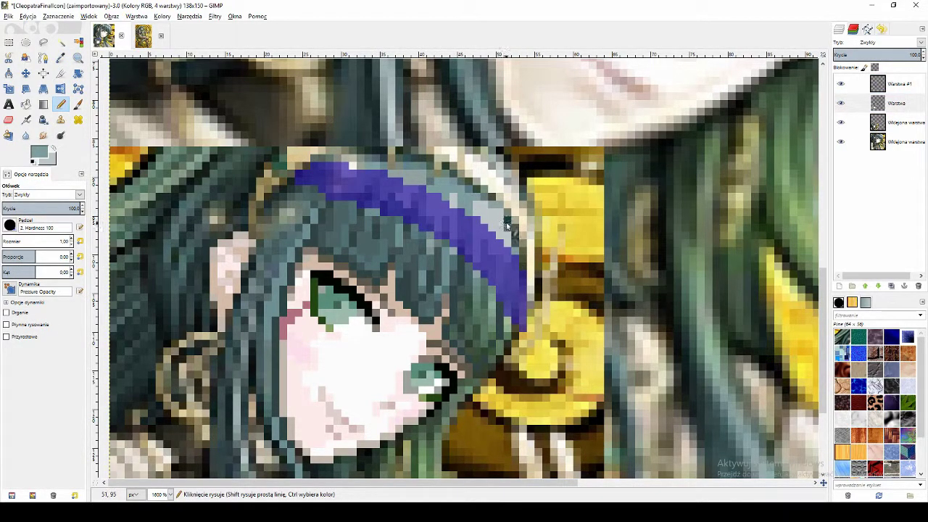
key(shift+b)
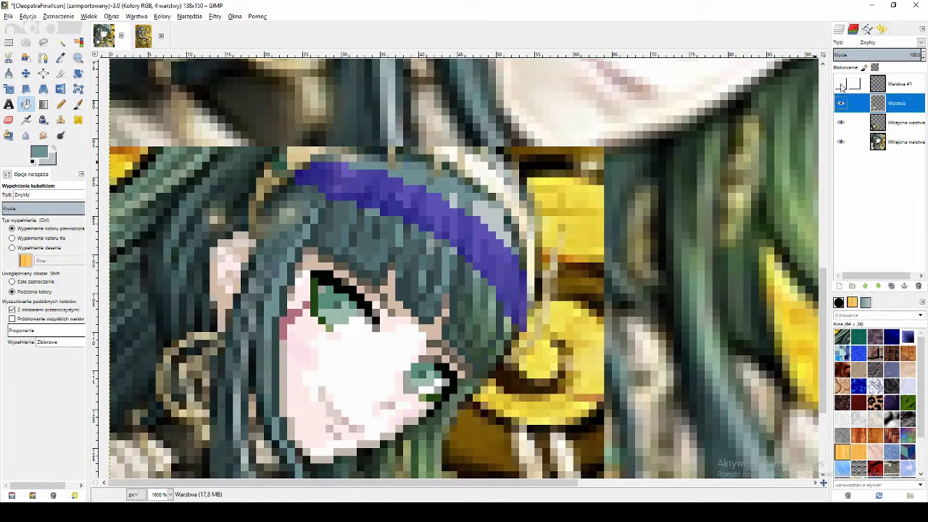
click(840, 84)
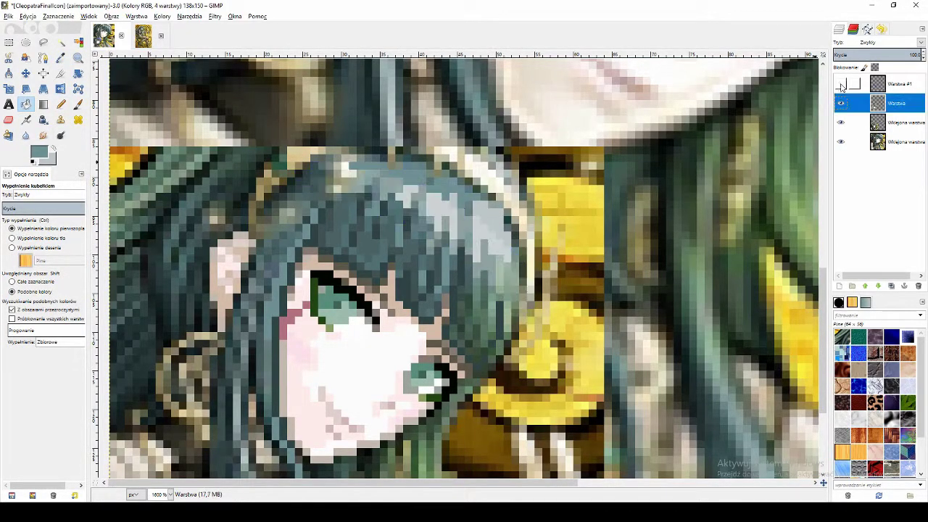
Step: Sample a dark teal from the hair and pencil darker pixels around the crown's outer highlight
key(o)
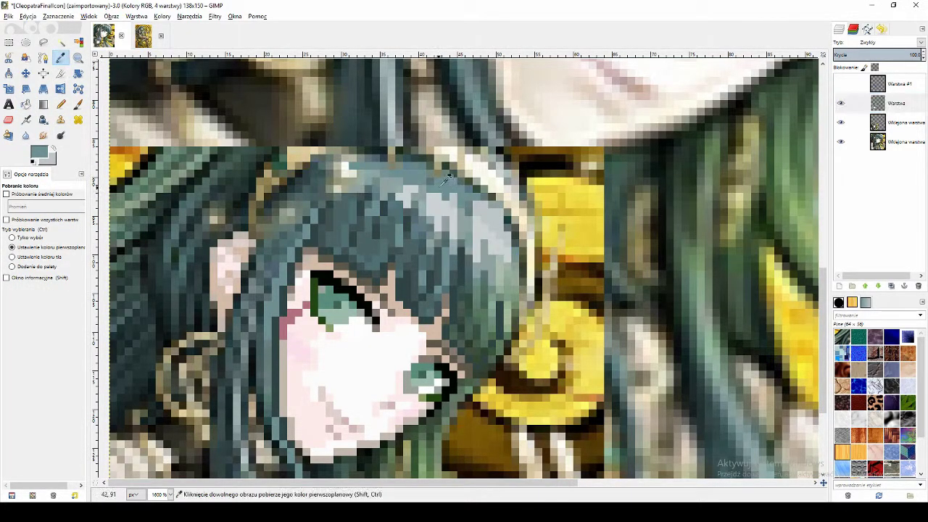
key(n)
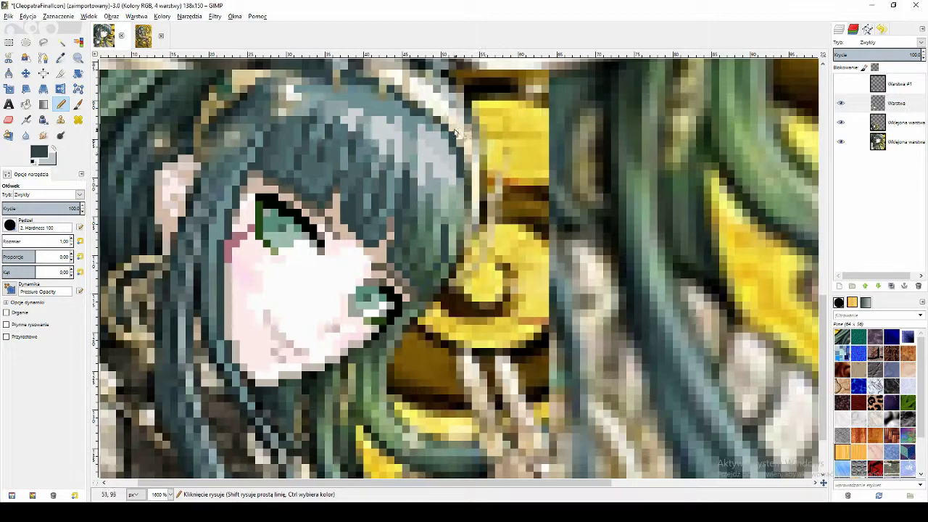
scroll(420, 247, down, 5)
scroll(426, 279, up, 6)
scroll(406, 348, down, 1)
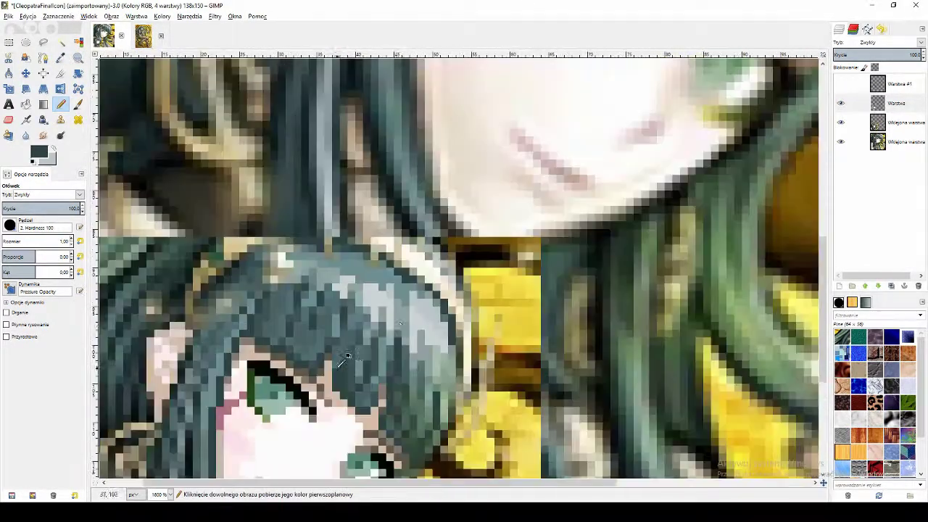
scroll(395, 323, down, 3)
scroll(392, 353, up, 4)
Step: Sample a mid teal from the crown, pencil it beside the highlight, and hide the original artwork layer
key(o)
click(416, 143)
key(n)
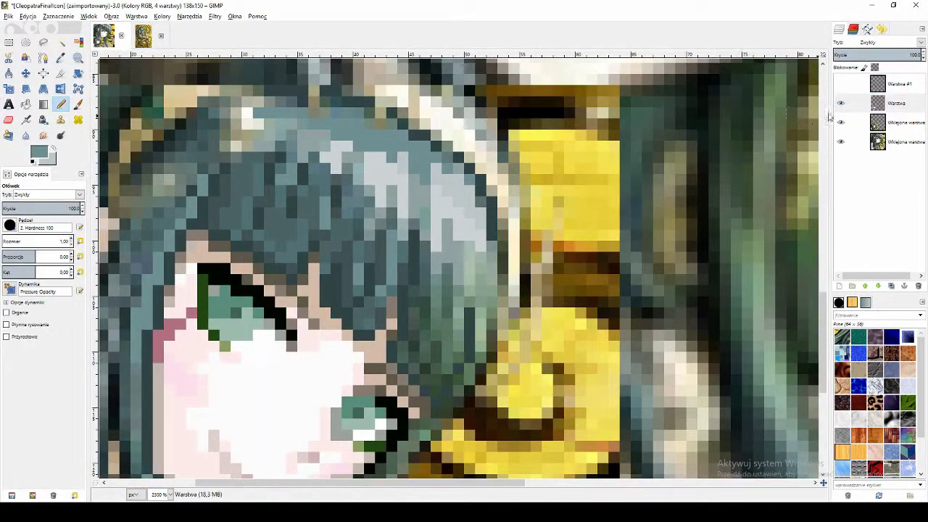
scroll(539, 196, down, 2)
key(o)
scroll(391, 208, up, 1)
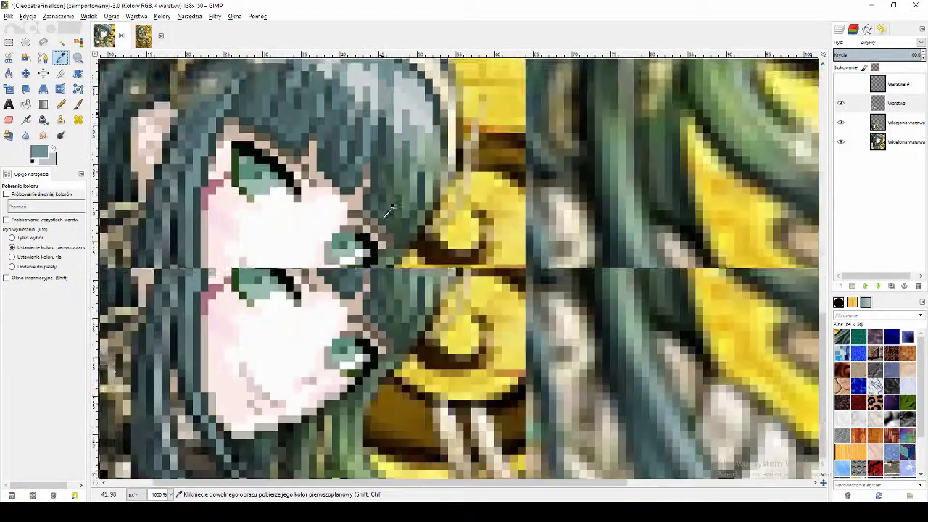
click(841, 143)
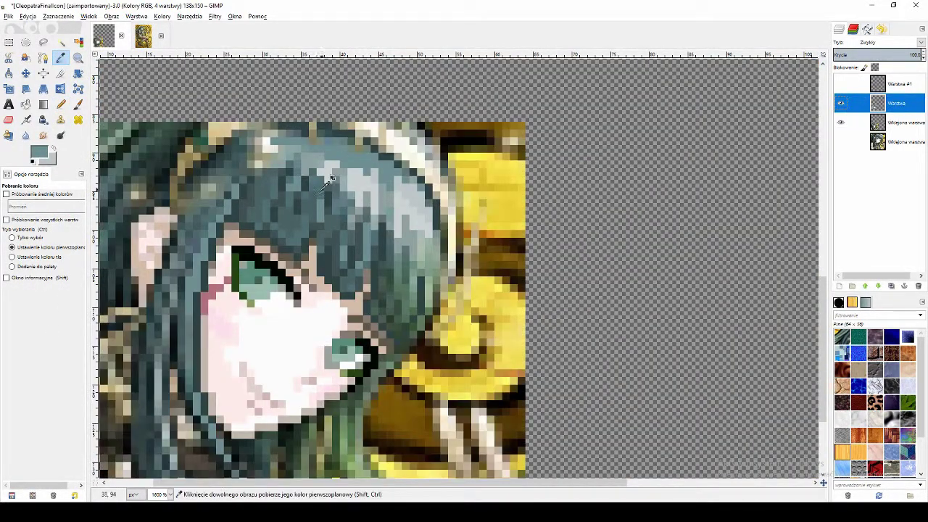
Step: Sample teals from the crown and strands and pencil fine strands at the highlight's lower edge
click(266, 181)
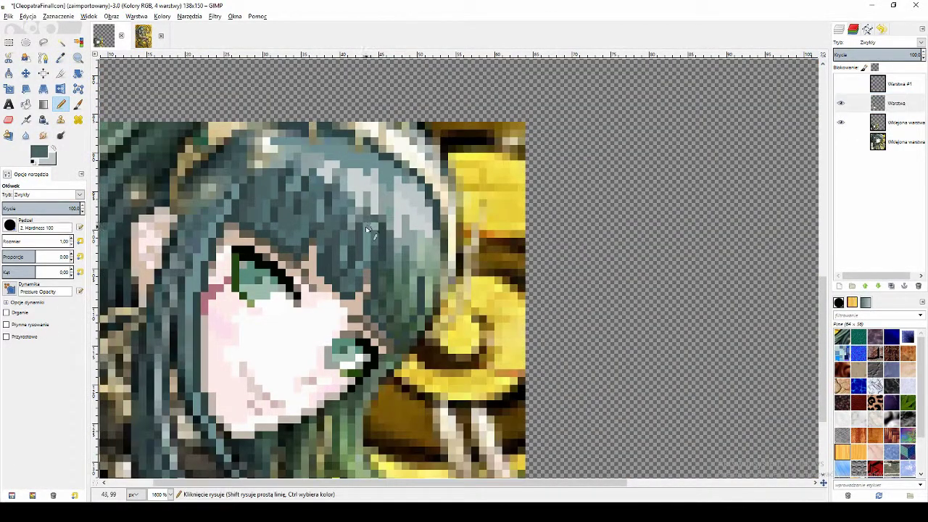
key(n)
click(61, 58)
click(435, 246)
click(61, 105)
click(431, 255)
double_click(840, 123)
click(61, 58)
click(366, 243)
click(61, 105)
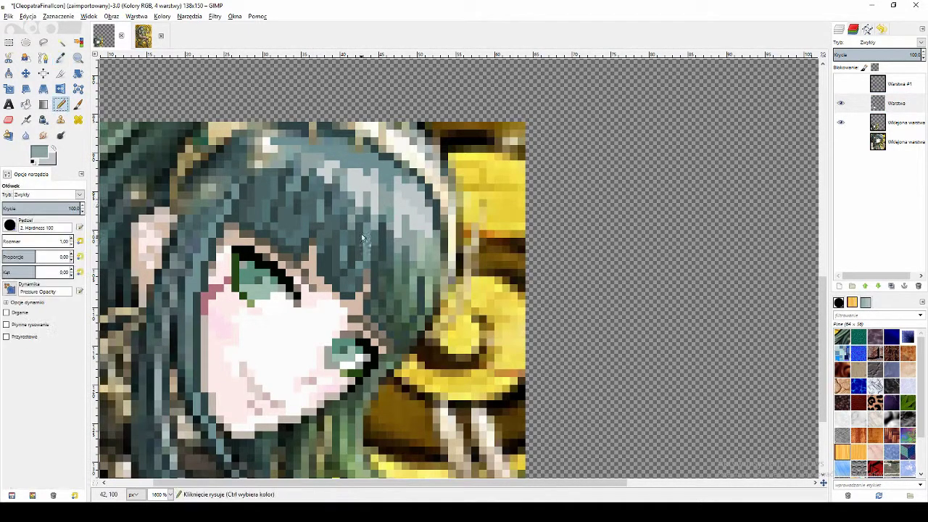
Step: Sample a mid teal near the top of the crown and pencil it into the strands under the inner highlight
double_click(840, 122)
click(61, 58)
double_click(840, 122)
click(359, 154)
click(61, 104)
click(336, 196)
double_click(841, 122)
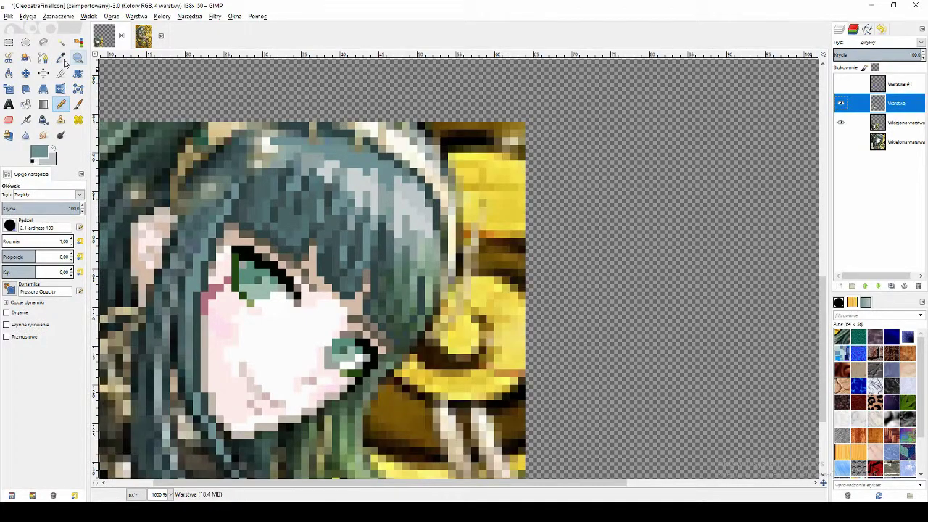
Step: Check the scaled copy, sample a teal above the fringe and pencil it below the highlight's inner end
double_click(841, 123)
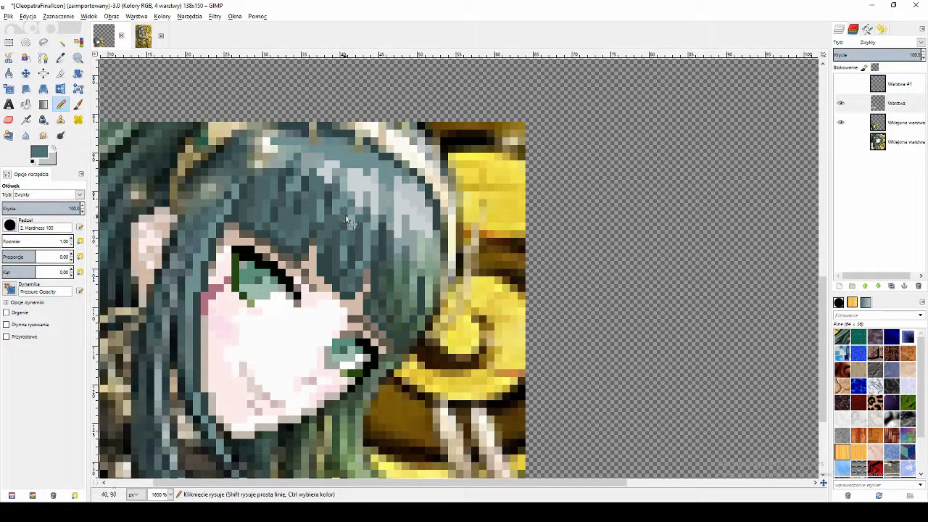
double_click(841, 123)
click(61, 58)
click(61, 105)
click(61, 58)
click(302, 158)
click(61, 104)
click(334, 181)
Step: Pencil another strand pixel below the inner highlight and sample the teal between the two highlight parts
double_click(840, 122)
click(61, 58)
click(61, 104)
click(348, 200)
double_click(841, 122)
double_click(841, 123)
click(61, 58)
click(400, 212)
click(60, 104)
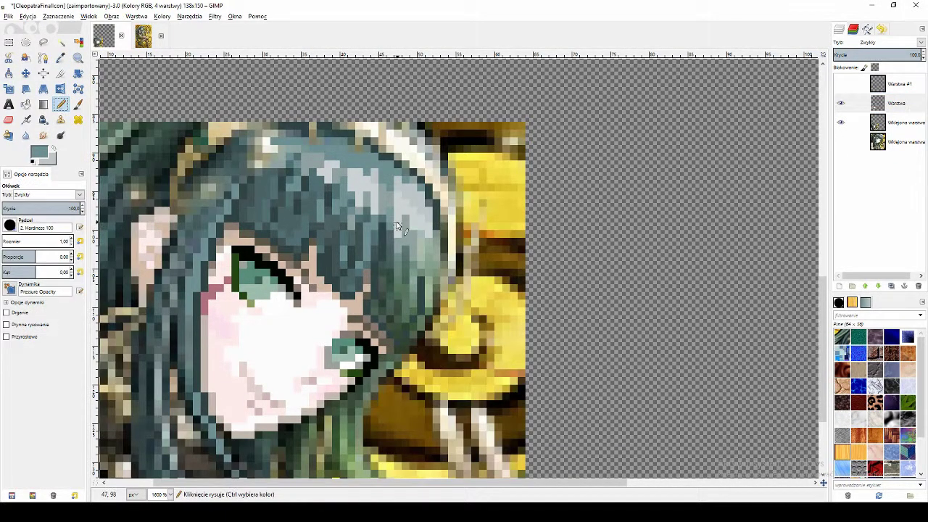
Step: Hide the drawing, sample a light grey from the scaled copy's crown sheen, and reactivate the drawing layer with the Pencil
click(840, 103)
click(60, 58)
click(899, 123)
click(414, 174)
click(897, 103)
click(841, 103)
click(841, 103)
click(840, 103)
click(61, 104)
click(841, 103)
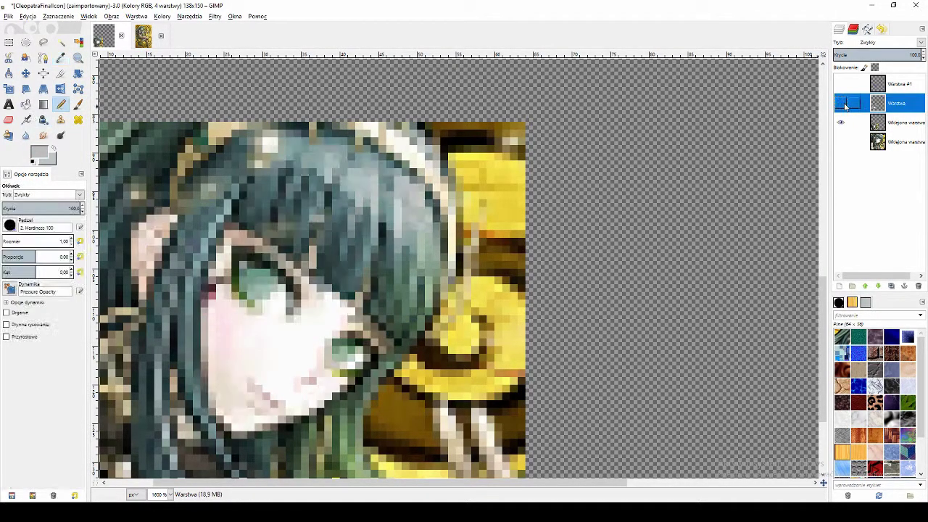
Step: Fill the gap along the top of the crown with light grey to join the highlight parts into one band
click(841, 103)
click(61, 58)
click(61, 105)
key(shift+b)
click(337, 161)
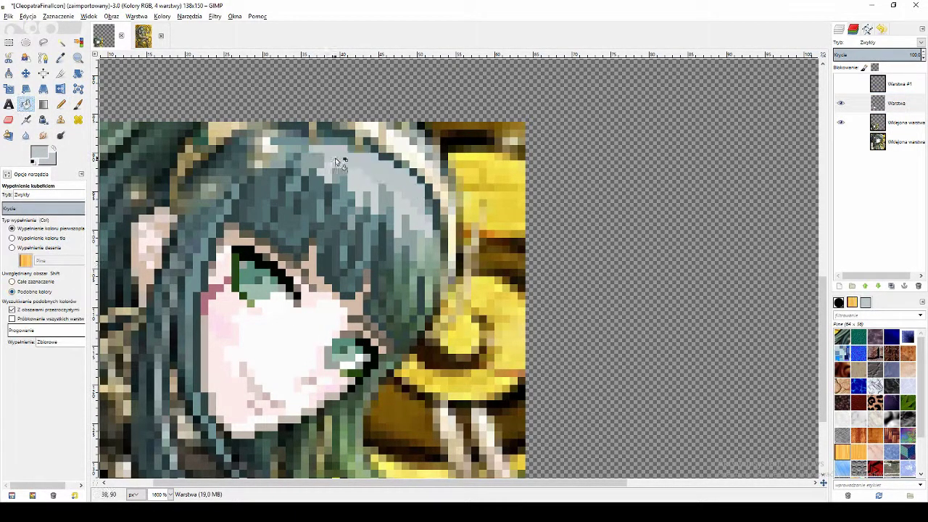
key(n)
Step: Compare the grey band with the scaled copy and sample a pale grey from its outer part
click(841, 103)
key(o)
click(841, 103)
double_click(840, 103)
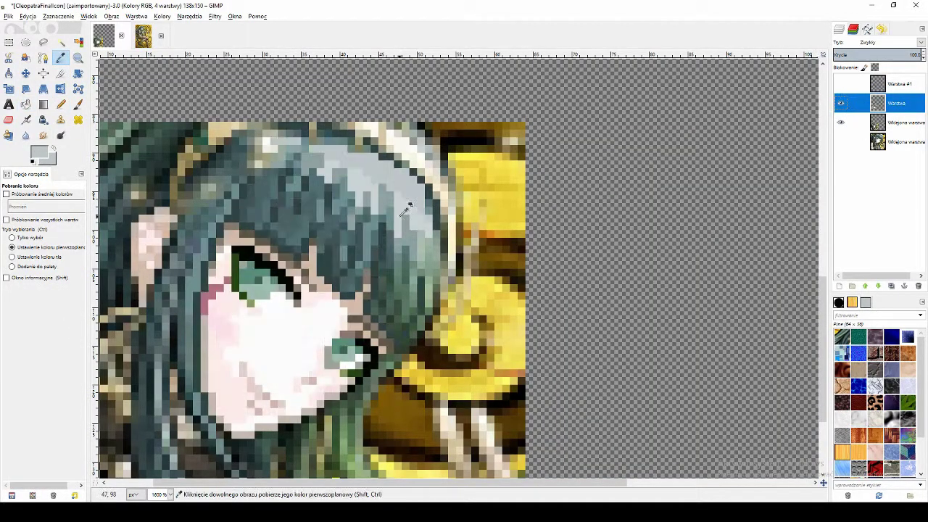
click(408, 206)
key(n)
click(896, 103)
key(o)
click(841, 103)
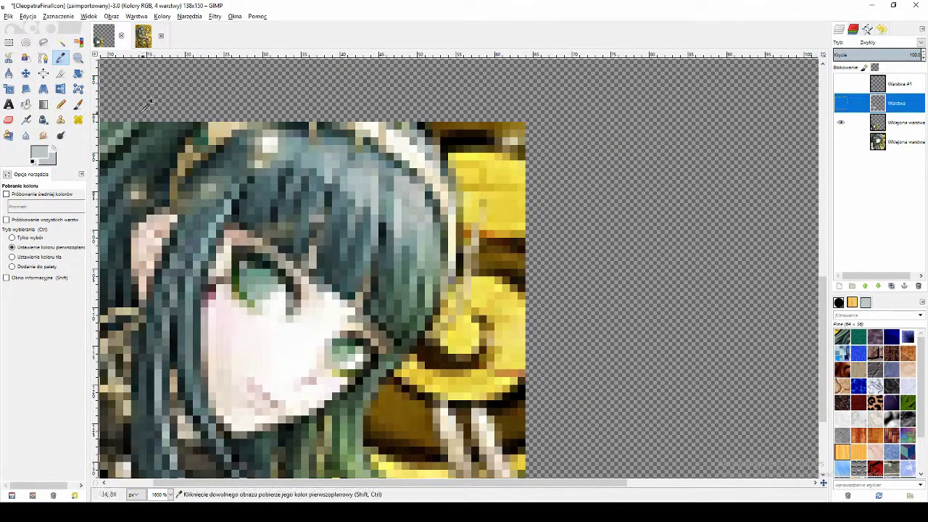
Step: Activate the scaled copy and sample a grey-teal from its sheen at the outer side of the crown
click(841, 103)
key(n)
click(841, 103)
click(842, 104)
key(o)
key(n)
click(841, 104)
click(897, 123)
key(o)
click(841, 104)
click(840, 104)
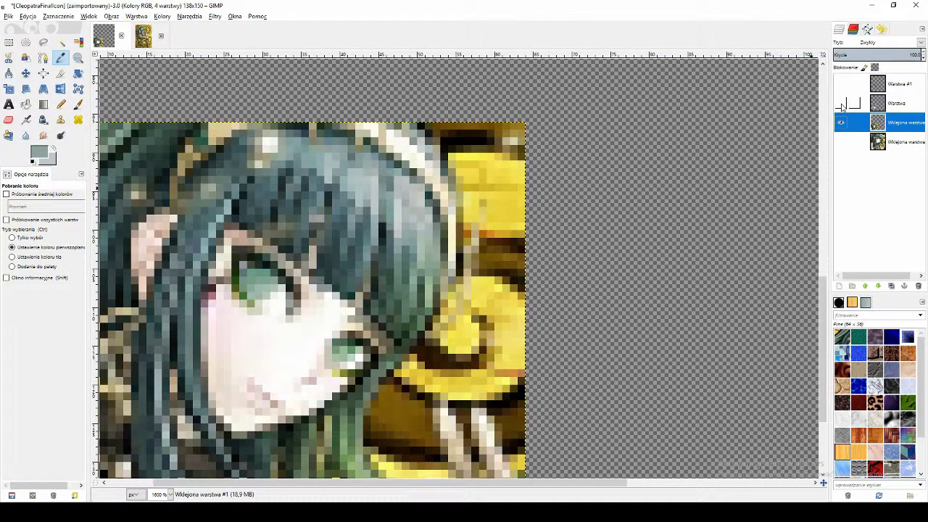
click(426, 226)
Step: Activate the drawing layer and pencil grey-teal at the lower end of the outer highlight
click(896, 103)
key(n)
click(840, 104)
click(426, 232)
click(842, 105)
click(841, 104)
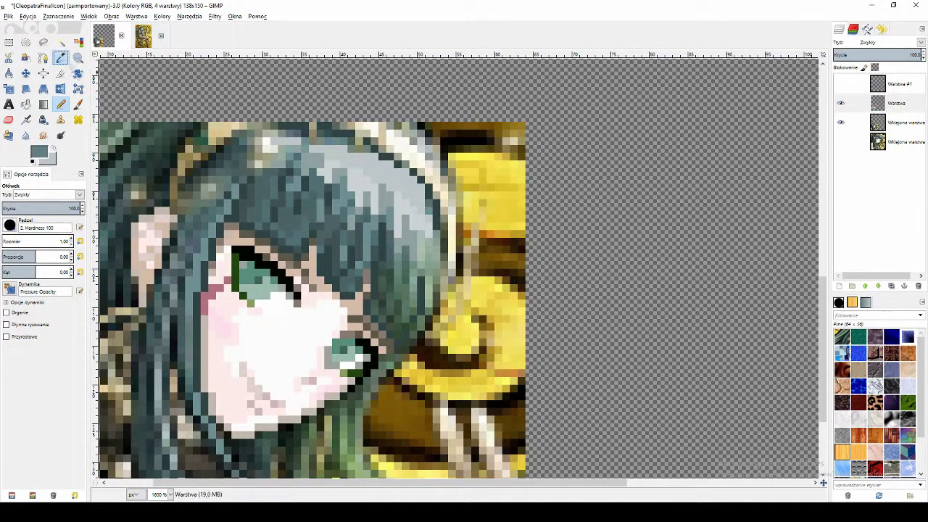
Step: Check the scaled copy, pick a teal and pencil a short strand below the middle of the highlight
click(841, 105)
click(840, 105)
click(841, 105)
click(841, 105)
key(o)
click(61, 104)
drag(367, 226, 376, 240)
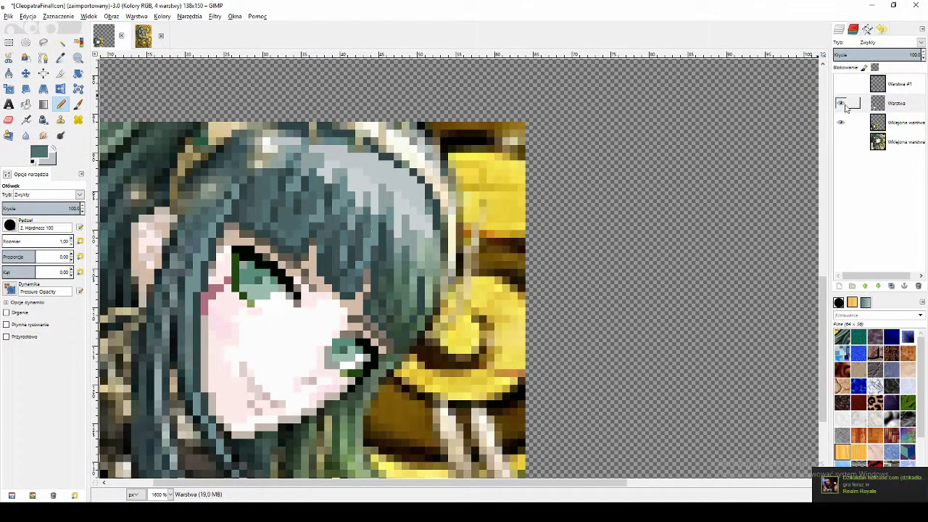
Step: Sample teals from the drawing and the scaled copy's fringe and pencil strands beneath the highlight on the drawing layer
click(843, 104)
click(842, 105)
click(61, 58)
click(352, 221)
click(61, 104)
click(841, 103)
click(891, 123)
click(61, 58)
click(350, 233)
click(892, 103)
click(841, 103)
click(61, 105)
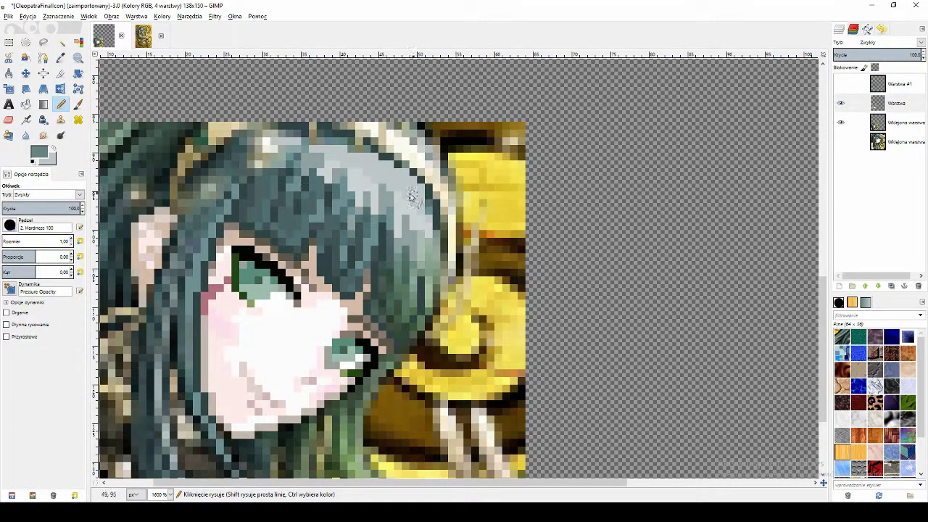
Step: Compare the drawn crown highlight and fringe strands with the scaled copy
click(842, 104)
click(842, 104)
click(844, 104)
click(841, 105)
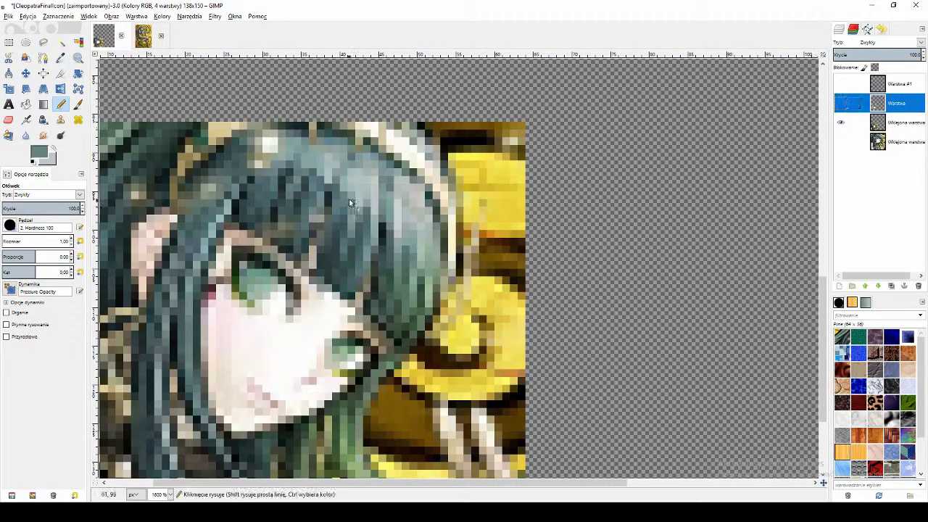
click(841, 103)
click(840, 103)
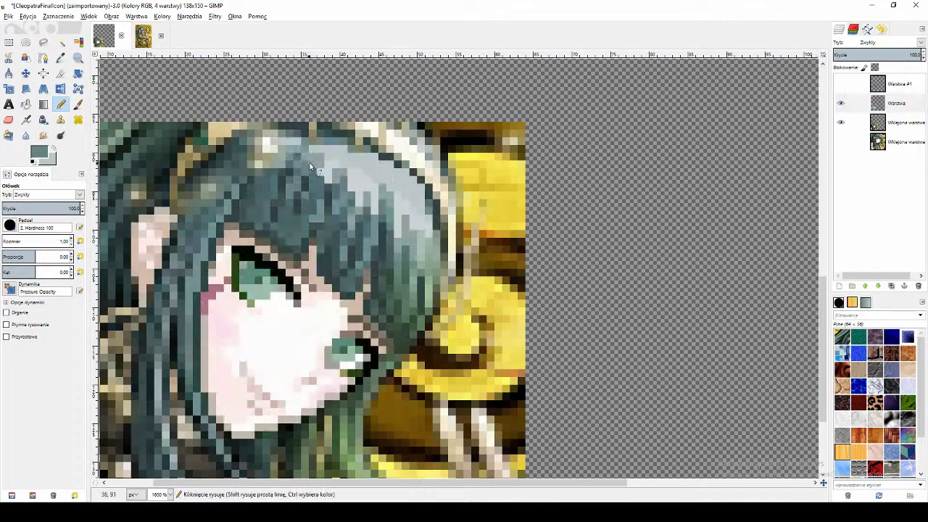
click(841, 103)
click(841, 103)
click(841, 103)
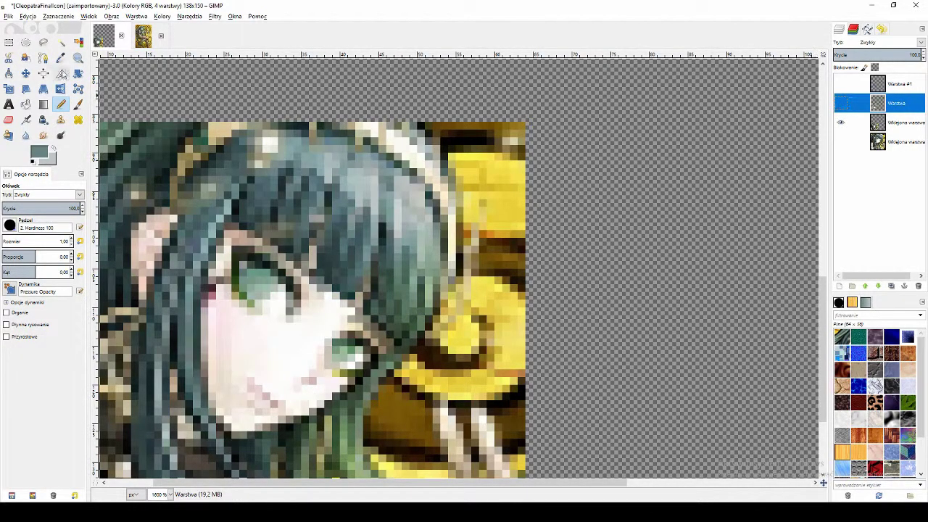
Step: Sample a pale grey and a grey-teal with the drawing hidden, and pencil a break into the top of the highlight
ctrl+click(355, 189)
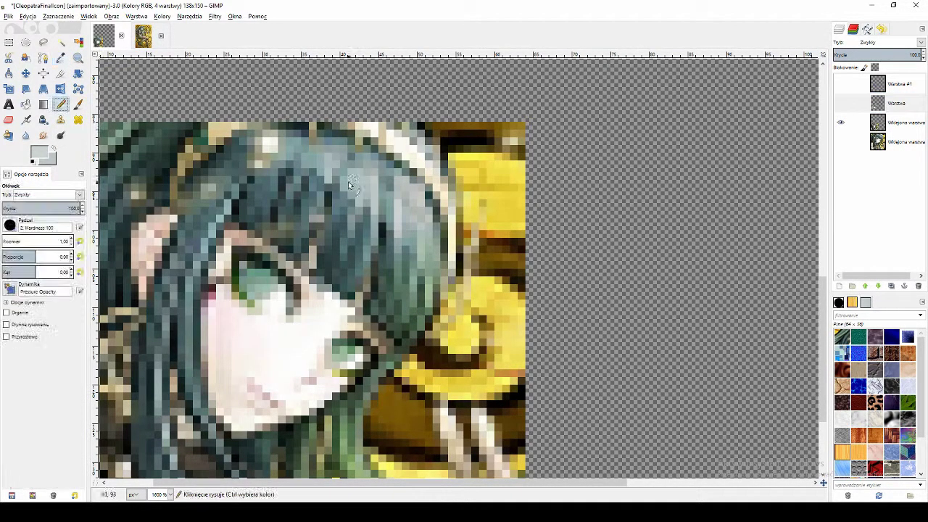
ctrl+click(216, 130)
click(840, 103)
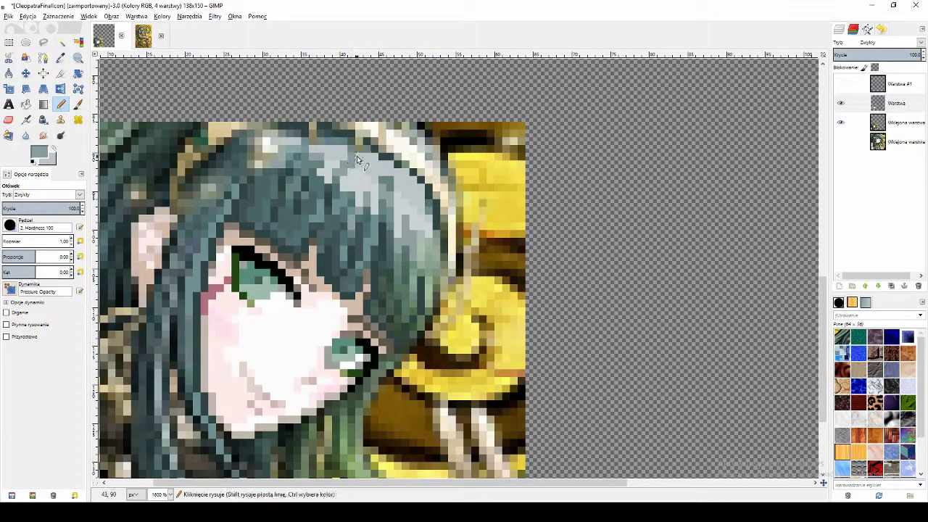
Step: Sample a pale grey-green from the scaled copy and pencil it at the lower end of the outer highlight
ctrl+click(422, 268)
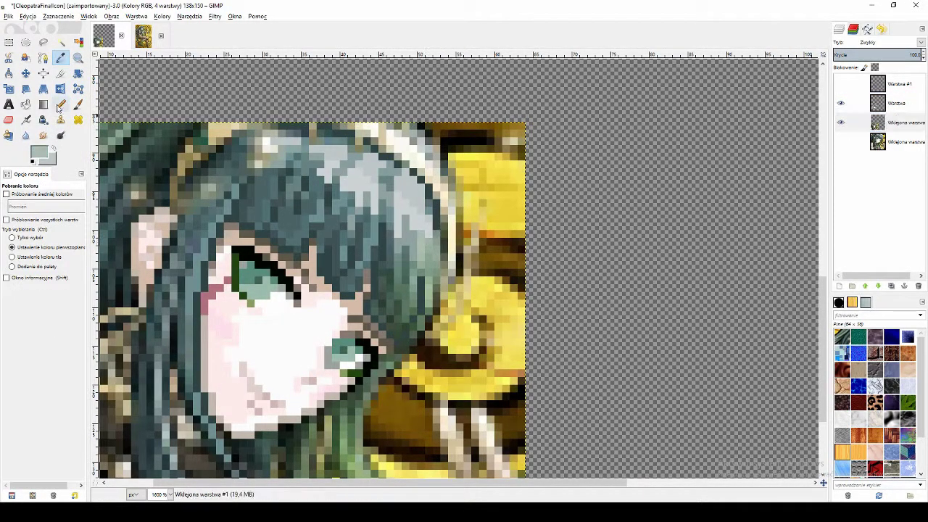
click(840, 103)
click(840, 103)
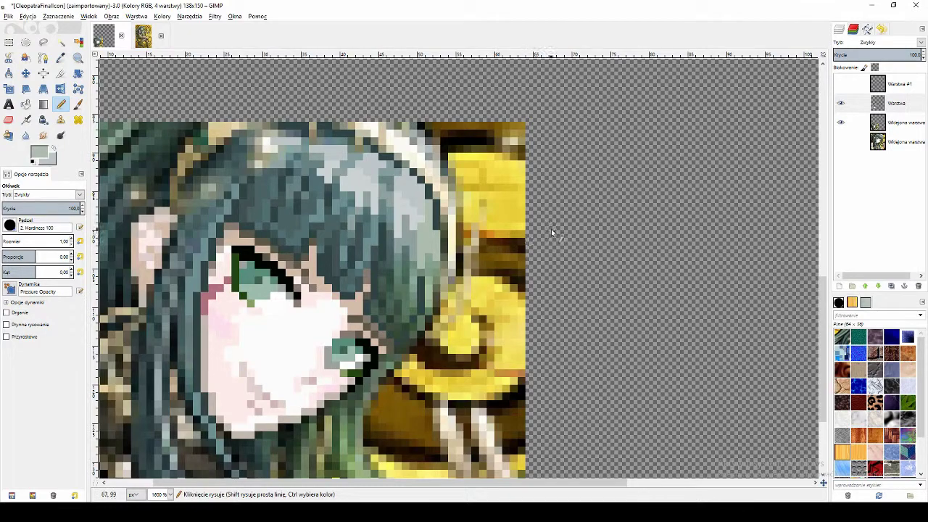
Step: Sample a green-teal from the scaled copy's outer lock and pencil it into the hair below the highlight
click(841, 104)
click(896, 123)
ctrl+click(398, 279)
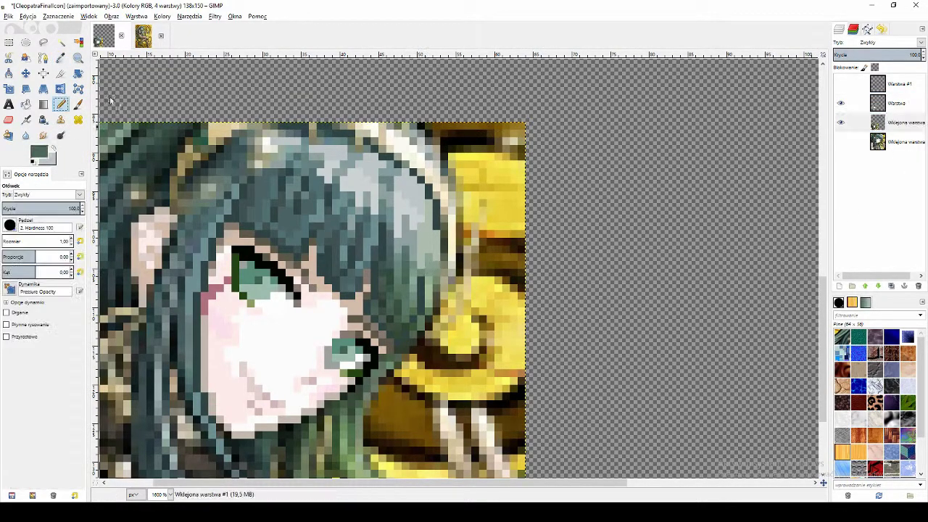
click(895, 104)
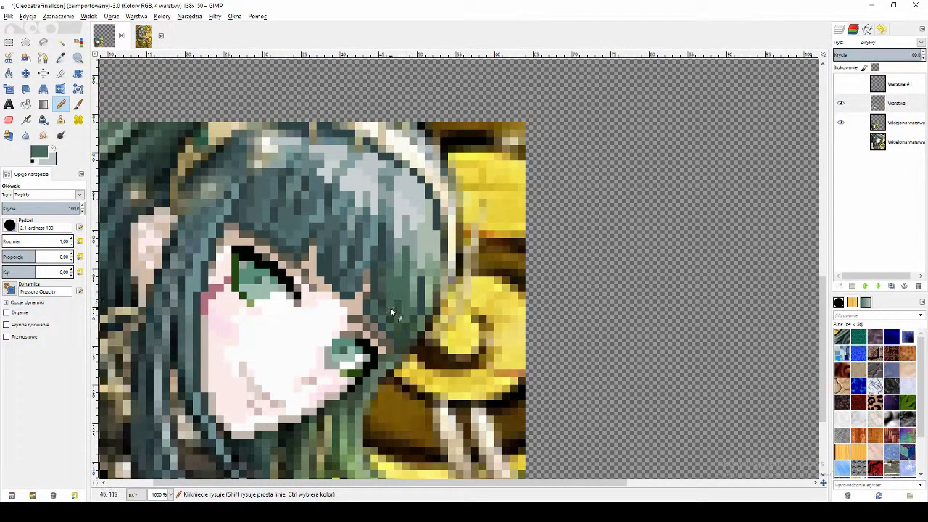
Step: Sample dark greens from the scaled copy's lower outer hair and pencil dark shading beside the gold ornament
ctrl+click(423, 315)
click(888, 123)
ctrl+click(422, 314)
ctrl+click(403, 315)
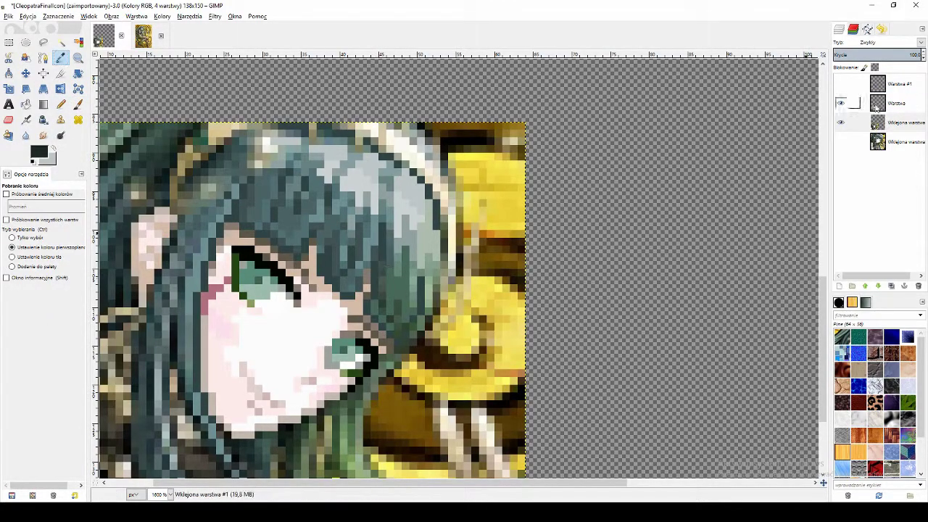
click(878, 109)
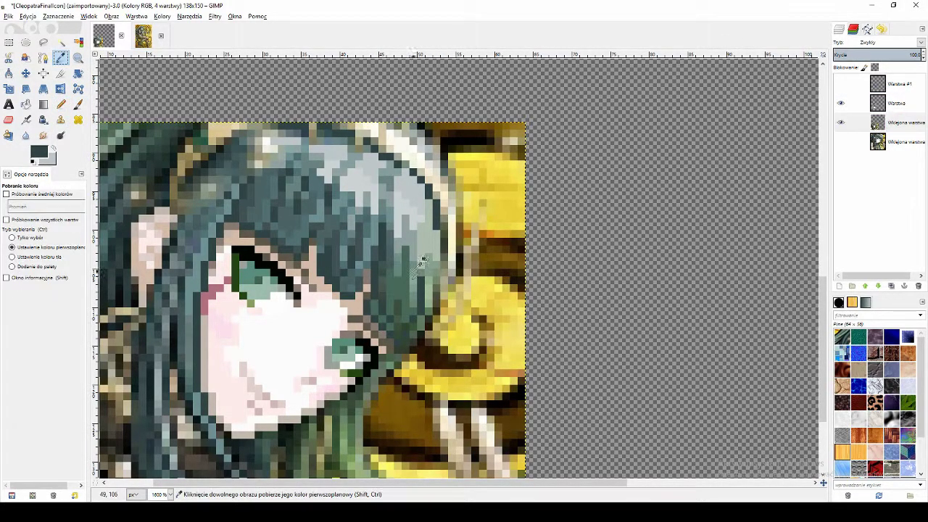
Step: Sample a mid green from the scaled copy's outer lock and pencil green strands on the drawing layer
ctrl+click(408, 283)
click(840, 103)
click(879, 123)
ctrl+click(400, 264)
click(839, 104)
click(878, 105)
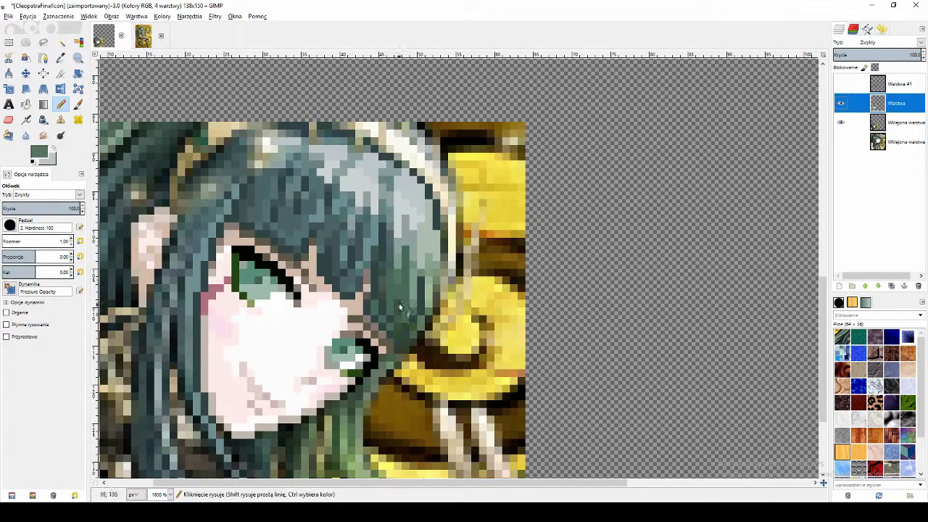
Step: Check the scaled copy and pencil dark green shades into the outer lock above the smaller eye
click(840, 122)
click(840, 123)
click(875, 105)
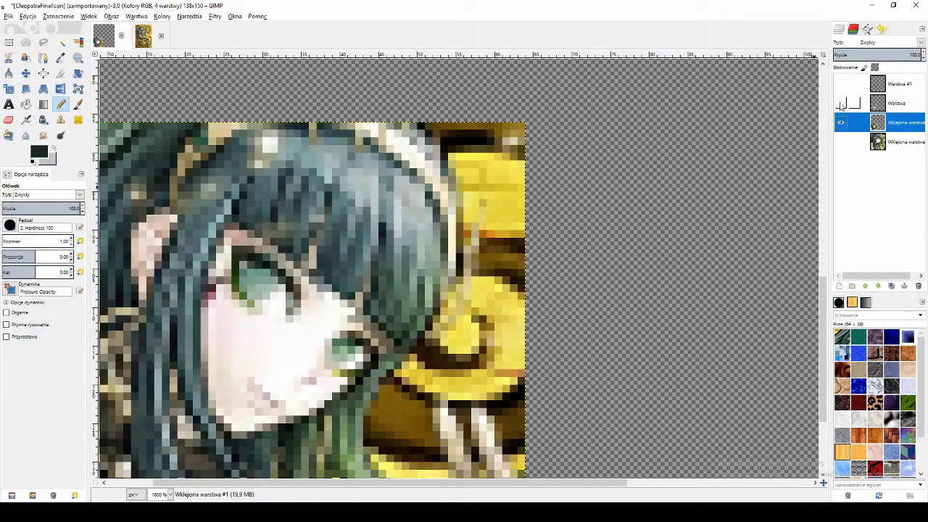
click(840, 104)
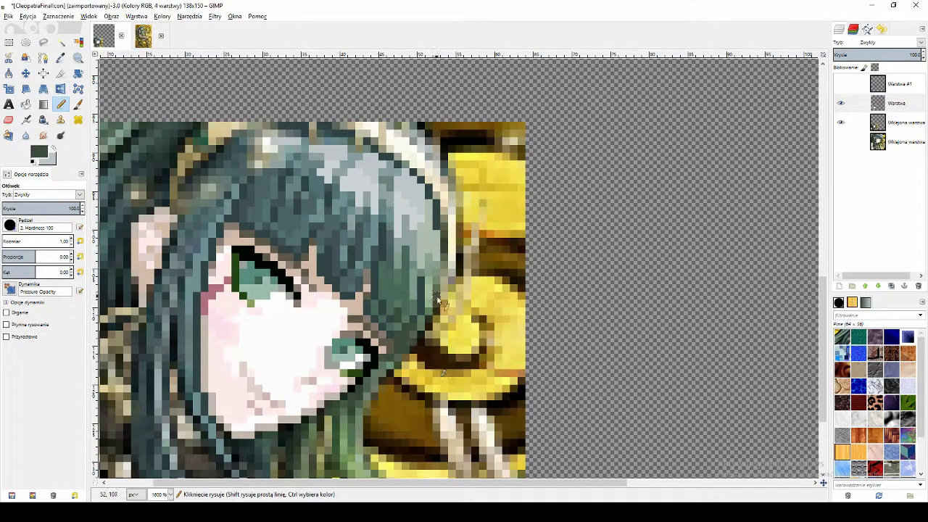
Step: Sample another green from the scaled copy and touch up the outer lock on the drawing layer
key(o)
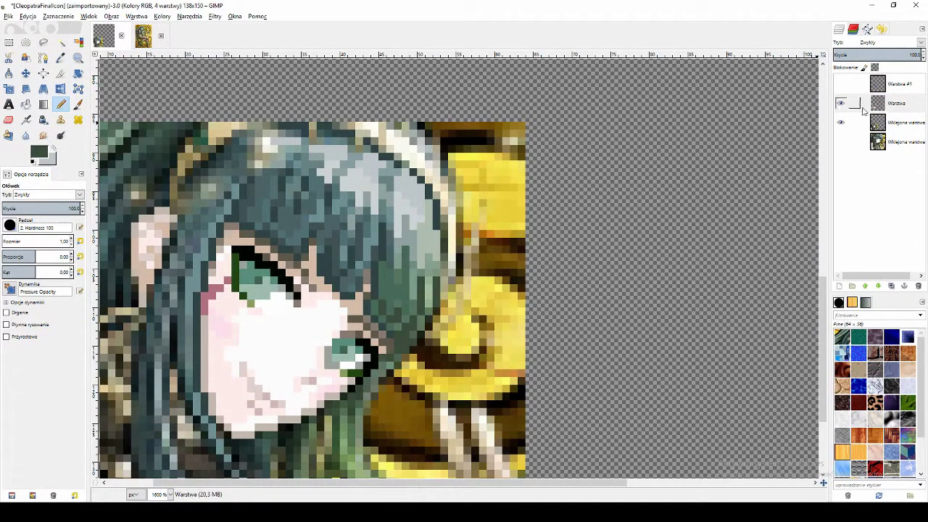
click(841, 103)
click(895, 122)
click(61, 58)
click(896, 103)
click(61, 104)
Step: Sample a lighter green from the middle of the scaled copy's outer lock and reactivate the drawing layer with the Pencil
click(841, 102)
click(895, 122)
click(61, 58)
click(405, 284)
click(840, 103)
click(896, 103)
click(61, 105)
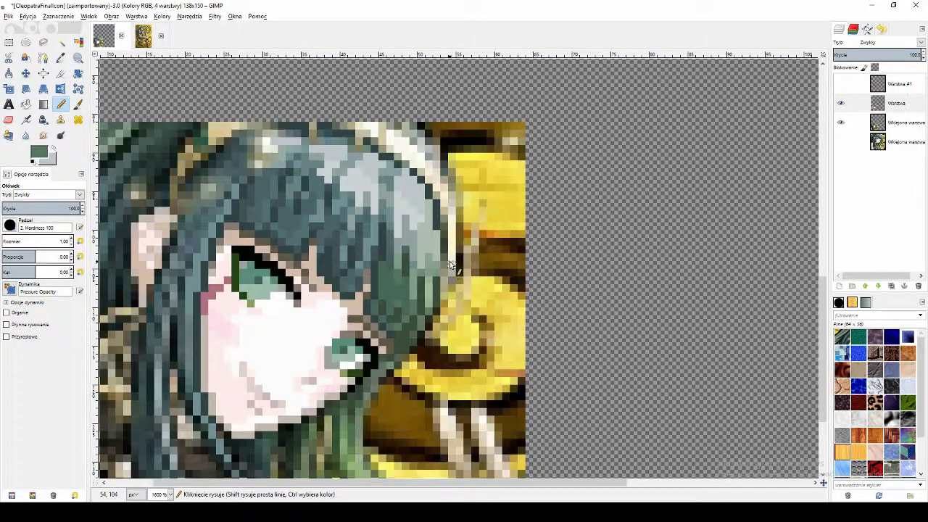
Step: Sample a grey-green from the outer lock's highlight and touch up its strands on the drawing layer with the Pencil
scroll(450, 265, down, 8)
scroll(435, 282, up, 7)
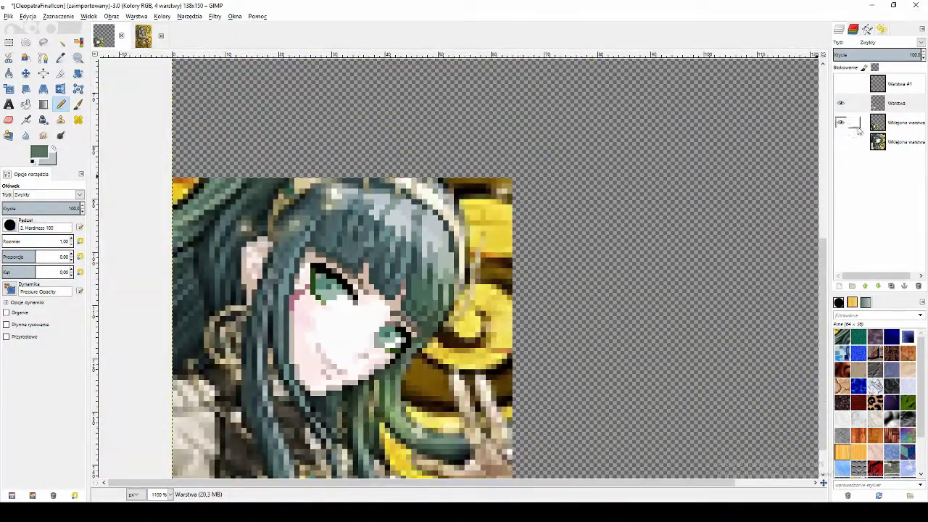
scroll(477, 265, up, 1)
ctrl+click(428, 230)
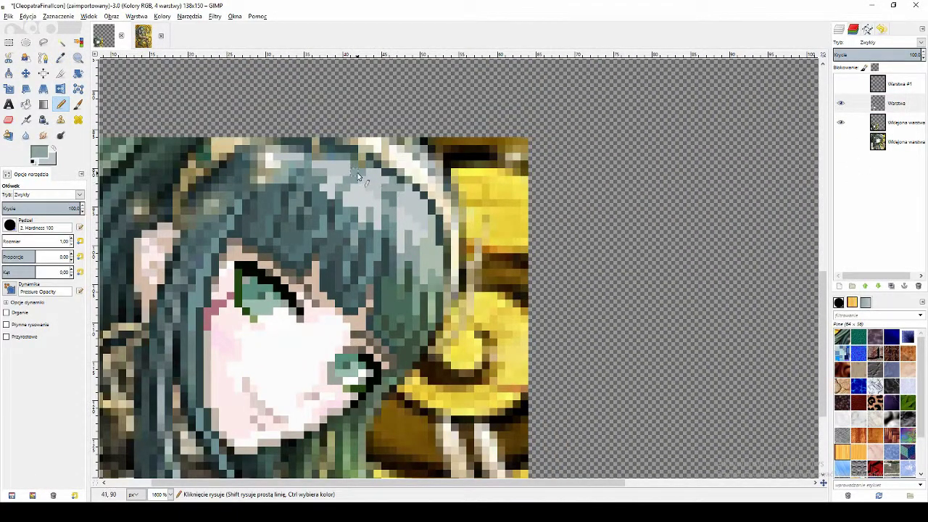
click(896, 103)
Step: Sample a light grey from the outer lock's highlight and pencil light strands beside it
click(60, 58)
click(414, 227)
click(60, 105)
click(61, 58)
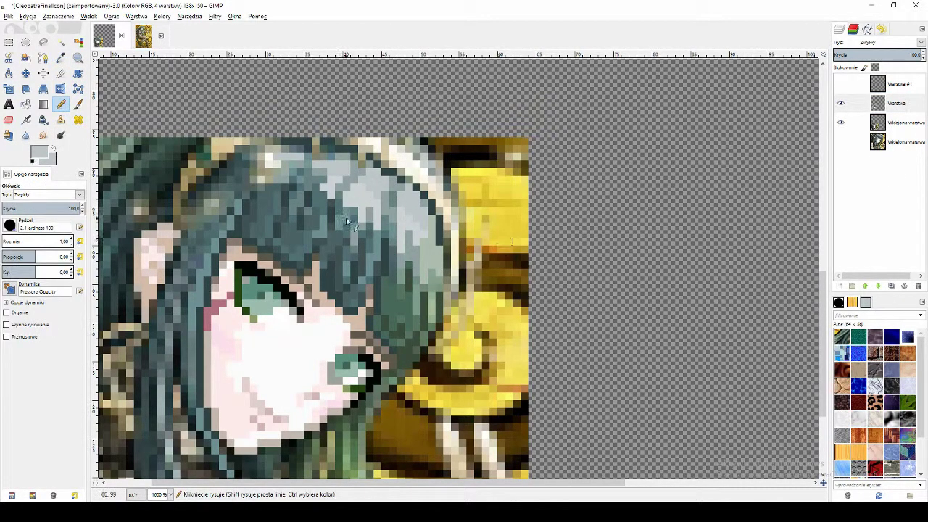
scroll(445, 305, down, 1)
scroll(445, 304, up, 3)
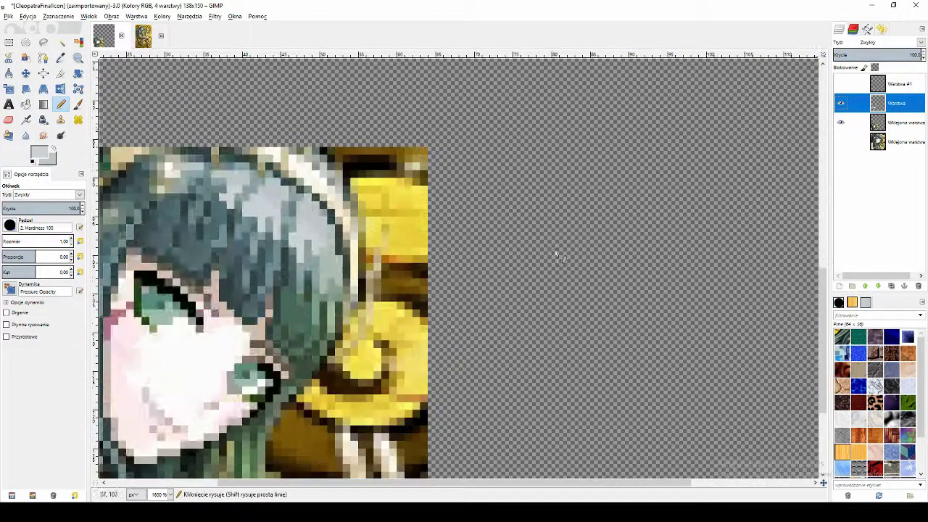
Step: Sample the blush pink below the larger eye, adjust it as the foreground colour and recolour the blush with it
click(61, 58)
click(292, 382)
click(39, 152)
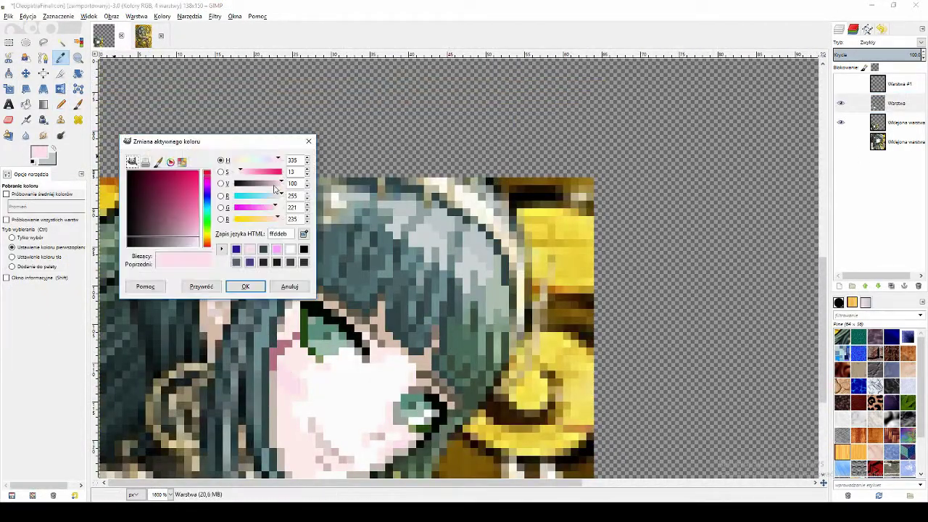
key(shift+b)
key(n)
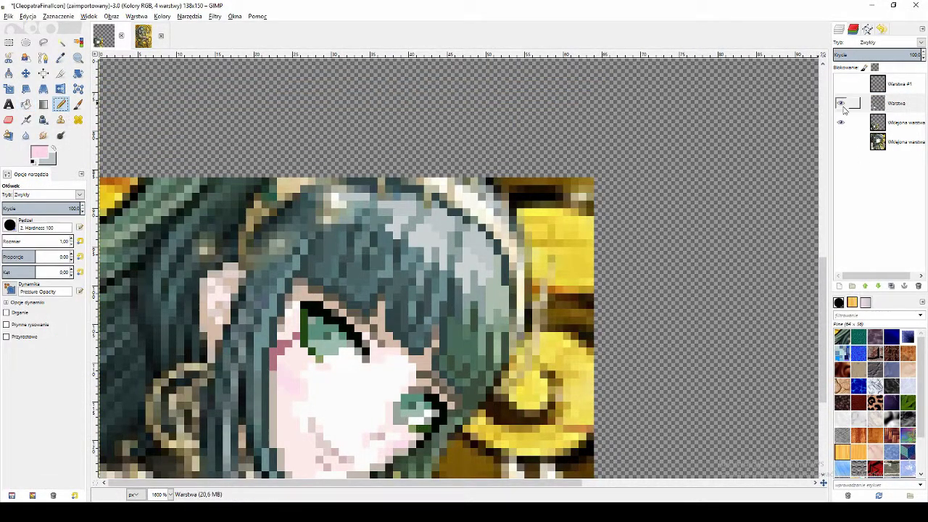
Step: Sample a dark teal from the fringe and compare the drawing layer with the scaled copy by hiding and showing it
ctrl+click(398, 293)
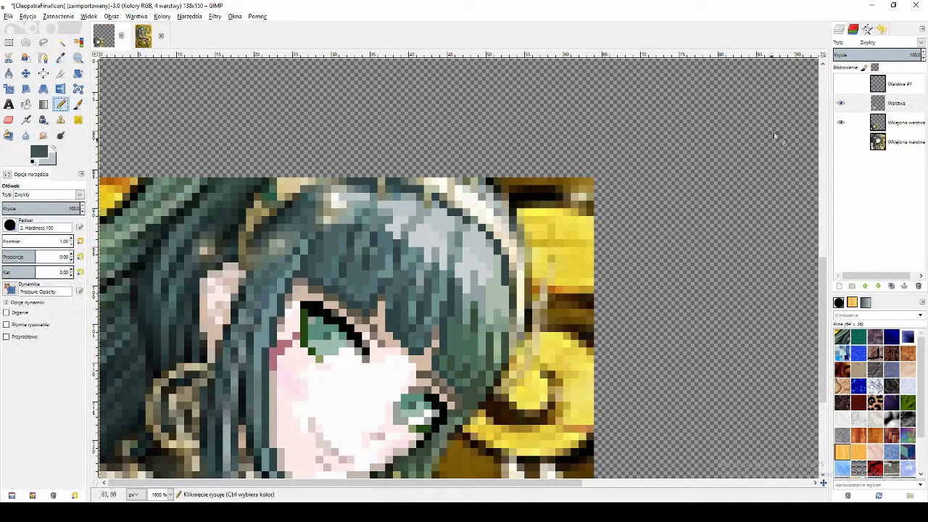
click(841, 105)
click(842, 105)
click(841, 105)
click(841, 105)
click(840, 103)
click(840, 103)
Step: Sample teal shades from the outer lock and upper fringe and pencil dark strands into the hair on the drawing layer
key(o)
click(466, 306)
key(n)
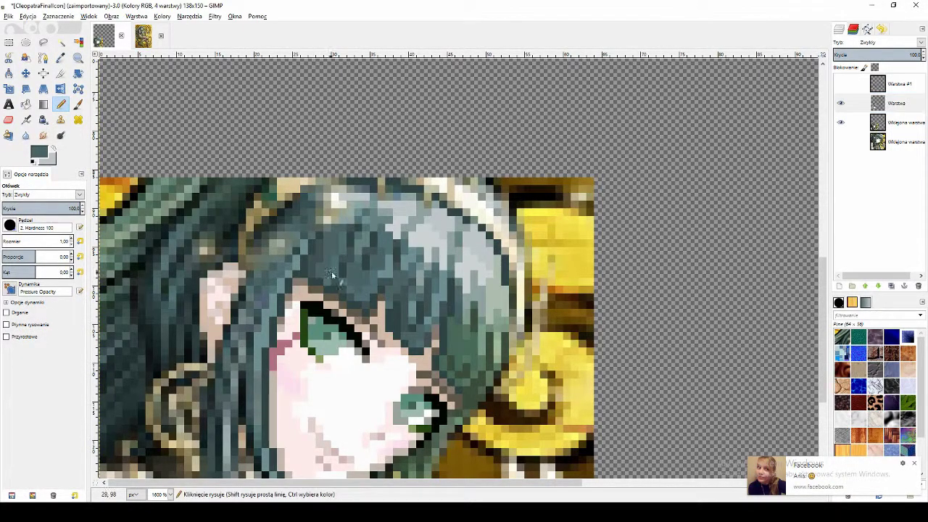
drag(822, 319, 822, 350)
click(875, 105)
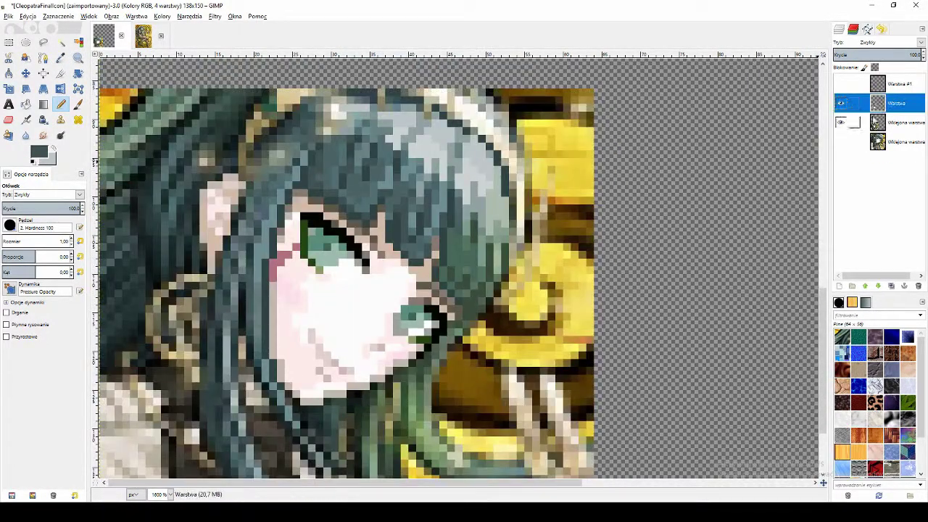
ctrl+click(303, 138)
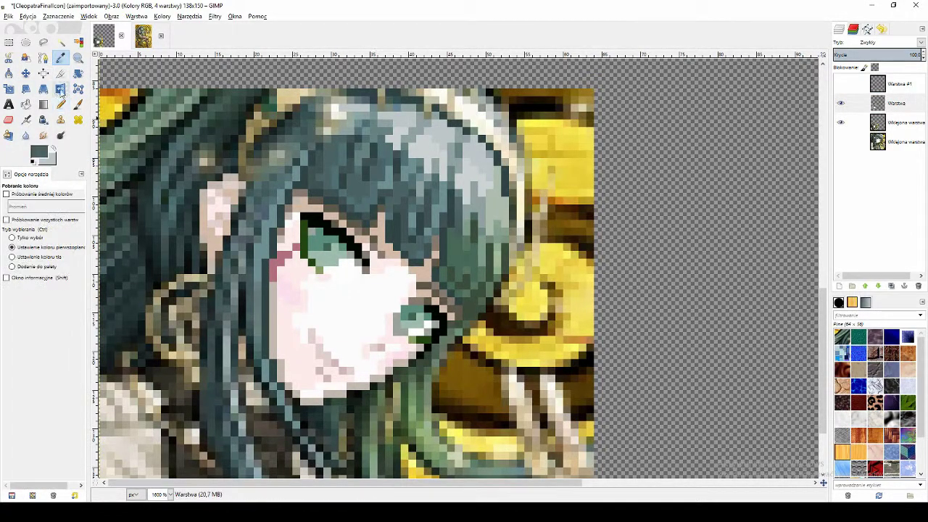
click(841, 105)
click(840, 104)
click(840, 104)
Step: Sample a grey-green from the scaled copy's fringe highlight and reactivate the drawing layer with the Pencil
click(884, 128)
key(o)
click(840, 106)
click(841, 106)
click(438, 148)
key(n)
click(841, 104)
click(885, 105)
Step: Touch up the fringe's grey highlight with the Pencil, comparing the drawing layer against the scaled copy
click(841, 123)
click(841, 123)
click(841, 106)
click(840, 106)
click(841, 106)
click(840, 106)
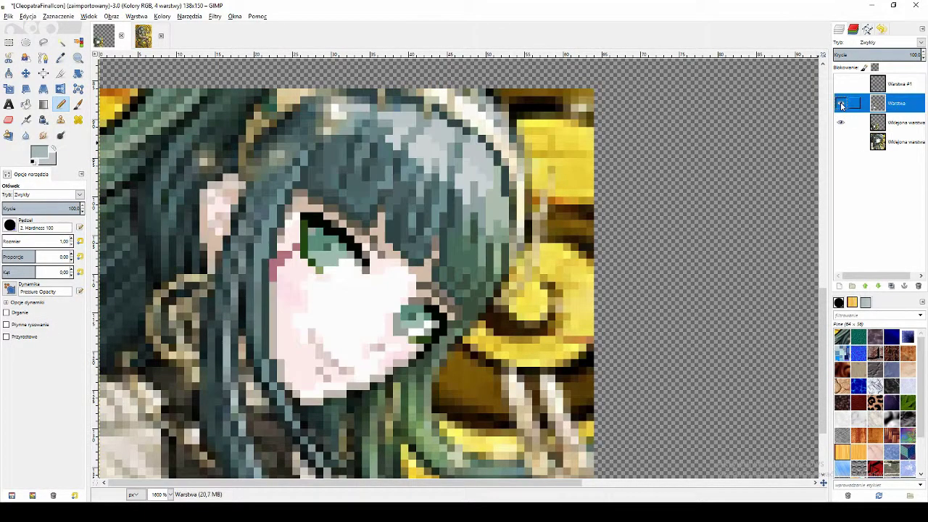
click(62, 104)
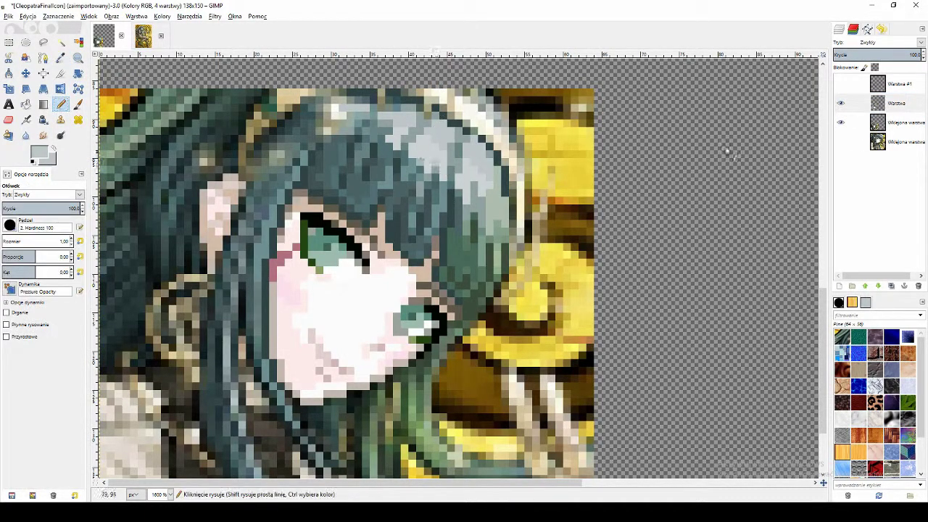
click(841, 106)
click(842, 106)
click(841, 105)
click(841, 105)
click(841, 105)
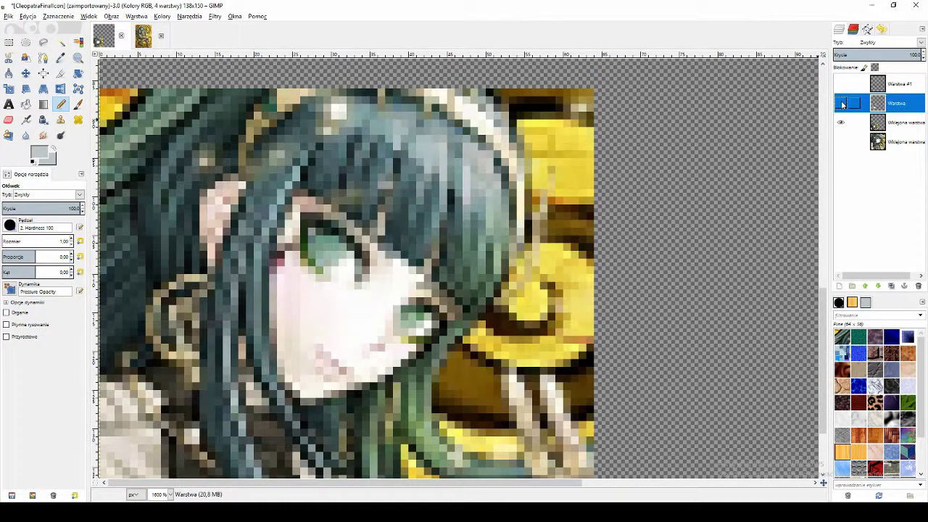
Step: Sample another grey from the upper part of the scaled copy's highlight and return to the drawing layer with the Pencil
key(o)
click(873, 123)
click(436, 129)
key(n)
click(840, 104)
click(876, 104)
Step: Compare the redrawn highlight with the scaled copy by repeatedly hiding and showing the drawing layer
key(o)
key(n)
click(840, 102)
click(841, 103)
click(841, 102)
click(841, 103)
click(841, 103)
click(841, 103)
Step: Sample a blue-grey from the scaled copy at the highlight's inner edge and pencil it into the upper fringe
click(61, 58)
click(878, 122)
click(840, 104)
click(397, 134)
click(840, 104)
click(60, 104)
Step: Sample a mid teal from the upper fringe and pencil the crown beside the highlight, checking the scaled copy
click(61, 58)
click(61, 104)
click(840, 103)
click(841, 103)
click(378, 125)
click(841, 103)
click(841, 103)
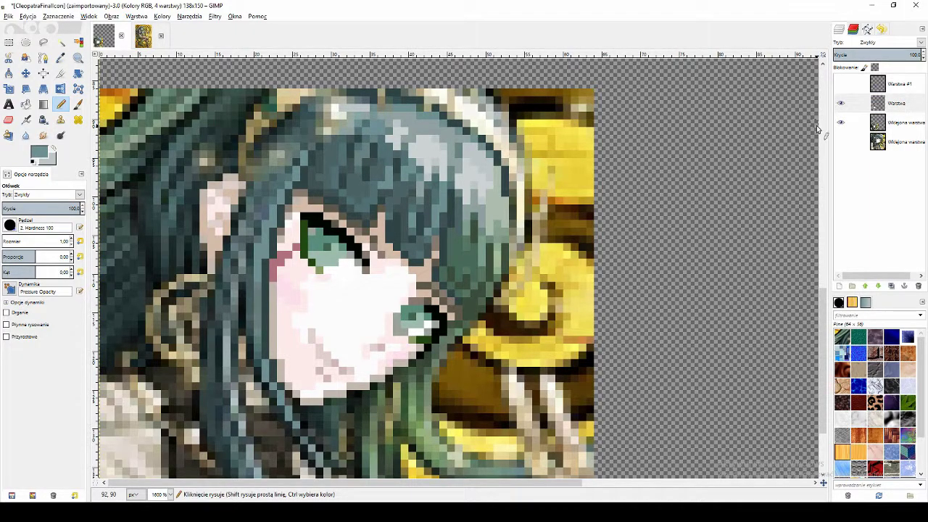
Step: Sample the highlight's light grey and pencil more light pixels into the fringe's upper highlight
scroll(444, 335, down, 5)
scroll(462, 326, up, 4)
scroll(444, 359, down, 6)
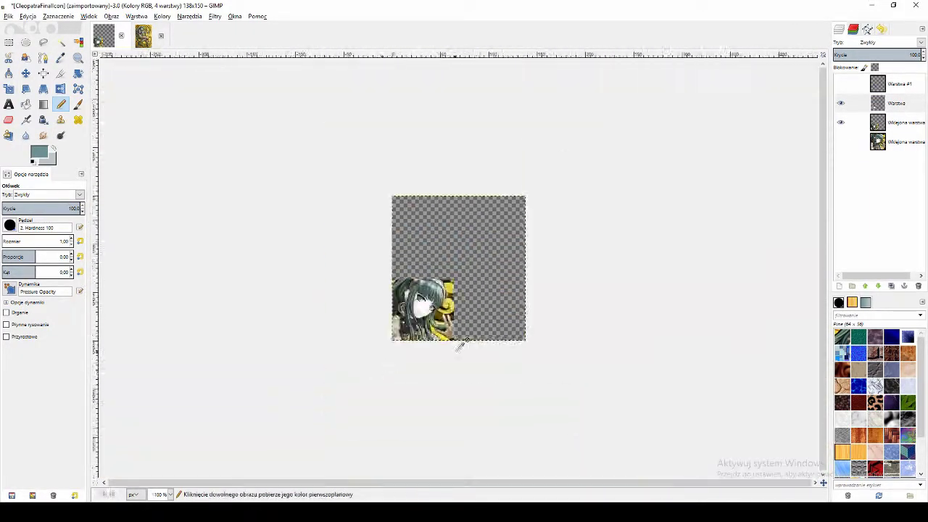
scroll(446, 355, up, 6)
scroll(435, 354, down, 2)
scroll(358, 350, up, 3)
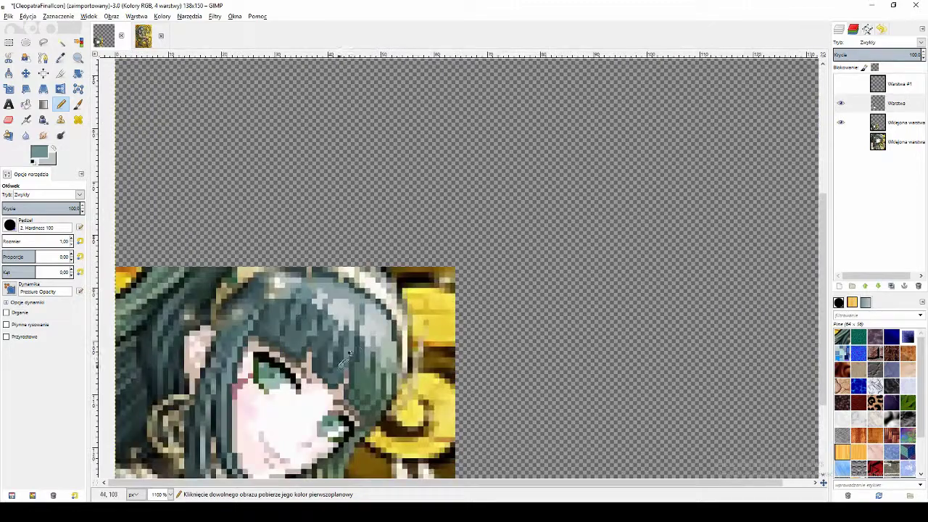
scroll(330, 351, up, 2)
click(61, 58)
click(326, 224)
click(61, 104)
click(324, 254)
Step: Examine the redrawn hair highlights at icon size and close up
scroll(435, 305, down, 6)
scroll(435, 299, up, 5)
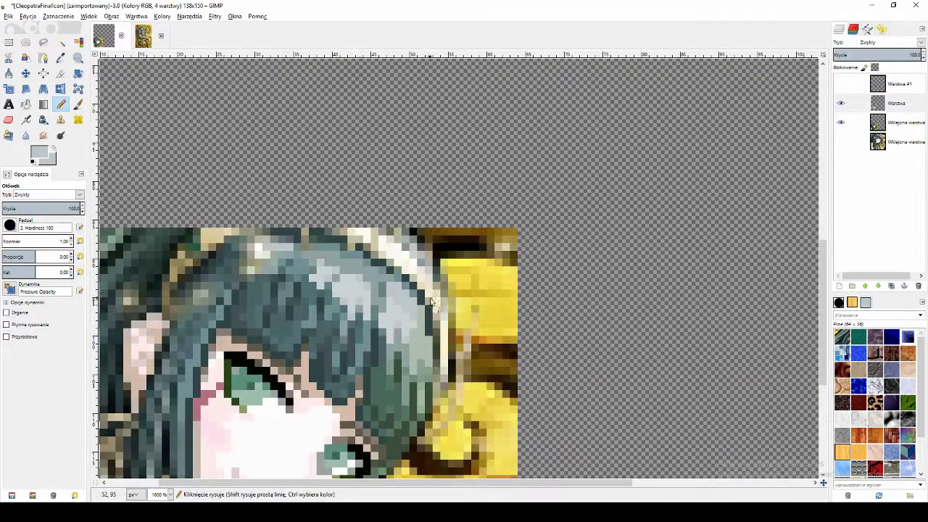
scroll(333, 273, down, 4)
scroll(339, 280, up, 4)
scroll(363, 284, down, 4)
scroll(391, 279, up, 4)
scroll(410, 263, down, 4)
scroll(406, 261, up, 4)
Step: Adjust the grey foreground colour, select the highlight pixels by colour and fill them with it
click(39, 152)
click(267, 298)
click(78, 42)
key(shift+b)
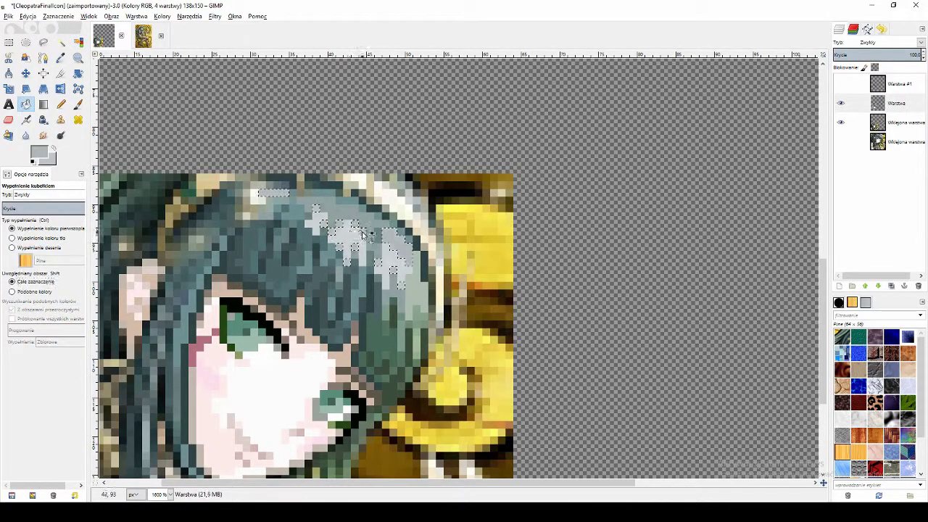
scroll(447, 266, down, 4)
scroll(420, 302, up, 4)
scroll(420, 301, down, 5)
Step: Check the crown in the full artwork and pencil it solid teal over the gold ornament on the drawing layer
click(846, 107)
key(n)
click(844, 106)
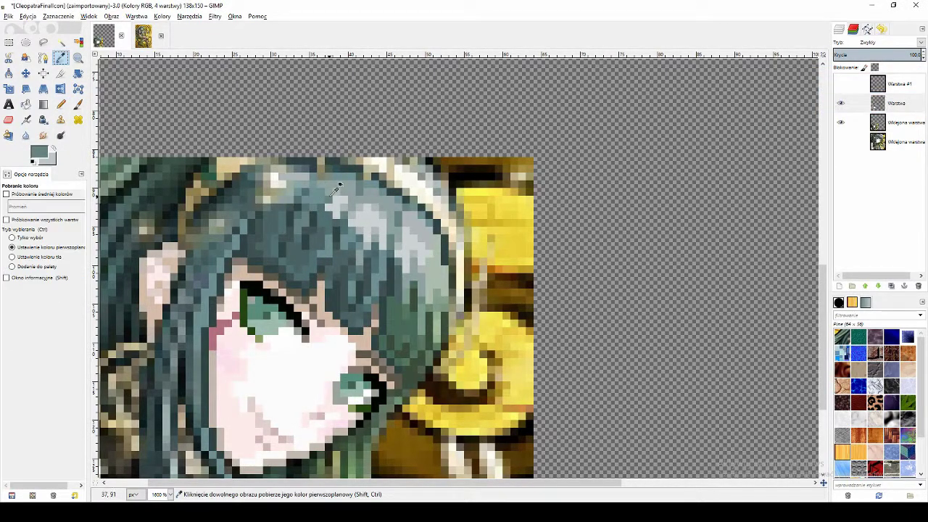
click(143, 36)
click(104, 36)
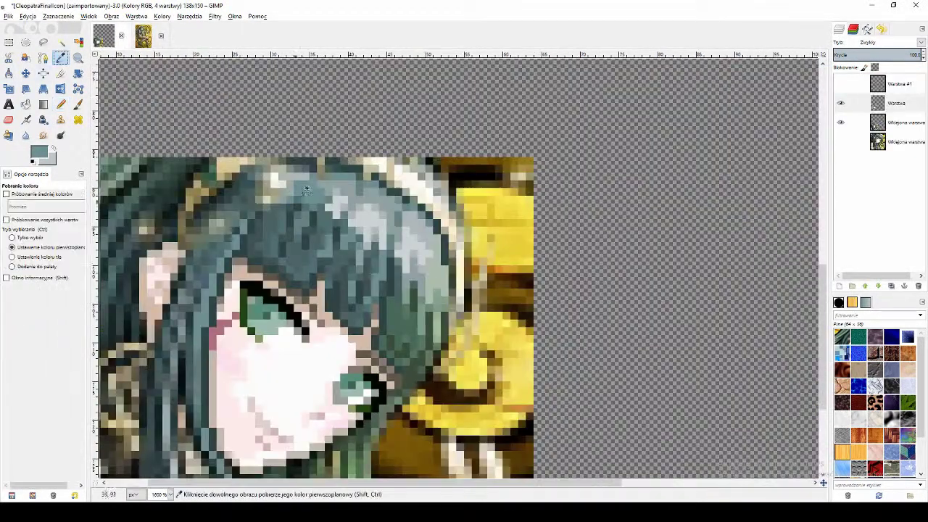
click(62, 60)
click(61, 104)
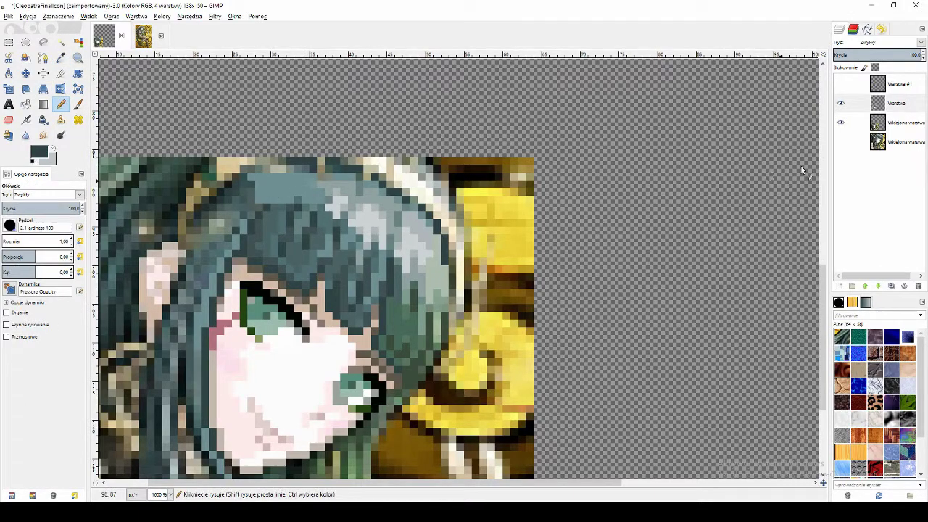
Step: Show the enlarged artwork layer for reference and shade the crown's outer edge with sampled dark teal
click(840, 142)
scroll(522, 252, down, 5)
scroll(414, 300, up, 6)
click(61, 59)
click(60, 104)
scroll(458, 357, down, 4)
scroll(466, 348, down, 1)
scroll(466, 348, up, 1)
scroll(326, 378, up, 2)
Step: Sample light hair tones and pencil a light teal strand down the lock between the ear and the larger eye
click(61, 59)
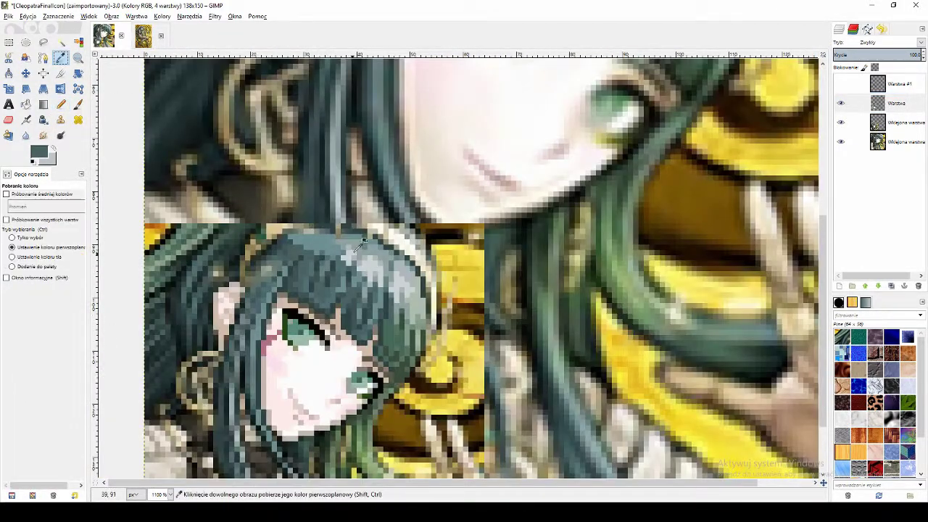
click(284, 284)
click(61, 104)
click(896, 103)
scroll(272, 300, down, 2)
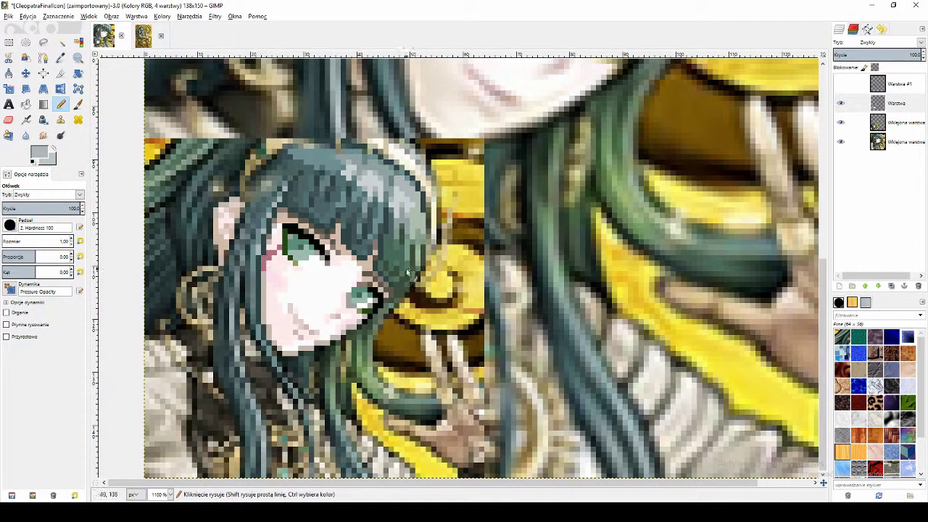
ctrl+click(311, 209)
drag(283, 186, 261, 236)
click(840, 103)
click(840, 103)
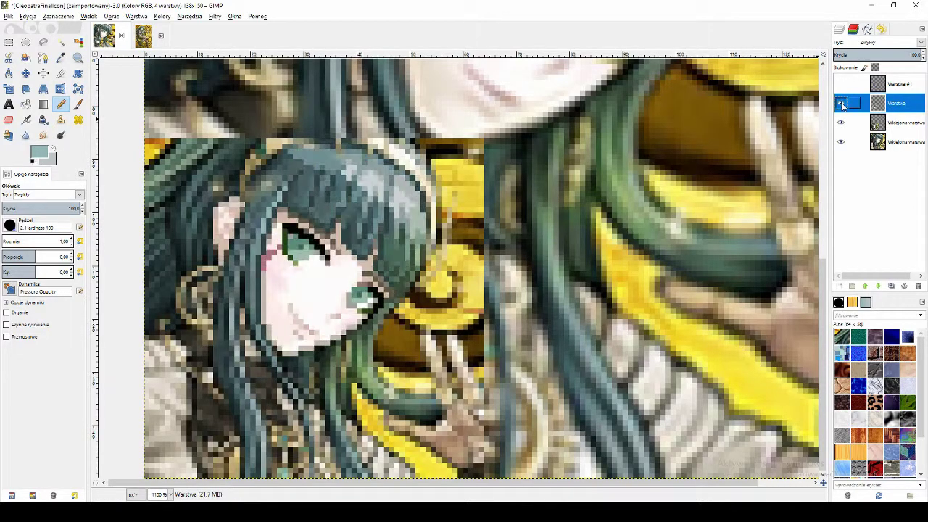
Step: Sample a teal from the side lock and pencil its lower strand beside the cheek on the drawing layer
click(61, 58)
click(259, 254)
click(61, 104)
click(896, 103)
drag(255, 274, 251, 302)
click(841, 104)
click(841, 104)
Step: Study the side lock in the enlarged artwork and pencil dark teal strands down the small version
scroll(276, 123, up, 1)
click(841, 104)
click(841, 103)
scroll(634, 379, down, 4)
scroll(645, 209, up, 3)
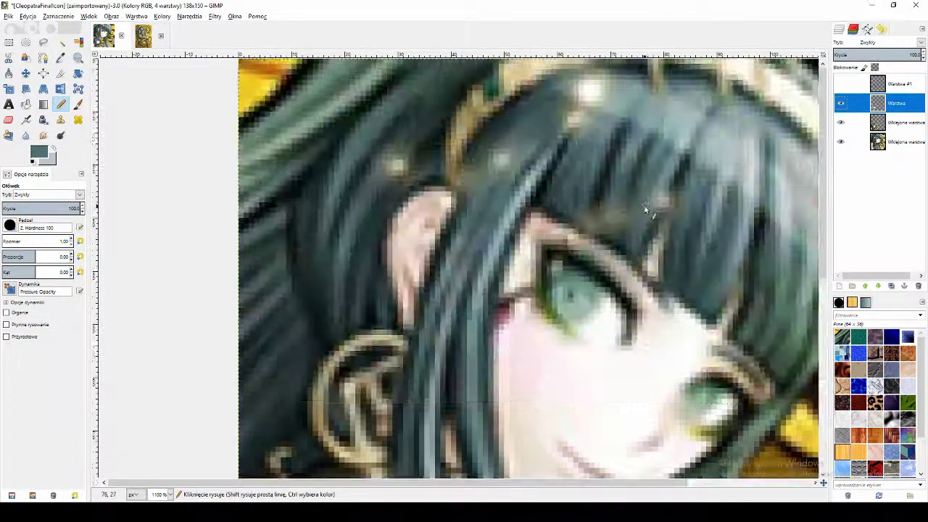
scroll(645, 210, down, 2)
scroll(348, 335, up, 3)
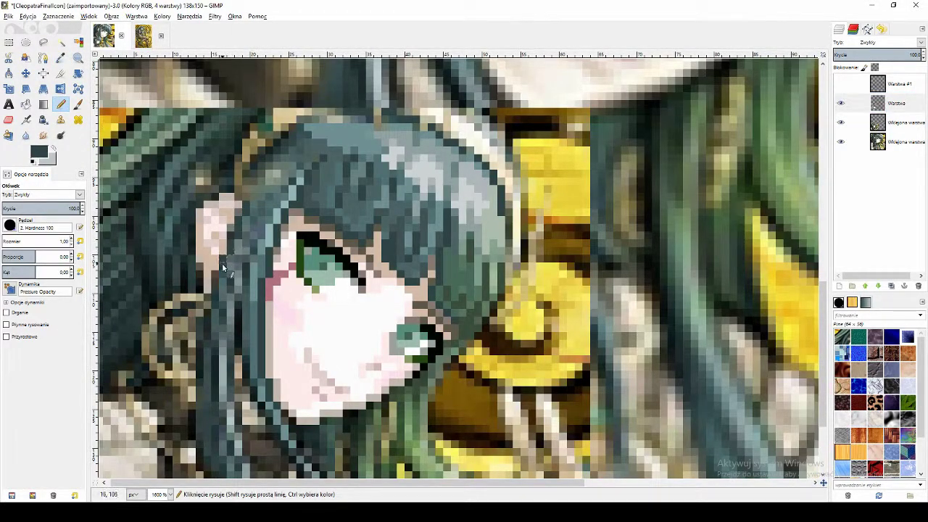
scroll(215, 169, down, 3)
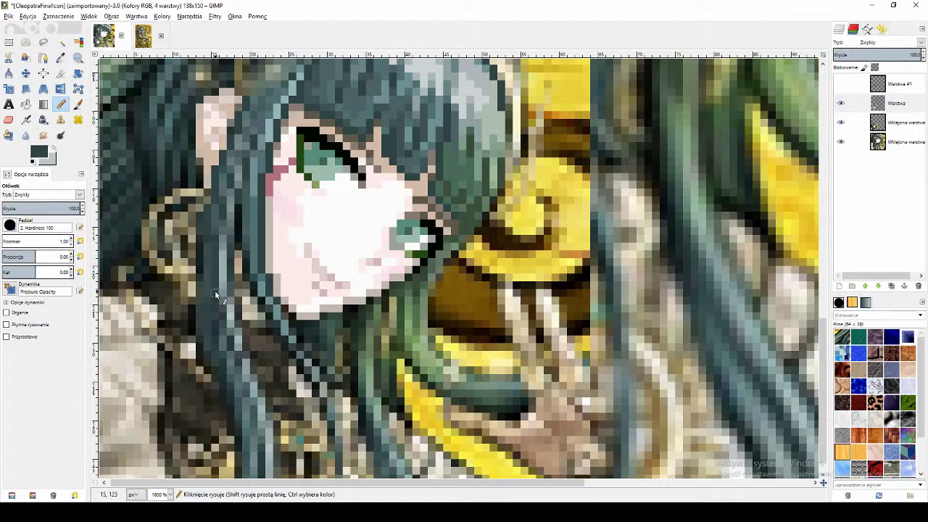
scroll(275, 265, up, 3)
Step: Sample a near-black from the scaled copy beside the earring and pencil the side lock's dark edges on the drawing layer
click(892, 123)
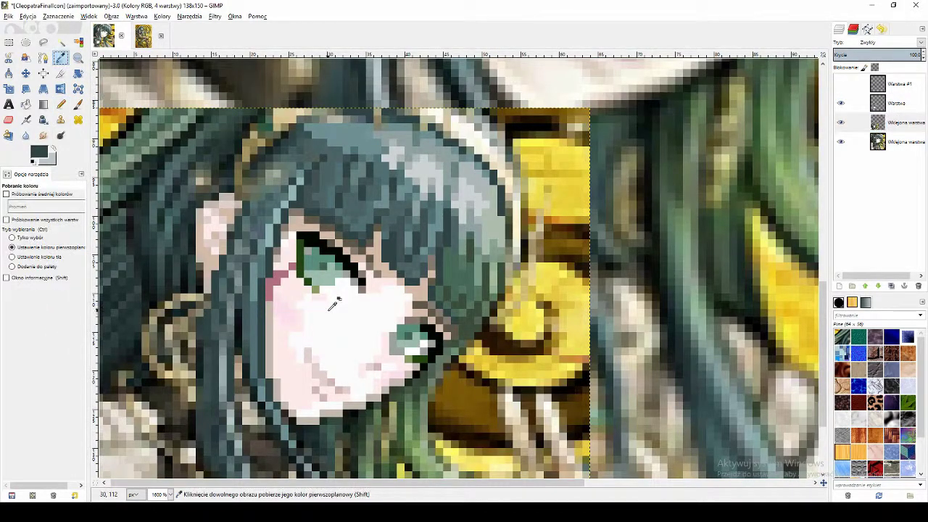
scroll(297, 296, up, 2)
scroll(185, 332, down, 2)
ctrl+click(185, 332)
click(896, 103)
scroll(210, 380, down, 1)
scroll(241, 440, down, 2)
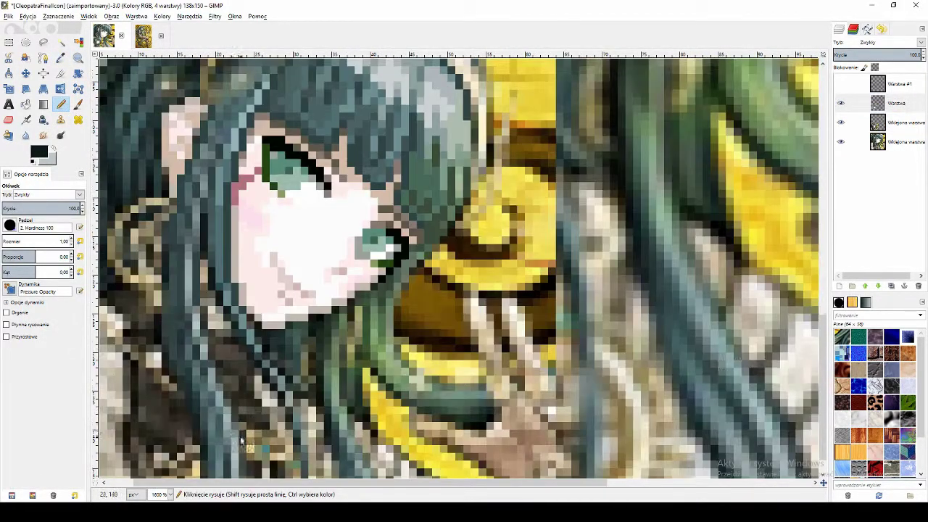
Step: Sample a dark teal beside the cheek and pencil it into the side lock between the ear and the earring
scroll(317, 385, down, 1)
scroll(290, 293, down, 2)
scroll(319, 292, up, 2)
scroll(257, 302, up, 2)
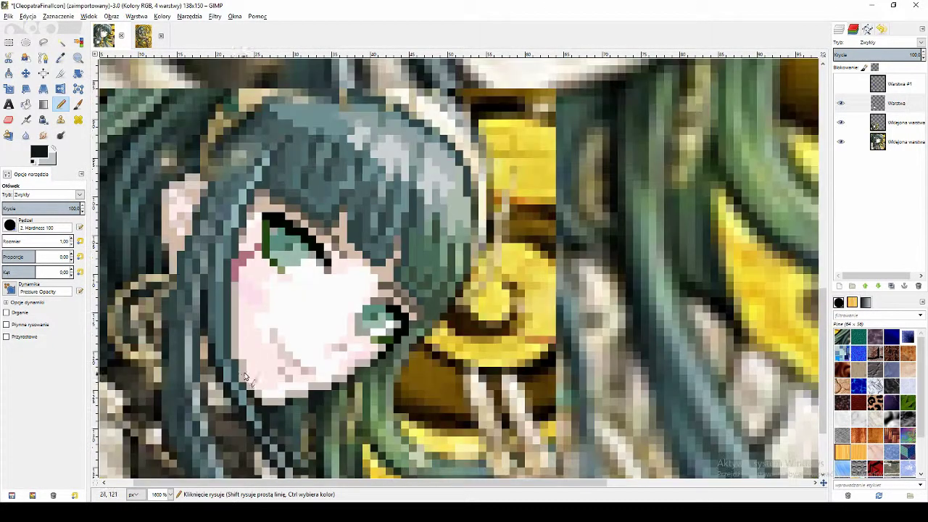
ctrl+click(229, 321)
scroll(261, 407, down, 3)
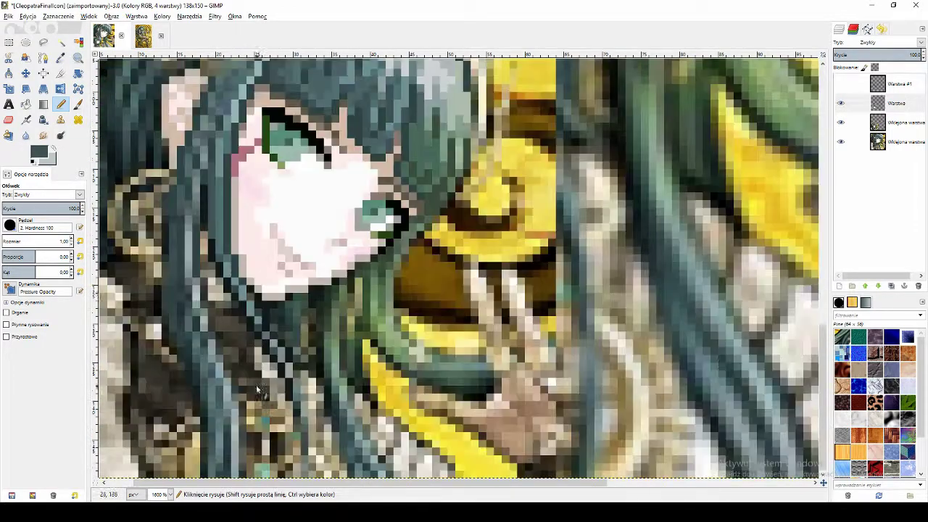
scroll(274, 353, down, 2)
scroll(231, 290, up, 2)
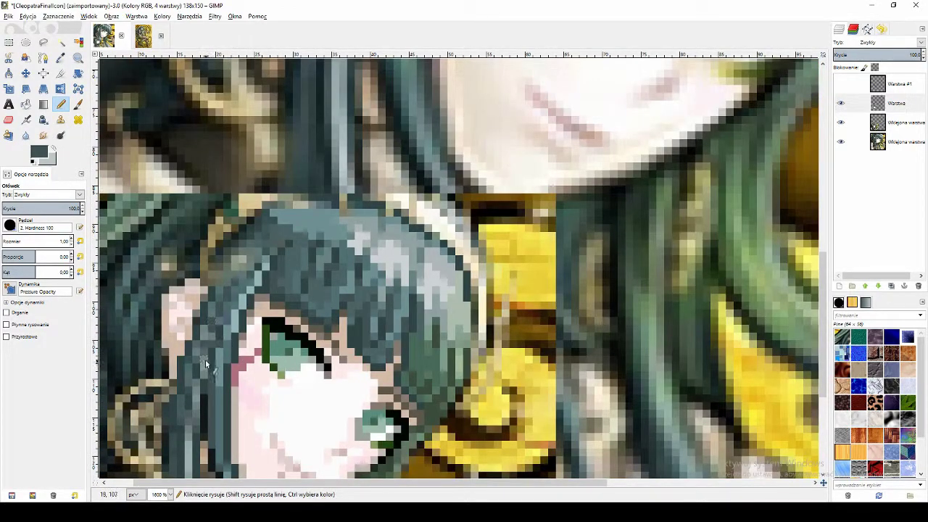
Step: Sample a lighter teal from the hair and pencil lighter pixels down the side lock beside the ear on the drawing layer
scroll(202, 380, down, 1)
click(878, 104)
ctrl+click(238, 188)
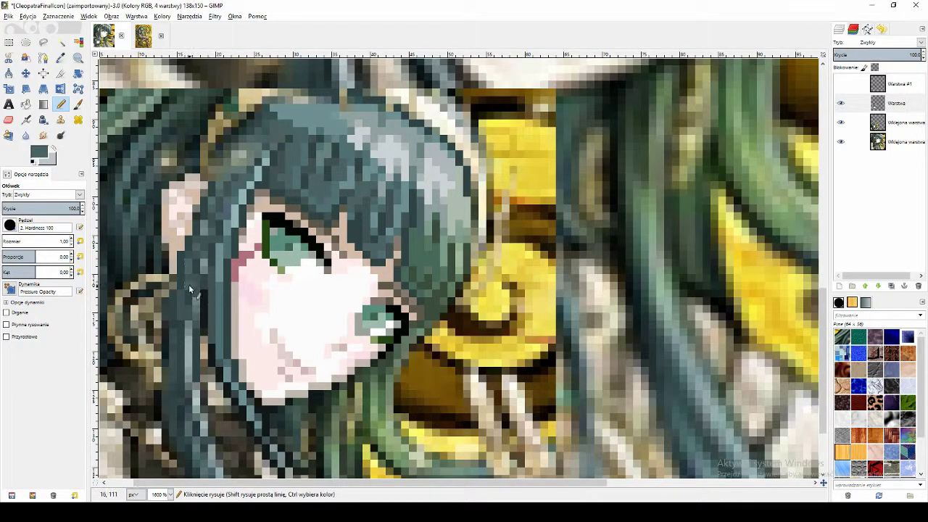
key(ctrl)
ctrl+click(330, 148)
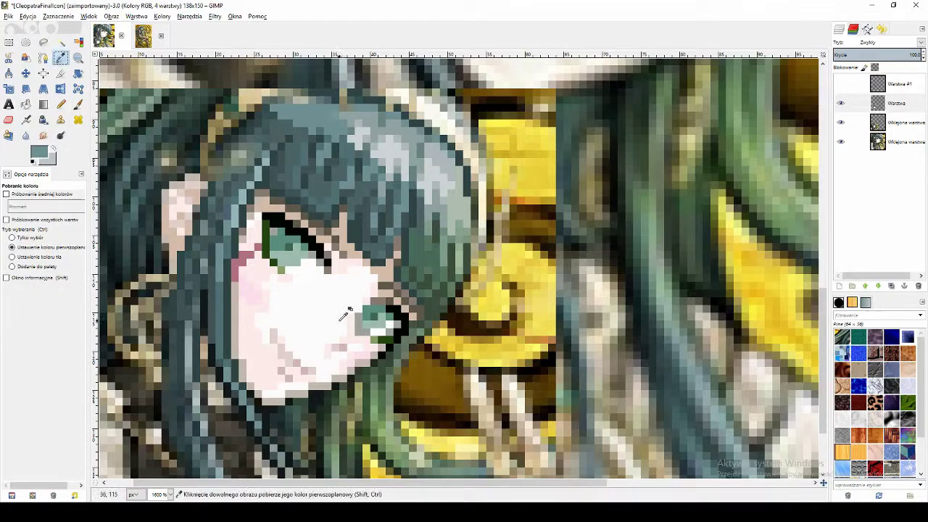
Step: Sample pale grey-teal tones from the hair highlight and pencil a short highlight stroke at the crown on the drawing layer
scroll(391, 449, down, 2)
scroll(366, 305, up, 2)
ctrl+click(376, 286)
click(878, 103)
scroll(513, 304, down, 2)
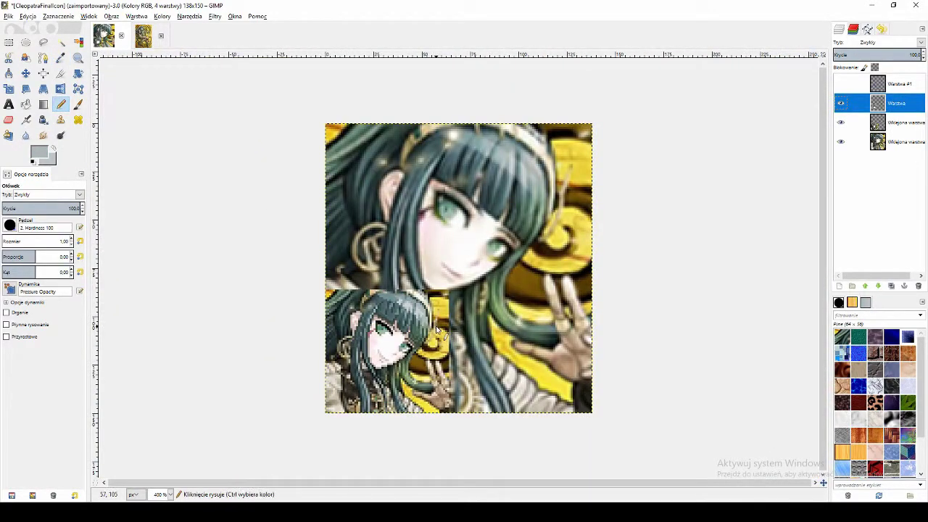
scroll(346, 208, up, 2)
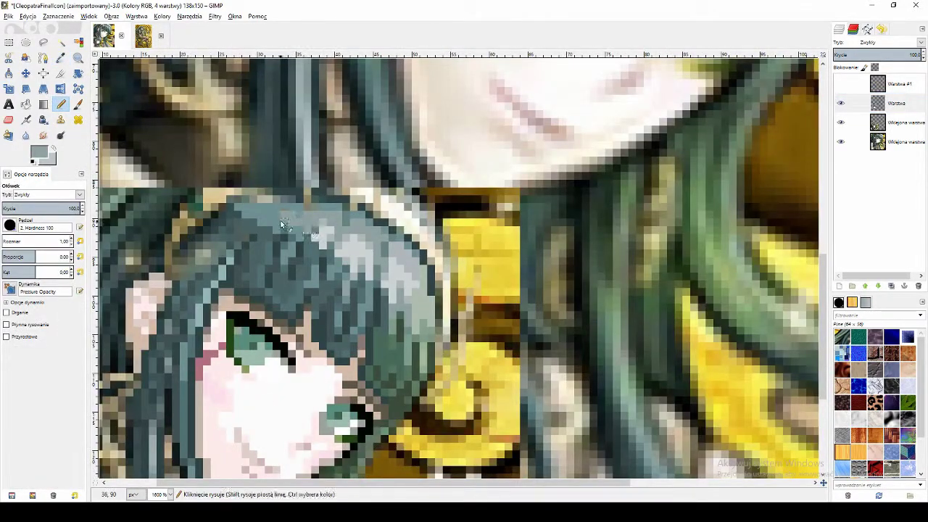
ctrl+click(308, 218)
drag(291, 213, 284, 229)
Step: Sample dark teal hair tones and pencil the hair between the crown and the ear, checking against the scaled copy
scroll(406, 353, down, 3)
scroll(419, 367, up, 3)
scroll(406, 334, up, 2)
ctrl+click(239, 326)
click(841, 103)
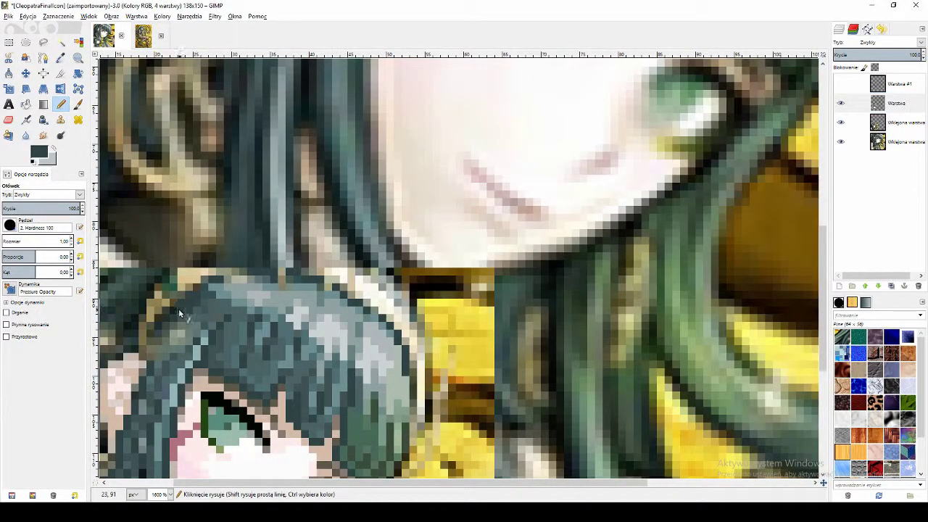
scroll(181, 311, down, 2)
click(841, 103)
click(840, 103)
ctrl+click(224, 203)
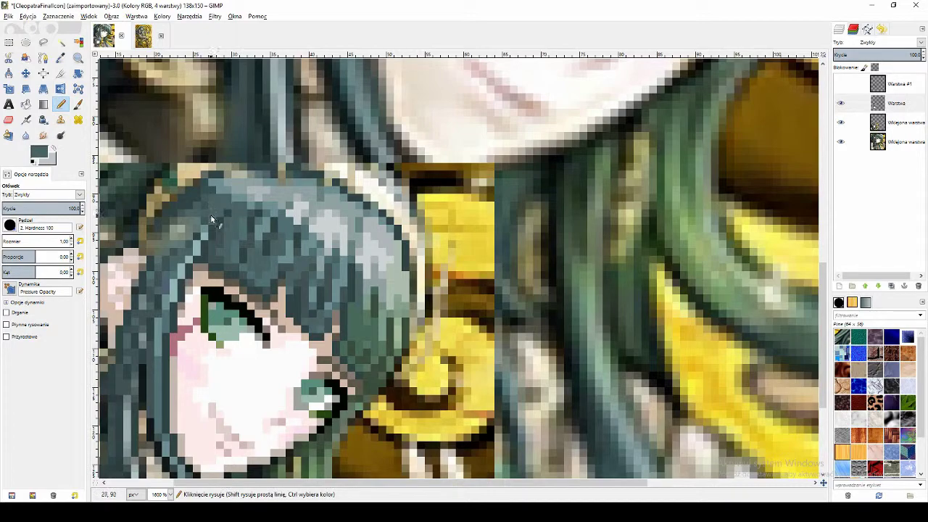
Step: Hide the enlarged artwork layer and compare the drawing layer with the scaled copy underneath
click(840, 123)
click(840, 142)
click(841, 123)
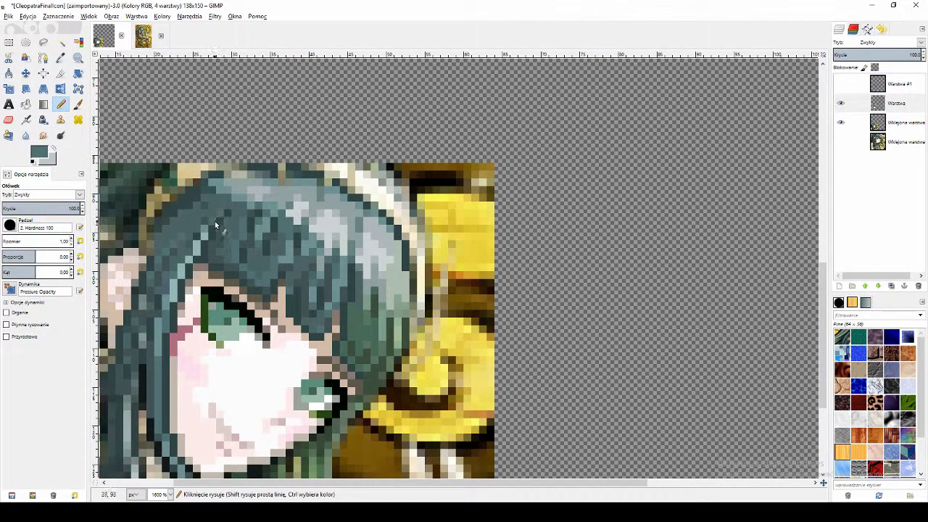
scroll(223, 265, down, 2)
scroll(181, 236, up, 2)
scroll(189, 239, down, 2)
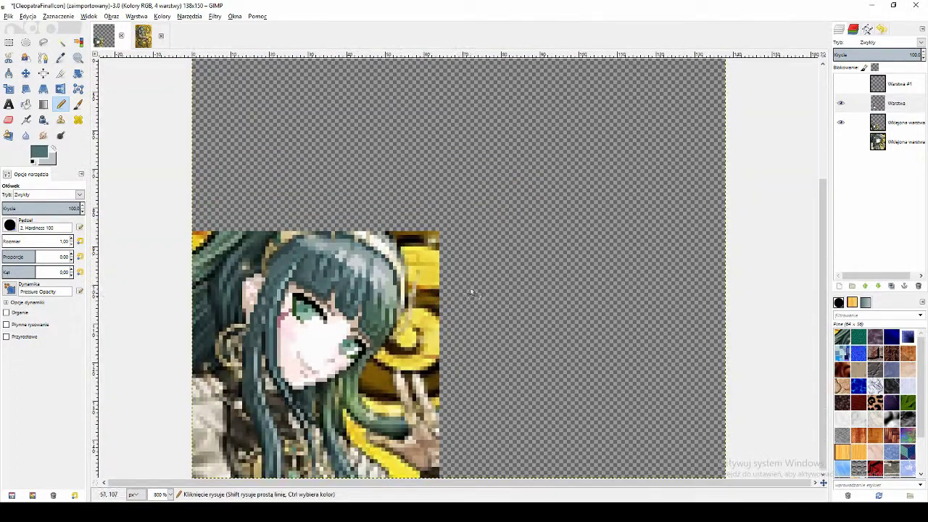
click(841, 103)
click(841, 103)
Step: Sample a darker teal and pencil shading into the hair above the ear, checking the drawing layer without the scaled copy
scroll(334, 322, up, 2)
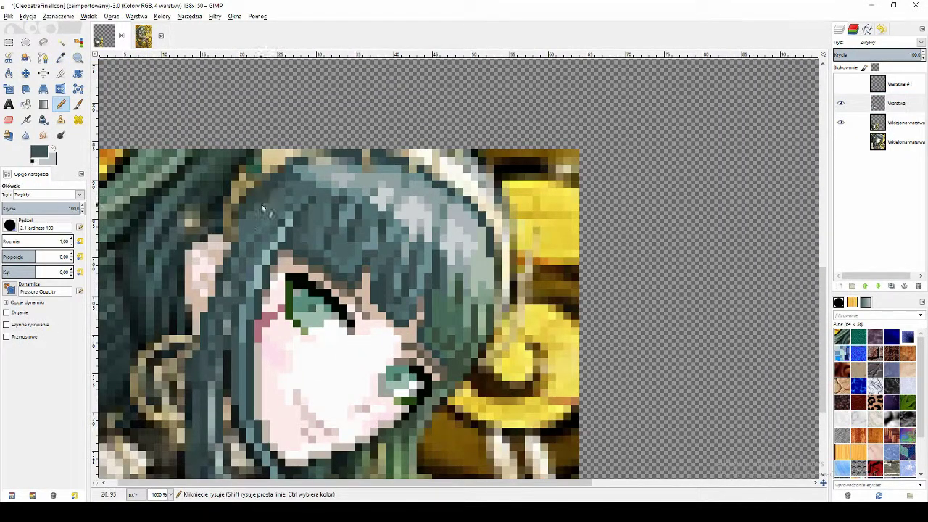
scroll(345, 254, down, 2)
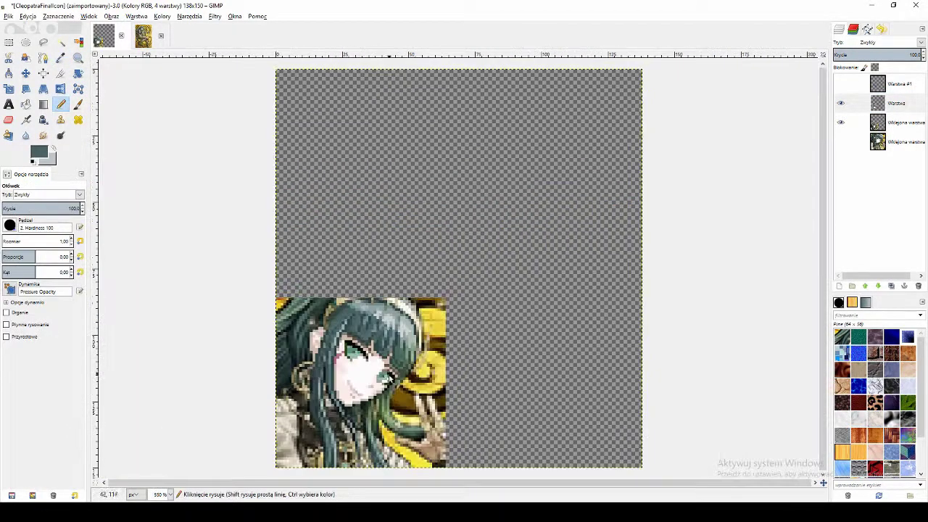
scroll(345, 254, up, 2)
click(62, 58)
click(61, 105)
scroll(316, 282, down, 1)
click(840, 122)
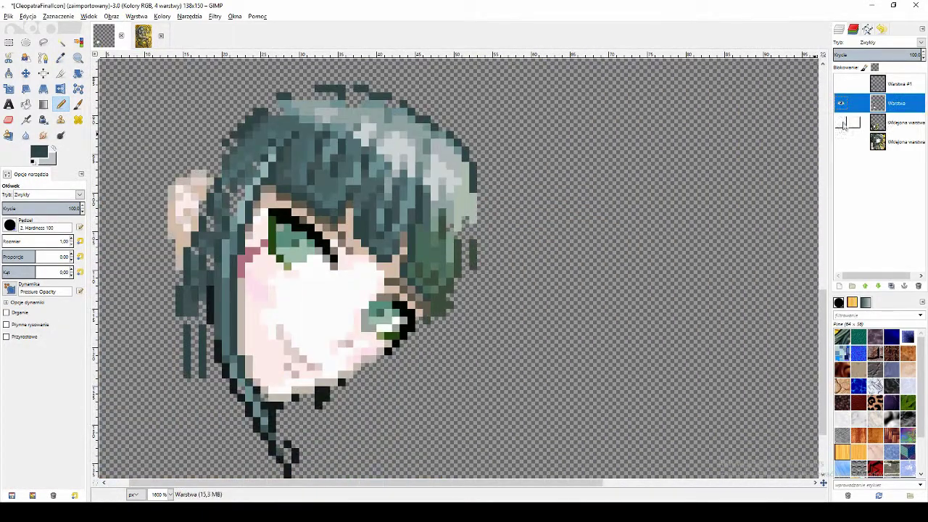
click(841, 123)
Step: Sample teal tones from the side lock and pencil a short strand between the ear and the larger eye
click(61, 58)
click(61, 105)
click(61, 58)
click(61, 104)
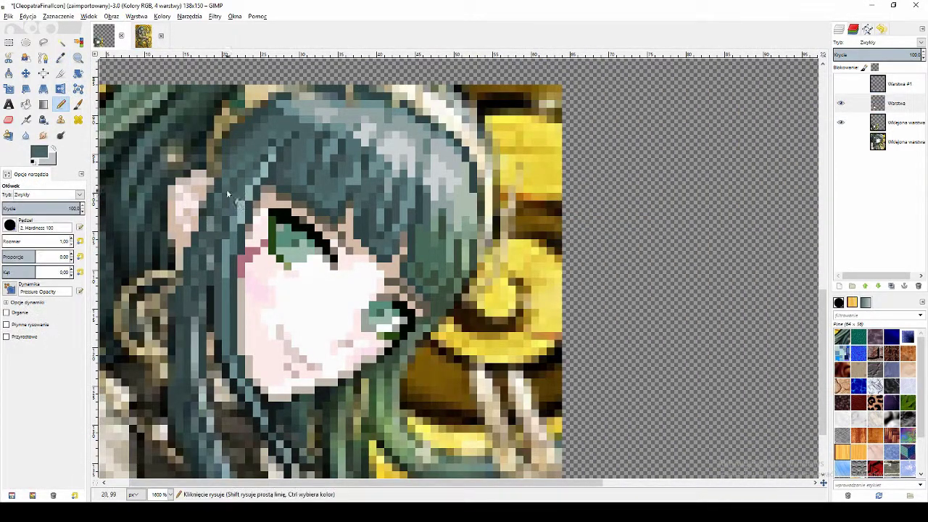
click(61, 58)
click(237, 229)
click(61, 104)
drag(216, 221, 210, 240)
click(841, 123)
click(841, 122)
click(841, 103)
click(840, 103)
Step: Pencil a lighter teal strand down the lower part of the long side lock
scroll(436, 273, down, 4)
scroll(444, 264, up, 2)
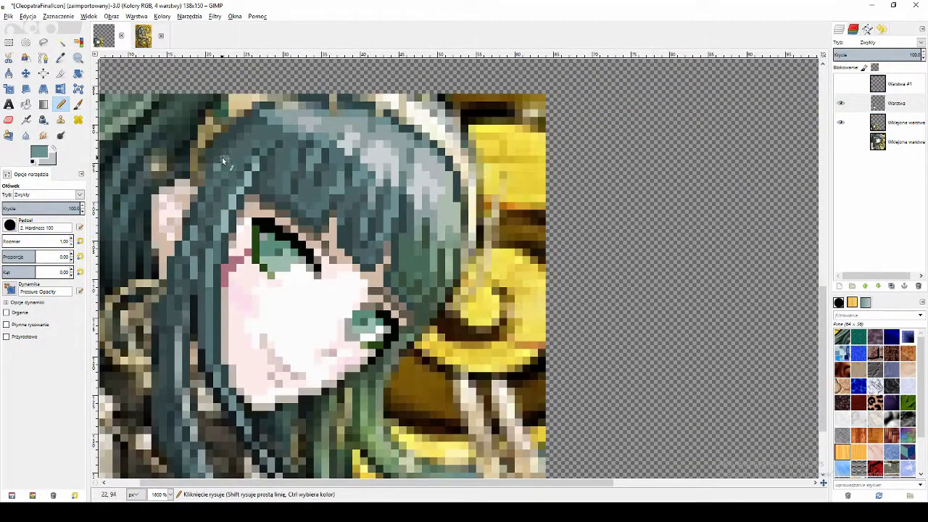
scroll(179, 259, down, 2)
scroll(208, 379, down, 1)
mouse_move(210, 381)
mouse_down()
mouse_move(231, 400)
mouse_move(224, 452)
mouse_up()
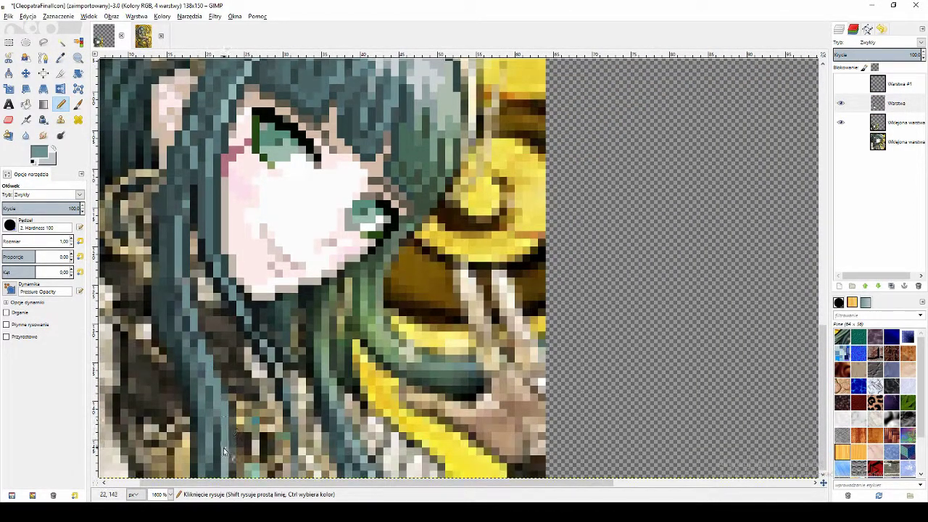
scroll(353, 418, up, 2)
Step: Compare the side lock with the scaled copy, sample a dark teal and pencil the shaded strand beside the earring
click(841, 103)
click(841, 103)
key(o)
key(n)
click(841, 103)
click(840, 103)
click(841, 103)
click(841, 102)
click(178, 284)
key(o)
key(n)
click(840, 104)
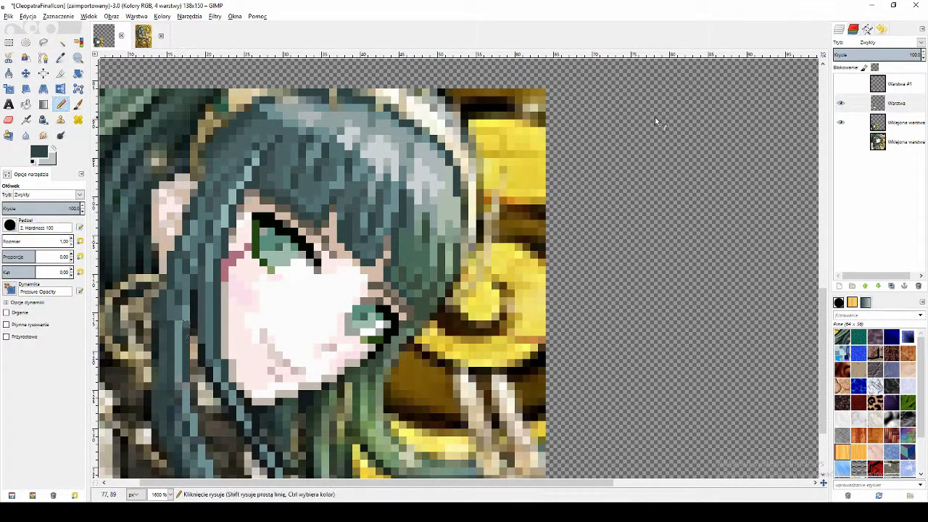
Step: Sample a dark tone from the side lock and pencil its outer edge below the earring
scroll(218, 285, down, 3)
click(841, 123)
click(840, 122)
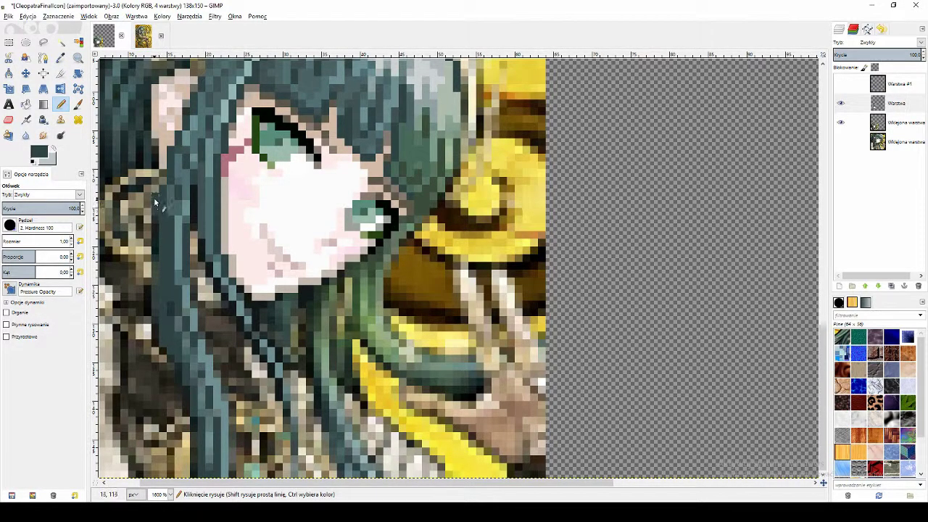
ctrl+click(167, 300)
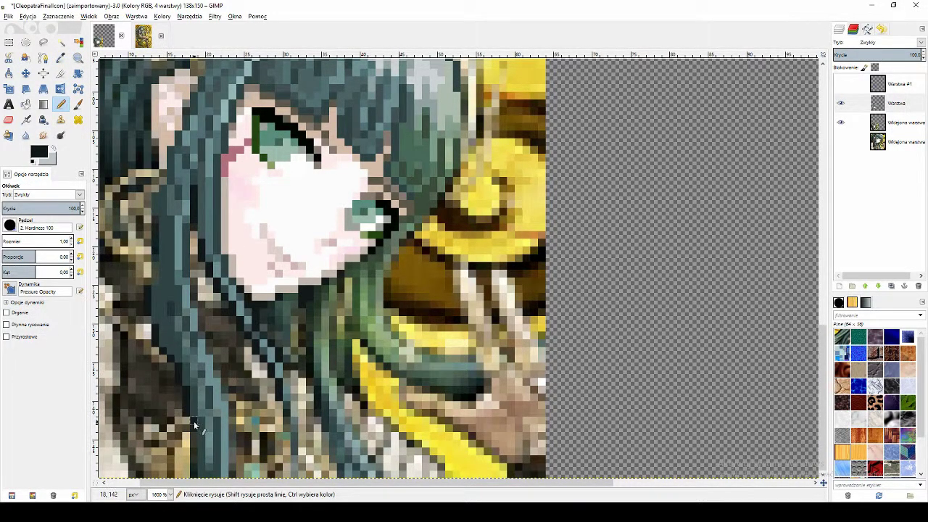
Step: Select the near-black pixels of the narrow lock beside the chin by color, fill them with dark teal and clear the selection
click(44, 155)
click(245, 287)
click(78, 42)
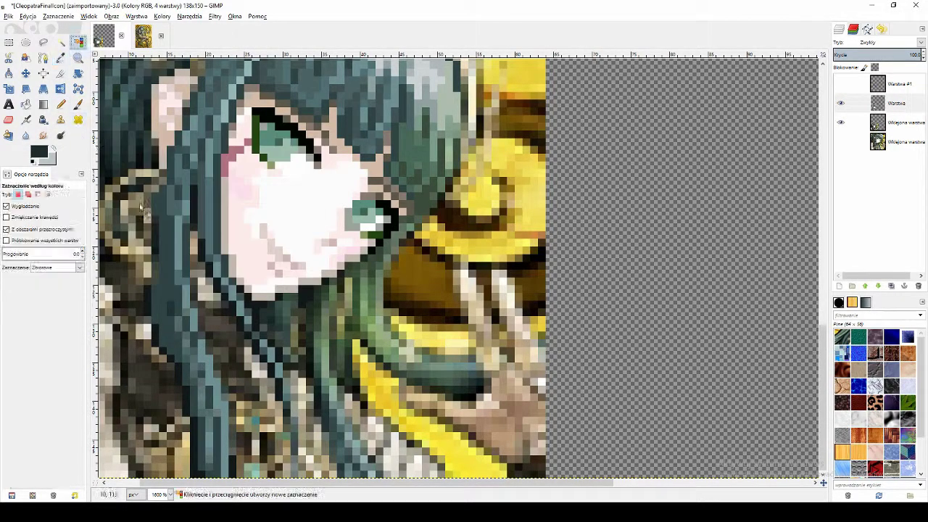
click(248, 313)
click(26, 104)
click(247, 319)
click(58, 16)
click(55, 40)
click(60, 104)
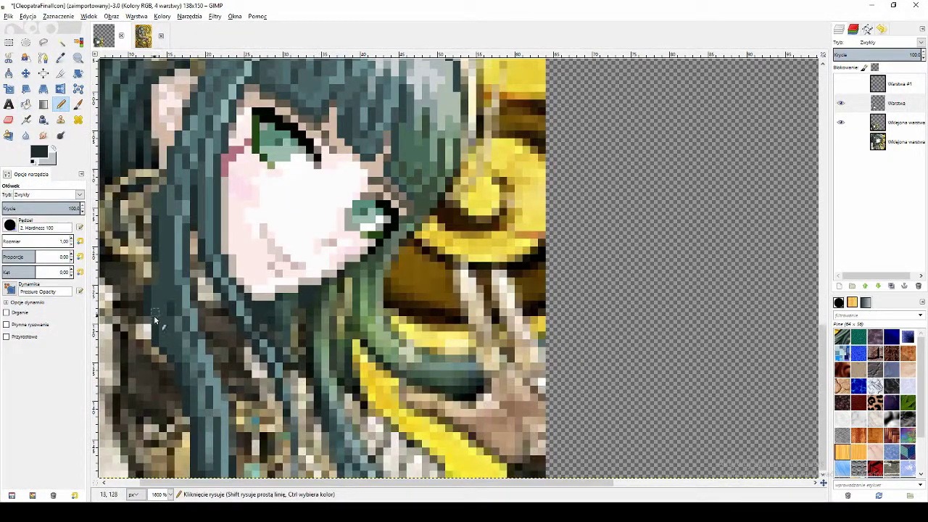
Step: Sample a dark teal from the side lock and pencil the shading of its lower section
scroll(154, 319, up, 2)
scroll(154, 200, down, 2)
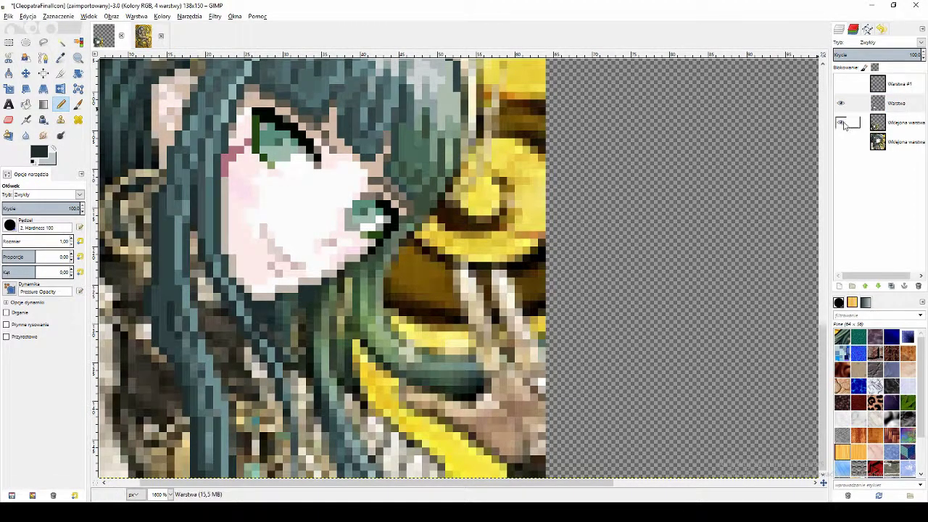
ctrl+click(186, 333)
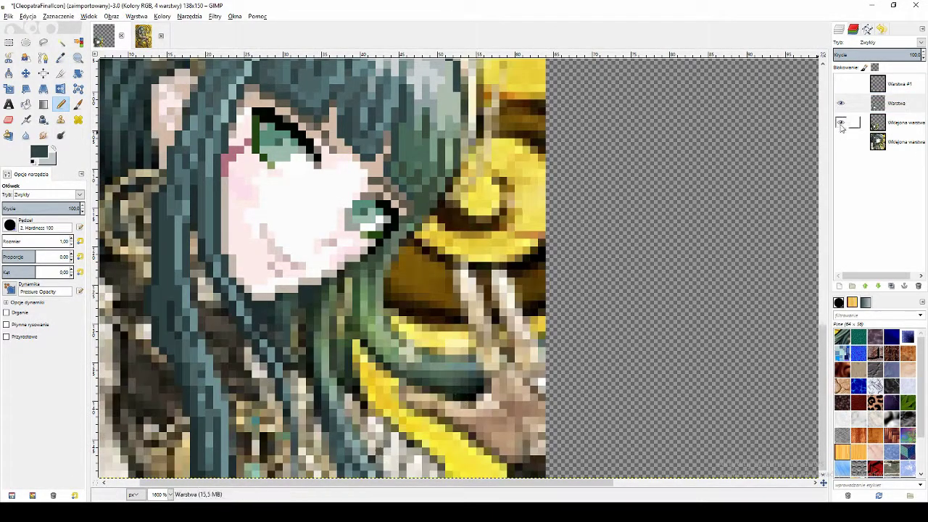
key(n)
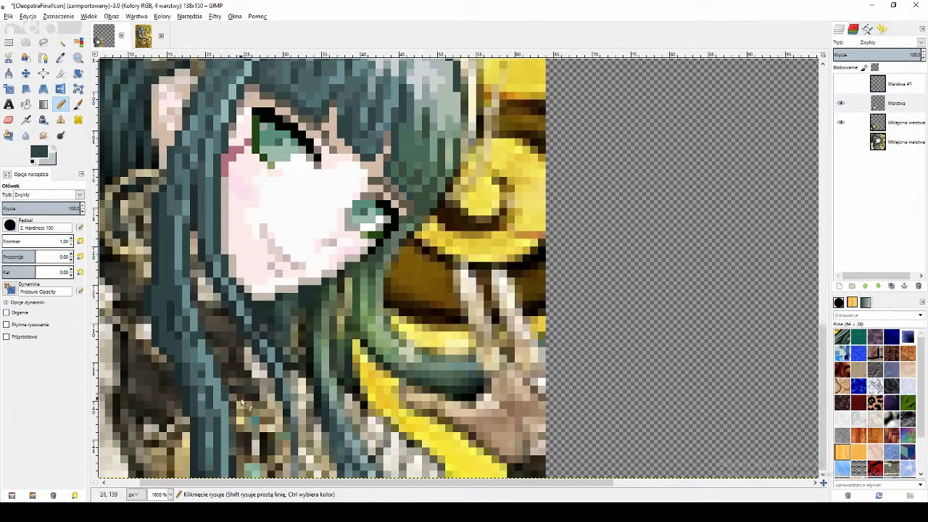
click(841, 122)
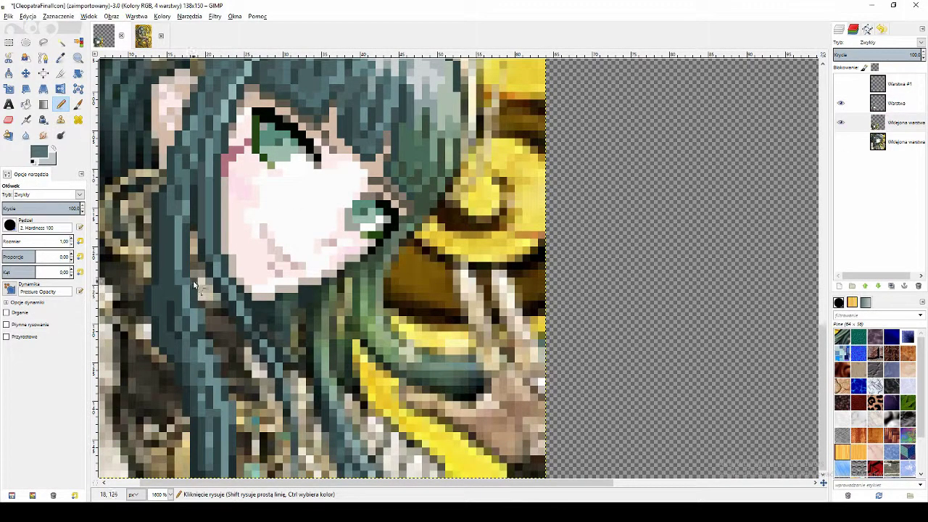
Step: Hide the scaled copy, make the drawing layer active and pencil sampled teal tones into the side lock's lower end
click(841, 123)
key(o)
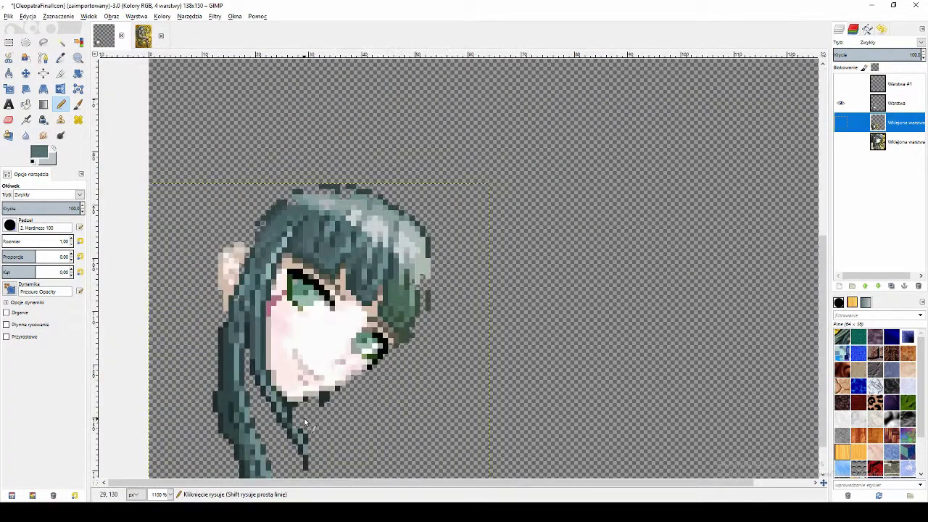
click(61, 104)
click(897, 103)
click(60, 57)
click(61, 105)
key(o)
key(n)
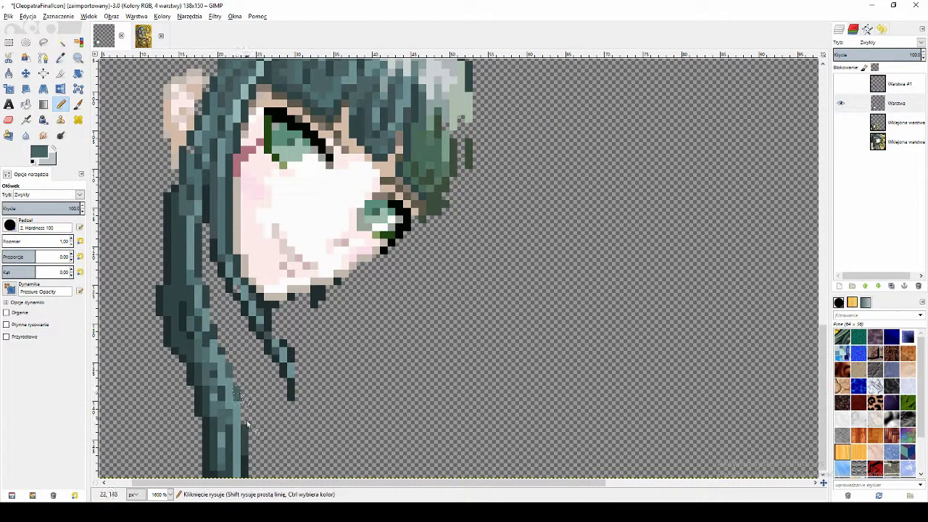
Step: Sample a lighter teal from the side lock, pencil its lower strand and show the scaled copy again for comparison
click(61, 57)
click(198, 293)
click(60, 104)
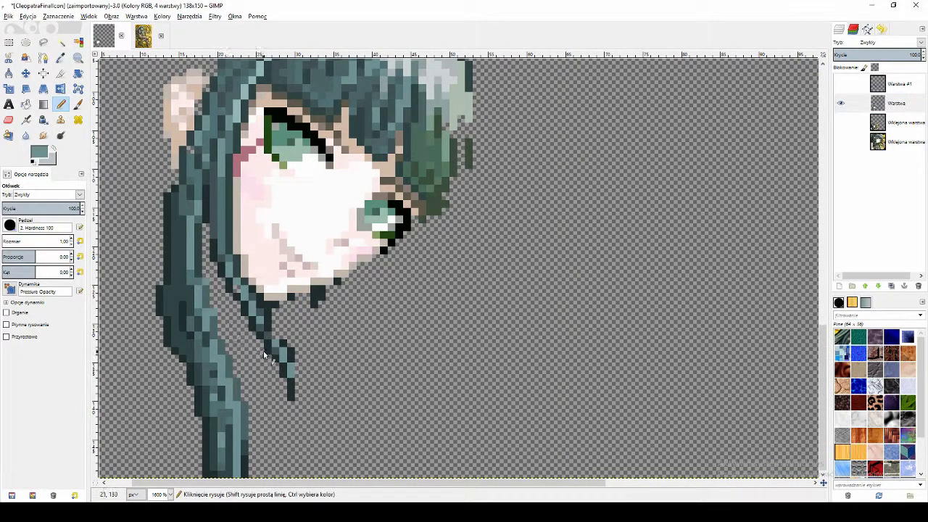
click(213, 312)
click(841, 122)
click(841, 103)
click(841, 102)
Step: Sample alternating teal tones near the side lock's lower end and pencil short strands there
key(o)
click(219, 375)
key(n)
key(o)
key(n)
key(o)
click(222, 412)
key(n)
drag(224, 420, 231, 437)
Step: Sample a teal from the side lock and pencil a short stroke where it widens at chin height
scroll(231, 435, down, 4)
scroll(424, 407, up, 3)
click(61, 57)
scroll(246, 316, up, 1)
click(239, 301)
click(61, 104)
drag(225, 296, 233, 304)
Step: Compare the side lock with the scaled copy, sample a teal and pencil a long strand beside the earring
click(61, 57)
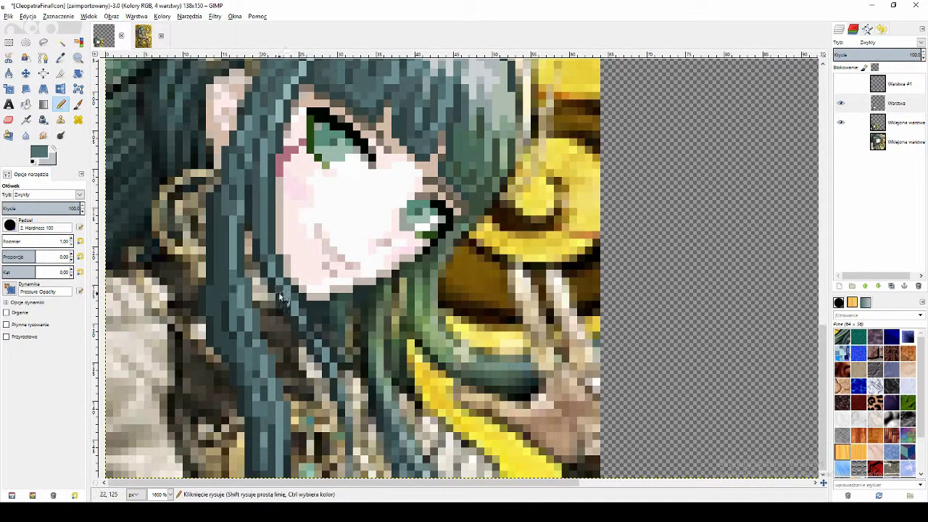
click(840, 105)
click(840, 105)
key(o)
click(840, 105)
click(252, 323)
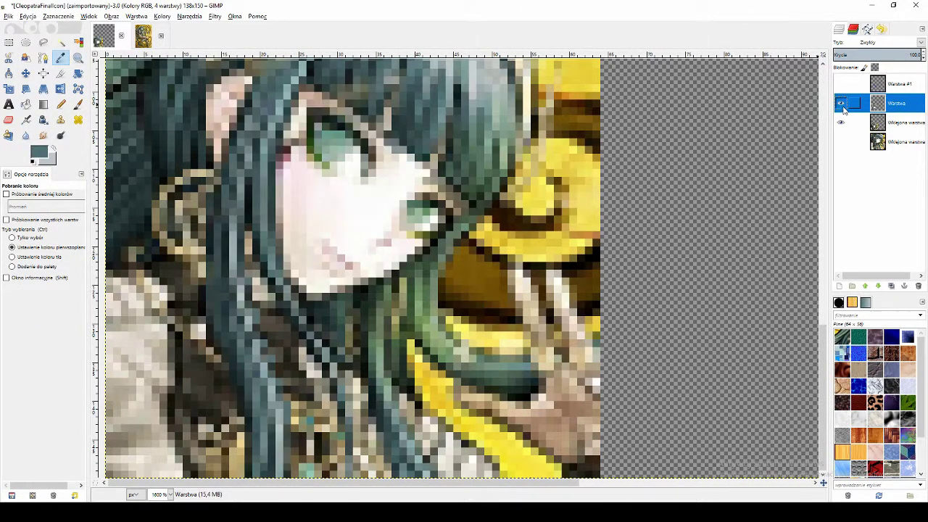
click(841, 106)
key(n)
drag(226, 231, 226, 277)
Step: Compare the layers again, sample another teal and add a pencil pixel to the side lock just below chin height
click(841, 106)
click(841, 105)
key(o)
click(229, 319)
key(n)
click(225, 331)
Step: Sample a darker teal from the side lock and pencil a short diagonal stroke on its outer edge below the chin
click(840, 103)
click(841, 103)
click(61, 58)
click(233, 340)
click(61, 104)
drag(217, 341, 230, 354)
click(60, 58)
click(60, 104)
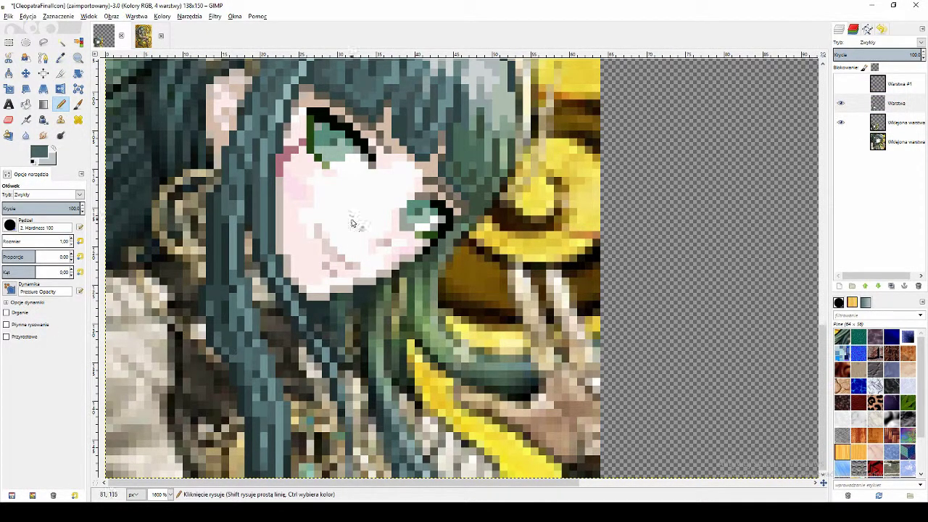
Step: Examine the whole icon and hide the drawing layer to compare it with the scaled copy
scroll(486, 319, down, 5)
scroll(434, 387, up, 4)
scroll(383, 371, down, 2)
scroll(383, 371, up, 1)
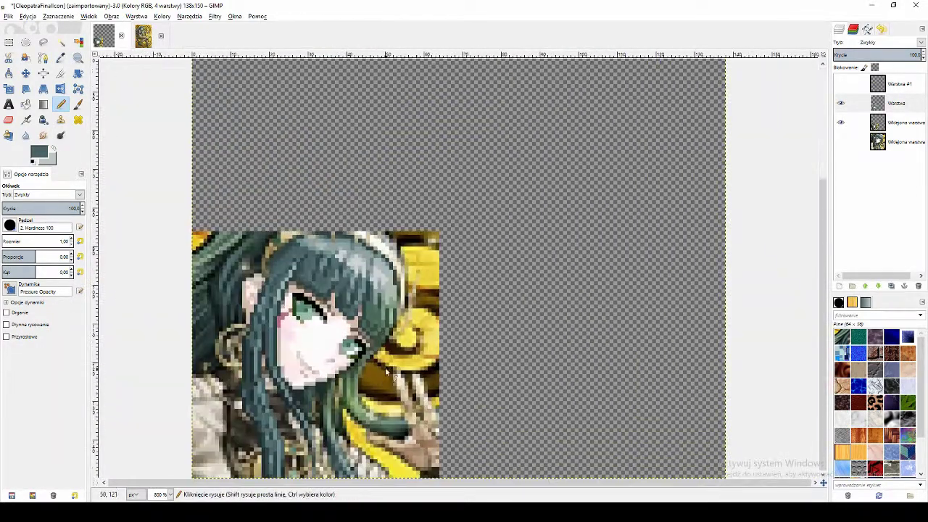
scroll(425, 447, up, 1)
click(843, 107)
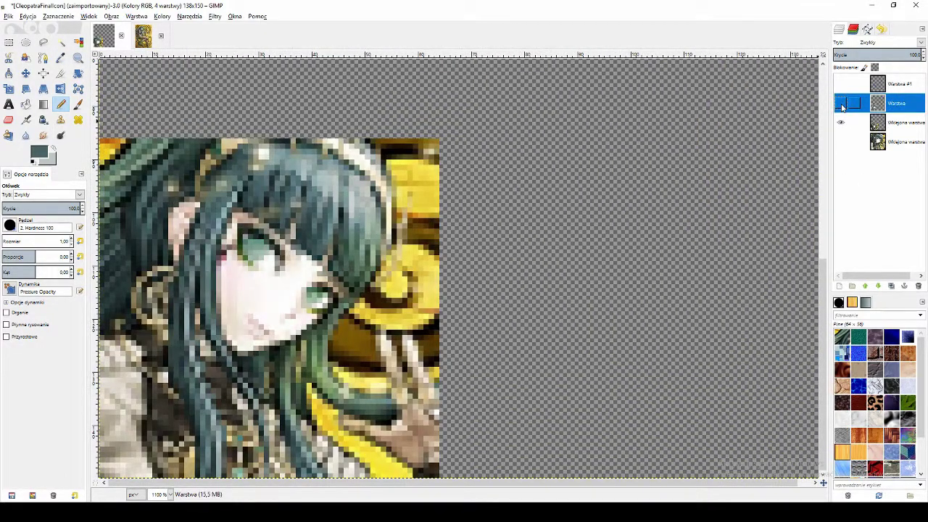
Step: Compare the ear with the scaled copy and sample a muted brown from the ear's outer edge for the pencil
scroll(205, 255, up, 1)
click(840, 106)
click(840, 106)
ctrl+click(151, 179)
click(841, 106)
click(840, 108)
click(841, 107)
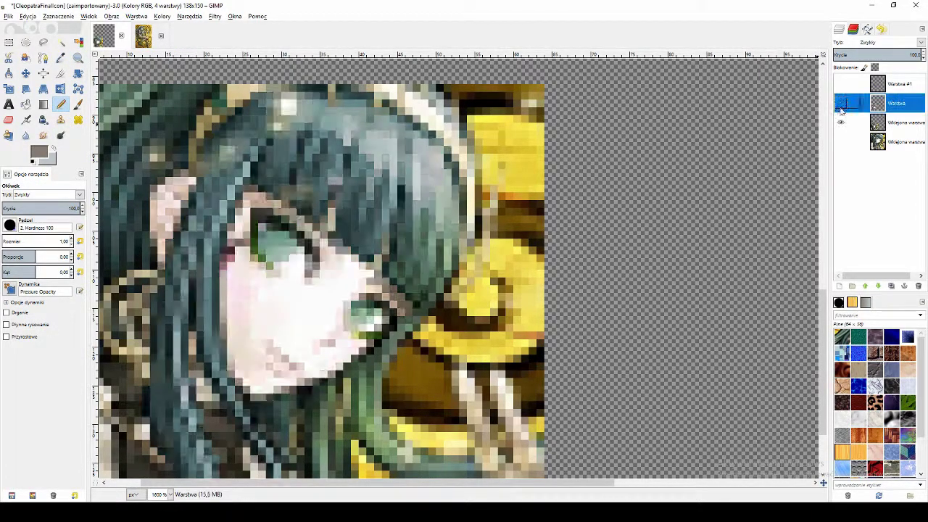
click(841, 105)
click(840, 104)
click(840, 104)
click(841, 104)
click(841, 104)
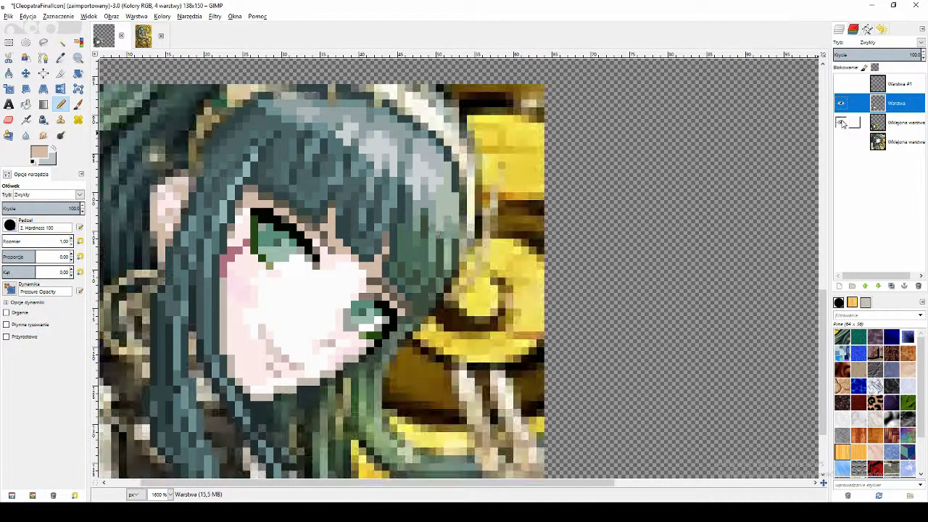
Step: Sample a skin shade from above the eye and a beige from the ear's upper inner edge for the pencil
key(o)
click(306, 204)
key(n)
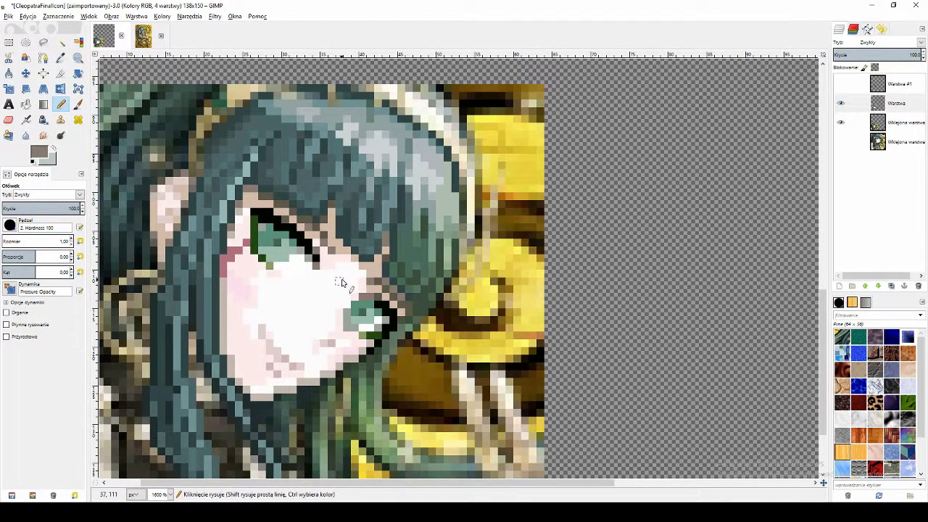
key(o)
key(n)
click(64, 64)
click(183, 182)
click(61, 104)
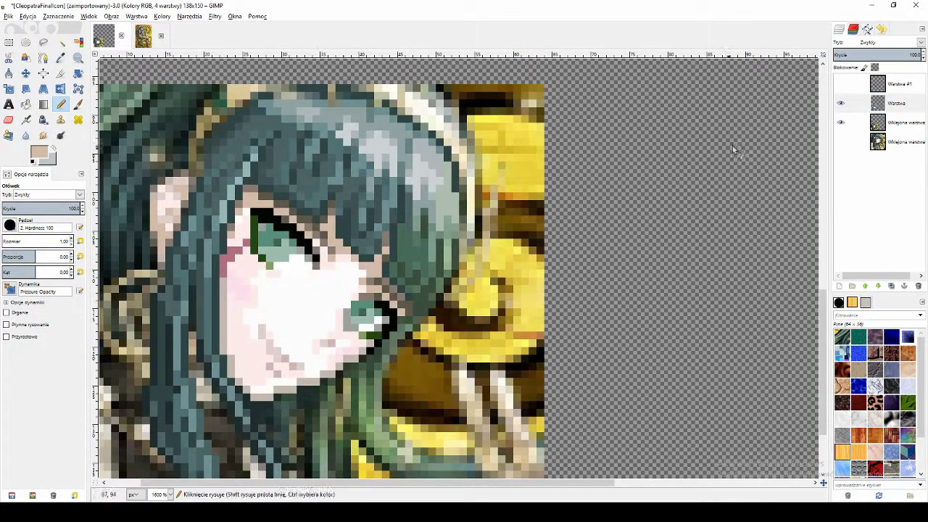
Step: Try to pencil a short grey stroke beside the outer tip of the upper eyelash
ctrl+click(316, 265)
drag(308, 265, 307, 274)
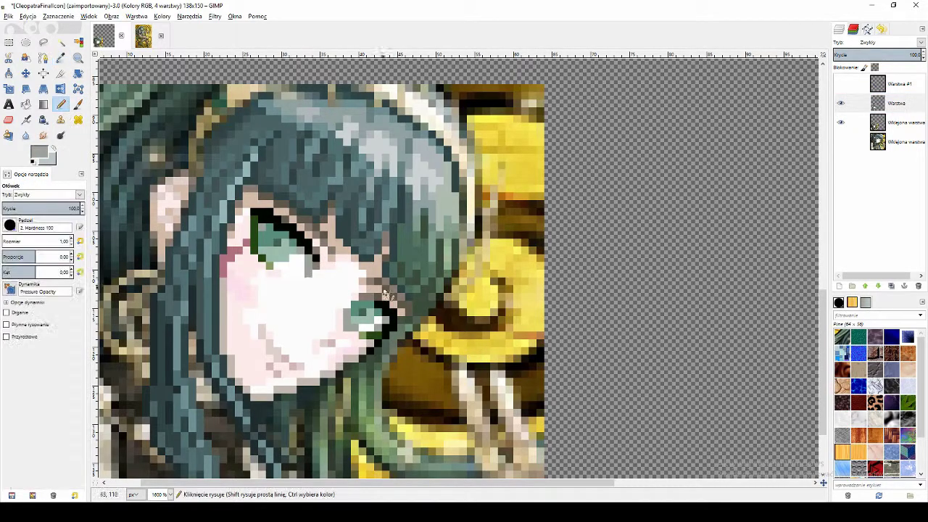
key(ctrl+z)
Step: Compare the eyelash tip with the scaled copy and sample a pale pink from the skin beside it
click(840, 104)
click(840, 105)
click(840, 106)
click(840, 105)
ctrl+click(325, 265)
click(840, 104)
click(841, 105)
click(841, 105)
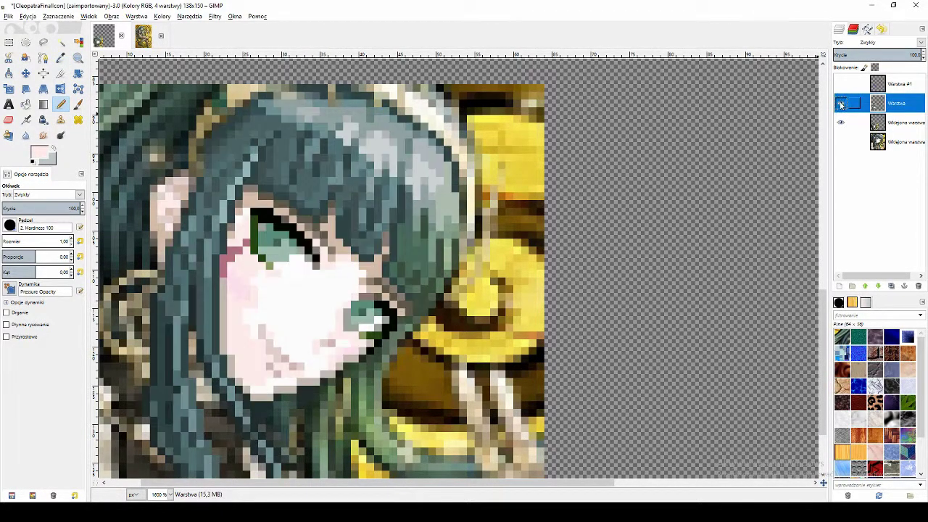
Step: Show the original artwork layer to compare it with the whole icon, and hide it again
click(841, 142)
scroll(739, 203, down, 4)
click(841, 103)
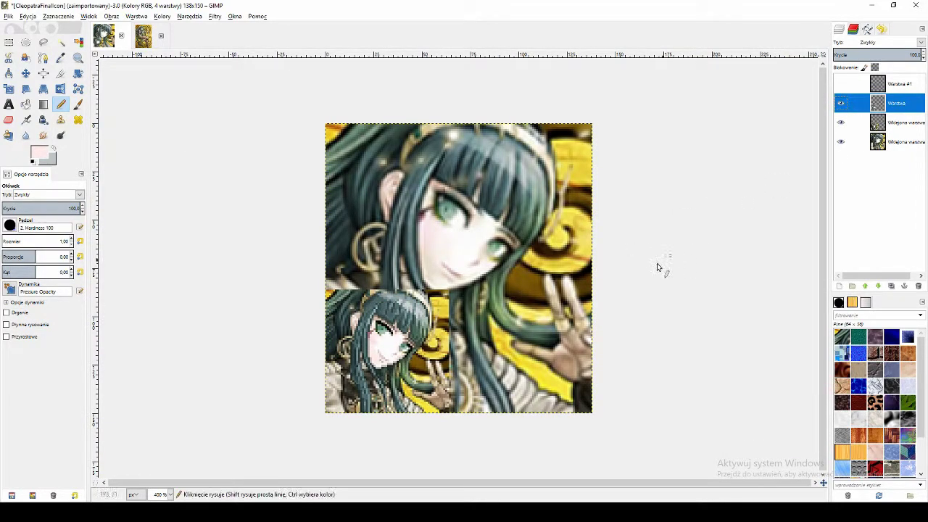
scroll(406, 334, up, 4)
scroll(354, 354, down, 4)
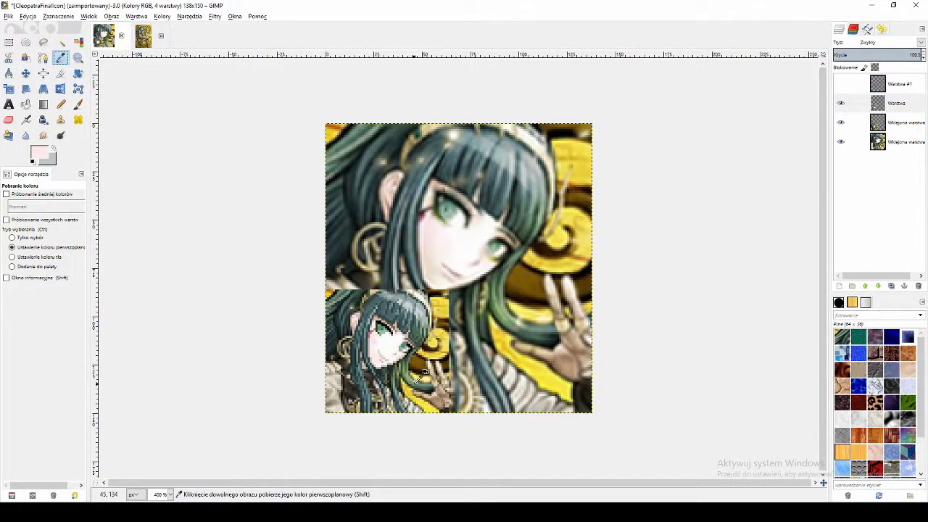
scroll(417, 381, up, 4)
scroll(416, 381, down, 4)
scroll(417, 381, up, 2)
scroll(373, 377, up, 1)
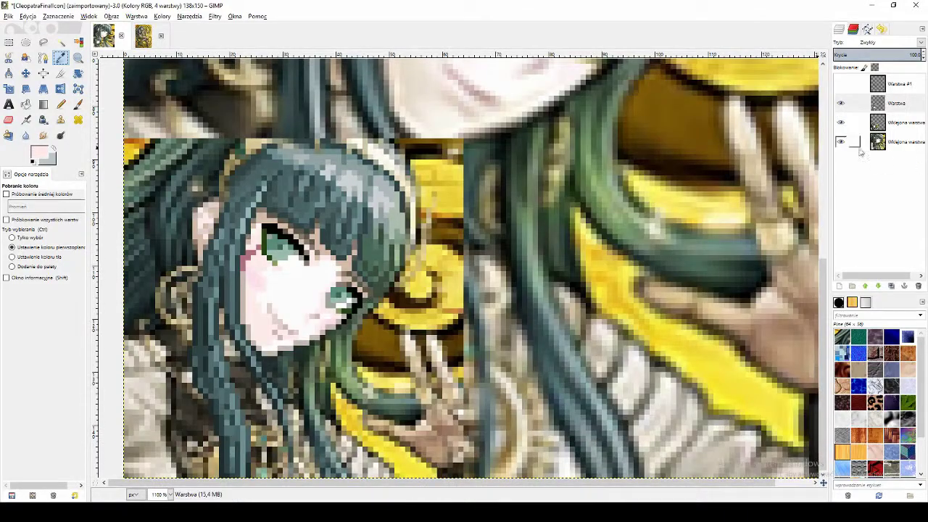
click(841, 142)
scroll(179, 289, up, 1)
Step: Sample a beige from the scaled copy's crown above the bangs and return to the drawing layer with the Pencil tool
click(840, 123)
click(841, 122)
click(897, 122)
click(288, 77)
click(61, 104)
click(897, 103)
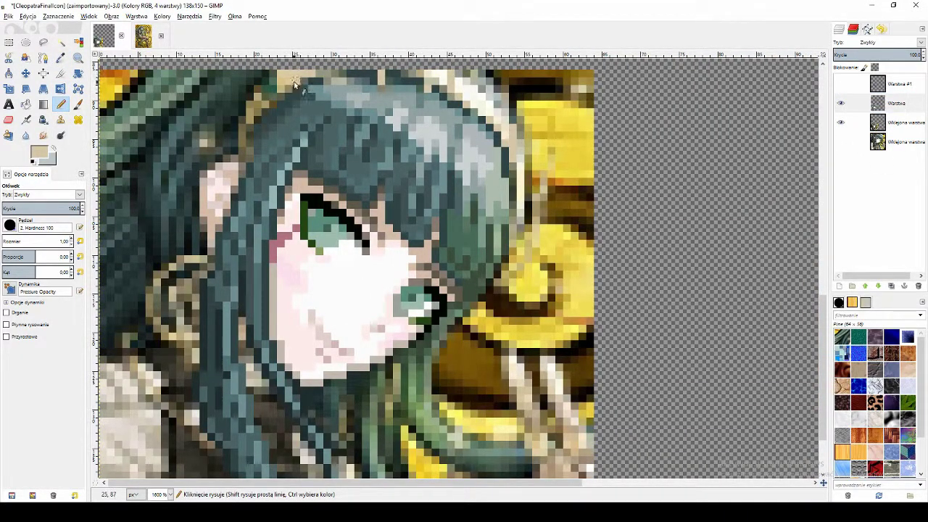
Step: Sample an off-white from the crown's bright band on the scaled copy for penciling highlights on the drawing layer
click(144, 36)
click(104, 36)
click(897, 123)
click(61, 58)
click(478, 94)
click(60, 105)
click(896, 103)
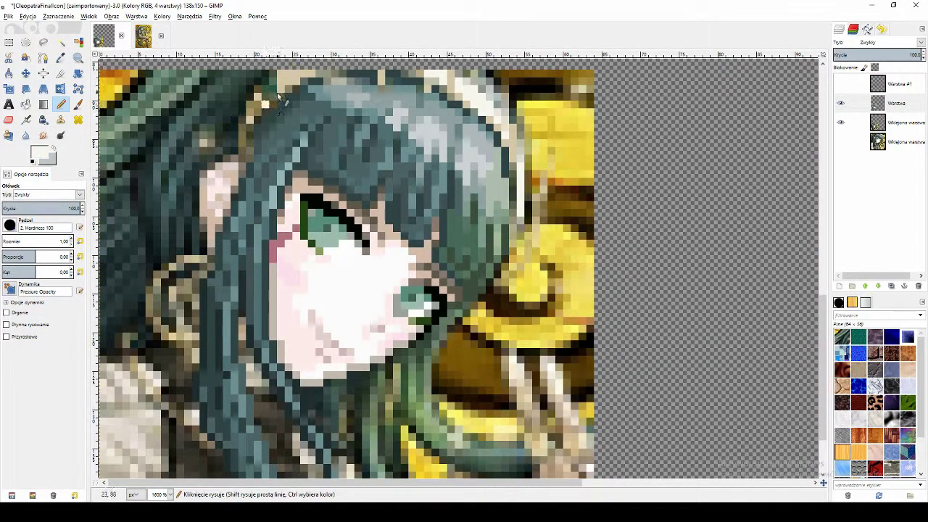
Step: Sample a darker beige from the scaled copy's crown and pencil a short diagonal stroke along the bright band's lower edge
click(61, 58)
click(897, 122)
click(289, 77)
click(61, 104)
click(897, 103)
drag(437, 81, 450, 99)
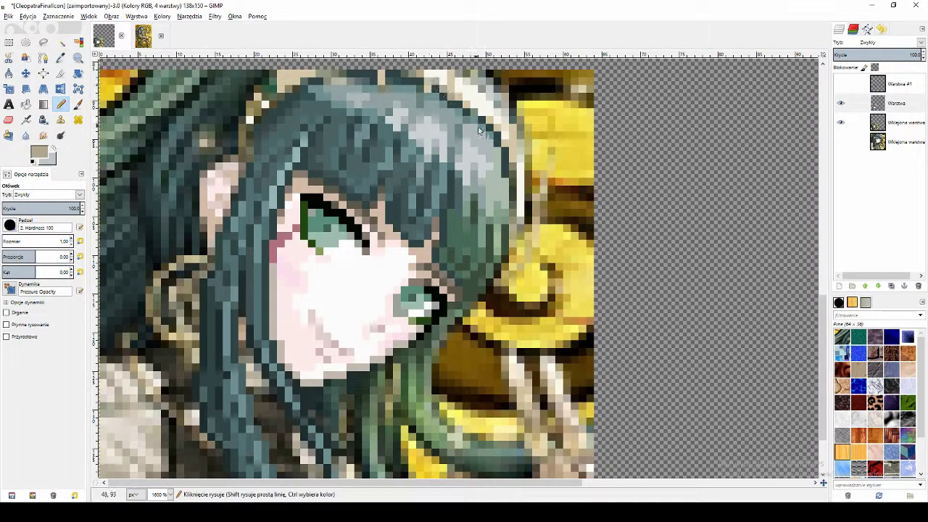
Step: Compare the crown with the scaled copy and sample a color from the outer edge of its bright band
click(841, 103)
click(840, 103)
click(60, 58)
click(897, 123)
click(509, 86)
click(61, 105)
click(840, 103)
click(841, 103)
Step: Sample a light grey from the crown's descending side band and pencil a pixel near that band's lower end
click(144, 36)
click(104, 35)
click(61, 58)
click(521, 139)
click(61, 108)
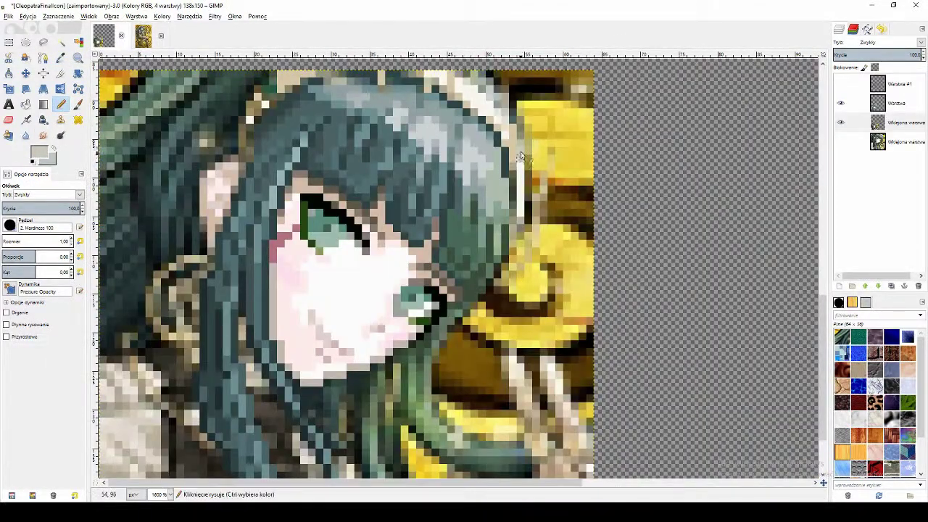
click(896, 103)
click(520, 212)
click(840, 103)
click(841, 103)
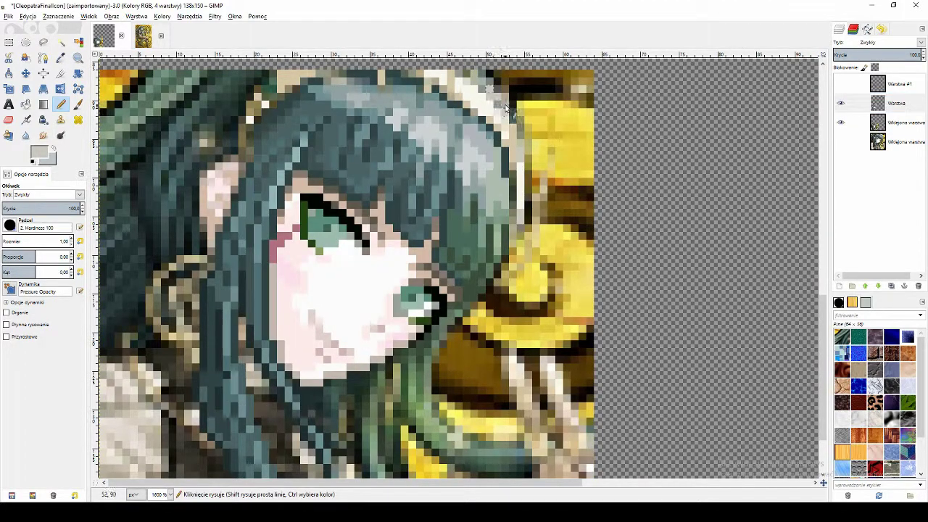
Step: Compare the layers, sample a dark teal and pencil a pixel on the side lock's inner edge beside the upper eye
click(840, 104)
click(841, 103)
click(841, 104)
click(840, 104)
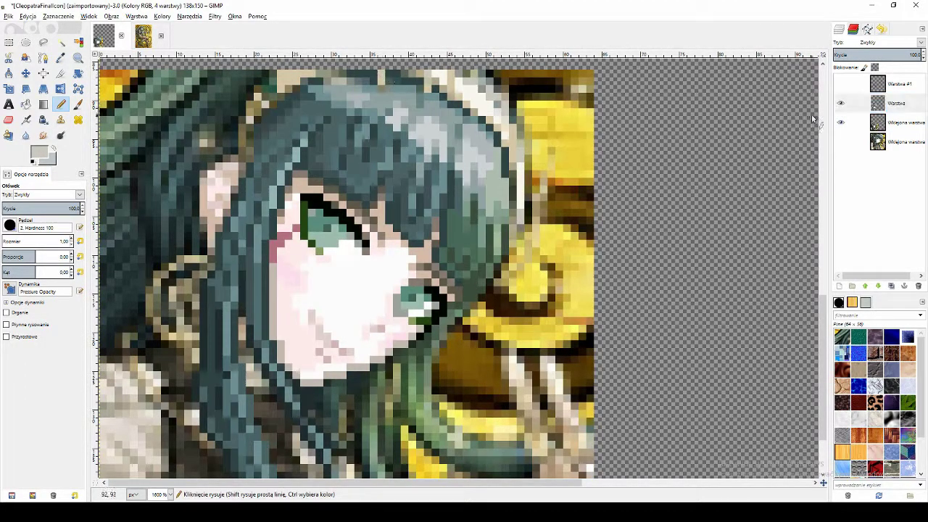
click(841, 104)
click(841, 104)
key(alt+2)
ctrl+click(224, 201)
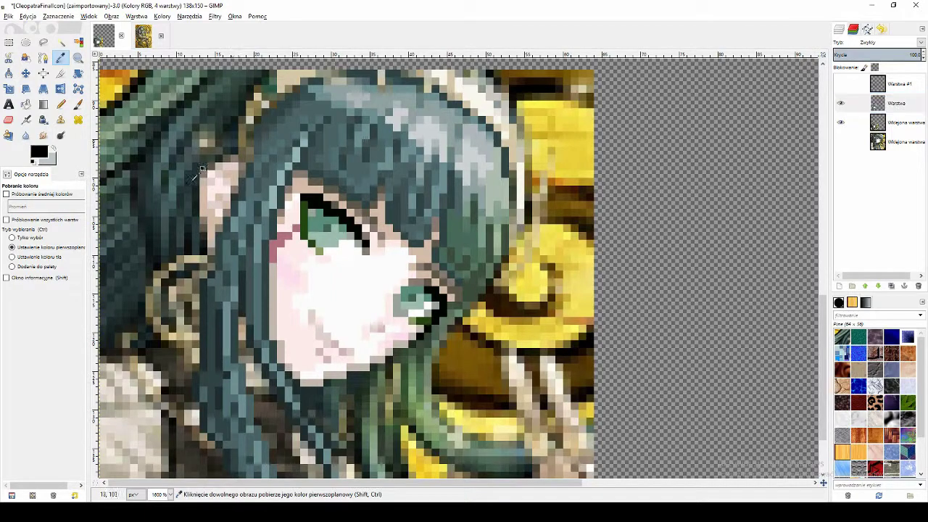
key(alt+1)
key(alt+2)
key(alt+1)
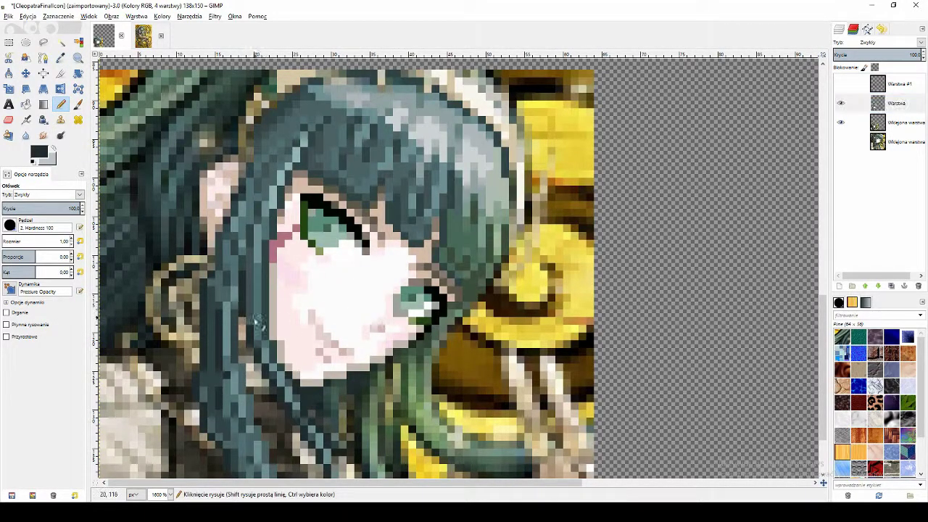
click(280, 216)
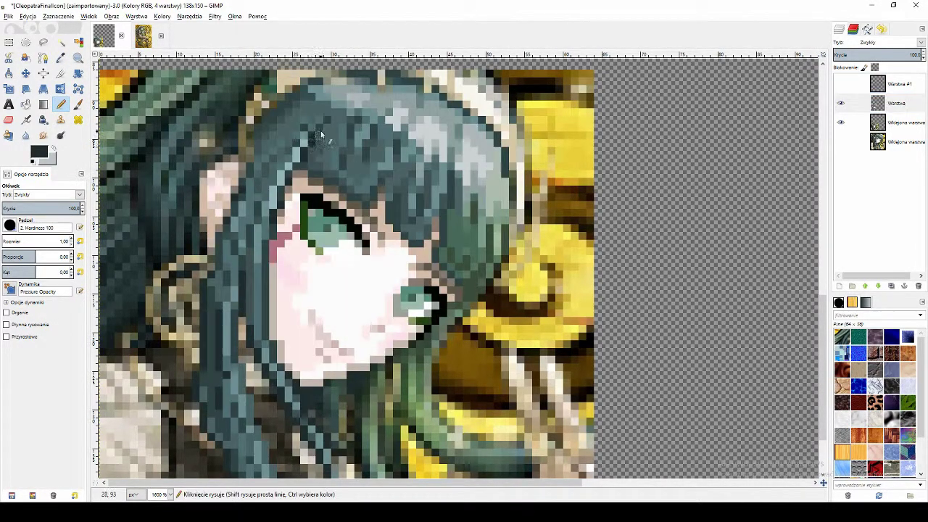
Step: Compare the redrawn hair and face with the scaled copy by hiding and showing each layer
click(842, 108)
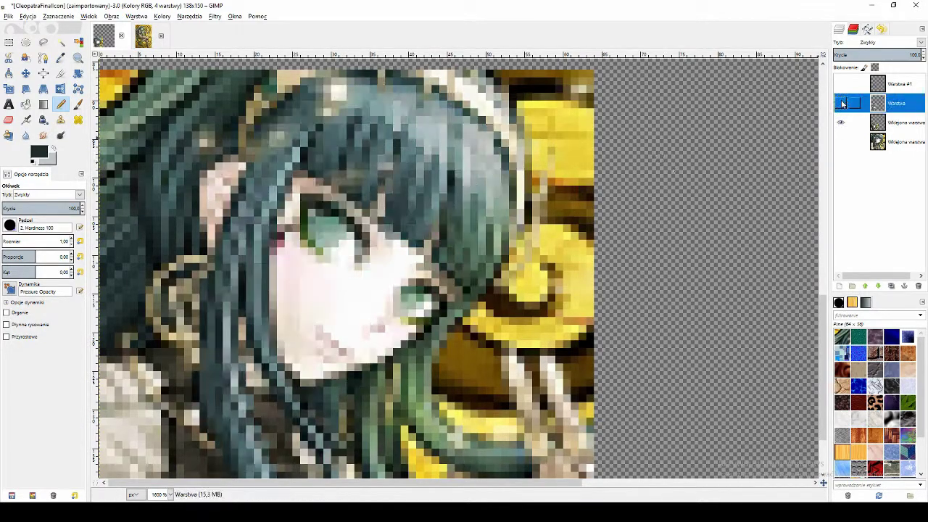
click(843, 108)
click(841, 121)
click(841, 121)
click(841, 106)
click(841, 106)
click(840, 106)
click(840, 106)
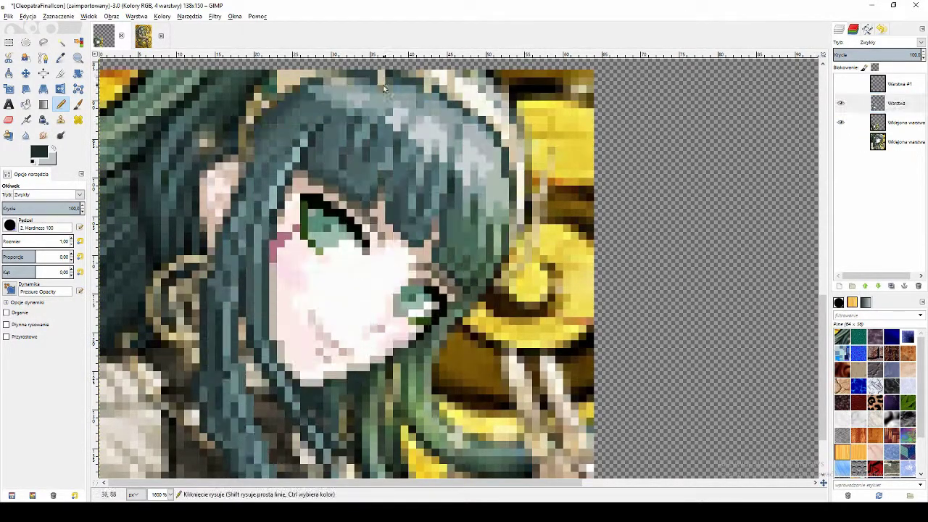
Step: Recheck the bangs against the scaled copy, sample a dark teal and pencil a diagonal stroke near their upper edge
click(841, 104)
click(841, 105)
click(841, 108)
click(841, 109)
ctrl+click(306, 120)
drag(289, 111, 312, 98)
Step: Compare the layers again and sample a color from the crown ornament above the middle of the bangs
click(842, 121)
click(841, 121)
click(841, 122)
click(841, 121)
key(o)
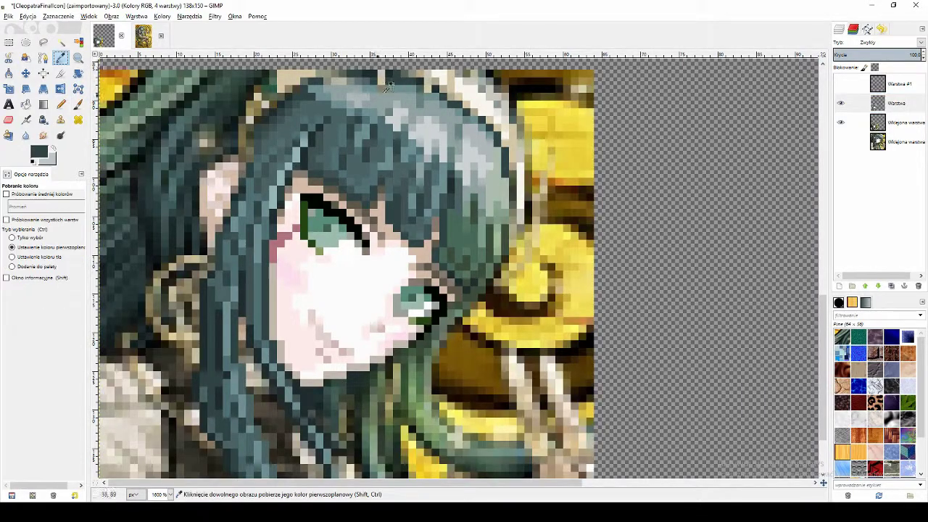
ctrl+click(382, 86)
Step: Check the crown against the scaled copy and sample an olive beige where the bright band meets the bangs
click(841, 122)
click(840, 121)
ctrl+click(422, 81)
click(840, 123)
click(840, 122)
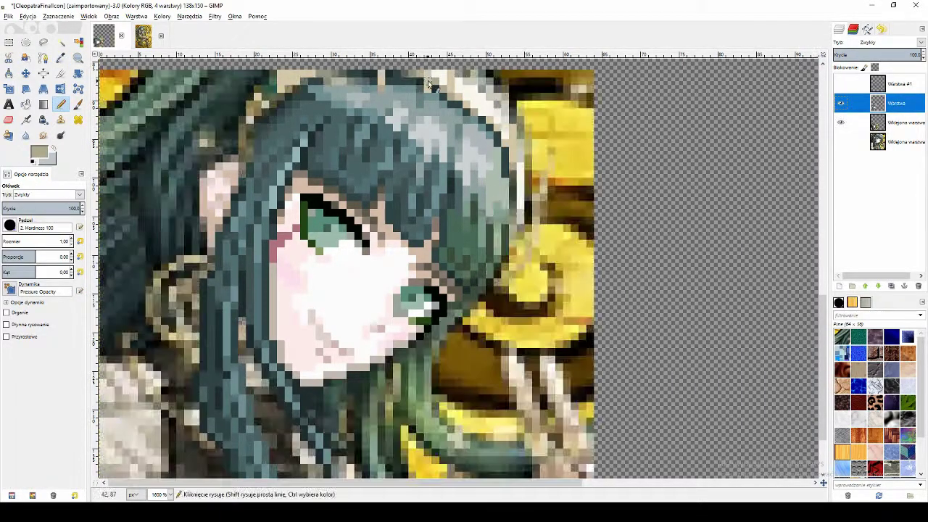
ctrl+click(428, 84)
Step: Sample a brown from the scaled copy's crown and pencil one pixel between the central ornament and the bright band
key(o)
click(390, 67)
click(870, 122)
click(406, 75)
click(870, 104)
key(n)
click(406, 75)
Step: Compare the redrawn crown with the scaled copy by toggling the visibility of both layers
click(841, 107)
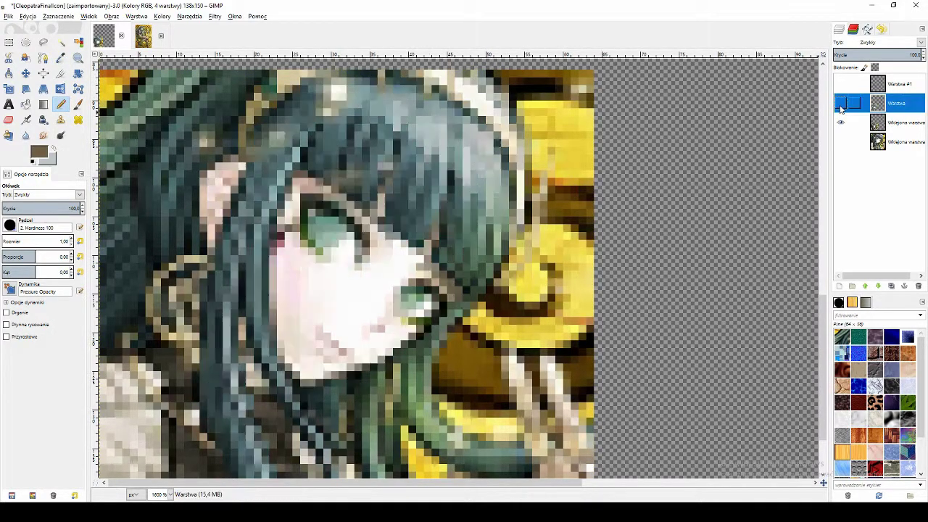
click(841, 108)
click(842, 104)
click(842, 105)
click(842, 106)
click(841, 105)
click(840, 123)
click(841, 123)
Step: Sample a grey from the outer edge of the scaled copy's crown band for penciling on the drawing layer
key(o)
click(870, 123)
click(510, 100)
key(n)
click(869, 104)
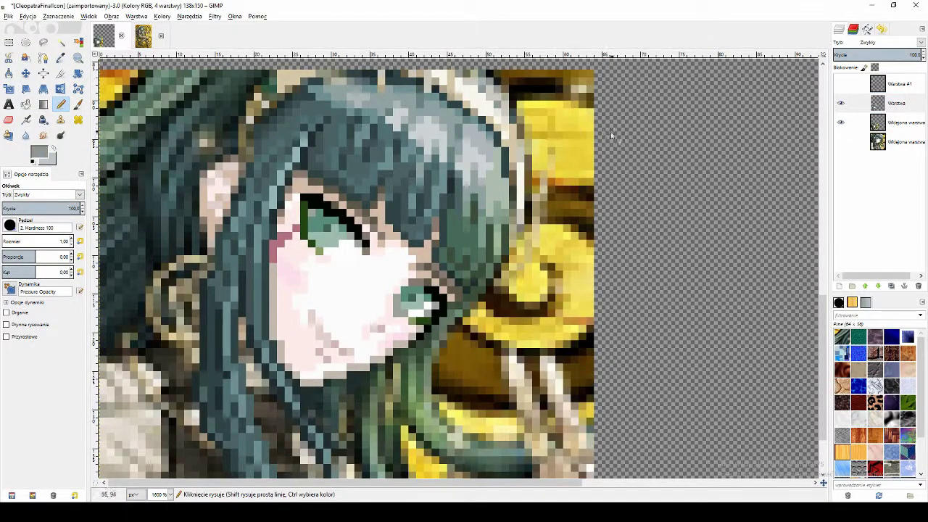
Step: Sample a beige from the crown's lower edge and a teal from the bright band's upper outer edge for the pencil
click(842, 123)
click(842, 123)
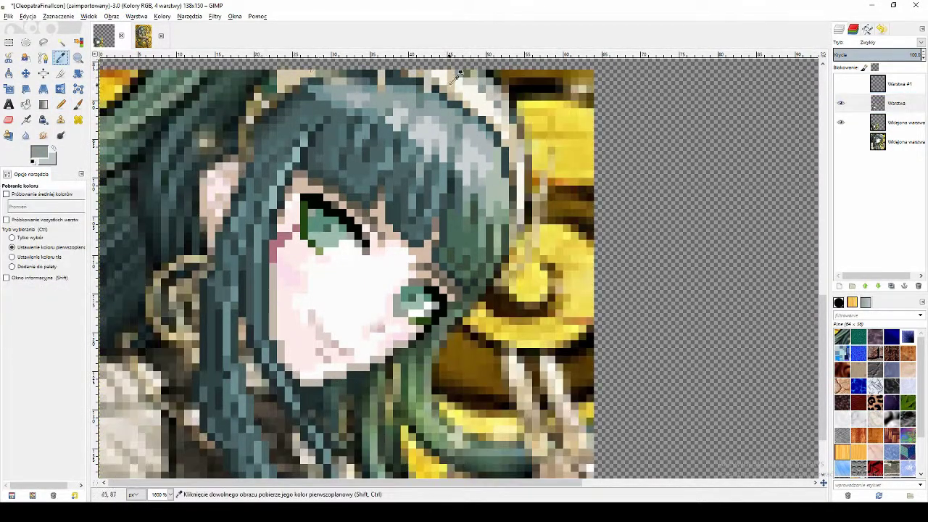
ctrl+click(421, 76)
click(61, 57)
click(845, 123)
click(845, 123)
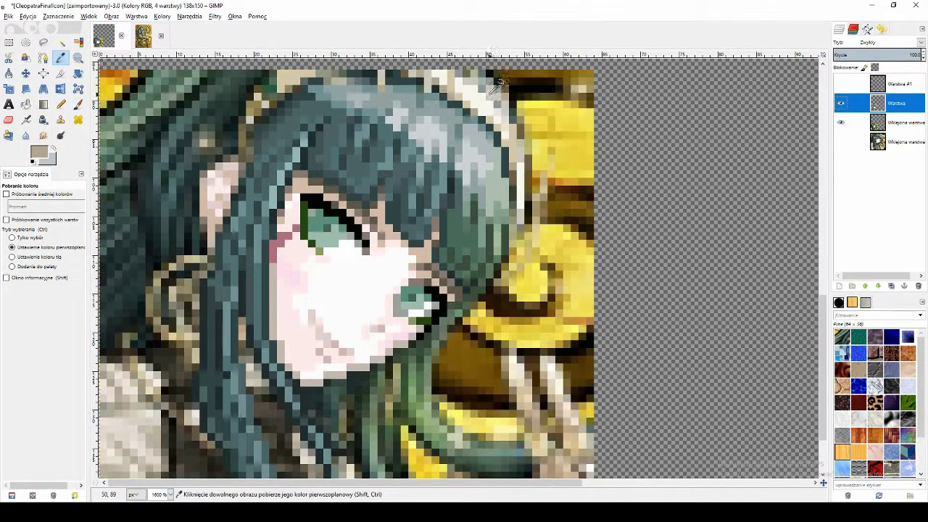
click(496, 79)
click(61, 105)
click(845, 124)
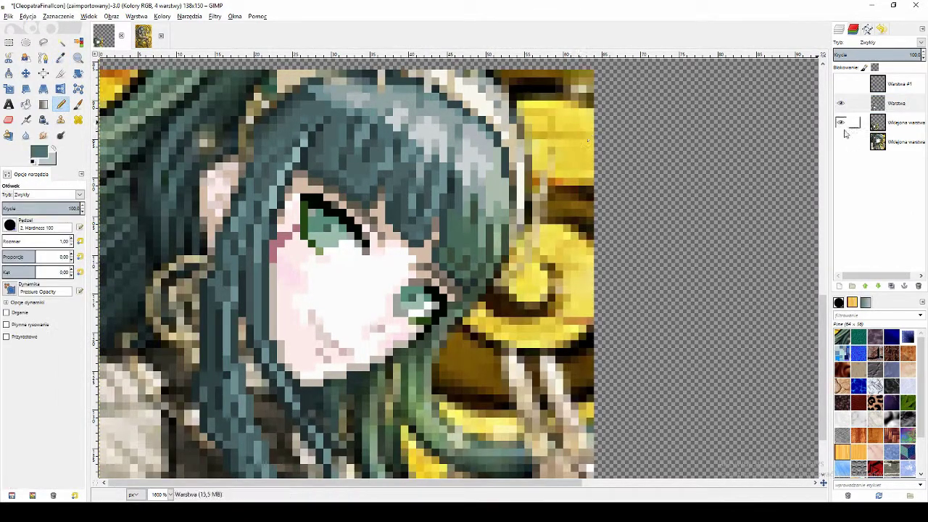
Step: Recheck the scaled copy and sample a beige from the crown segment between its two ornaments for the pencil
click(841, 124)
click(840, 122)
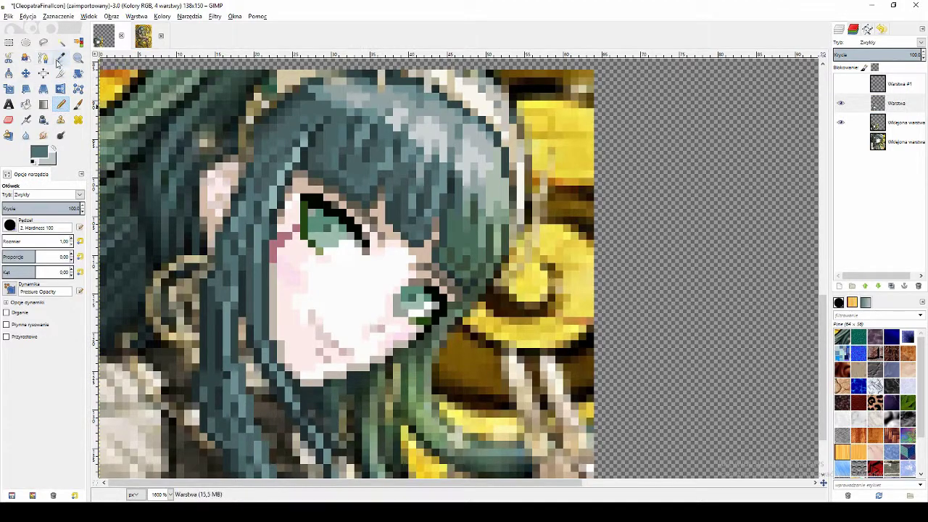
click(333, 74)
key(n)
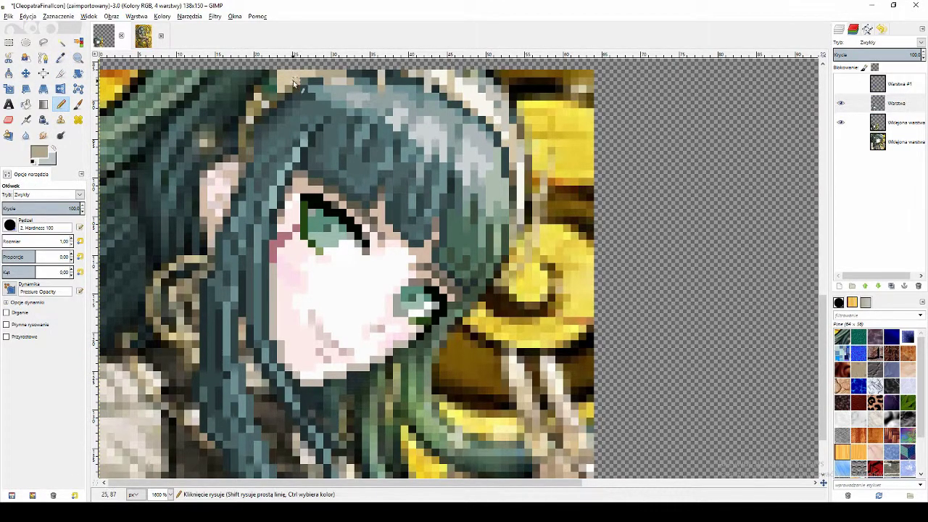
Step: Sample brown and olive shades along the crown's descending edge above the ear for the pencil
ctrl+click(274, 107)
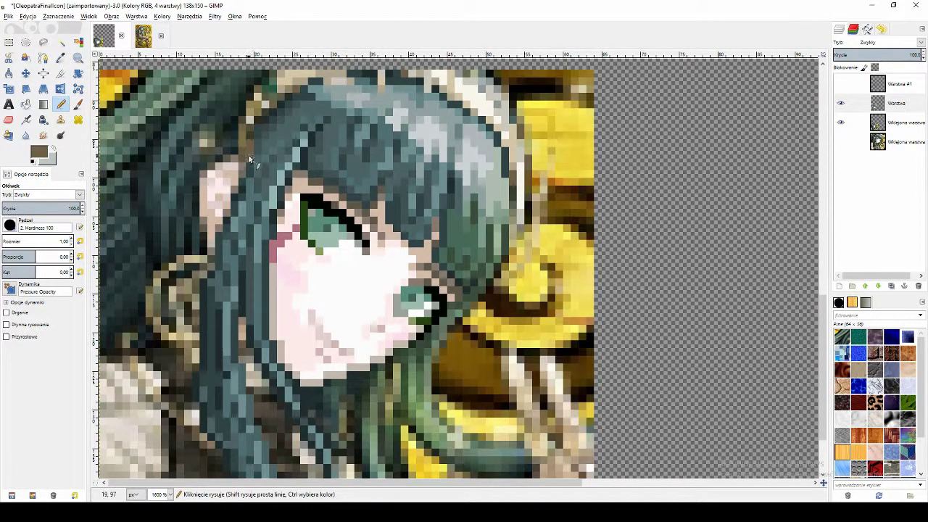
ctrl+click(243, 134)
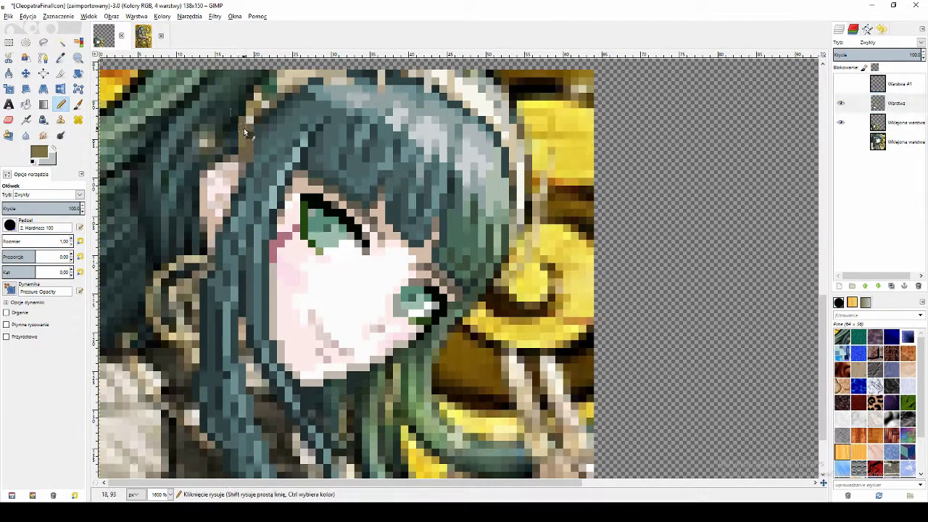
ctrl+click(255, 109)
ctrl+click(255, 114)
ctrl+click(251, 118)
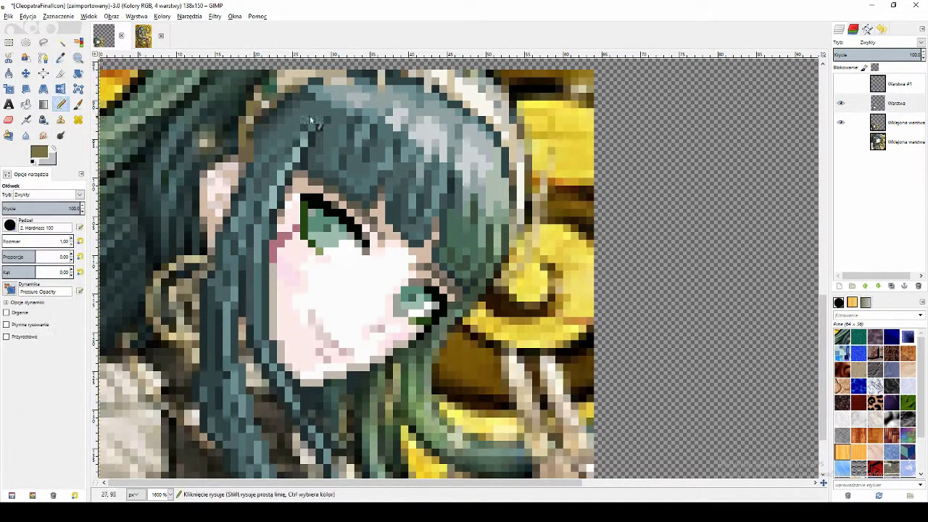
Step: Sample greens from the scaled copy's gem at the crown's ear-side end for penciling on the drawing layer
click(144, 36)
click(99, 42)
click(877, 122)
ctrl+click(268, 90)
click(878, 103)
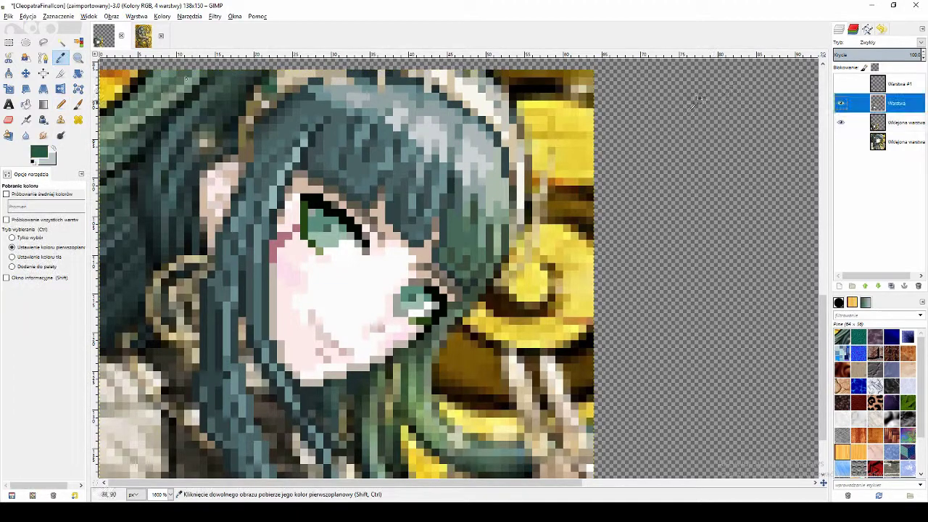
ctrl+click(283, 84)
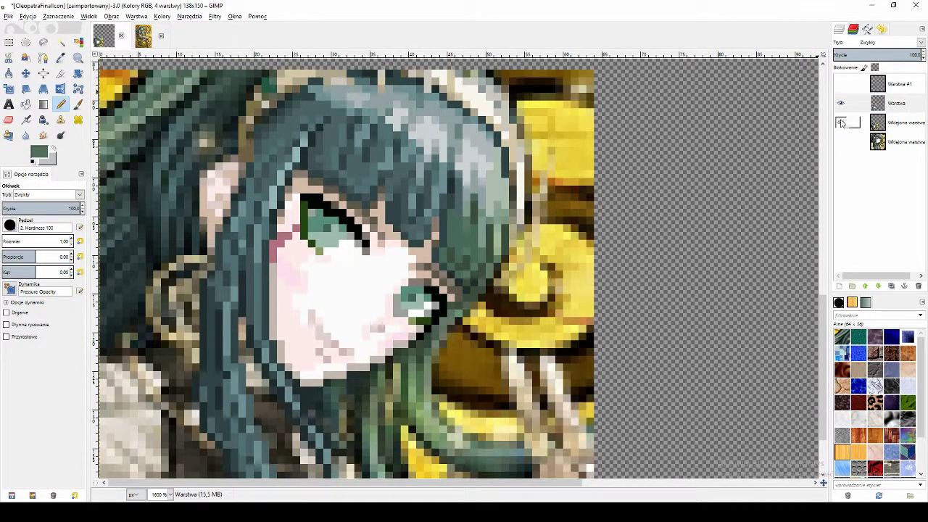
Step: Sample brown from the crown's ear-side edge and a tone at its far end for penciling on the drawing layer
ctrl+click(278, 95)
click(841, 122)
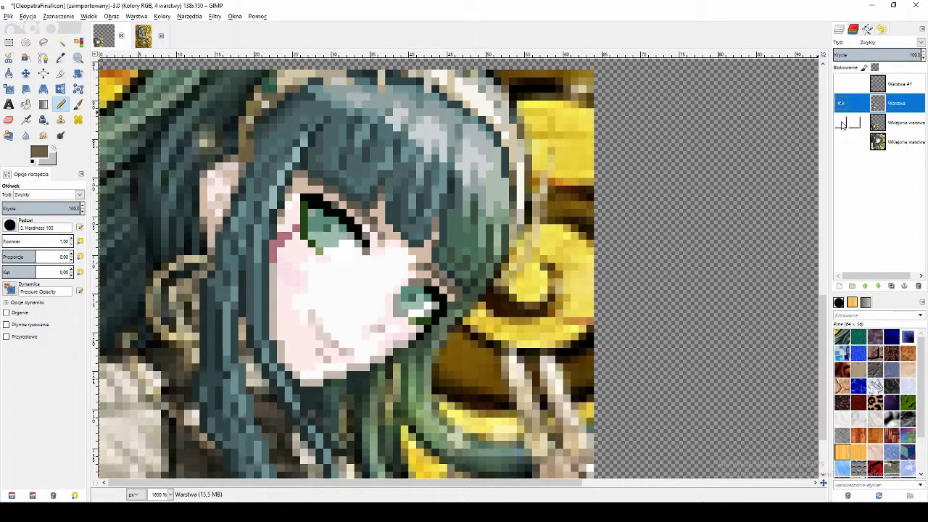
click(841, 122)
ctrl+click(531, 180)
click(878, 103)
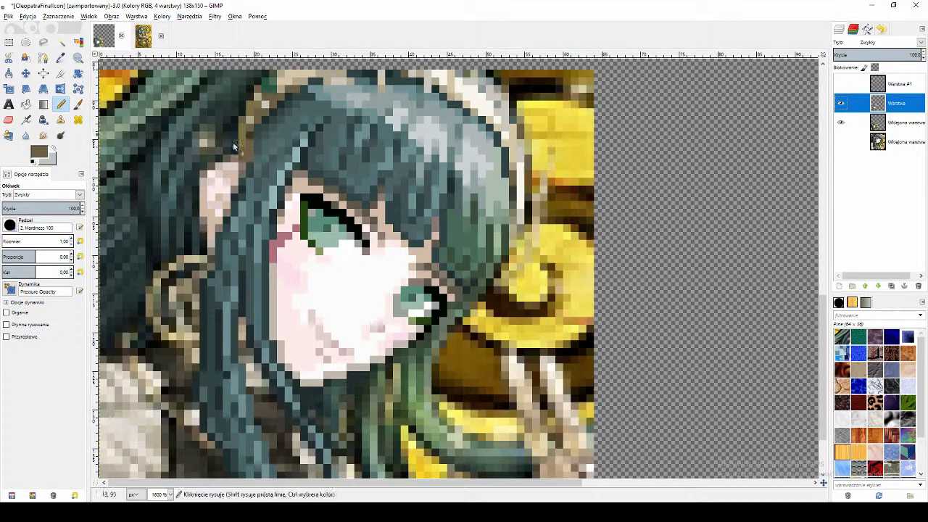
Step: Resample brown along the crown's edge above the ear for the pencil and check the drawing without the scaled copy
ctrl+click(274, 116)
key(ctrl)
ctrl+click(249, 136)
click(840, 122)
click(841, 123)
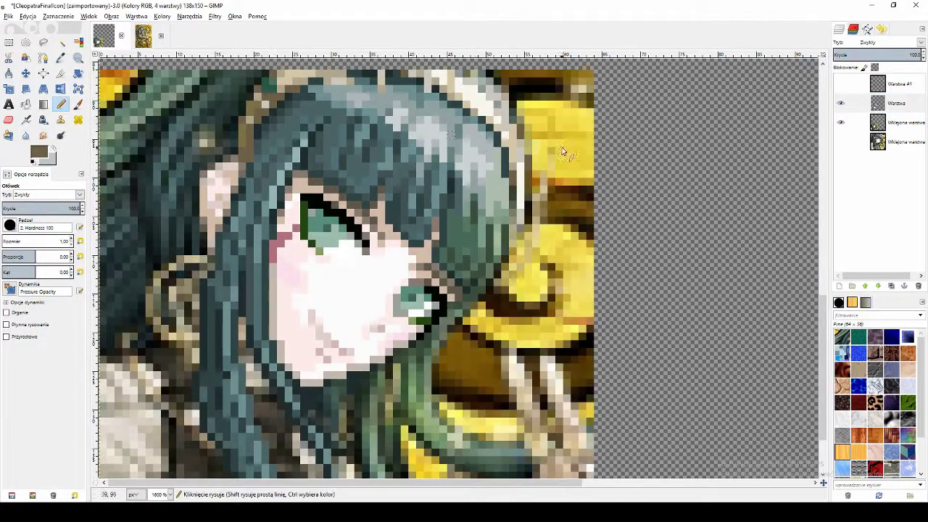
Step: Consult the full artwork and sample a dark teal along the crown's far side for penciling on the drawing layer
click(144, 36)
click(106, 42)
click(61, 58)
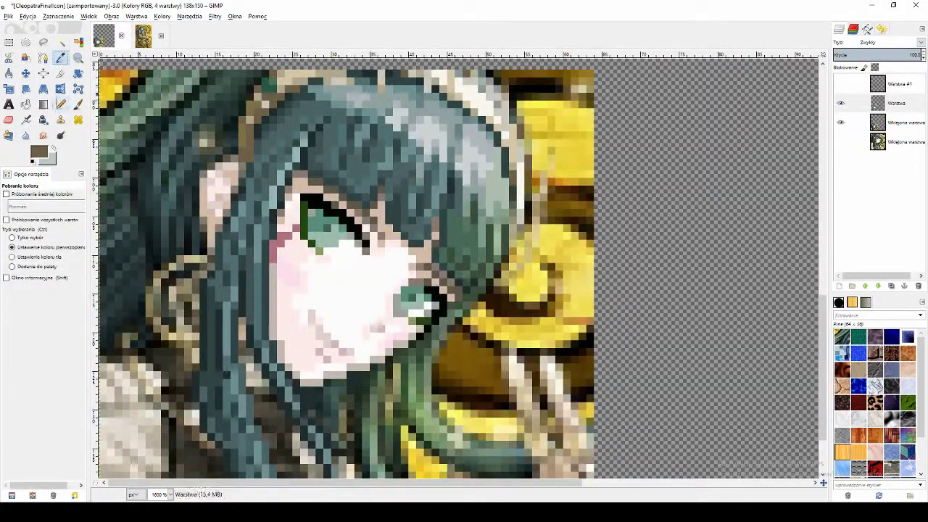
click(60, 103)
ctrl+click(493, 79)
click(893, 103)
Step: Sample an olive tone from the crown's far side for the pencil and check the drawing with the scaled copy hidden
click(60, 58)
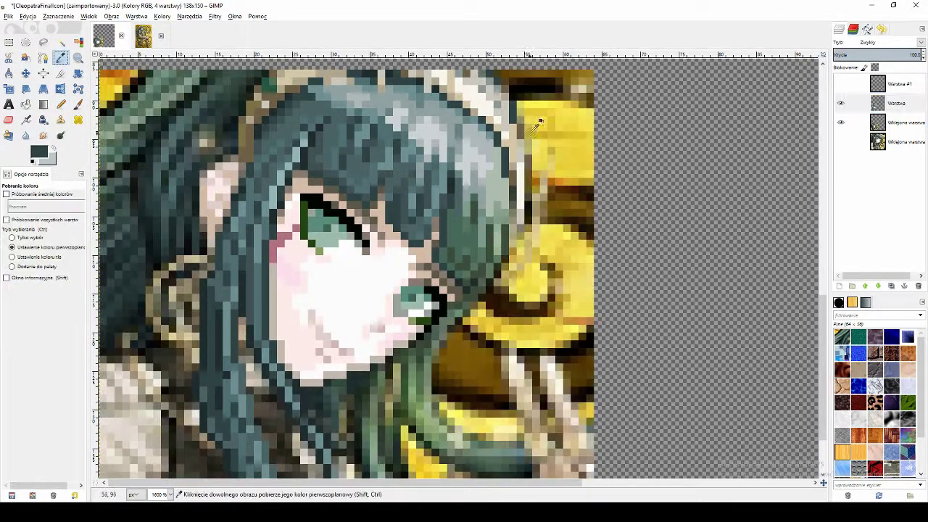
click(494, 109)
click(61, 104)
click(840, 123)
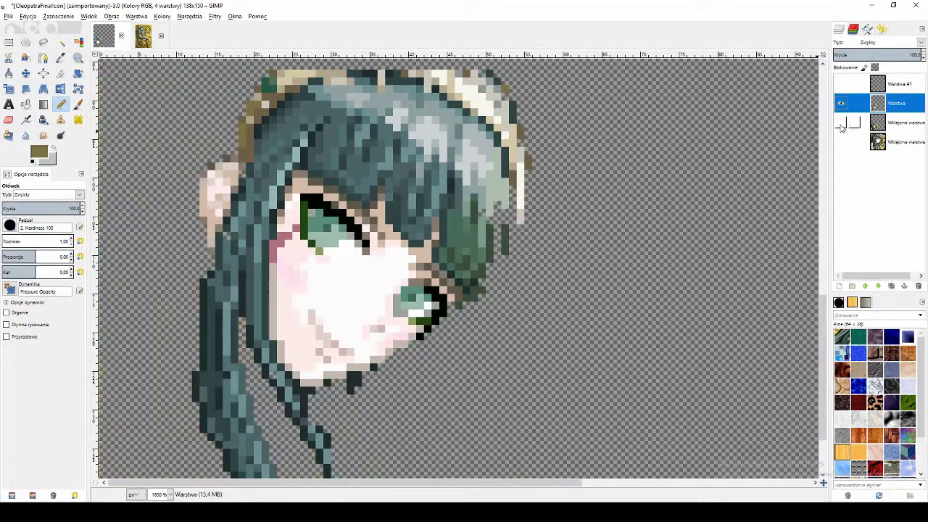
click(840, 123)
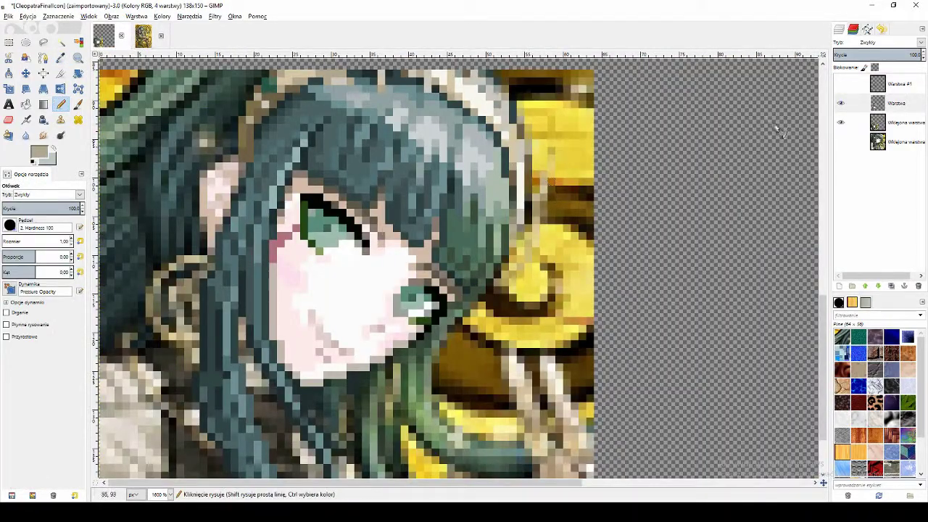
Step: Sample a dark green from the hair below the crown's far end and a dark teal from its outer edge for penciling
key(o)
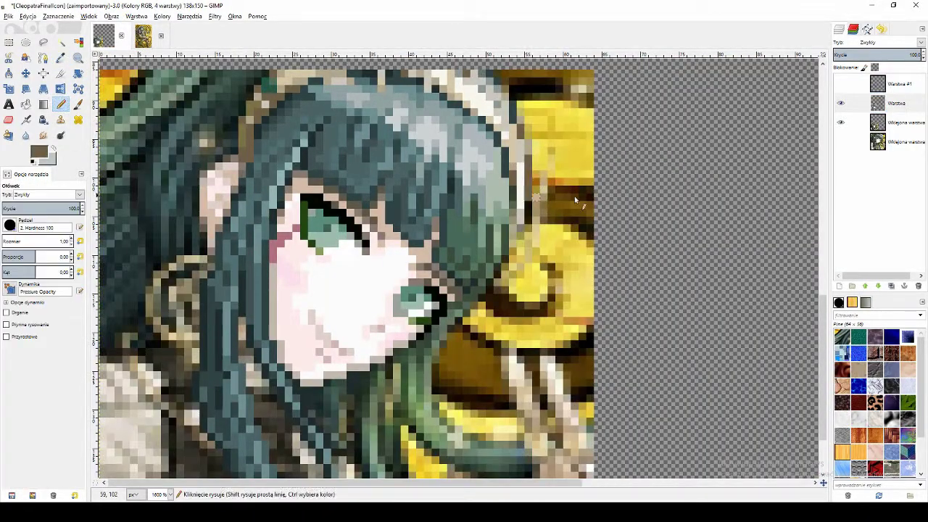
click(296, 154)
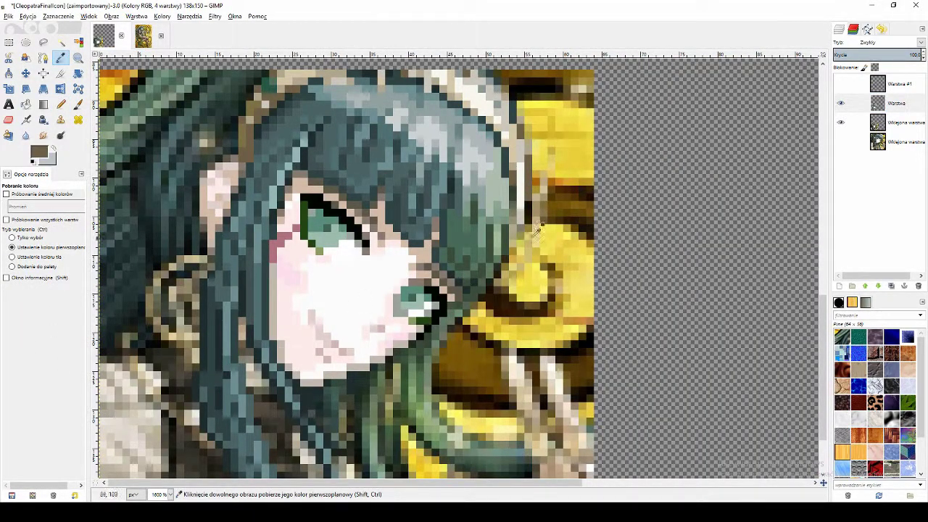
click(500, 223)
key(n)
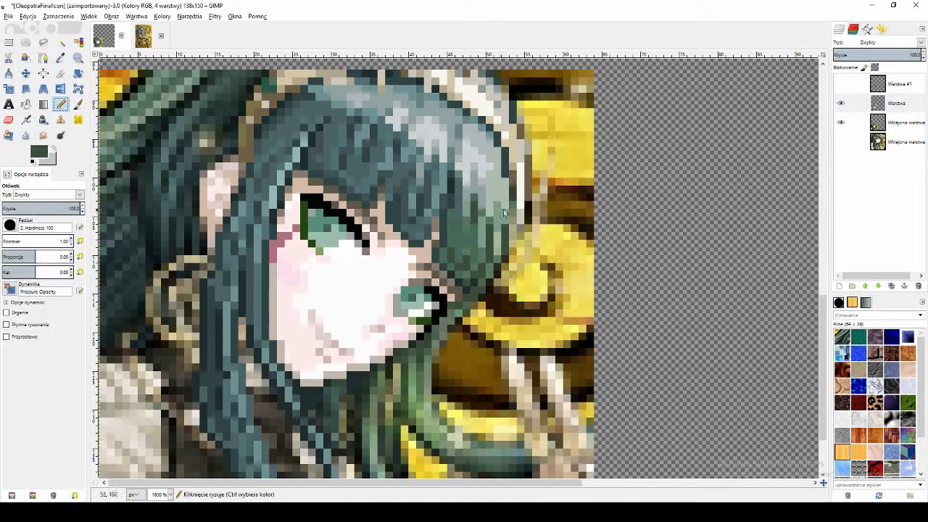
key(o)
click(492, 178)
key(n)
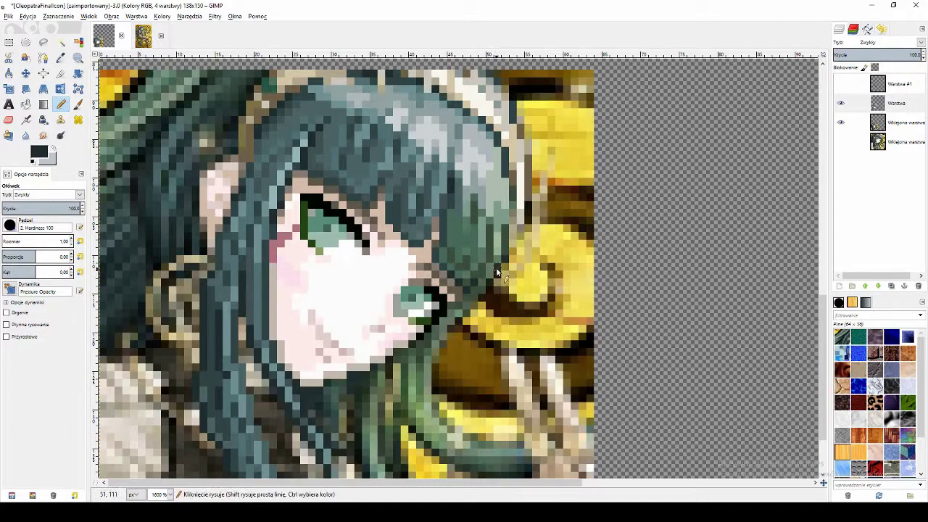
Step: Sample hair shades just above the far eye's outer hair tips and beside the crown's far end for penciling that edge
scroll(488, 312, down, 2)
scroll(487, 309, up, 2)
click(61, 57)
click(492, 254)
click(61, 104)
click(61, 58)
click(840, 123)
click(841, 123)
click(516, 250)
click(61, 105)
Step: Sample a dark teal from the lowest outer corner of the fringe for the pencil and check the hair outline
click(841, 123)
click(61, 58)
click(499, 286)
click(61, 104)
click(840, 123)
click(841, 123)
click(840, 123)
Step: Consult the full artwork's crown ornament and sample tones from the thin strand hanging at the crown's far end for penciling
click(142, 35)
scroll(536, 263, down, 4)
scroll(481, 148, up, 2)
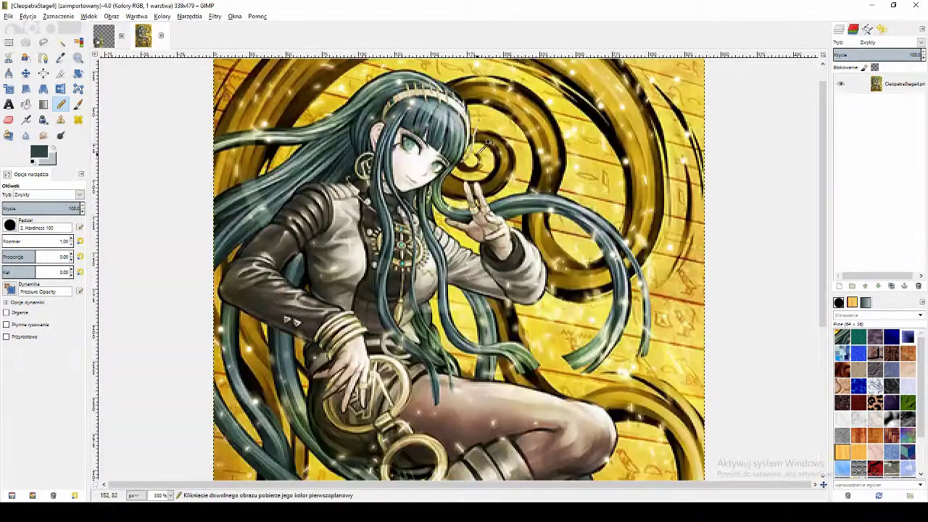
click(104, 35)
click(61, 58)
click(531, 225)
click(61, 104)
key(o)
click(540, 226)
key(n)
Step: Sample beige from the hanging strand and pencil its lower part curving in towards the hair
click(840, 123)
click(840, 123)
click(61, 57)
click(535, 250)
click(61, 104)
drag(528, 262, 520, 285)
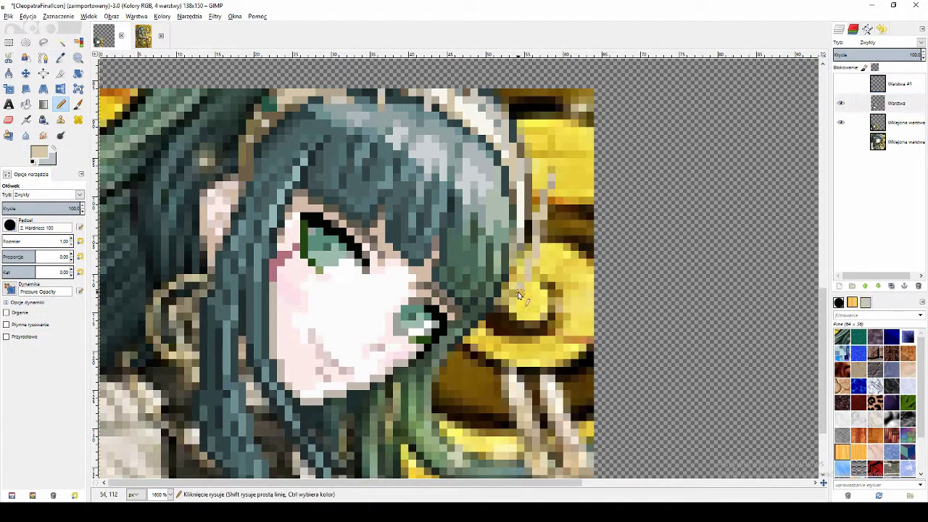
Step: Compare the hanging strand with the full artwork and resample its lower section's color for the pencil
click(841, 104)
click(144, 35)
click(104, 34)
click(61, 57)
click(531, 262)
click(60, 105)
click(839, 105)
click(840, 105)
click(841, 124)
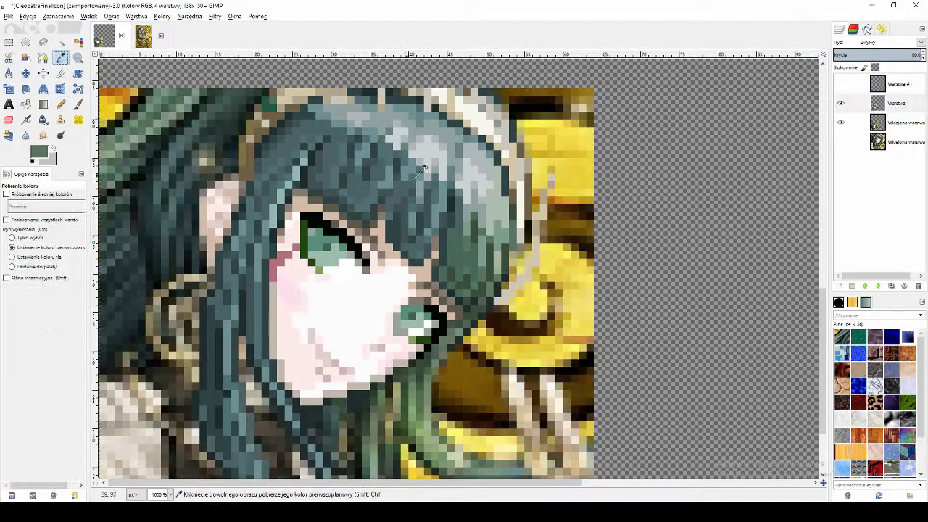
Step: Pencil the outer hair beside the hanging strand and sample another green from the hair above it
click(61, 104)
click(497, 266)
click(840, 122)
click(840, 122)
click(61, 57)
click(497, 214)
click(61, 104)
click(61, 57)
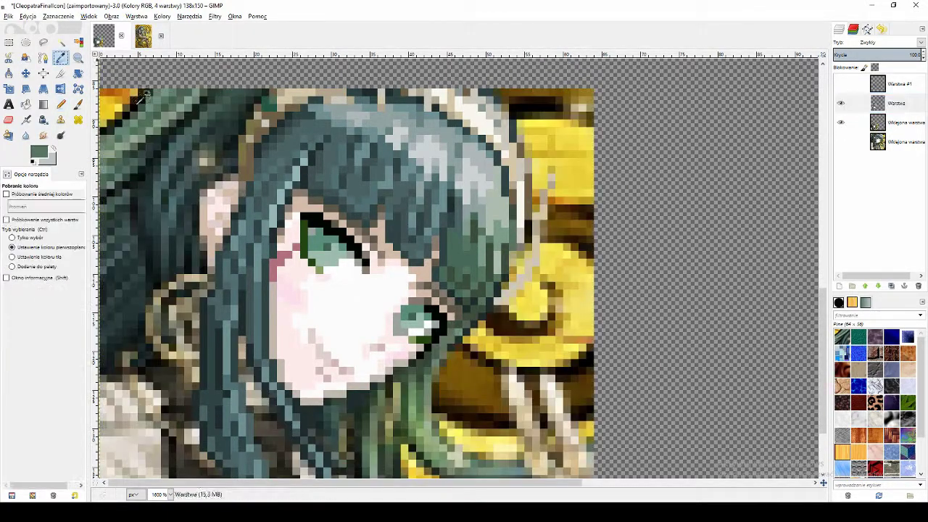
Step: Sample dark shades for the hair below the jaw and return to penciling on the drawing layer, checking against the scaled copy
scroll(452, 270, down, 3)
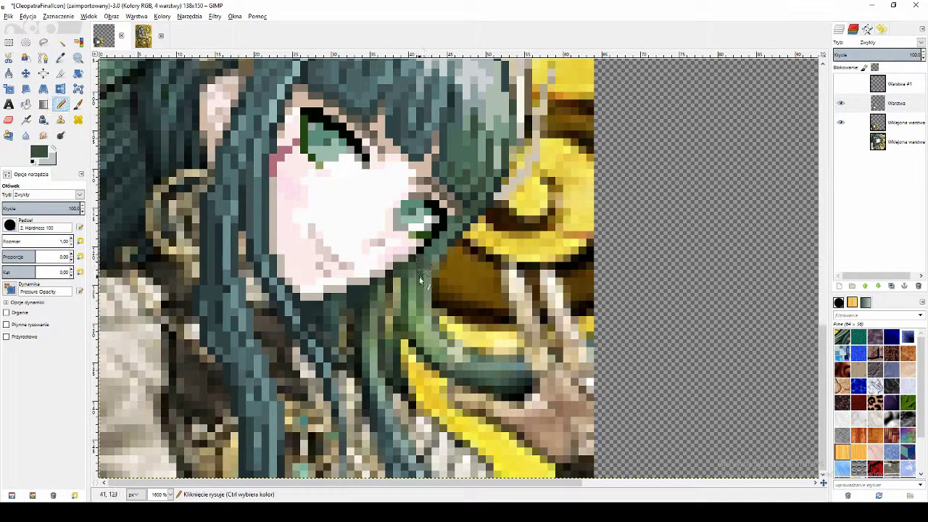
ctrl+click(542, 310)
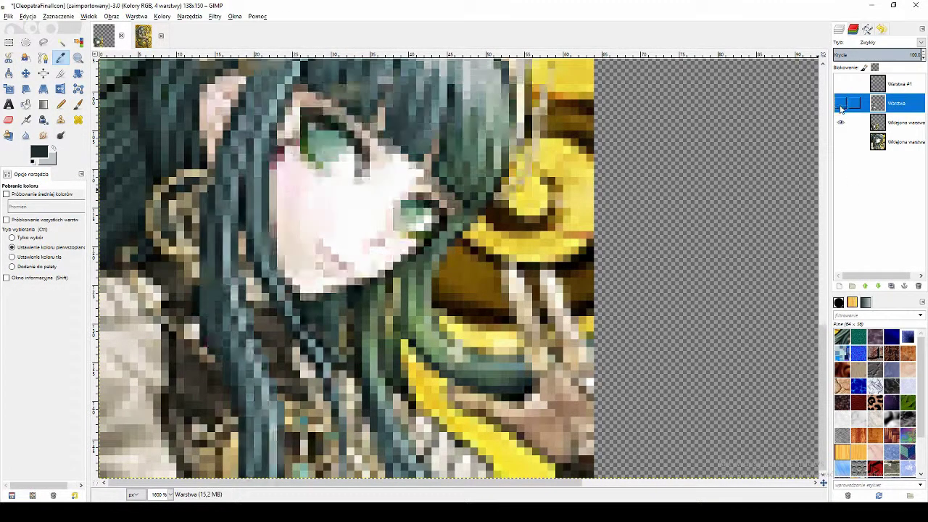
key(r)
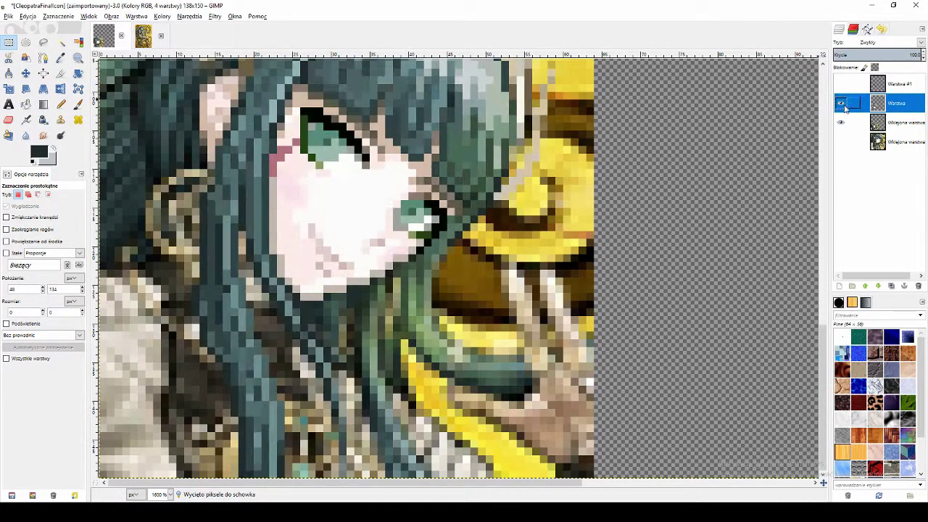
key(n)
click(897, 103)
click(840, 122)
click(841, 122)
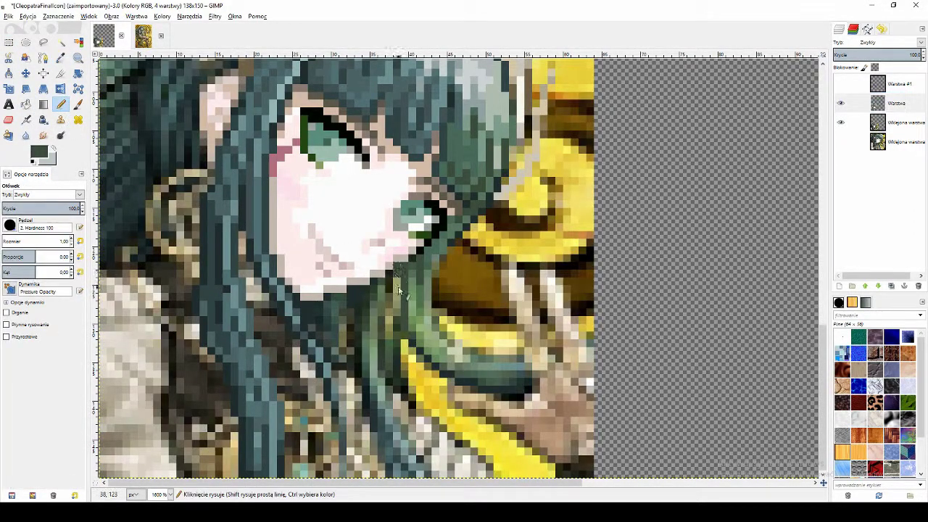
Step: Sample a dark teal and a mid green from the hair under the chin and pencil the top of the curling lock
ctrl+click(372, 289)
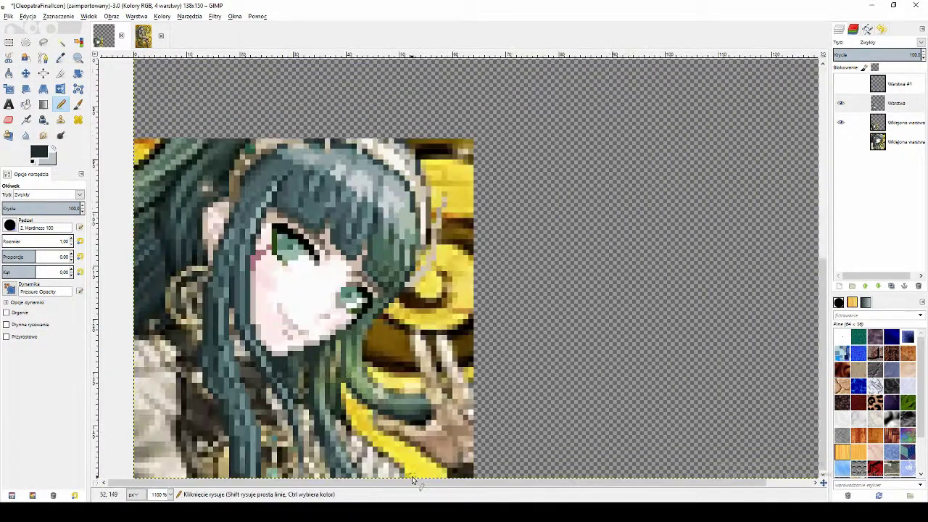
click(841, 122)
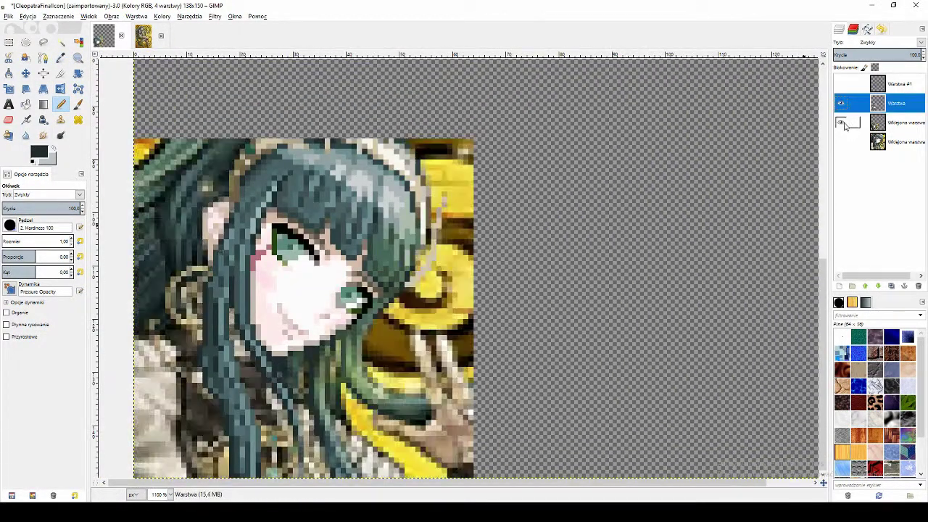
click(841, 121)
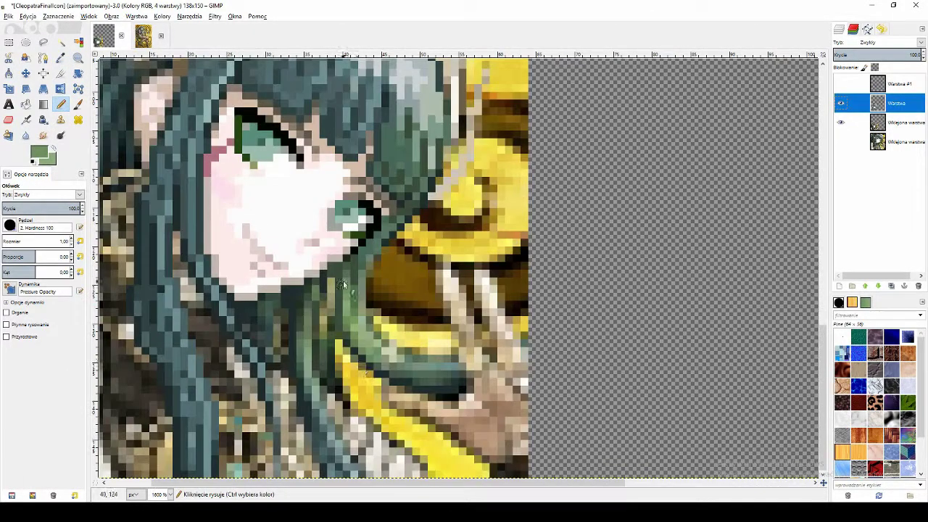
click(342, 280)
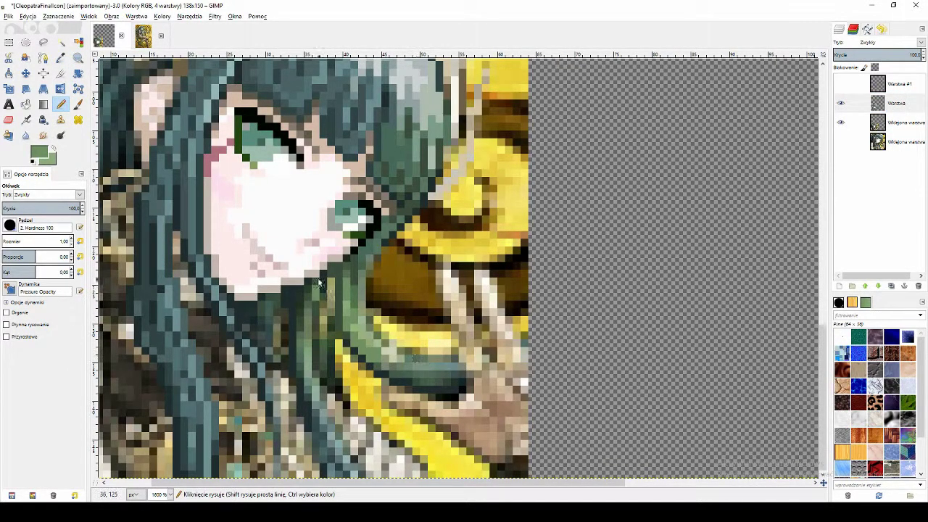
Step: Pick teal shades for the pencil to outline the curling lock below the jaw, rechecking the scaled copy's overall look
key(o)
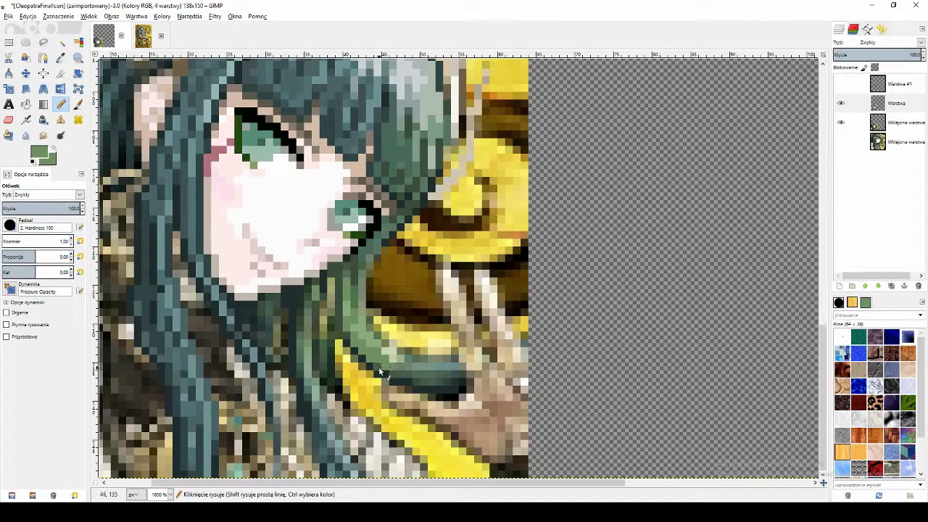
key(n)
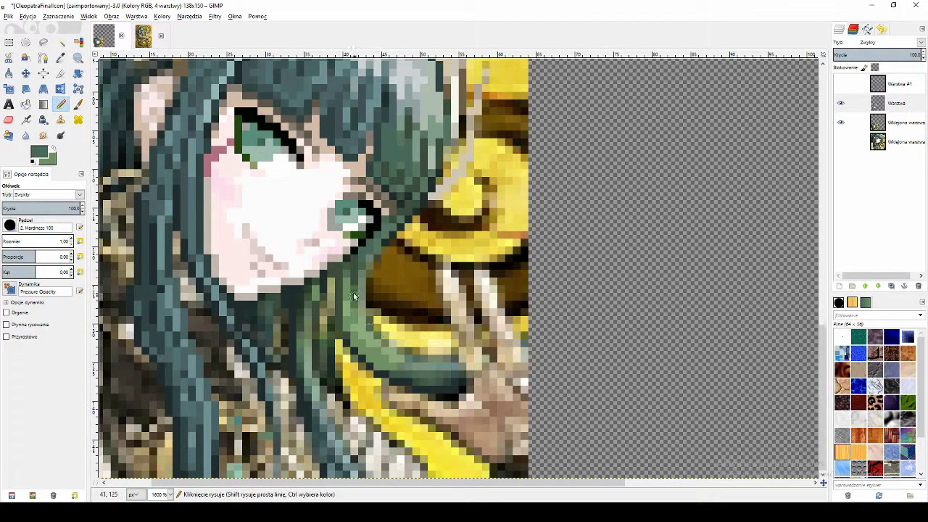
scroll(524, 415, down, 4)
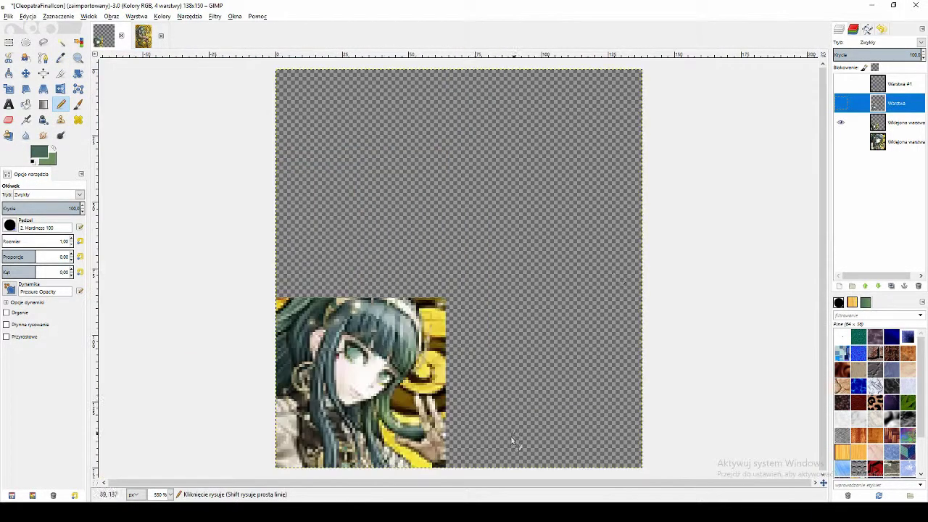
scroll(376, 420, up, 4)
key(o)
key(n)
key(o)
click(262, 75)
key(n)
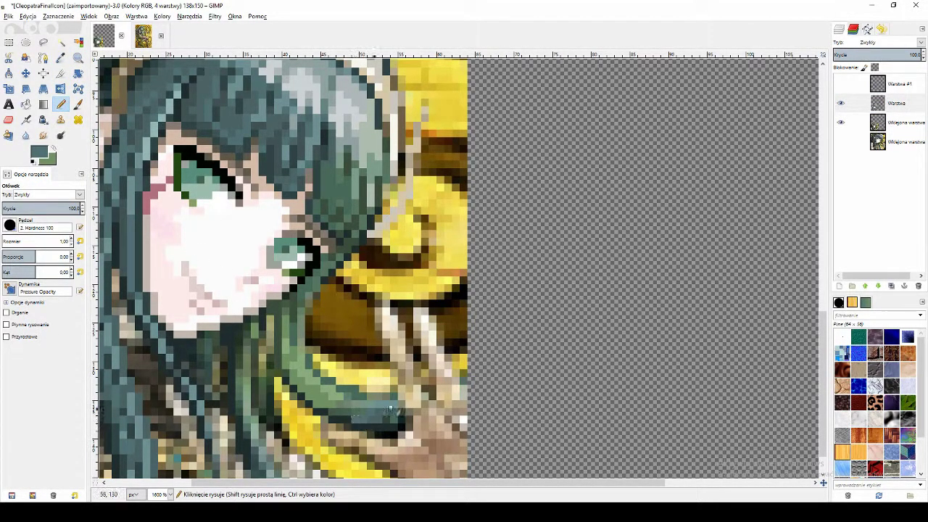
Step: Sample a blue-teal from the curling lock's end and a green from its middle for penciling the lock
click(79, 58)
click(280, 80)
click(61, 105)
key(o)
click(372, 406)
key(n)
ctrl+click(334, 390)
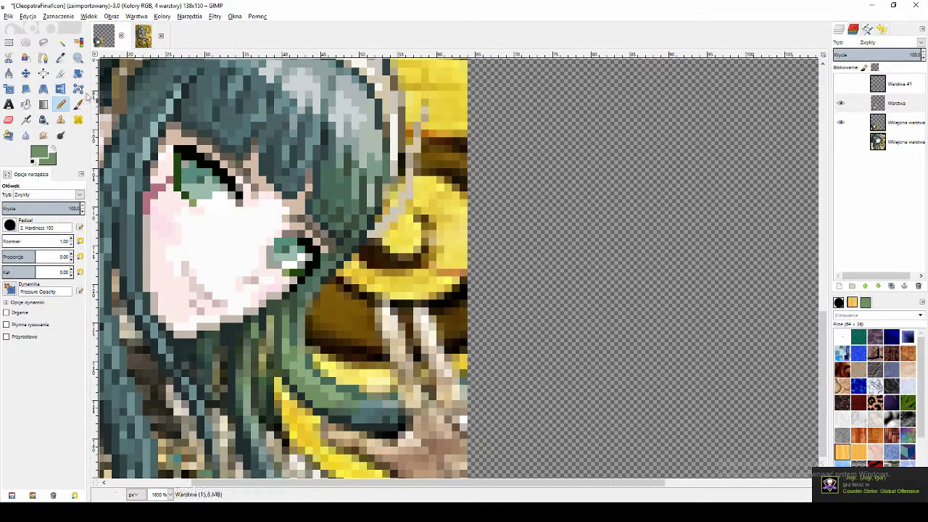
Step: Sample teal and blue-grey shades around the curling lock's tip for shading it with the pencil
ctrl+click(348, 414)
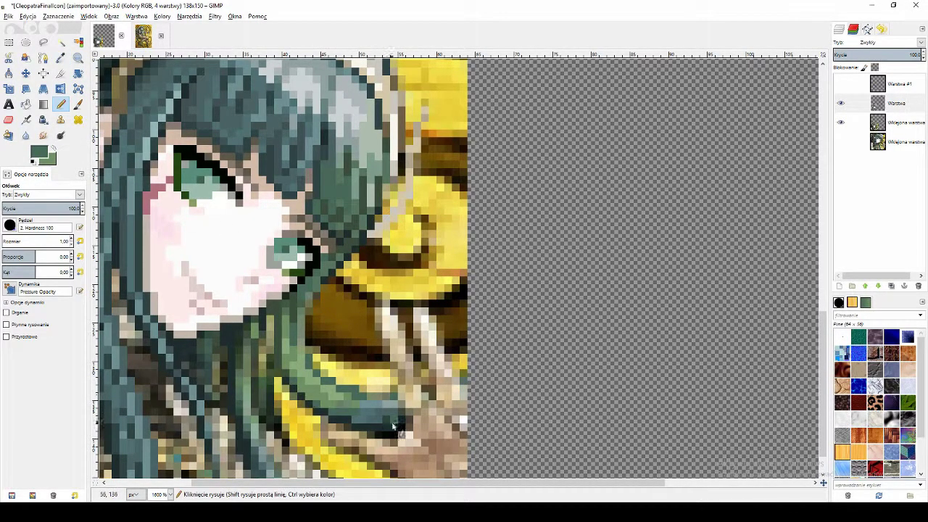
ctrl+click(348, 366)
ctrl+click(373, 412)
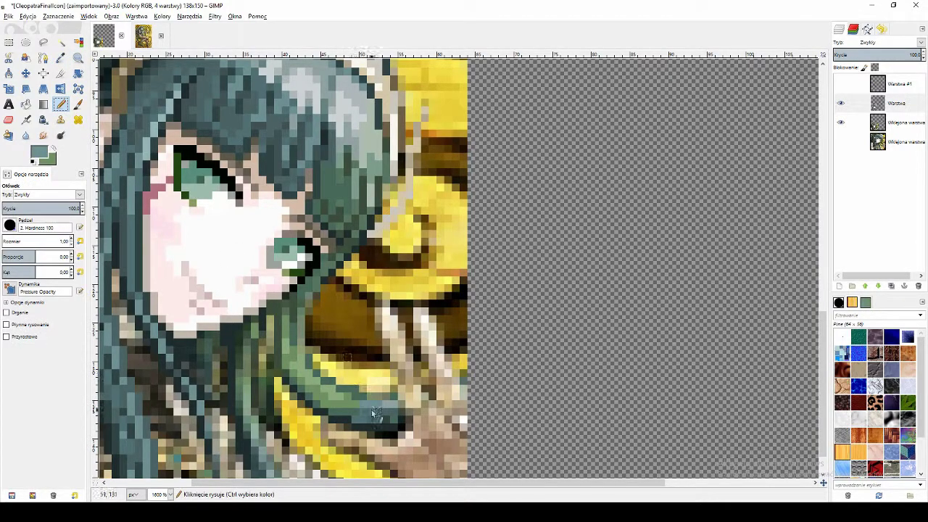
ctrl+click(392, 418)
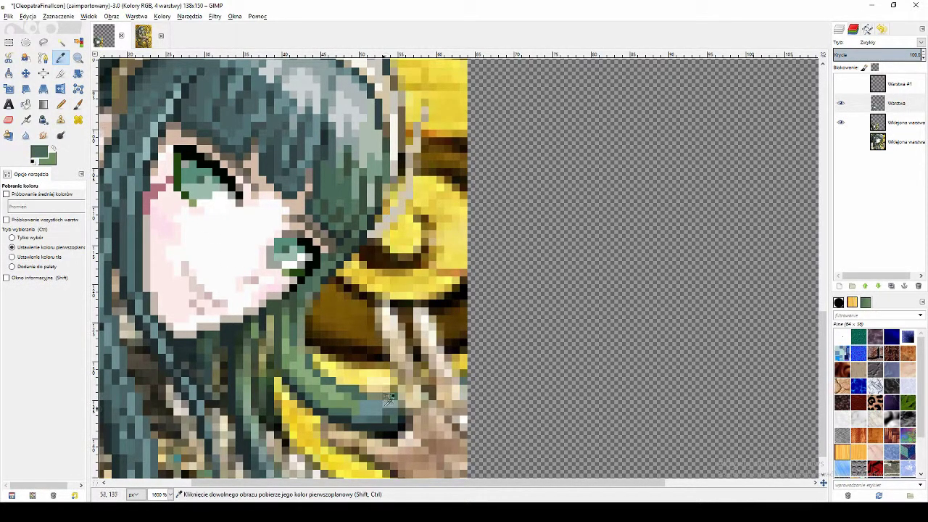
ctrl+click(384, 407)
Step: Compare the drawing layer with the scaled copy and sample greens along the curling lock's upper stem for the pencil
click(841, 103)
click(840, 103)
ctrl+click(300, 348)
ctrl+click(247, 371)
ctrl+click(302, 327)
ctrl+click(297, 325)
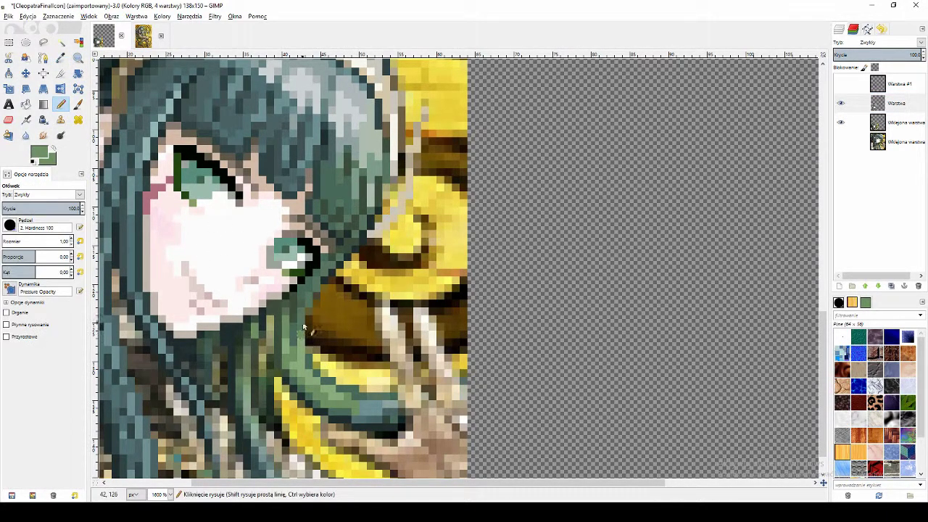
Step: Sample a dark green beneath the jaw and pencil a short vertical stroke at the top of the curling lock
click(841, 123)
click(840, 122)
ctrl+click(273, 310)
drag(285, 302, 284, 315)
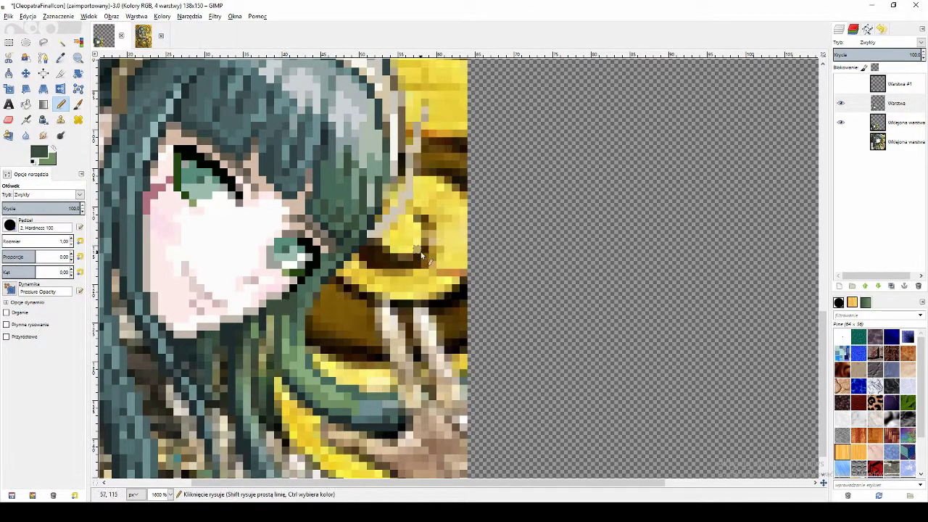
Step: Show the full-size reference portrait layer to compare it with the small pixel icon
scroll(596, 329, down, 3)
scroll(462, 440, up, 4)
scroll(462, 440, down, 4)
scroll(410, 461, up, 3)
scroll(229, 276, down, 3)
click(841, 142)
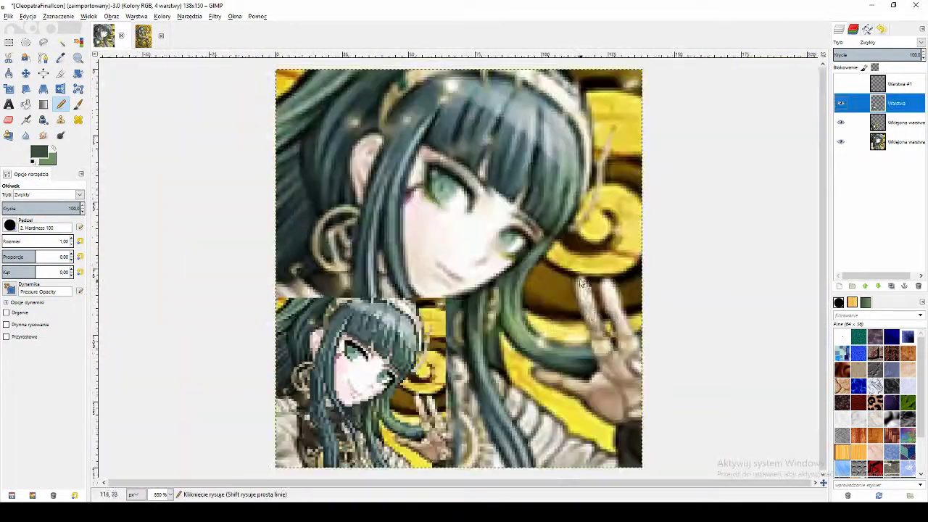
Step: Sample a grey-brown from the fingers and pencil the outer edge of the first raised finger on the Warstwa layer
scroll(435, 461, up, 2)
click(899, 122)
click(897, 103)
scroll(432, 462, up, 1)
ctrl+click(397, 275)
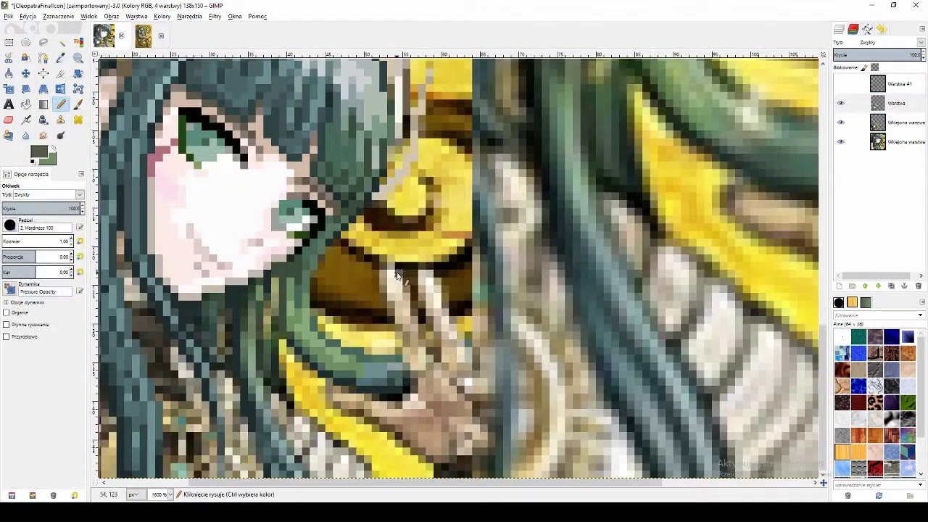
click(840, 142)
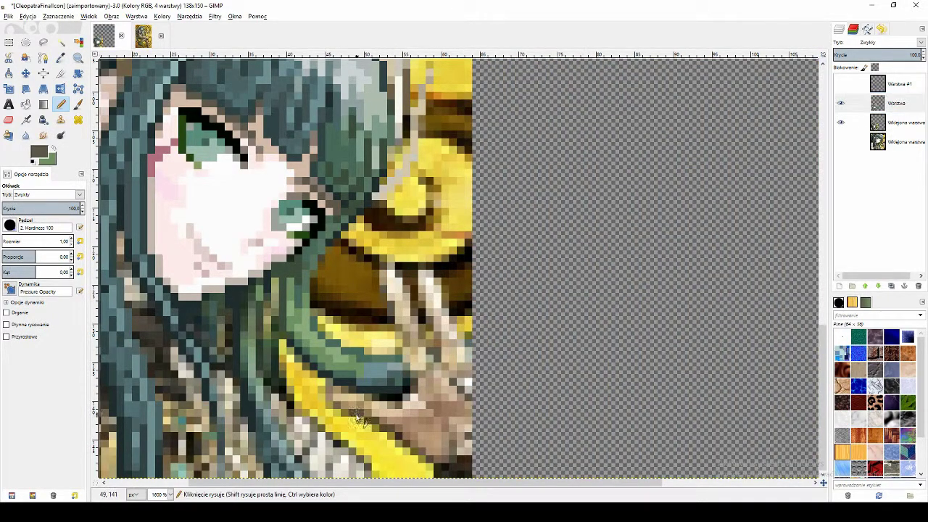
ctrl+click(426, 317)
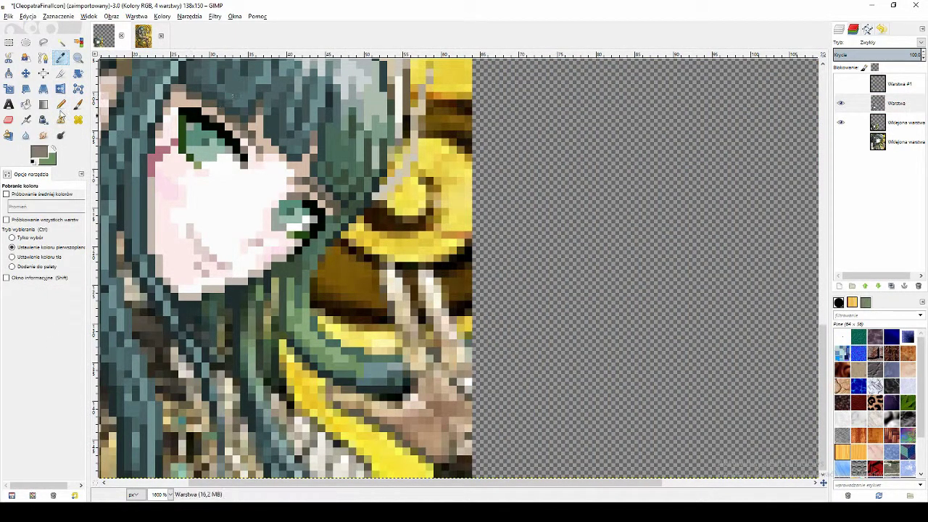
drag(384, 281, 388, 264)
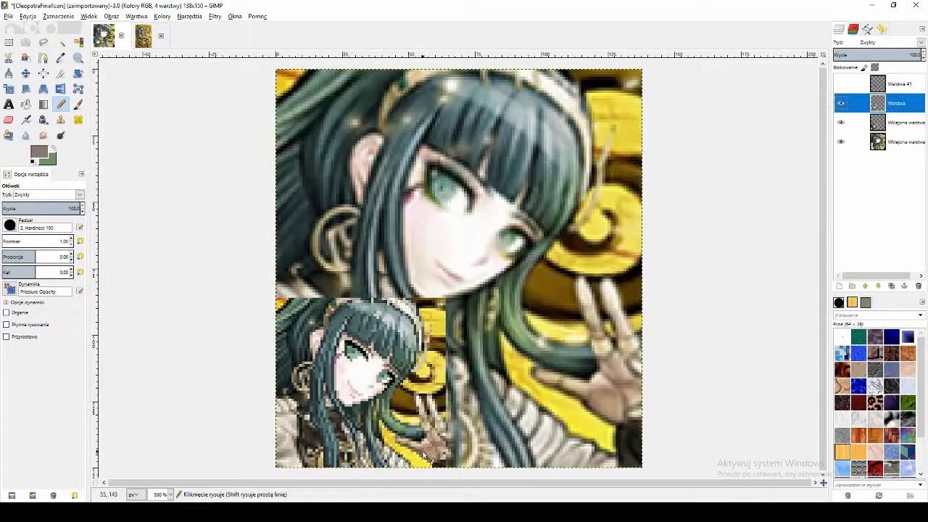
Step: Pencil white and pale pink highlights along the two raised fingers of the small icon
scroll(423, 433, up, 5)
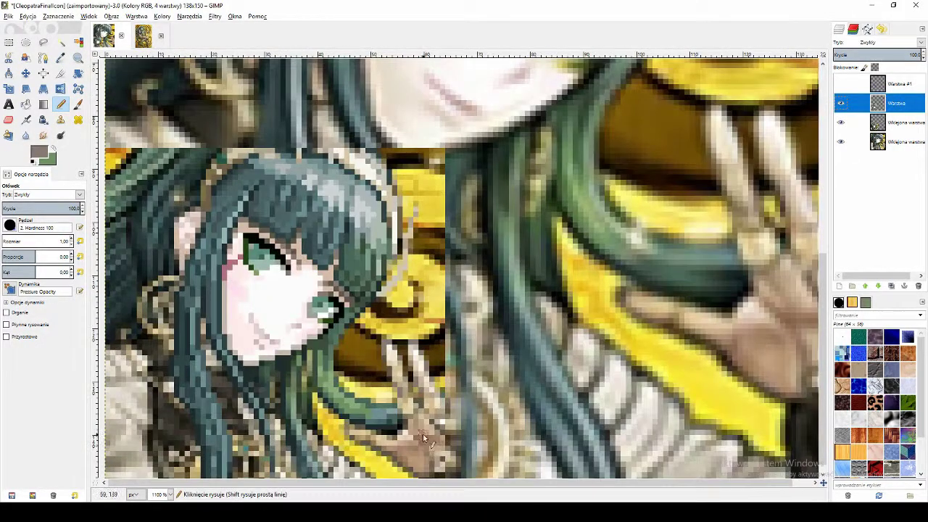
scroll(444, 460, down, 3)
scroll(426, 443, up, 3)
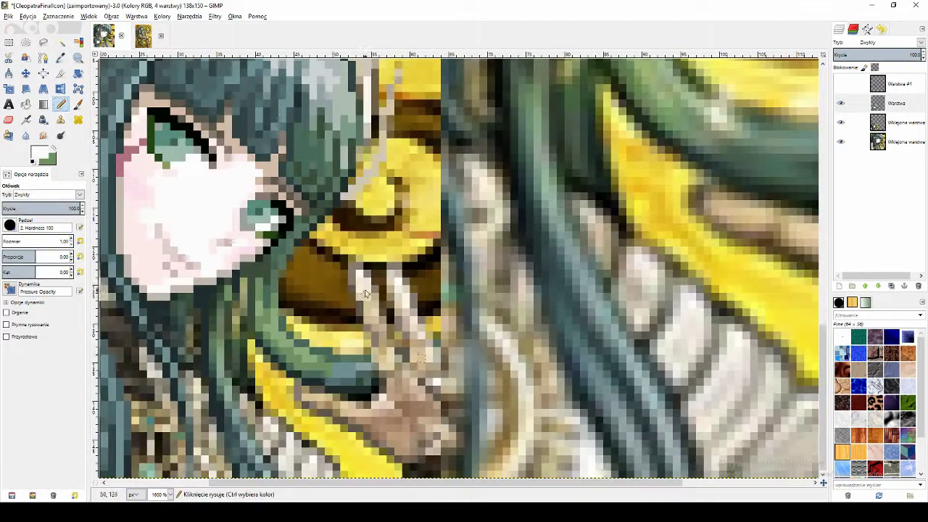
click(366, 291)
ctrl+click(472, 352)
click(376, 302)
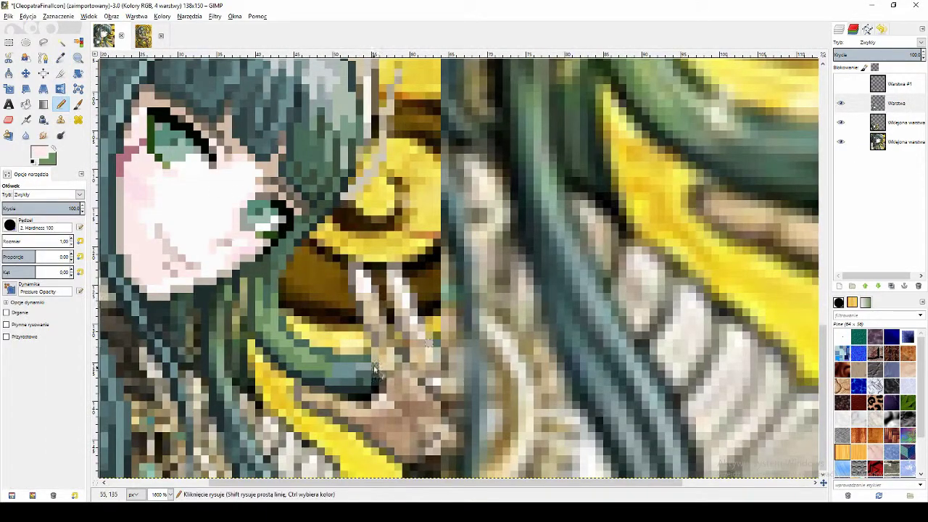
Step: Sample beige and brown skin tones from the small pasted portrait and pencil them over the finger bases and palm
click(899, 123)
click(358, 344)
key(n)
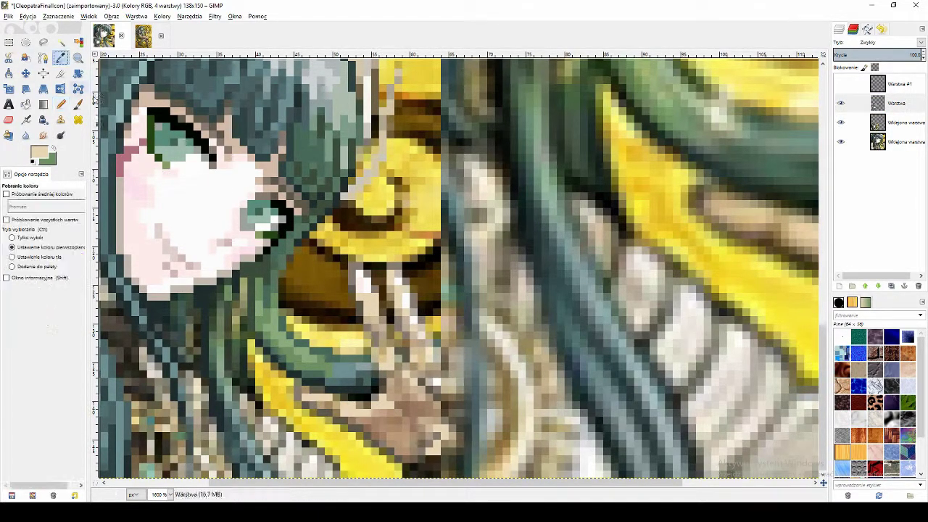
key(o)
click(376, 424)
key(n)
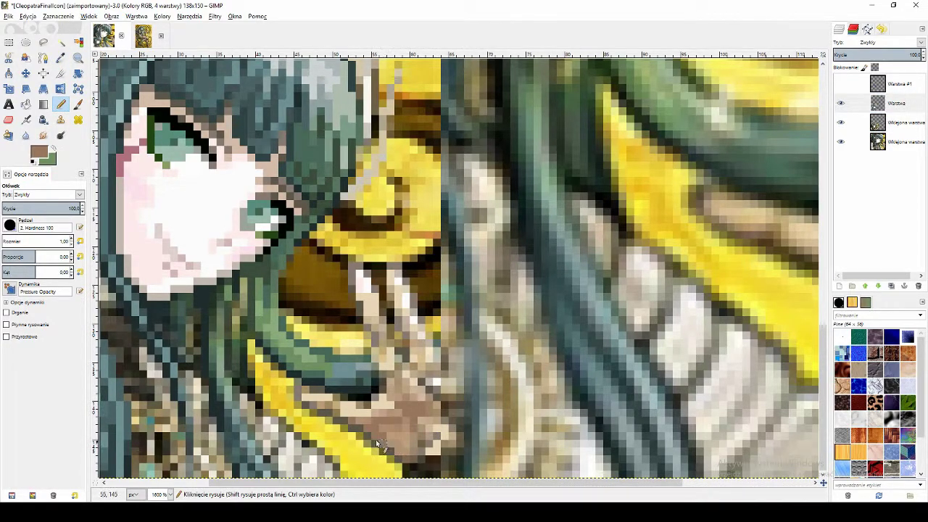
Step: Cut the stray pixels beyond the hand's outer edge and pencil light beige tones sampled from Wklejona warstwa #1 onto the hand
key(ctrl+x)
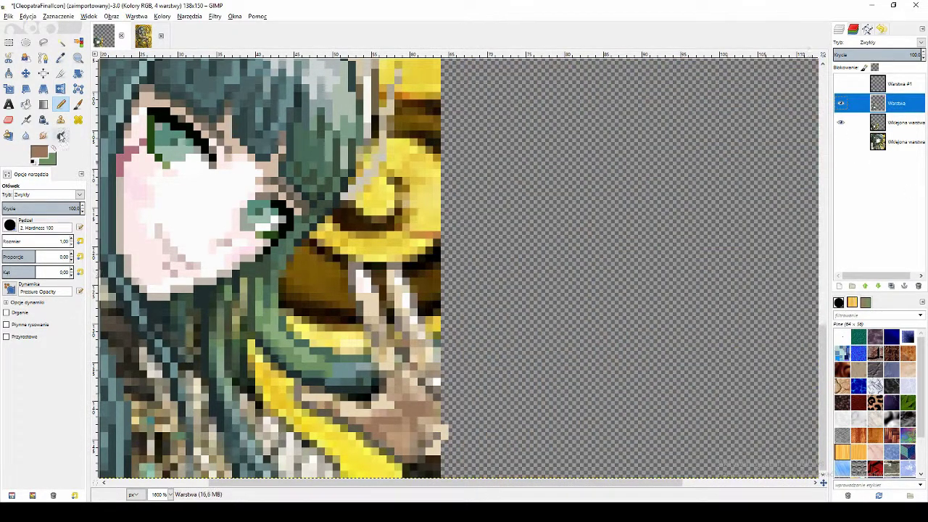
key(o)
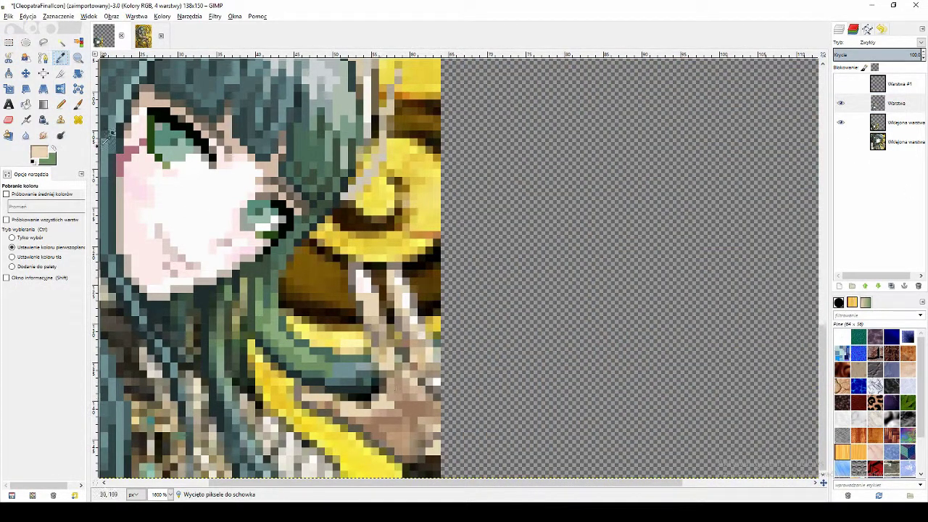
key(n)
click(874, 105)
key(o)
click(874, 122)
key(n)
click(874, 104)
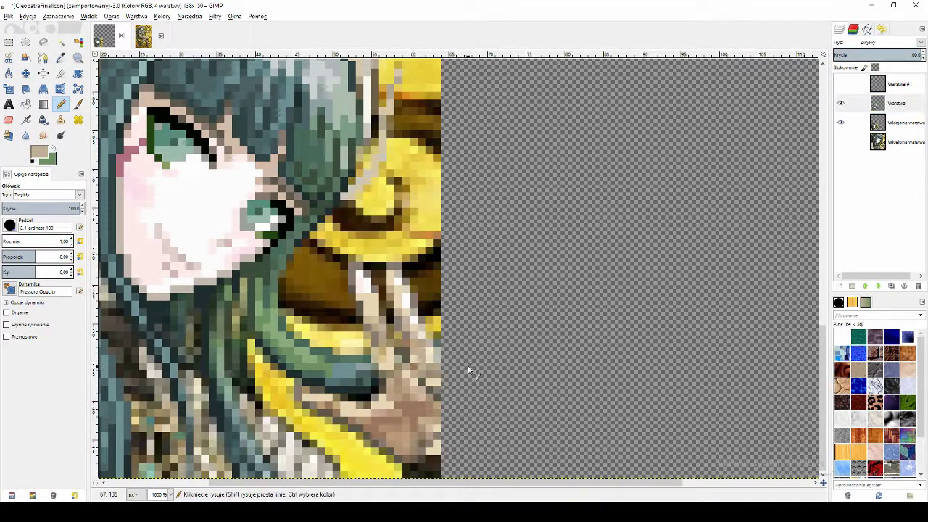
key(o)
key(n)
Step: Sample the pinkish beige at the second finger's base from Wklejona warstwa #1 and pencil it on the Warstwa layer
click(841, 105)
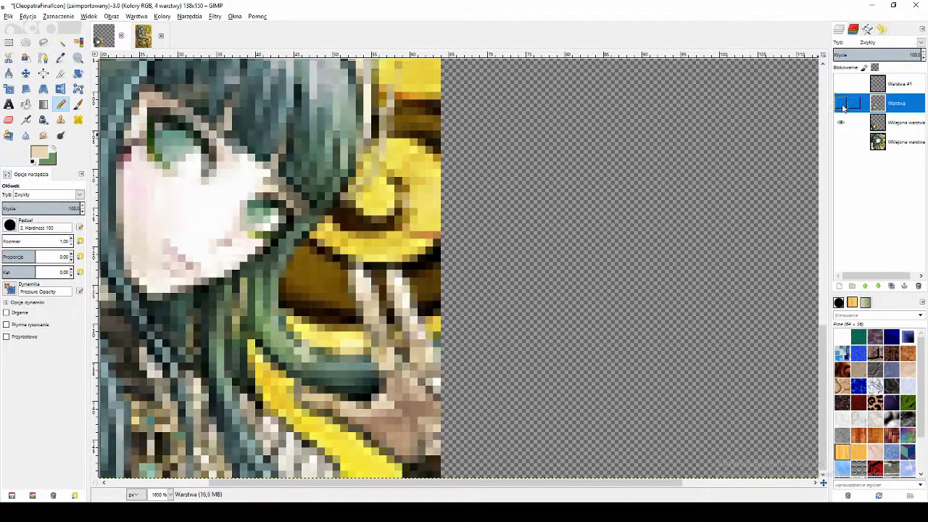
click(841, 104)
click(880, 123)
key(o)
click(414, 341)
key(n)
click(880, 103)
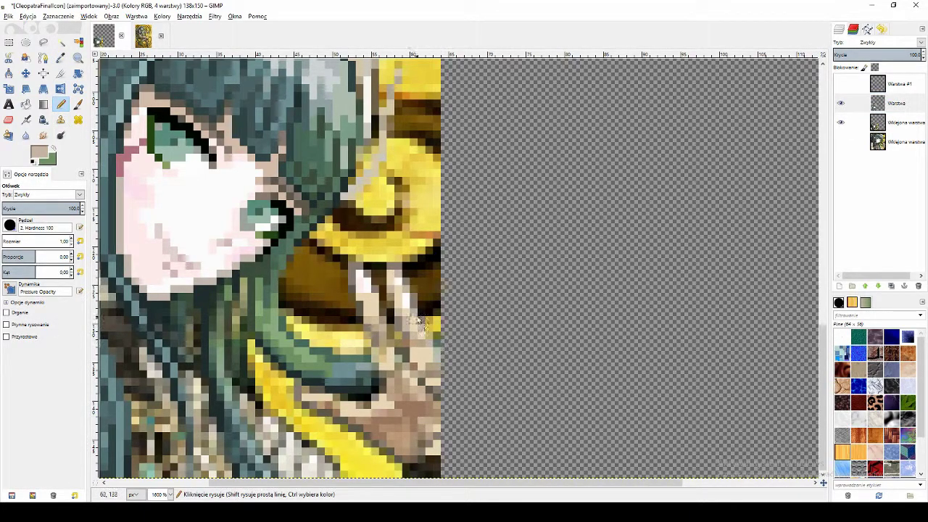
Step: Examine the hand with the Warstwa layer alternately hidden and shown
click(859, 107)
click(841, 104)
click(840, 104)
click(841, 103)
click(841, 104)
click(841, 104)
click(841, 103)
click(840, 103)
click(841, 103)
Step: Sample a brown skin tone and pencil it onto the upper palm, checking it against the small pasted portrait
ctrl+click(385, 404)
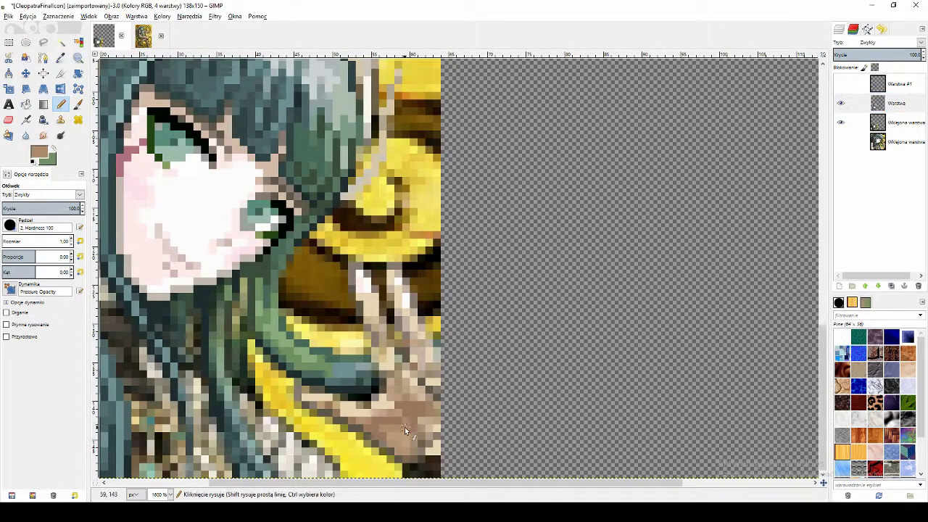
click(421, 410)
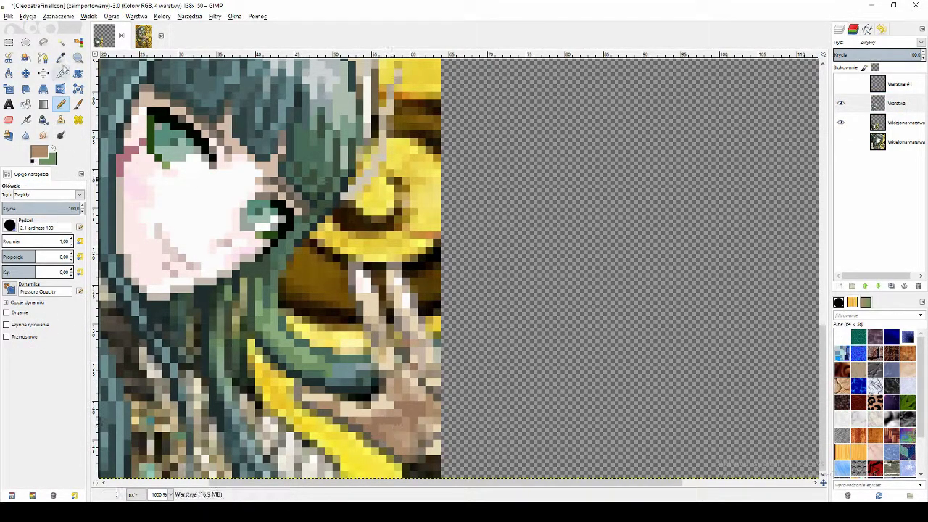
click(61, 58)
click(840, 103)
click(840, 103)
Step: Sample the finger's pinkish beige and pencil it along the lower part of the second finger
click(603, 129)
click(842, 104)
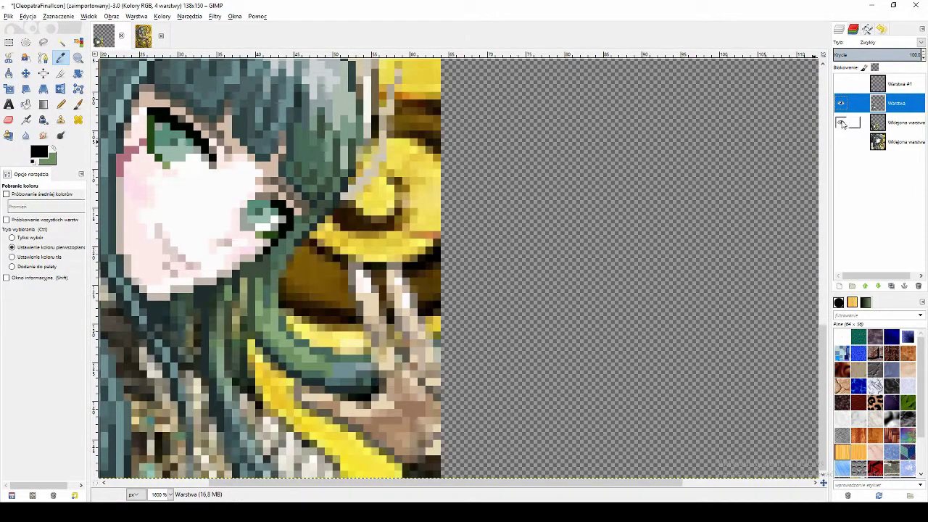
click(842, 105)
click(841, 123)
click(840, 122)
click(396, 305)
key(n)
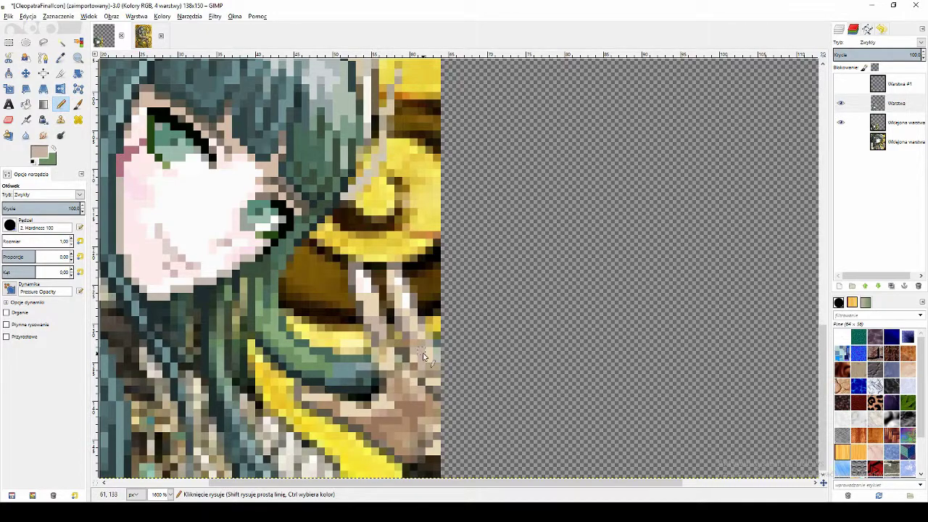
Step: Pencil the palm in sampled brown and the hand's lower outline beside the yellow band in grey-brown
key(o)
click(406, 426)
key(n)
key(o)
click(378, 418)
click(840, 123)
click(840, 122)
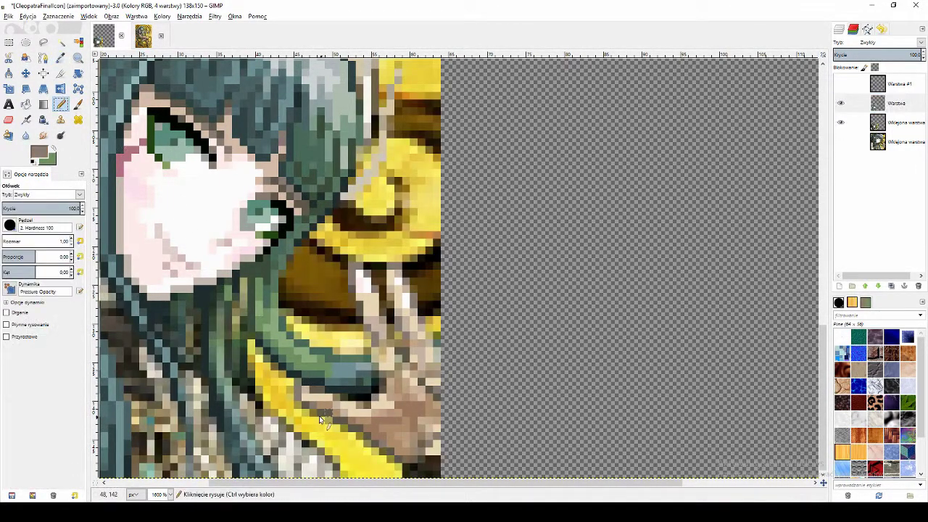
click(841, 123)
click(841, 122)
Step: Sample light beige at the first finger's base from Wklejona warstwa #1 and pencil it on the Warstwa layer
key(o)
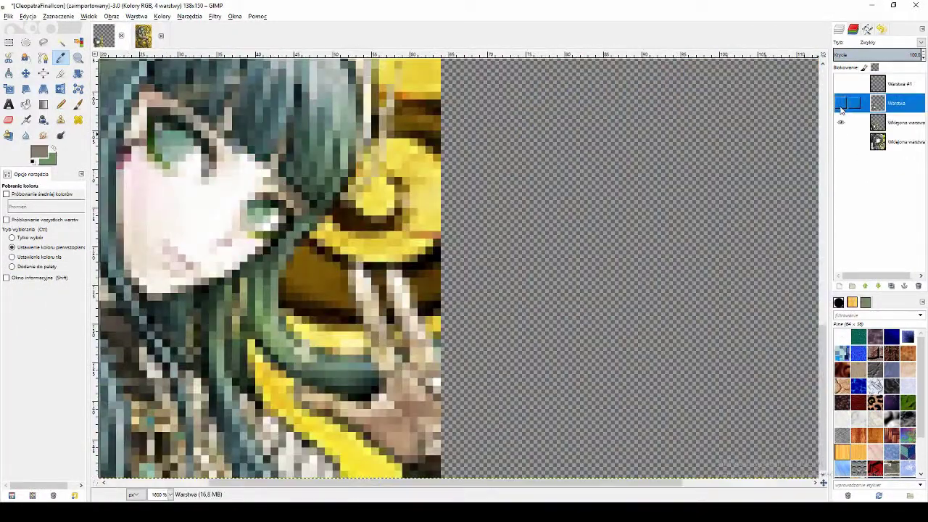
click(388, 344)
click(878, 122)
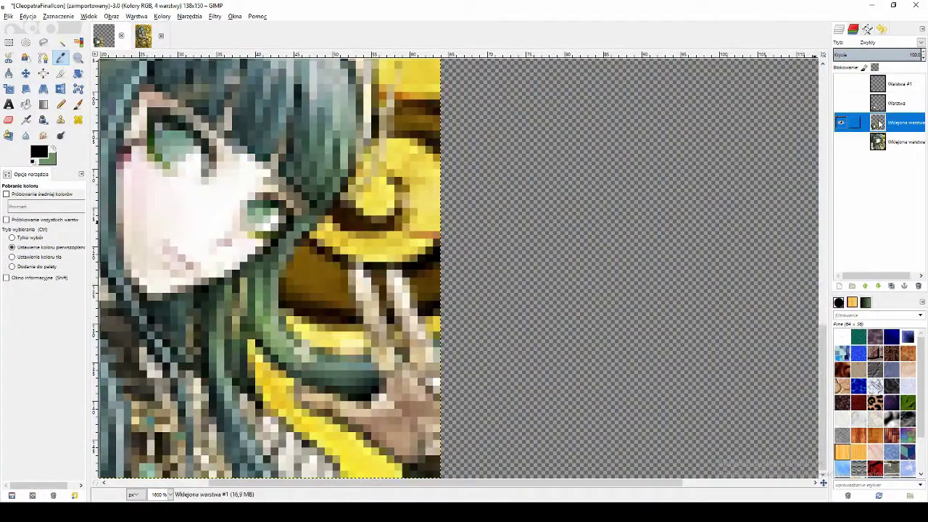
click(388, 345)
click(878, 103)
click(840, 104)
key(n)
click(840, 106)
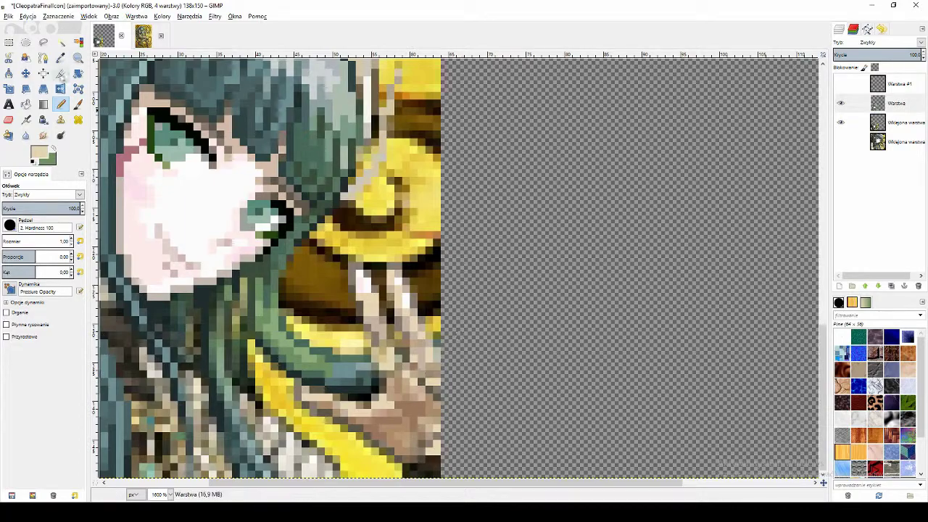
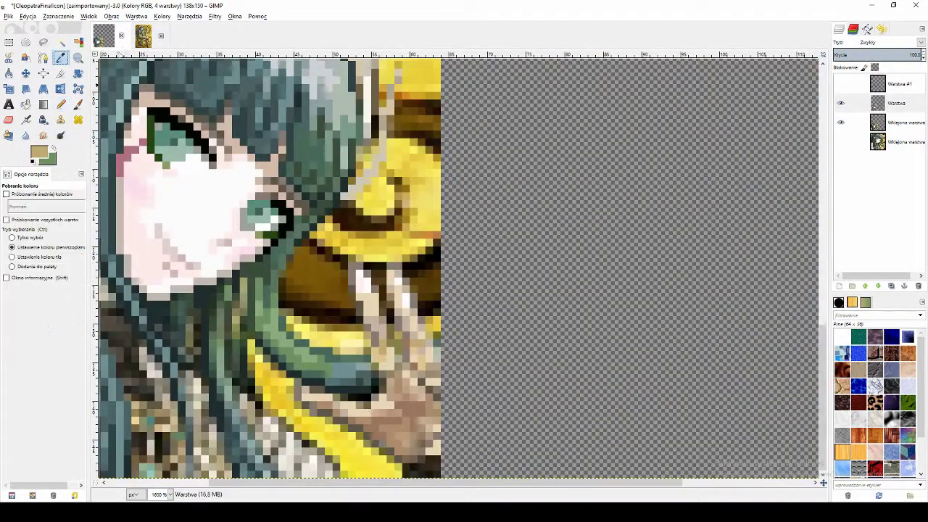
Step: Sample more skin tones from Wklejona warstwa #1 and pencil the knuckles and outer fingers of the hand
click(897, 122)
click(439, 364)
click(896, 103)
key(n)
click(428, 349)
key(o)
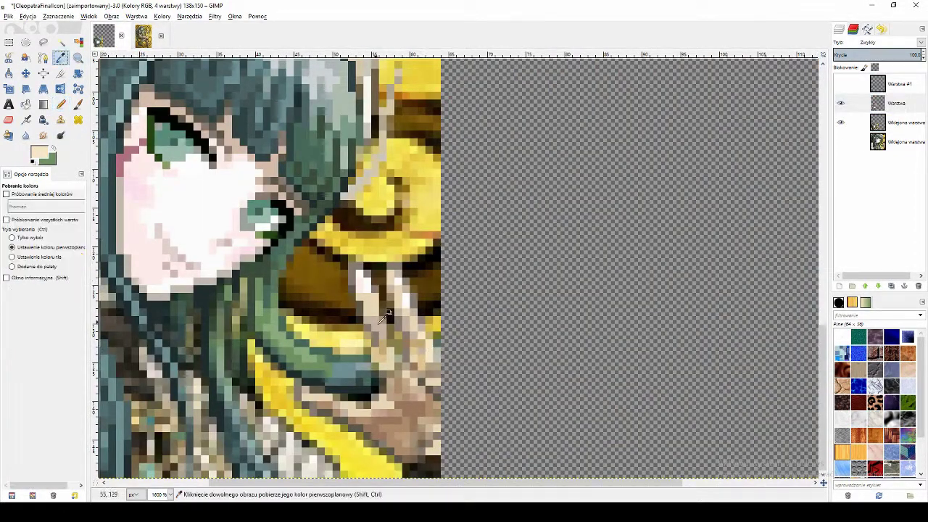
click(426, 338)
key(n)
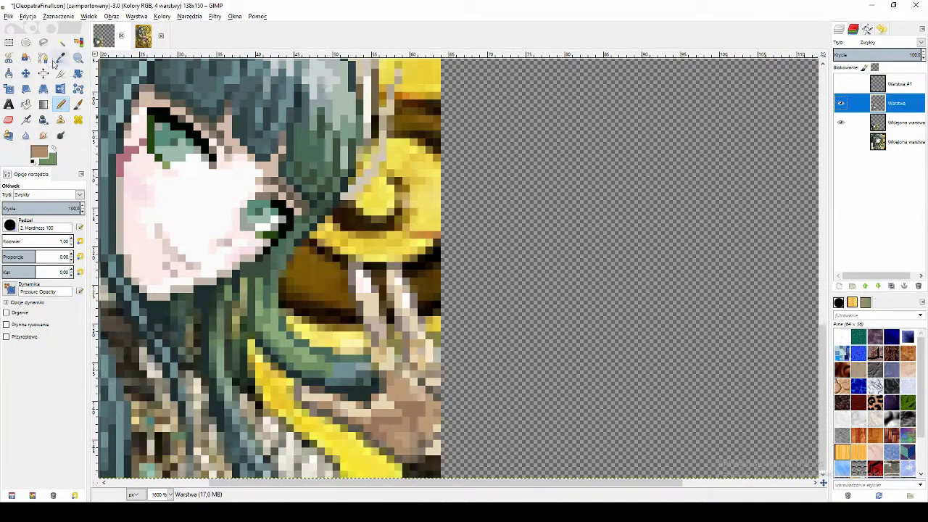
Step: Recolour the black tip of the curved hair lock in dark teal and pencil sampled beige along the upper palm
click(61, 104)
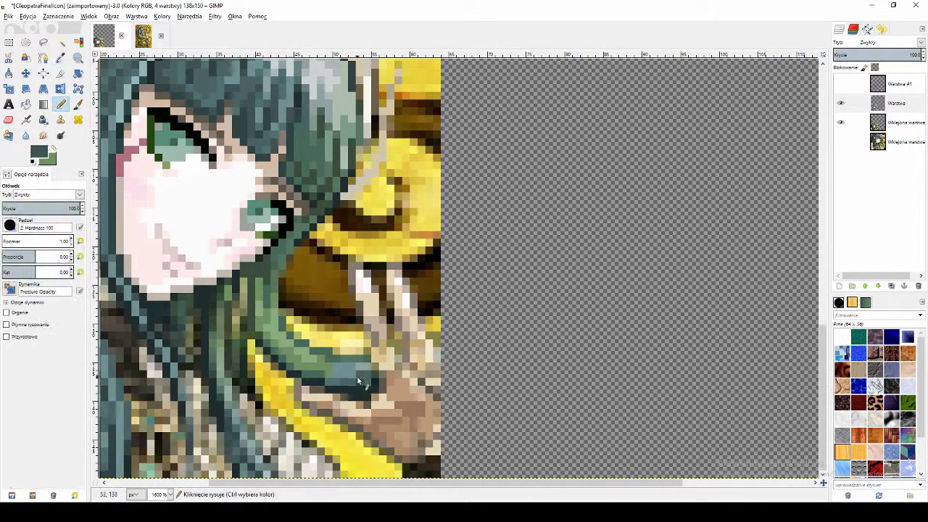
key(o)
click(389, 371)
click(674, 190)
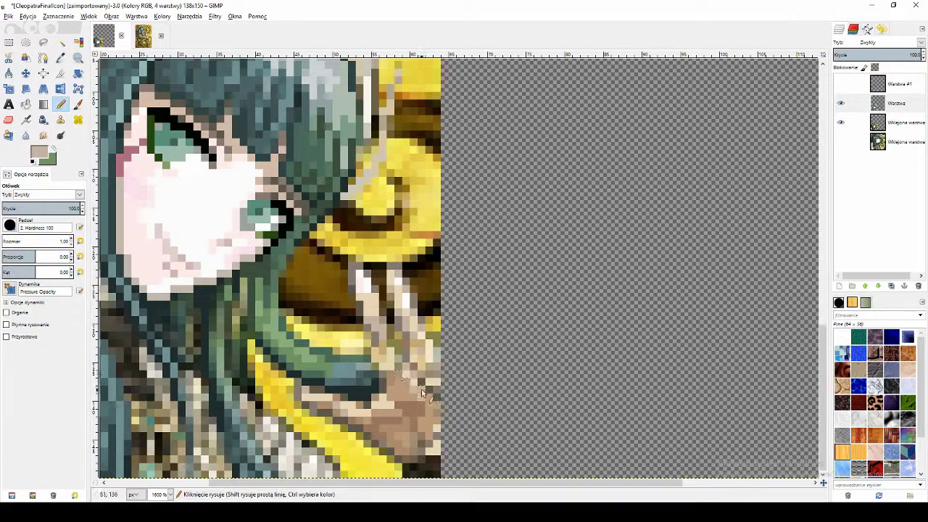
click(896, 103)
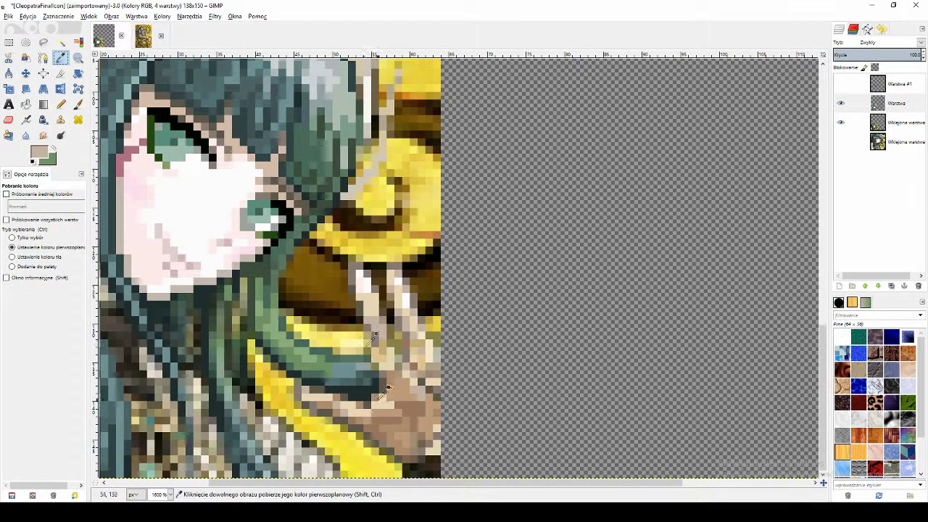
Step: Shade the lower fingers and their edges with sampled grey-brown, pinkish beige and brown
click(369, 331)
key(n)
key(o)
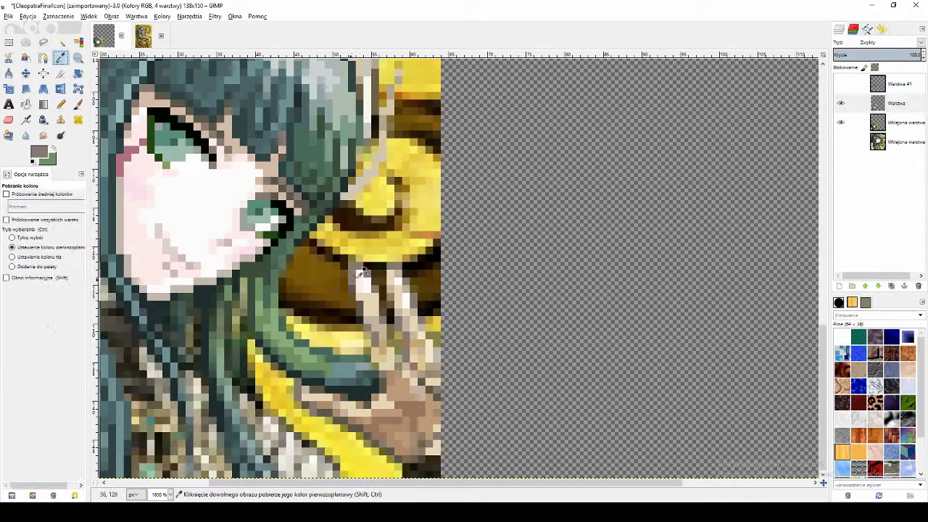
key(n)
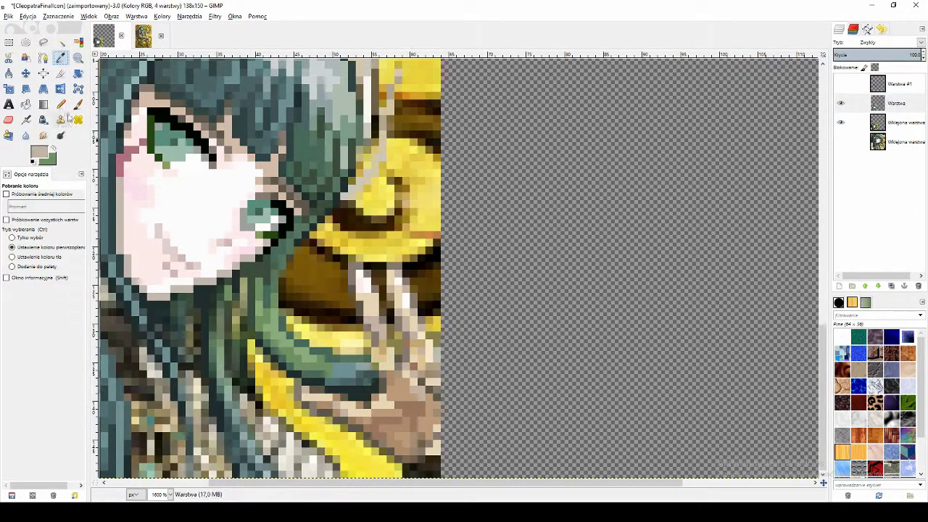
key(n)
key(o)
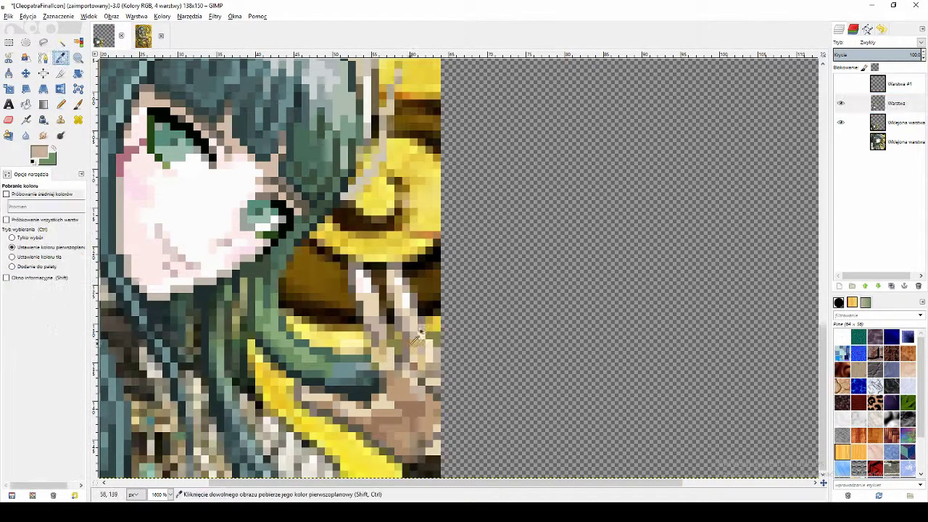
key(o)
click(61, 106)
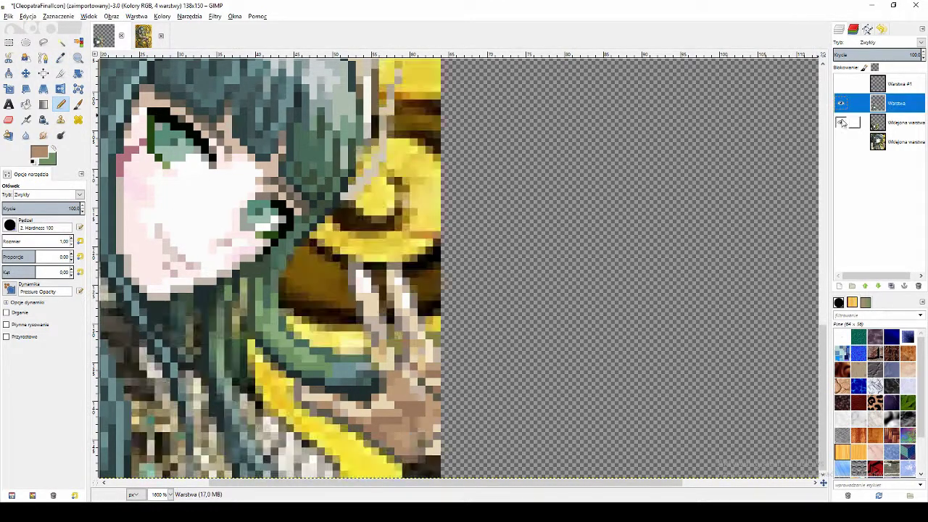
Step: Hide Wklejona warstwa #1 and show the full-size portrait layer to check the pencilled drawing against it
click(840, 122)
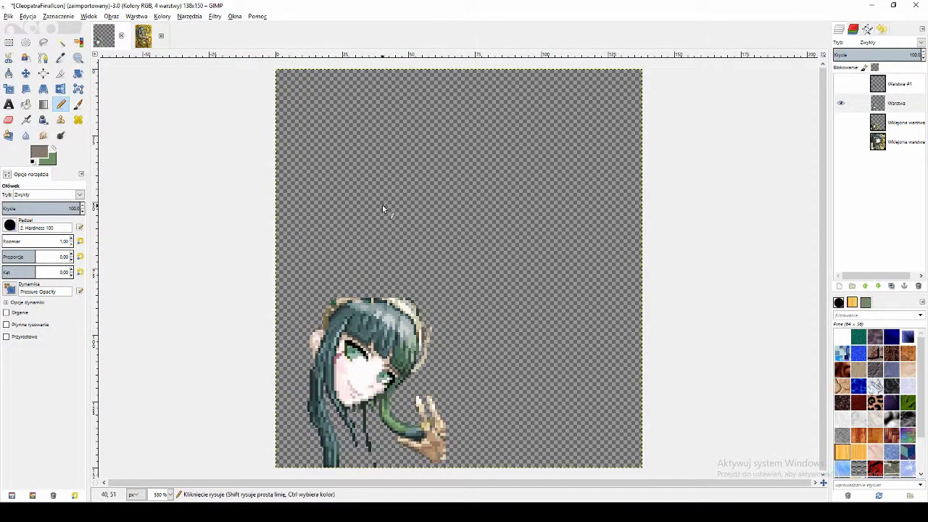
click(840, 141)
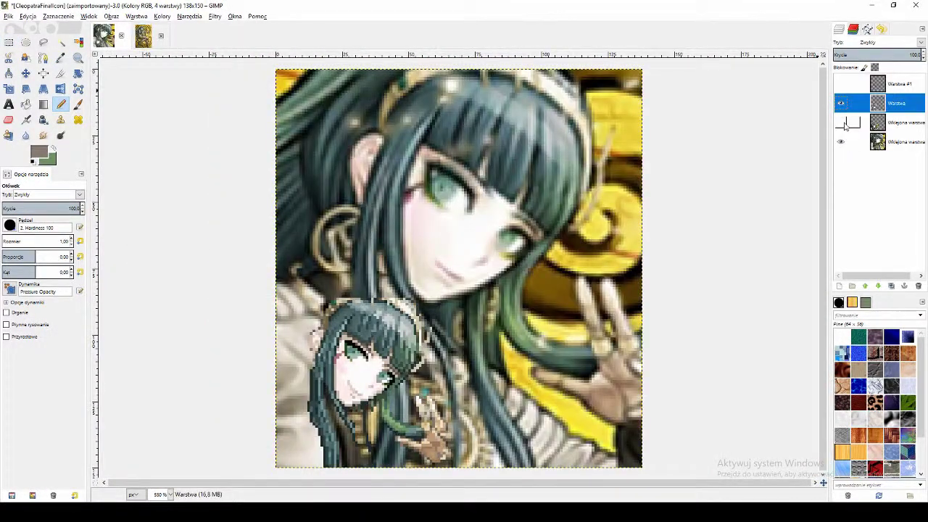
Step: Hide the full-size portrait layer and sample a grey-brown from the drawn hand for pencilling
scroll(810, 133, up, 1)
scroll(811, 133, down, 2)
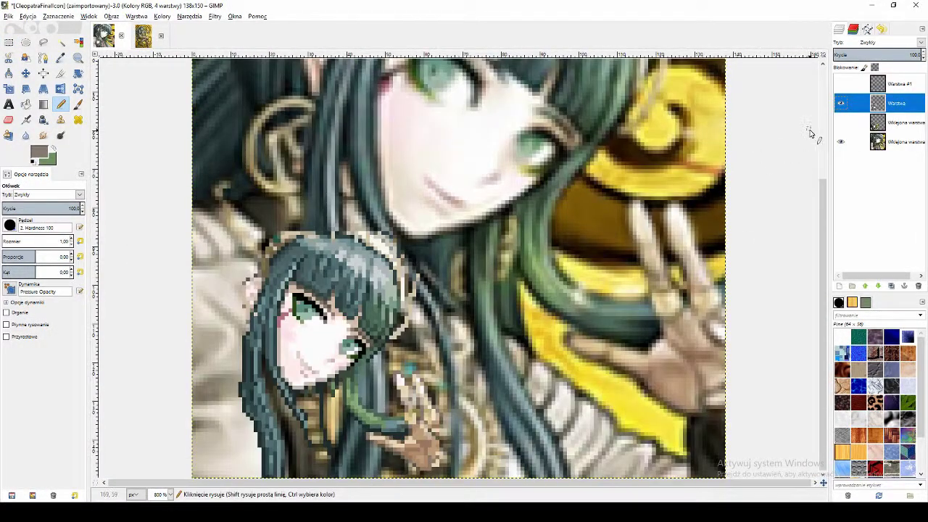
click(841, 142)
scroll(463, 435, up, 2)
scroll(355, 435, up, 1)
ctrl+click(304, 249)
click(60, 58)
click(314, 250)
click(61, 104)
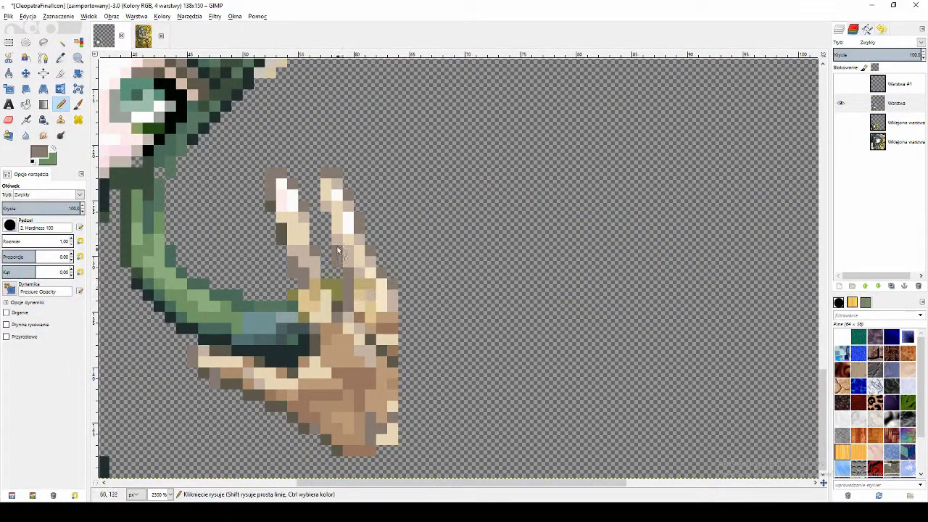
Step: Review the drawn hand on its own and show Wklejona warstwa #1 beneath the drawing again
scroll(428, 300, down, 2)
scroll(380, 312, up, 2)
scroll(499, 299, down, 1)
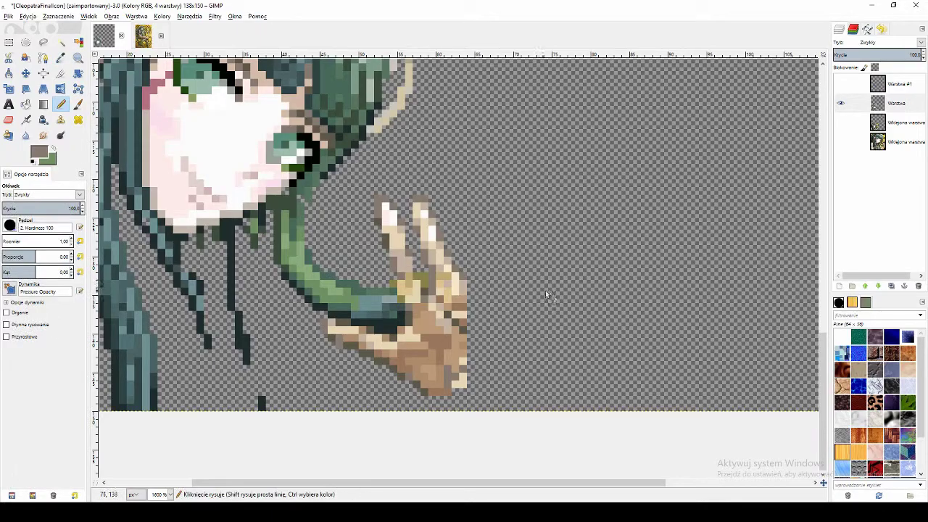
scroll(528, 297, down, 3)
scroll(535, 326, up, 2)
click(842, 124)
click(842, 124)
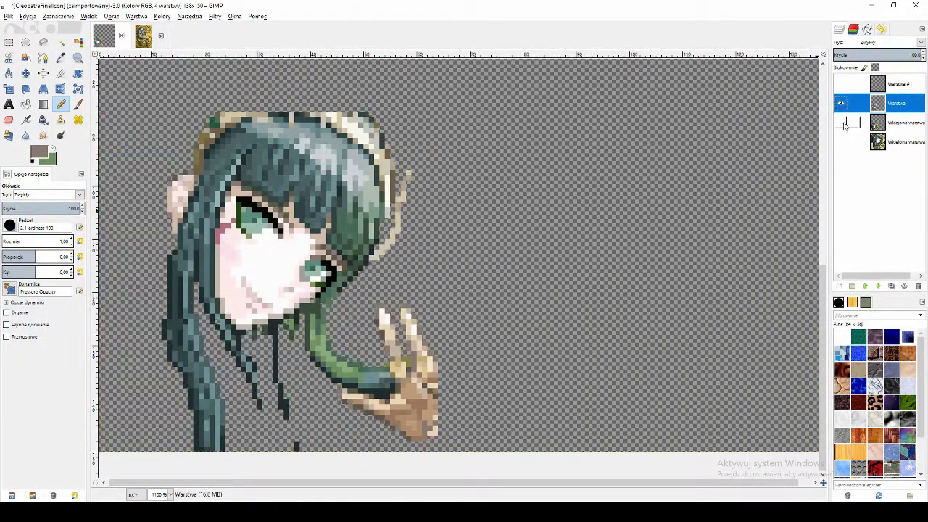
click(843, 124)
scroll(725, 167, down, 2)
click(143, 37)
click(104, 36)
Step: Sample light beige from the hanging hair ornament and pencil the ring of the hoop earring
scroll(454, 410, up, 3)
scroll(458, 399, down, 2)
scroll(458, 396, up, 3)
key(o)
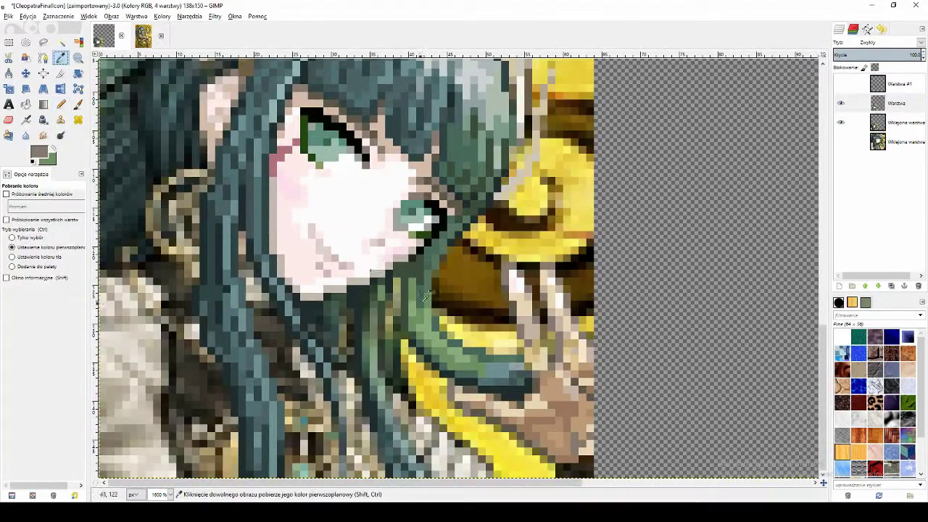
click(143, 37)
click(104, 36)
scroll(536, 189, up, 2)
click(536, 191)
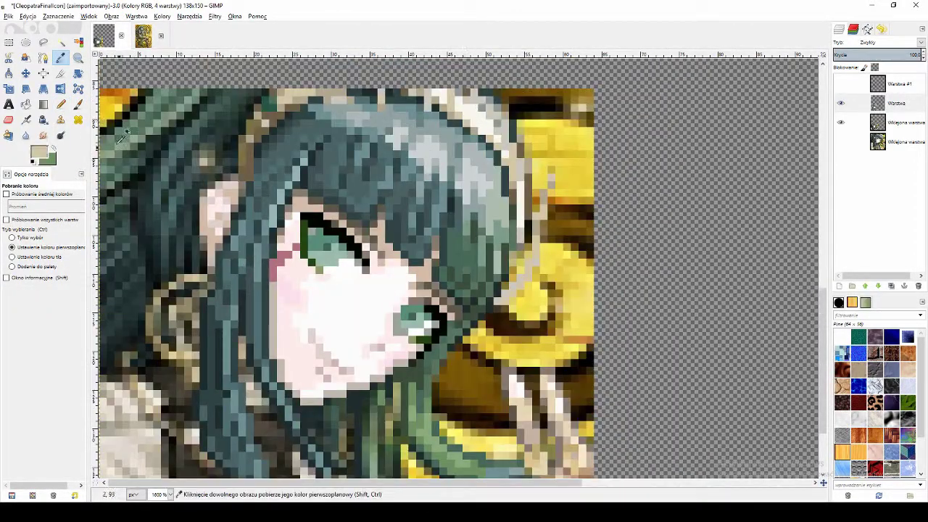
key(n)
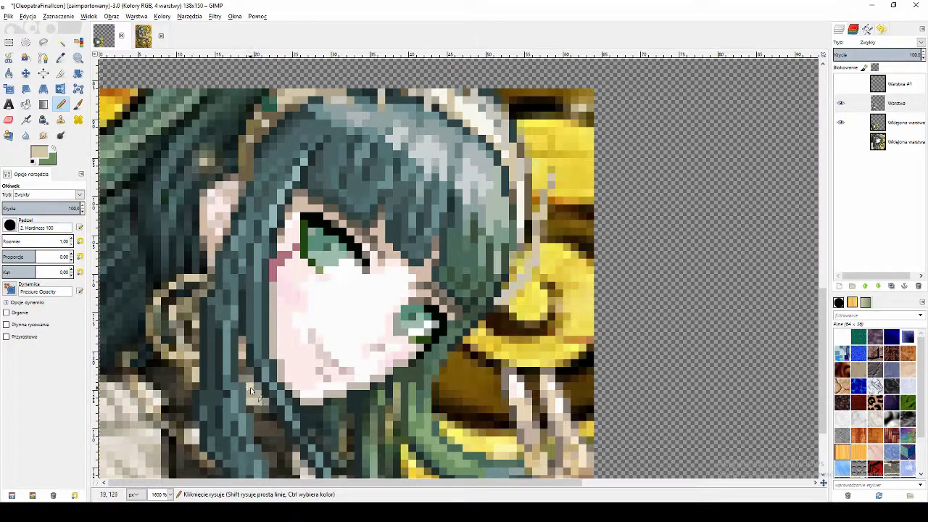
scroll(250, 392, down, 3)
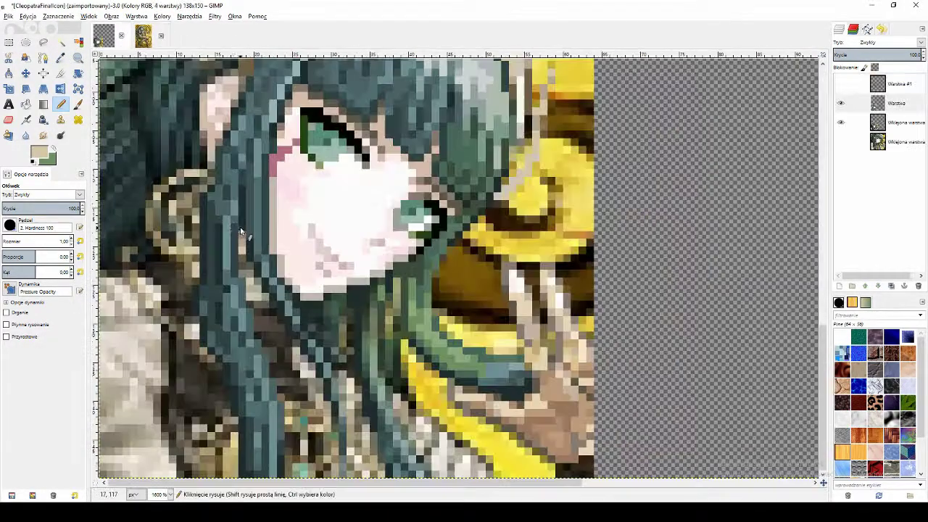
Step: Shade the hoop earring with taupe, brown and olive-brown sampled from the headband
key(o)
scroll(489, 112, up, 3)
click(487, 114)
key(n)
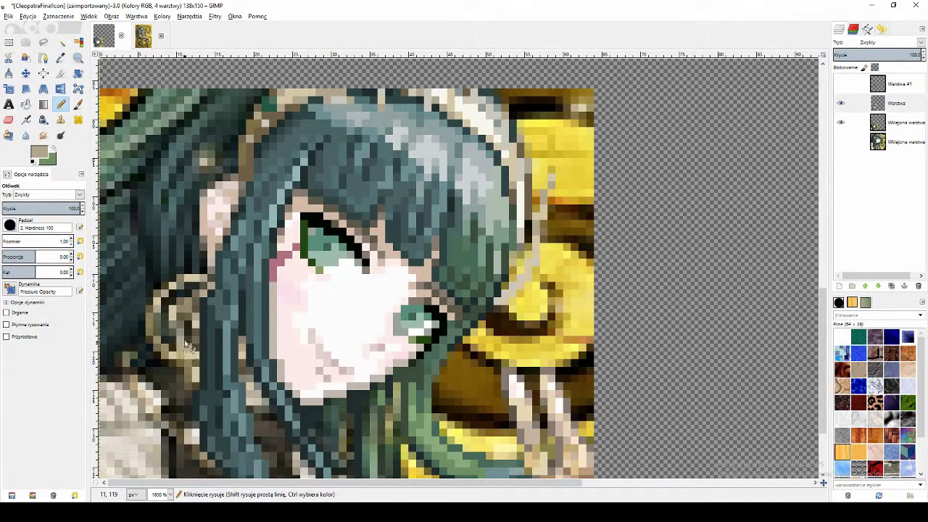
key(o)
click(470, 90)
key(n)
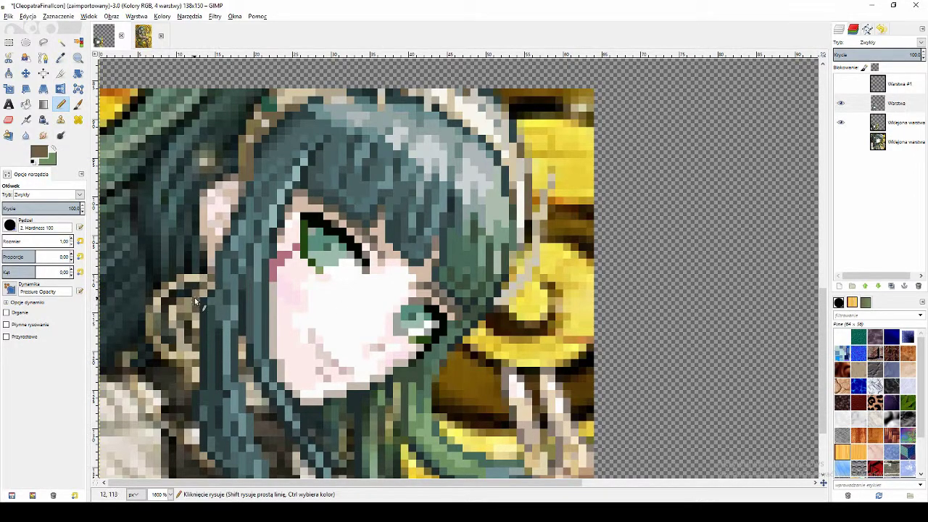
key(o)
click(250, 114)
key(n)
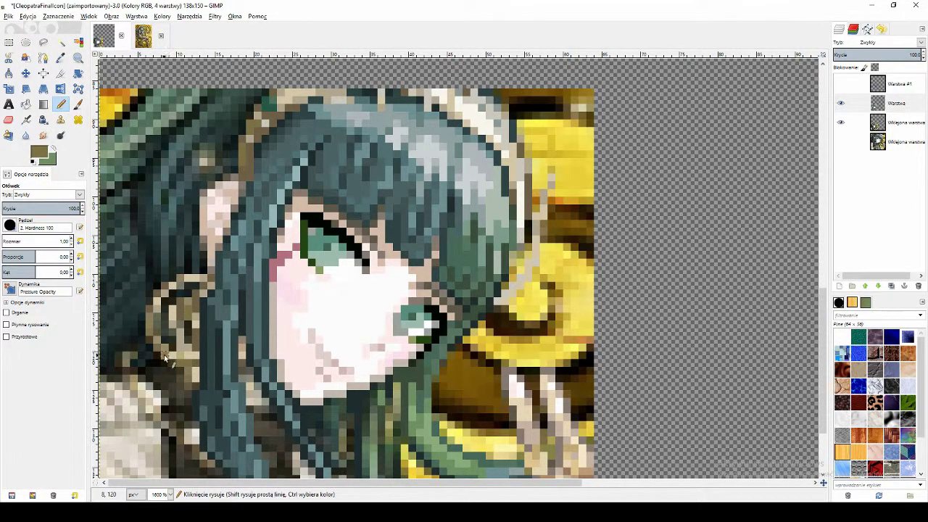
Step: Sample brown from the earring in Wklejona warstwa #1 and toggle that layer's visibility to check the pencilled earring
click(60, 58)
click(876, 123)
click(197, 341)
click(61, 105)
click(842, 122)
click(841, 123)
key(m)
key(n)
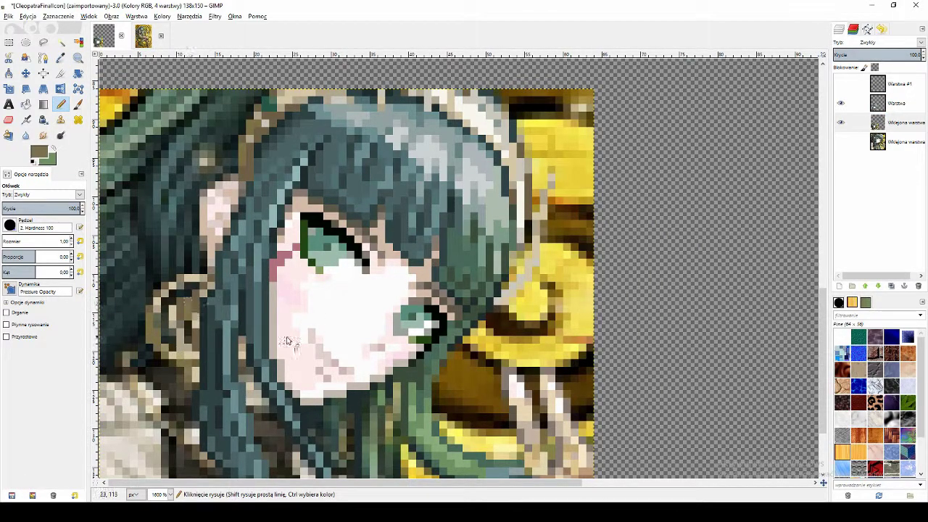
click(841, 122)
click(841, 122)
click(842, 123)
click(841, 123)
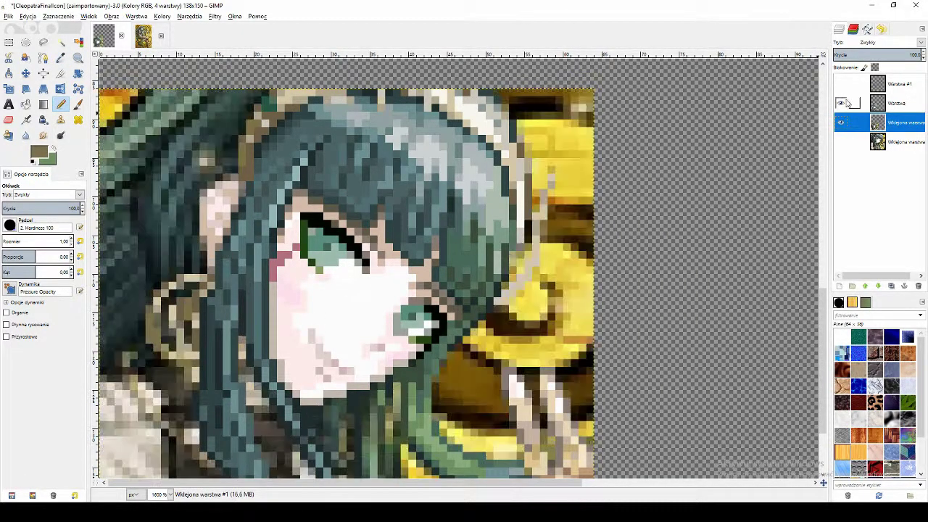
Step: Return to the Warstwa layer and pencil the dark areas around the earring in sampled dark teal
click(877, 103)
key(o)
click(186, 332)
key(n)
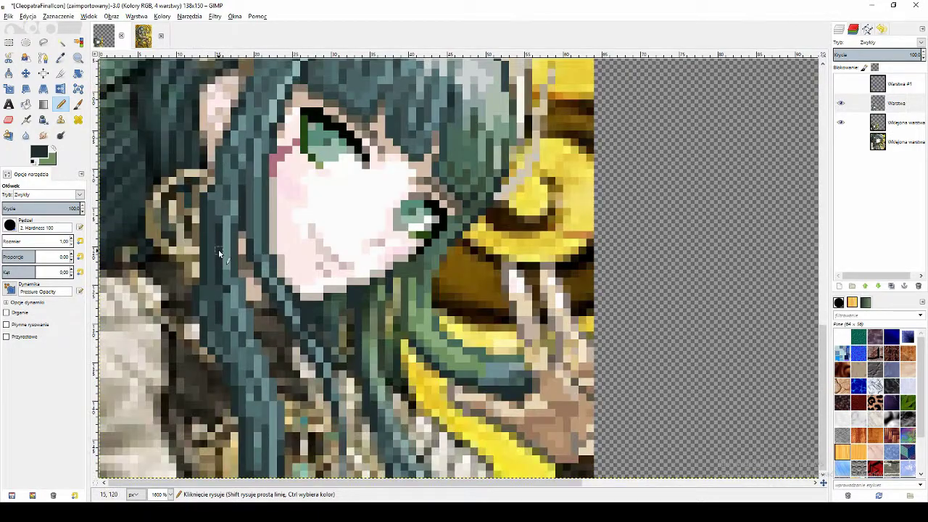
scroll(220, 253, up, 3)
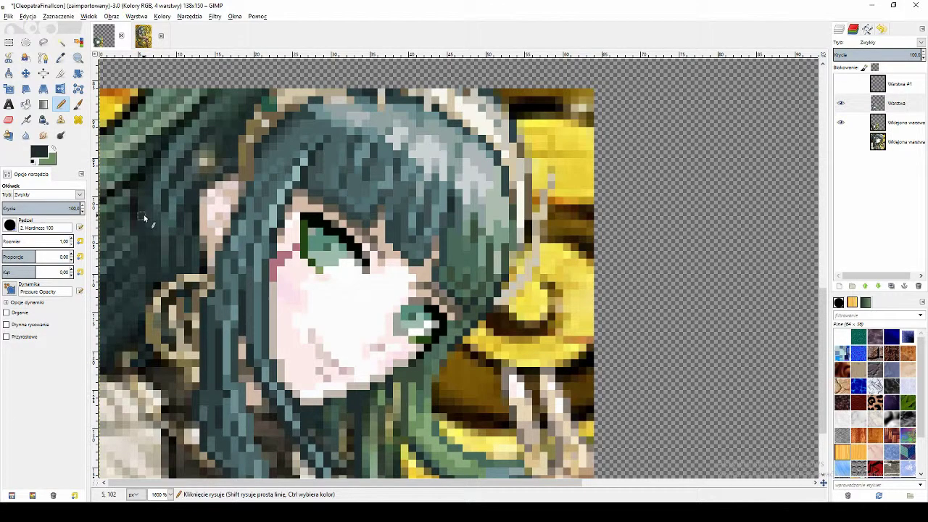
Step: Sample near-black teal from Wklejona warstwa #1 and pencil a curved dark strand in the back hair on Warstwa
key(o)
click(898, 122)
click(140, 94)
click(897, 103)
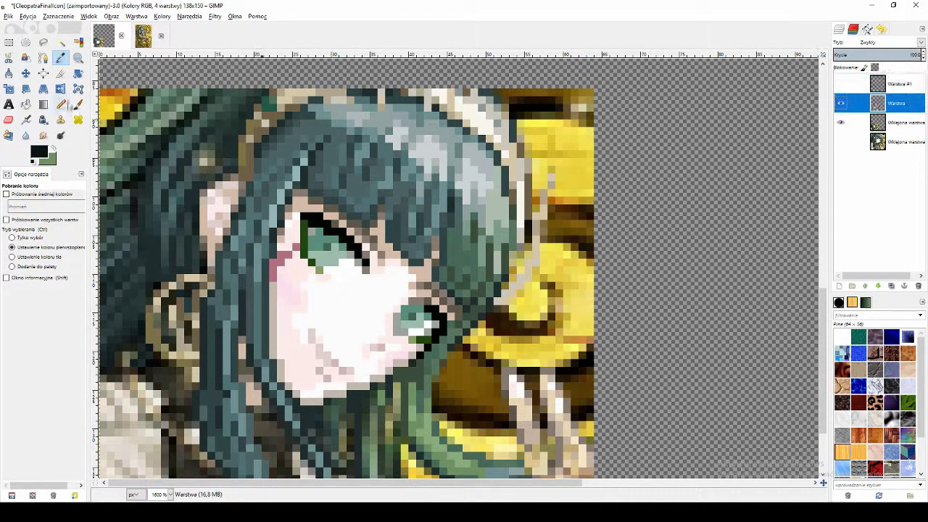
key(n)
drag(185, 118, 149, 162)
Step: Sample several dark teals and pencil the back hair between the ear and the image's outer edge
ctrl+click(209, 99)
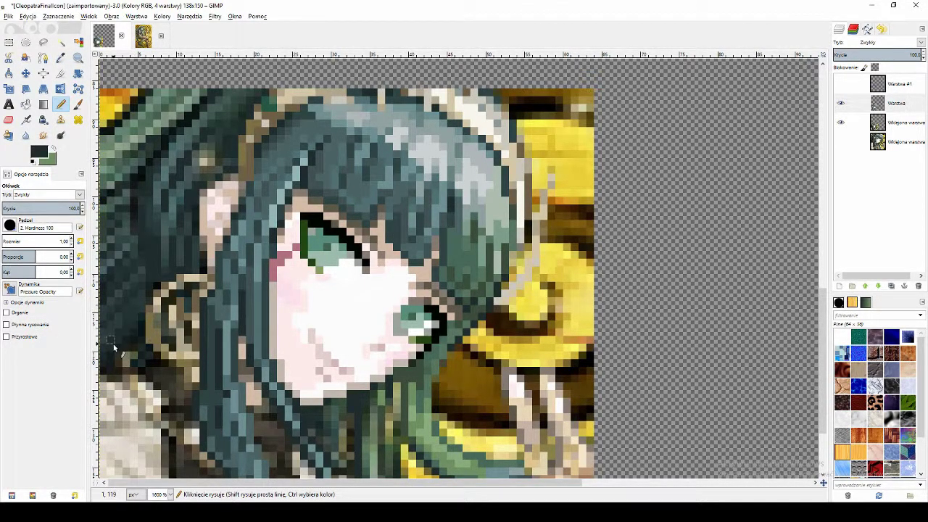
ctrl+click(194, 240)
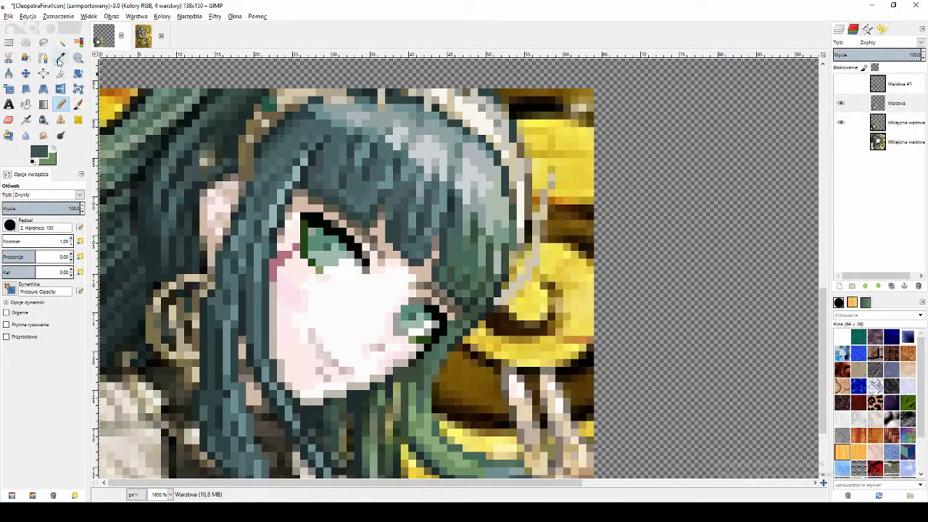
ctrl+click(236, 163)
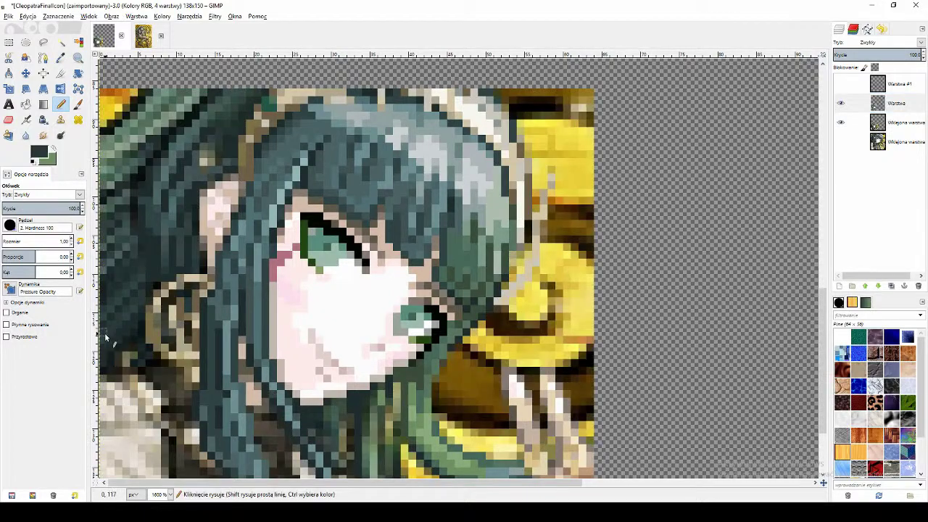
ctrl+click(115, 256)
click(62, 59)
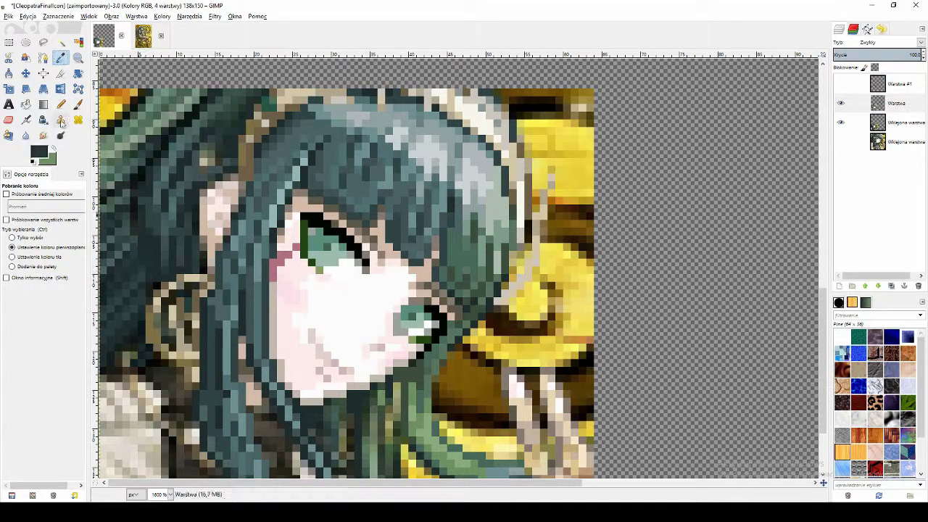
click(61, 103)
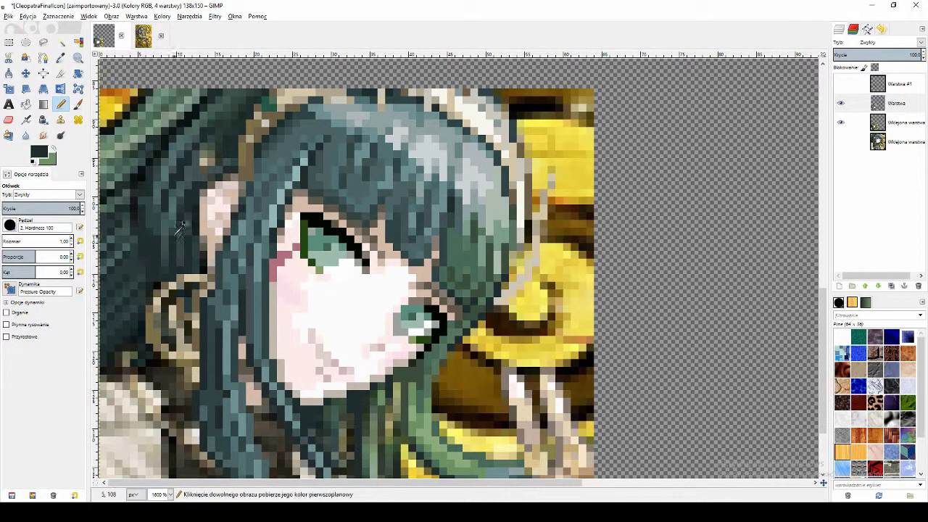
Step: Sample near-black and slate teal from the back hair and add contrasting strands beside the ear
key(ctrl)
key(ctrl)
key(ctrl)
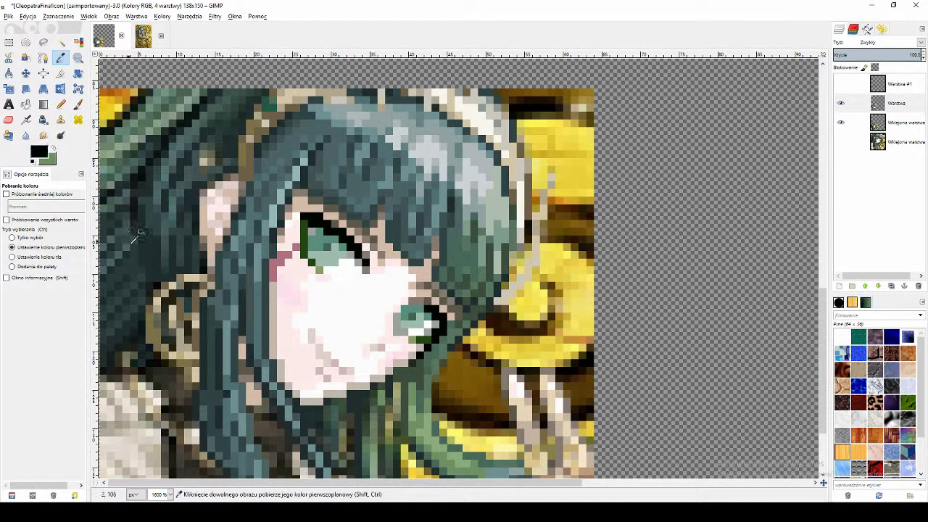
ctrl+click(134, 233)
key(ctrl)
ctrl+click(157, 218)
click(61, 105)
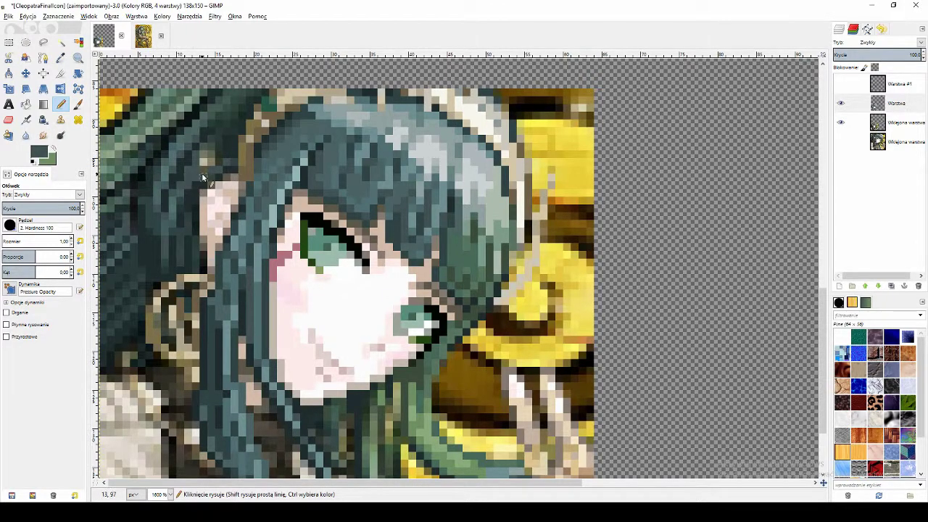
Step: Pencil over the beige spot above the ear with sampled dark teal and check it against Wklejona warstwa #1
ctrl+click(191, 148)
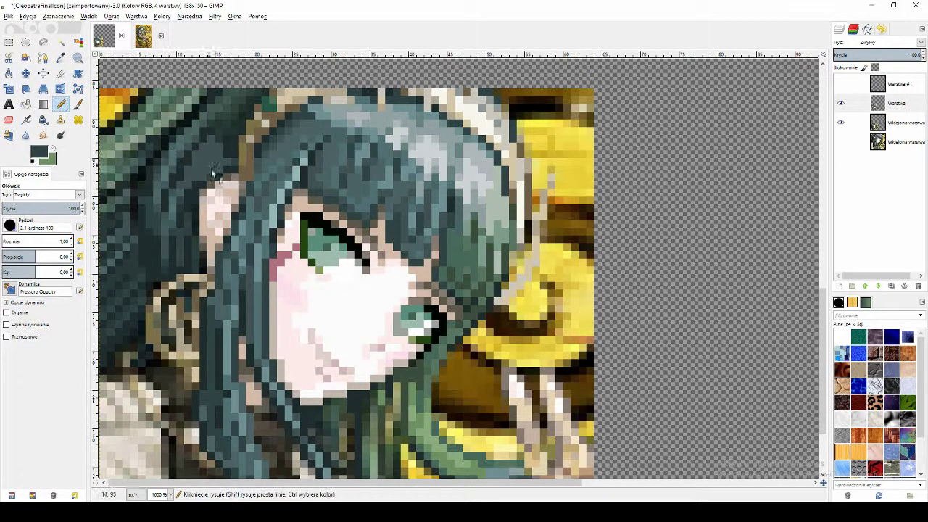
ctrl+click(181, 198)
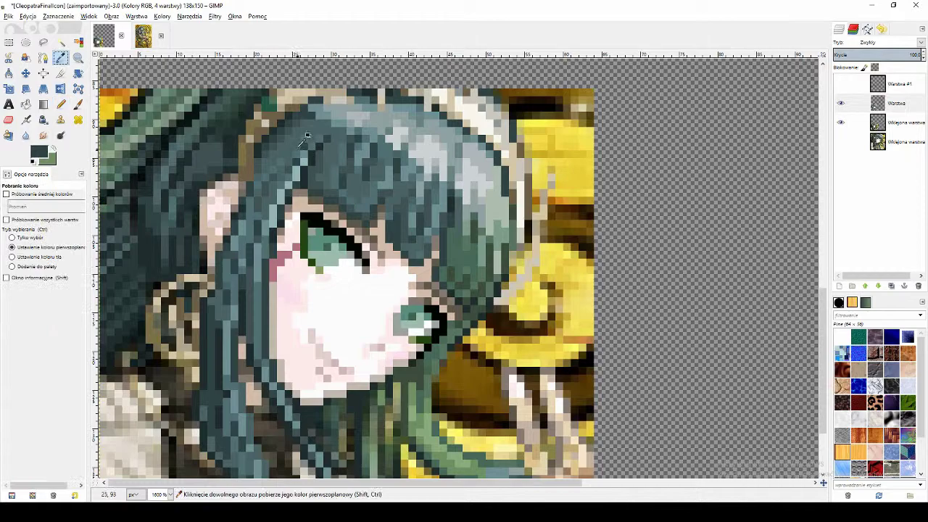
click(61, 58)
click(61, 104)
click(164, 167)
click(840, 123)
click(841, 122)
Step: Pencil a vertical hair strand along the ear's outer edge in a sampled tone, comparing it with Wklejona warstwa #1
click(61, 58)
click(236, 196)
click(61, 104)
click(840, 123)
click(61, 58)
click(195, 195)
click(61, 104)
drag(195, 207, 195, 229)
click(840, 123)
click(841, 123)
Step: Sample teal tones from the front hair to shade the back hair, toggling Wklejona warstwa #1 to compare
click(60, 58)
click(265, 176)
click(61, 104)
click(841, 123)
click(841, 122)
click(61, 58)
click(231, 243)
click(61, 105)
click(841, 122)
click(840, 122)
Step: Extend the strand below the ear in slate teal and darken the hair above the earring with sampled dark teal
click(61, 58)
click(200, 154)
click(60, 105)
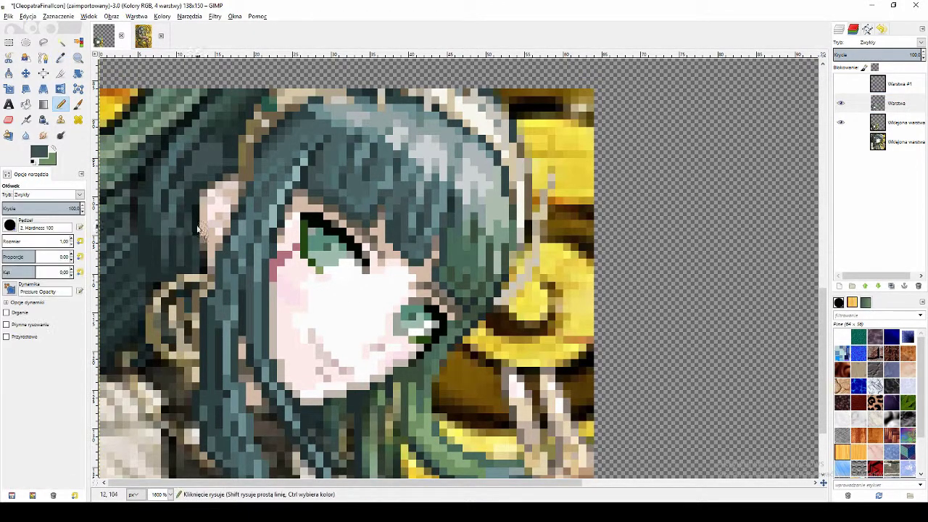
drag(196, 247, 196, 254)
click(61, 58)
click(187, 250)
click(61, 104)
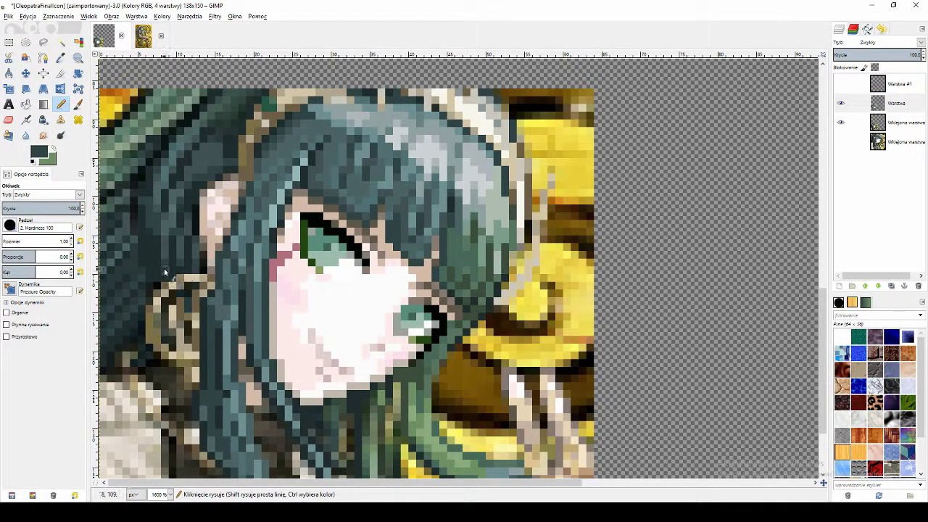
click(840, 122)
click(840, 122)
Step: Pencil near-black and dark teal shadows in the outer back hair, toggling Wklejona warstwa #1 to compare
click(61, 58)
click(61, 105)
click(840, 123)
click(840, 123)
click(61, 58)
click(61, 104)
click(841, 123)
click(841, 122)
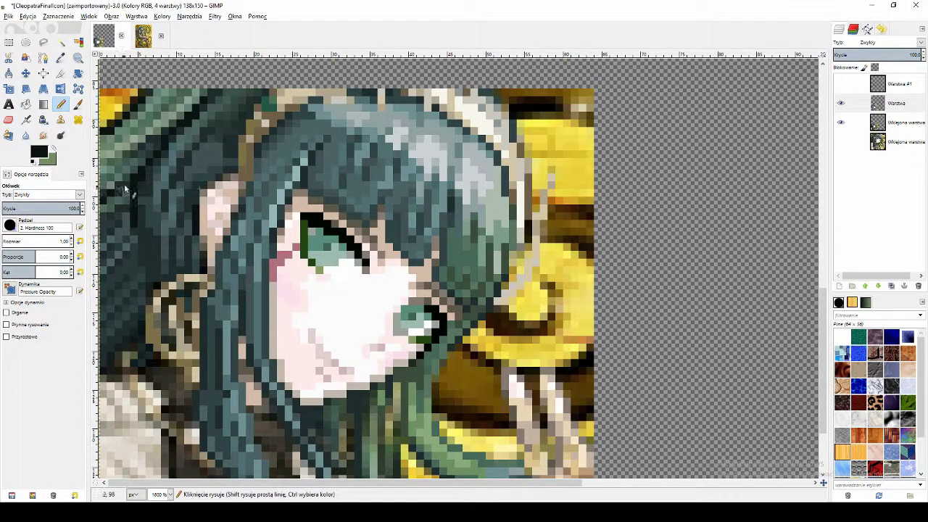
click(841, 122)
click(841, 122)
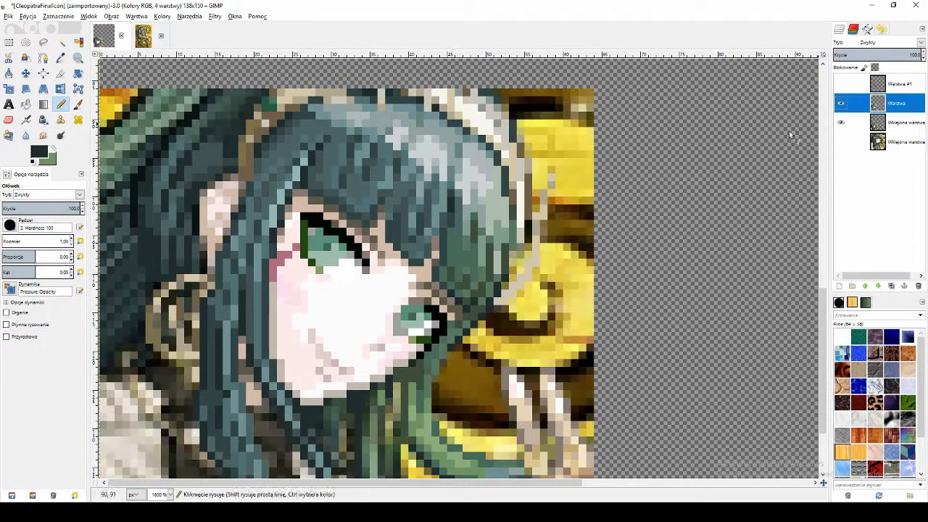
Step: Sample dark green-teal tones and pencil the lower edge of the green strands in the outer back hair
ctrl+click(145, 195)
ctrl+click(146, 182)
click(134, 154)
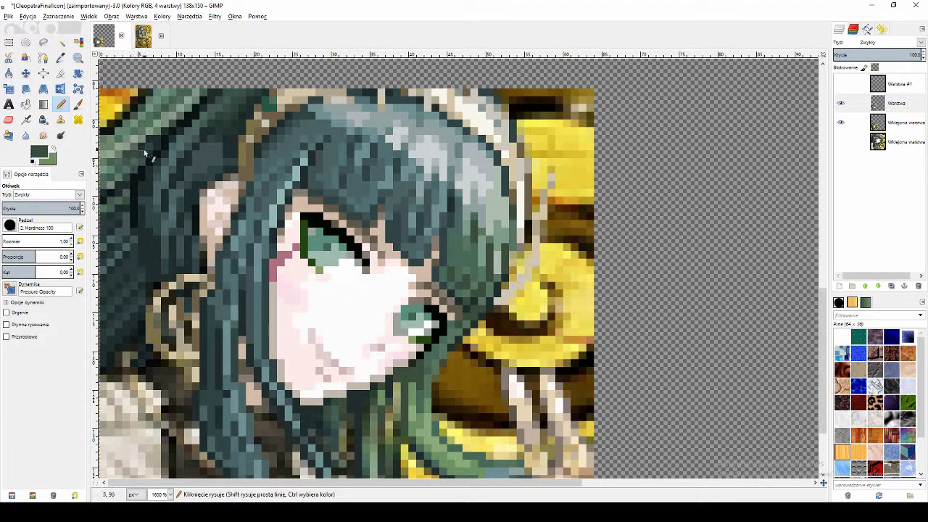
ctrl+click(162, 119)
key(ctrl)
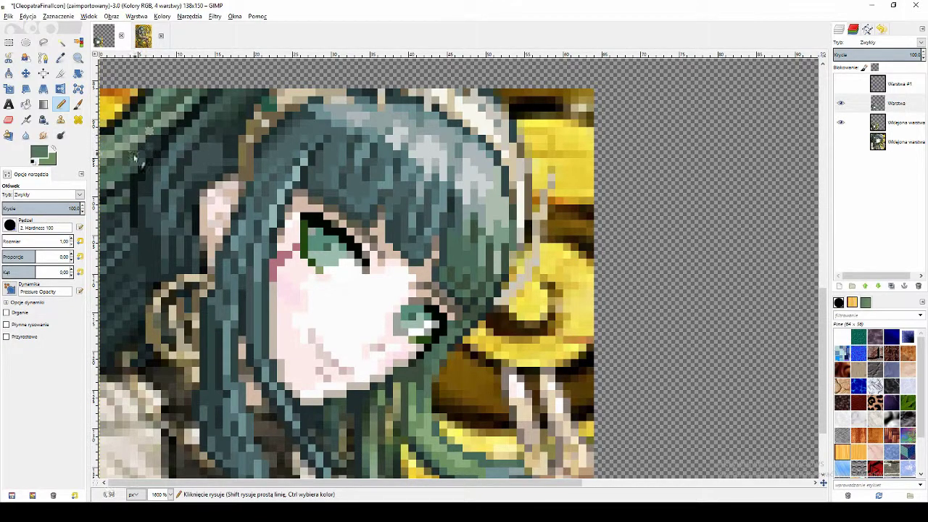
Step: Add sampled grey-green highlights and green-teal pixels to the green strands of the back hair
ctrl+click(170, 109)
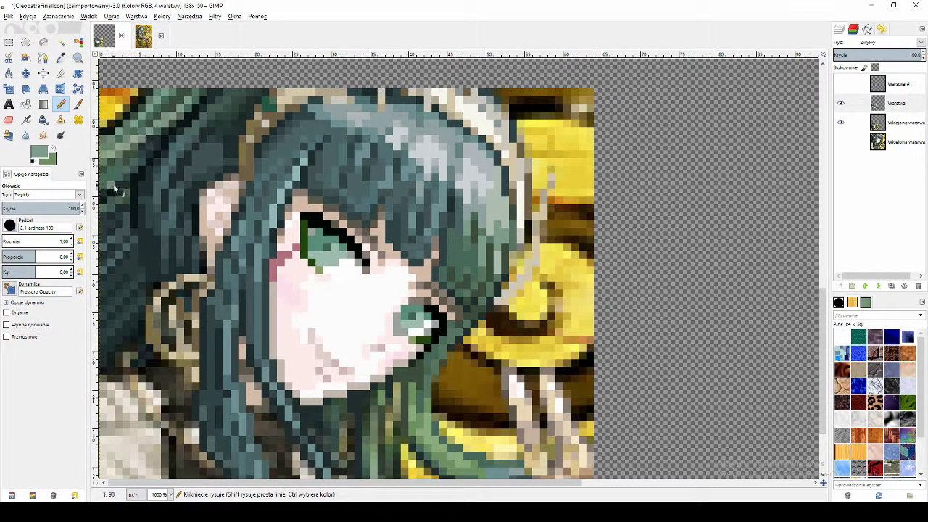
ctrl+click(132, 199)
key(ctrl)
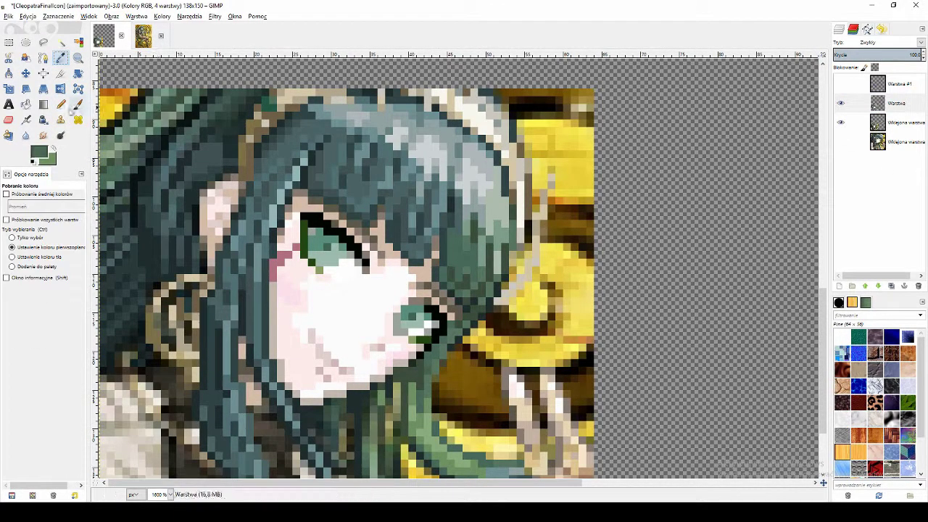
ctrl+click(142, 114)
ctrl+click(128, 156)
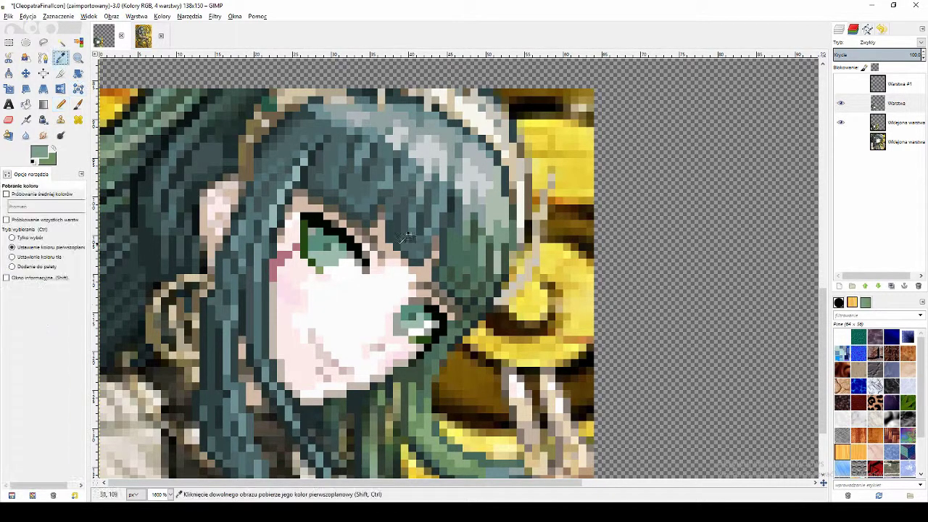
Step: Sample dark teal and green tones from the hair around the chin and pencil them into the green strands of the back hair
scroll(464, 274, down, 1)
ctrl+click(415, 276)
scroll(167, 203, up, 2)
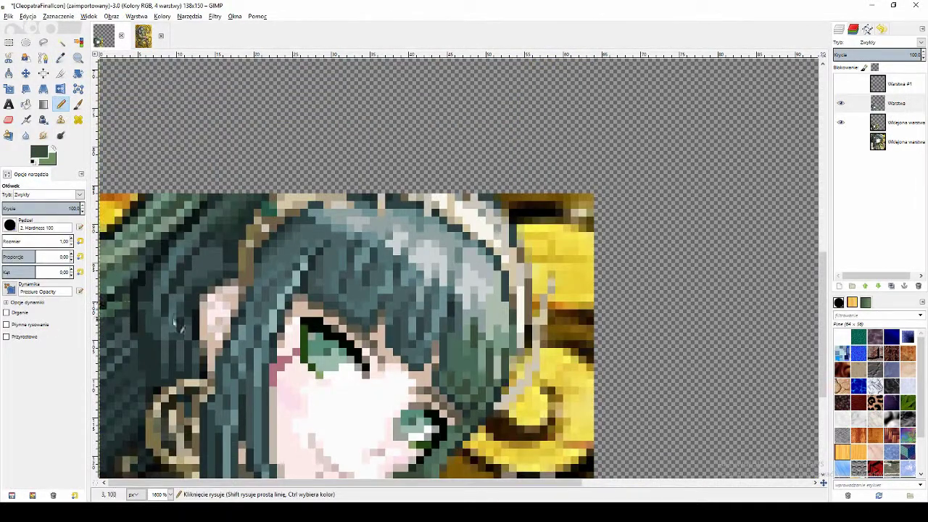
click(846, 126)
scroll(115, 126, down, 2)
ctrl+click(415, 287)
scroll(415, 286, up, 2)
click(848, 105)
click(126, 232)
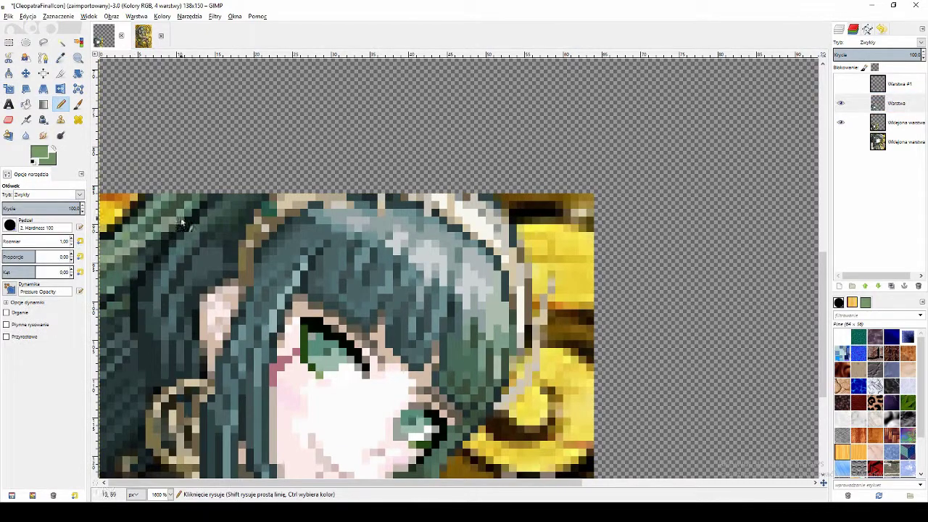
Step: Continue the outer end of the green strands with a green-teal sampled from the back hair
scroll(435, 332, down, 4)
ctrl+click(434, 332)
scroll(435, 332, up, 4)
click(850, 106)
click(841, 123)
ctrl+click(108, 257)
click(61, 58)
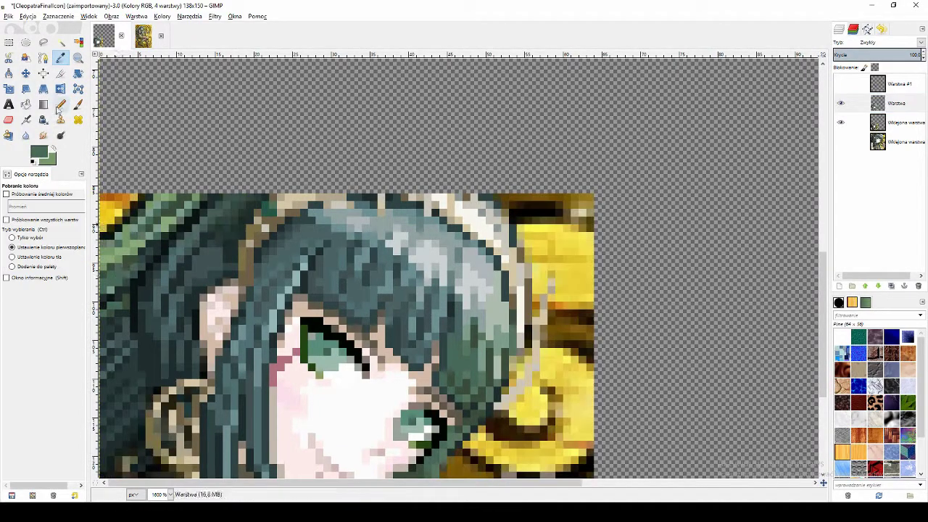
click(60, 105)
Step: Compare the green strands with the pasted layer and sample a dark grey-green from the lower hair for the pencil
click(840, 122)
click(840, 123)
click(61, 58)
scroll(447, 372, down, 2)
click(438, 373)
click(60, 105)
scroll(213, 303, up, 2)
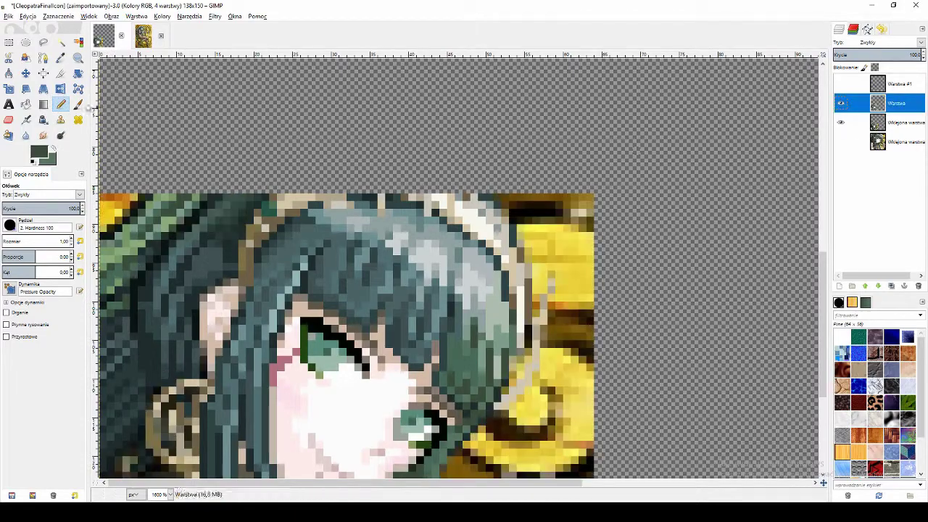
Step: Sample a light grey-green from the fringe highlight for the green strands, toggling the Warstwa layer to compare
click(61, 58)
click(475, 312)
click(61, 104)
scroll(435, 348, up, 1)
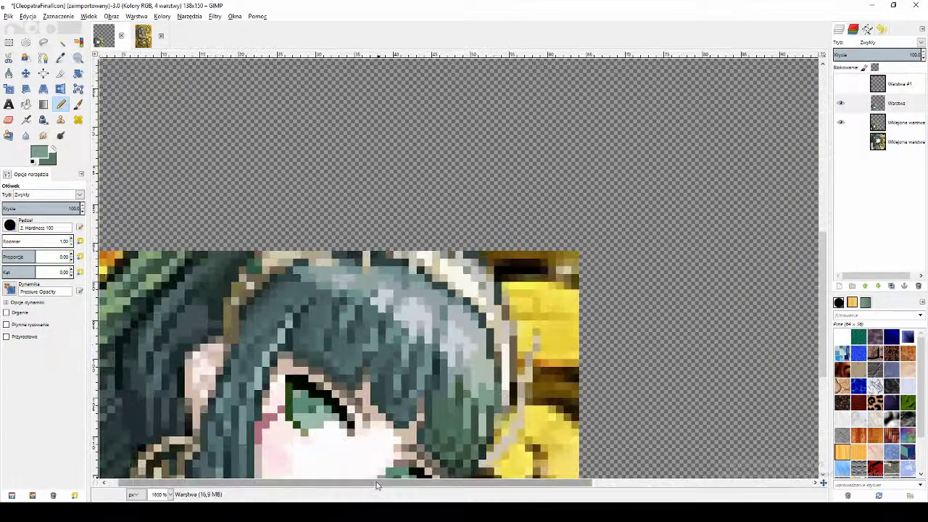
drag(377, 482, 365, 482)
click(61, 58)
click(840, 104)
click(839, 105)
key(n)
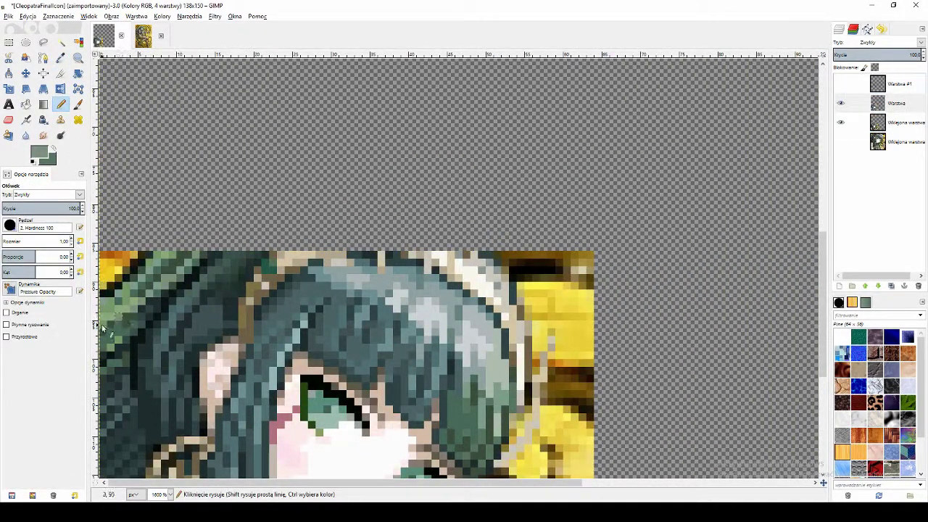
Step: Select the grey-green patches of the back-hair strands with the Fuzzy Select tool and recolour them dark green-teal
click(841, 104)
click(61, 58)
click(840, 103)
click(61, 42)
click(190, 268)
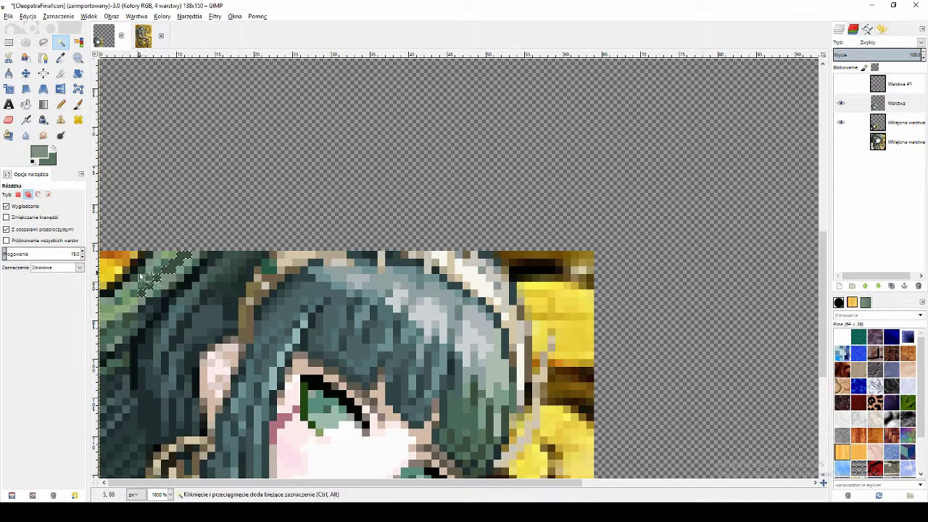
click(44, 105)
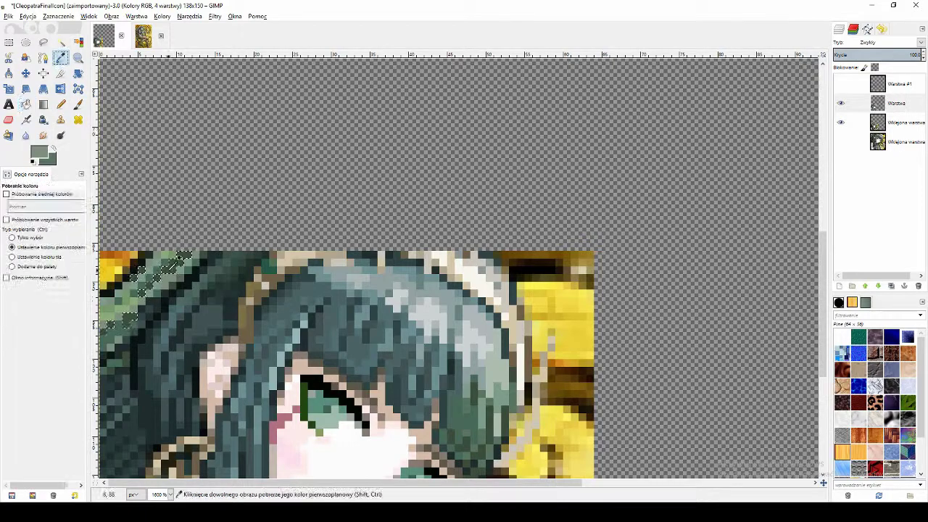
click(38, 152)
click(245, 286)
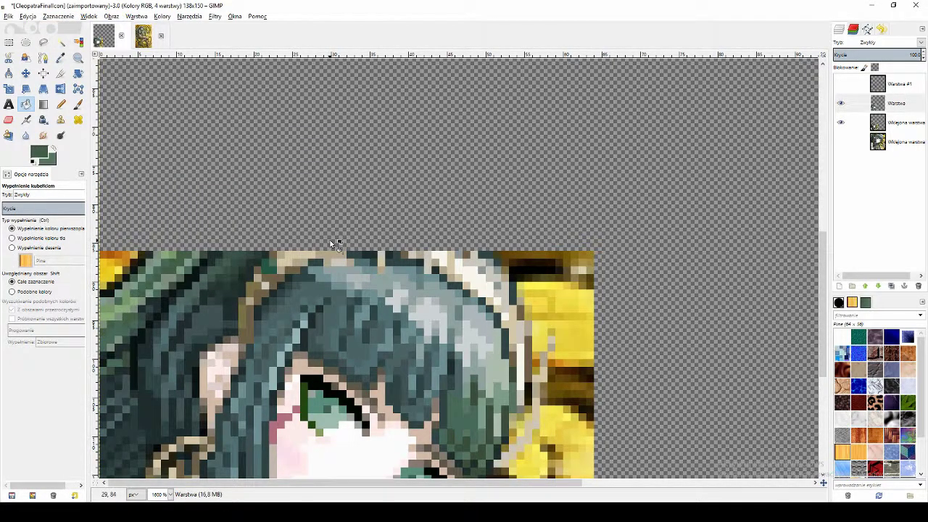
Step: Compare the recoloured strands with the pasted layer and resume pencilling on the Warstwa layer
scroll(330, 240, down, 4)
scroll(395, 308, up, 4)
scroll(423, 246, down, 1)
click(841, 123)
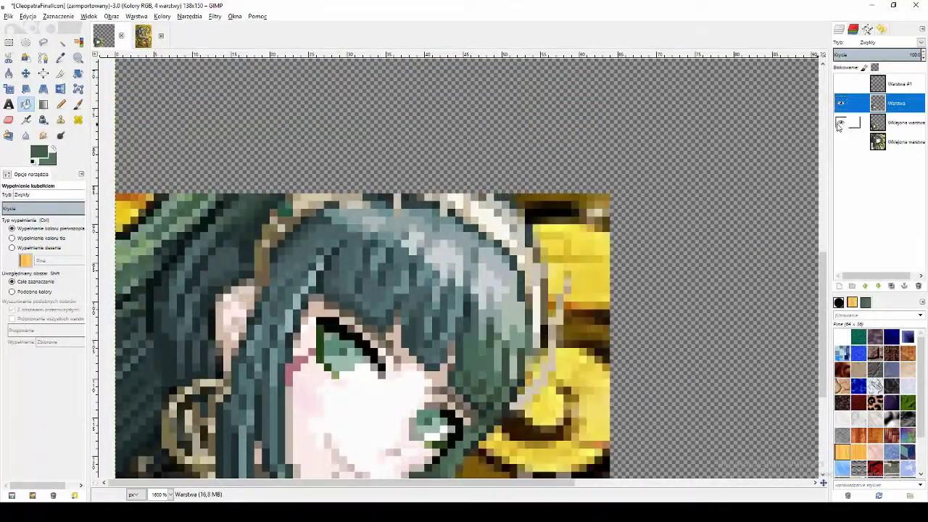
click(61, 58)
click(61, 104)
click(61, 58)
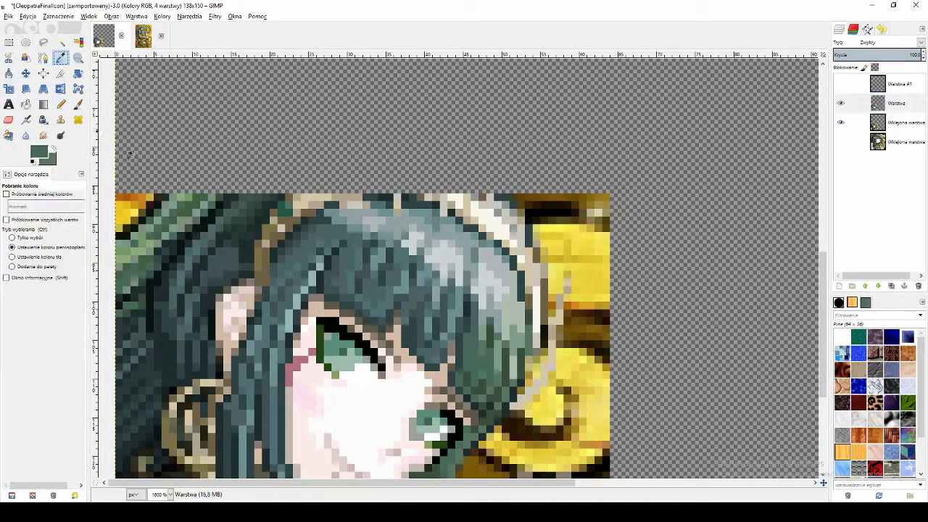
click(60, 105)
click(870, 103)
Step: Sample near-black and dark tones from the back hair and pencil shadows along the lower edge of the green strands
click(61, 58)
click(179, 250)
click(61, 104)
click(60, 58)
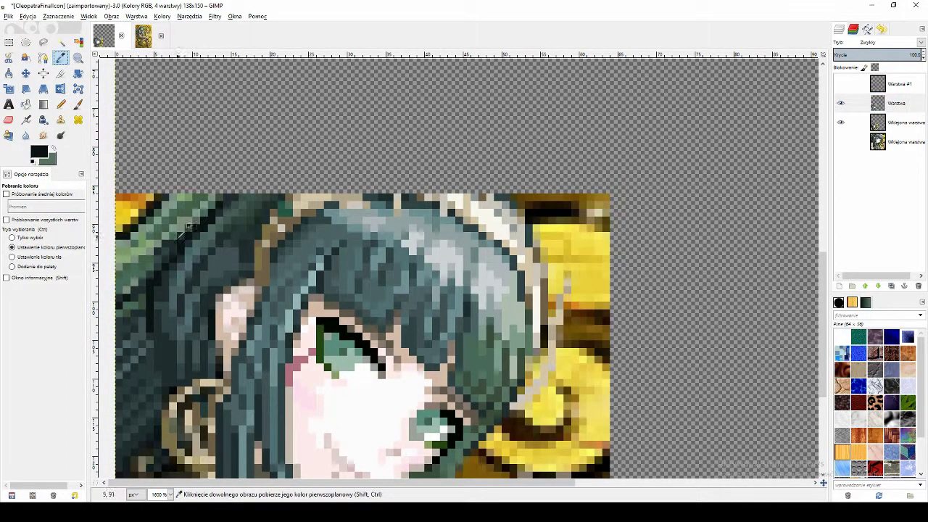
click(150, 219)
click(61, 105)
Step: Sample a dark teal from the shaded back hair for the pencil and compare the strands with the pasted layer
click(842, 122)
click(842, 122)
click(61, 58)
click(179, 250)
click(61, 104)
click(841, 123)
click(843, 122)
click(843, 123)
click(843, 122)
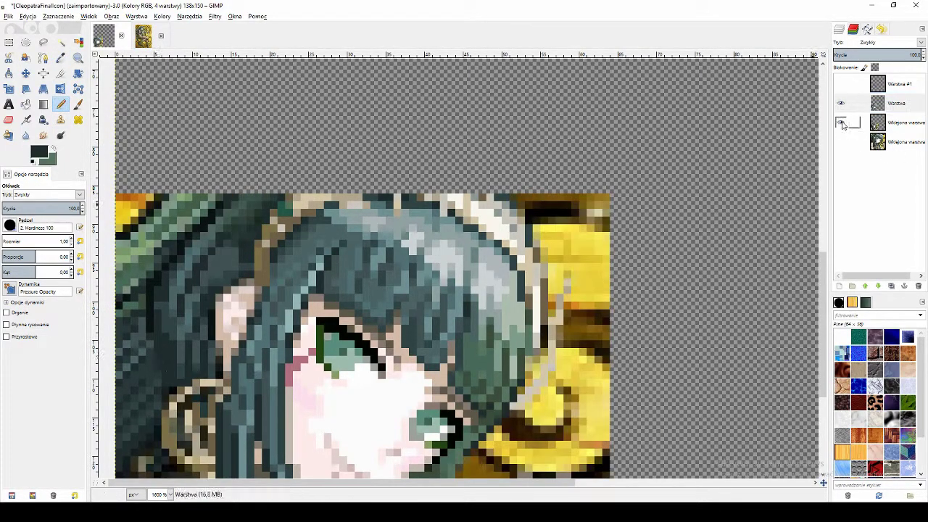
scroll(728, 189, down, 3)
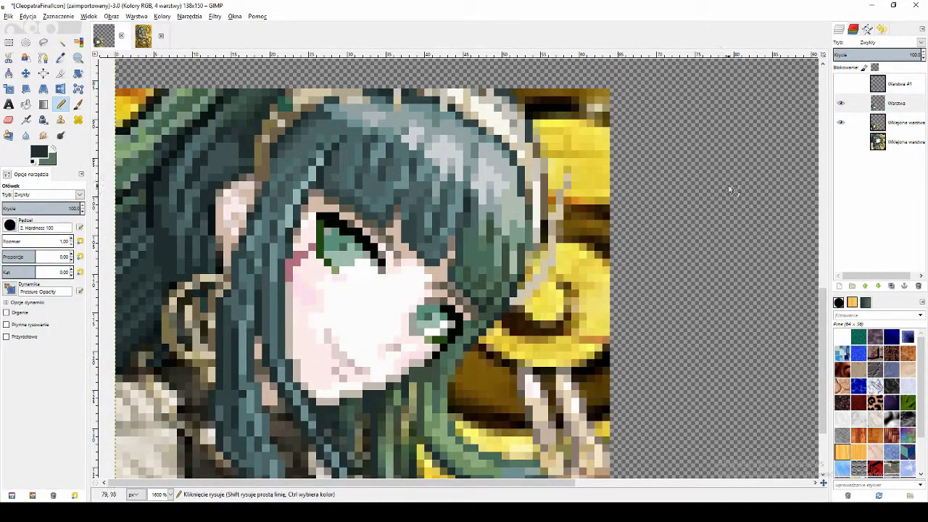
Step: Select the near-black pixels of the back hair by colour and adjust the foreground to a dark teal for recolouring them
key(shift+o)
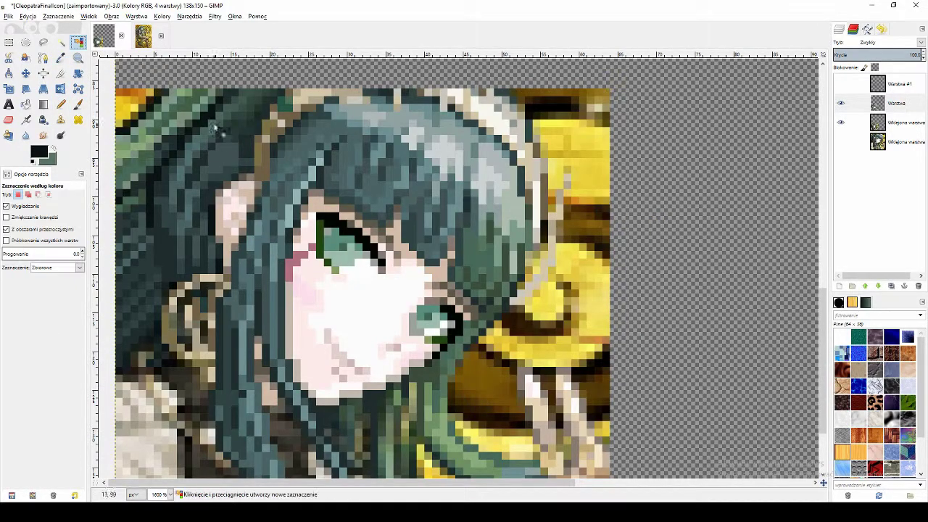
click(215, 128)
click(60, 57)
click(39, 151)
drag(207, 208, 207, 217)
click(245, 287)
click(38, 152)
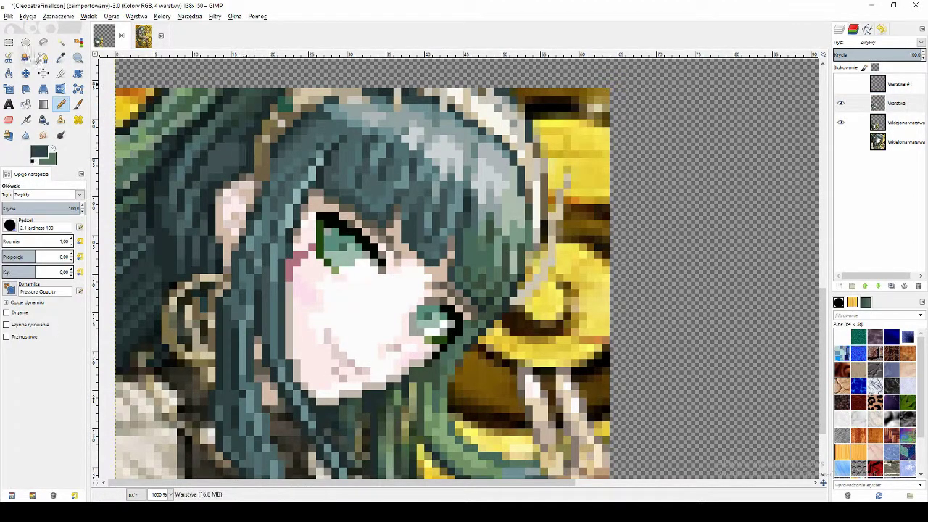
Step: Pencil alternating slate teal and dark teal strands into the back hair above the ear with sampled colours
ctrl+click(227, 168)
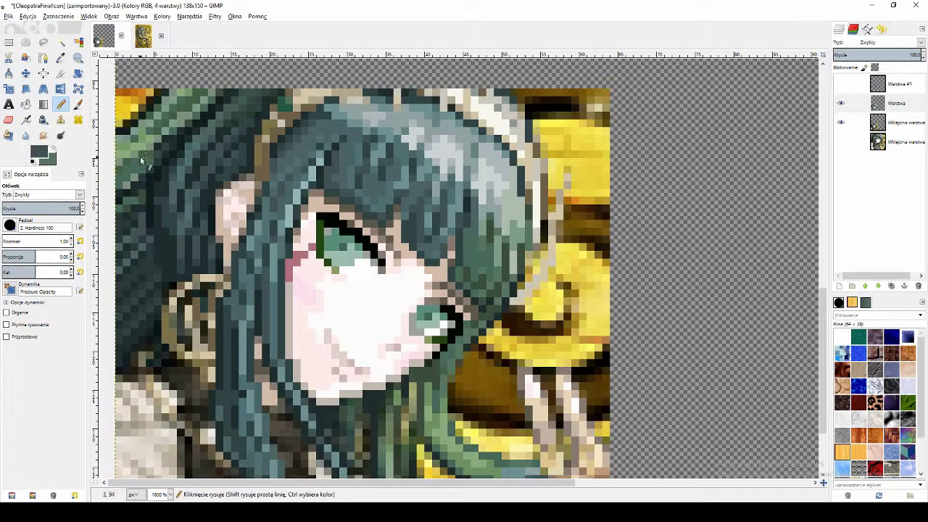
ctrl+click(319, 194)
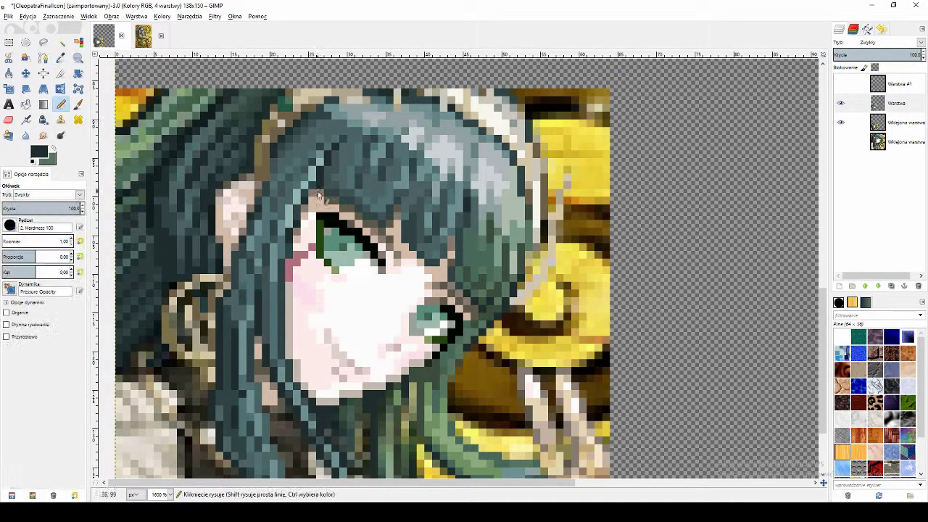
click(226, 179)
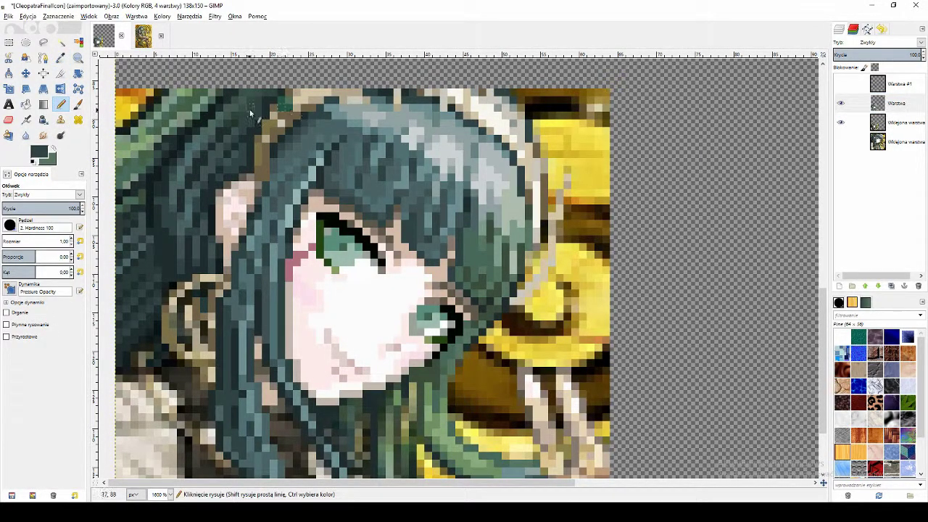
key(o)
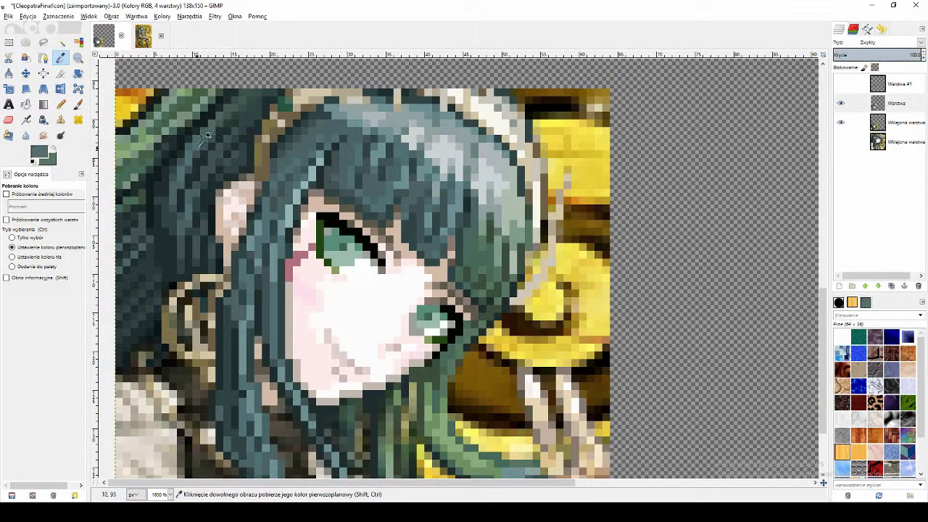
key(n)
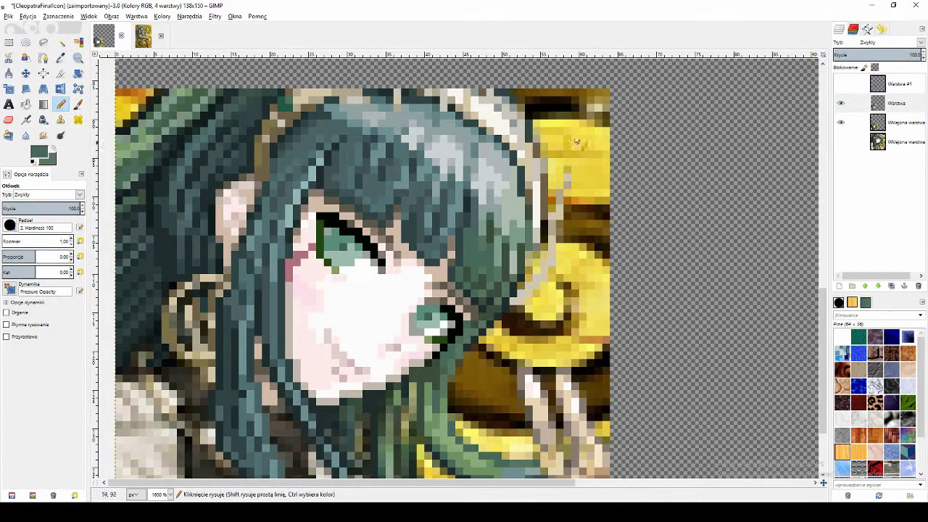
key(o)
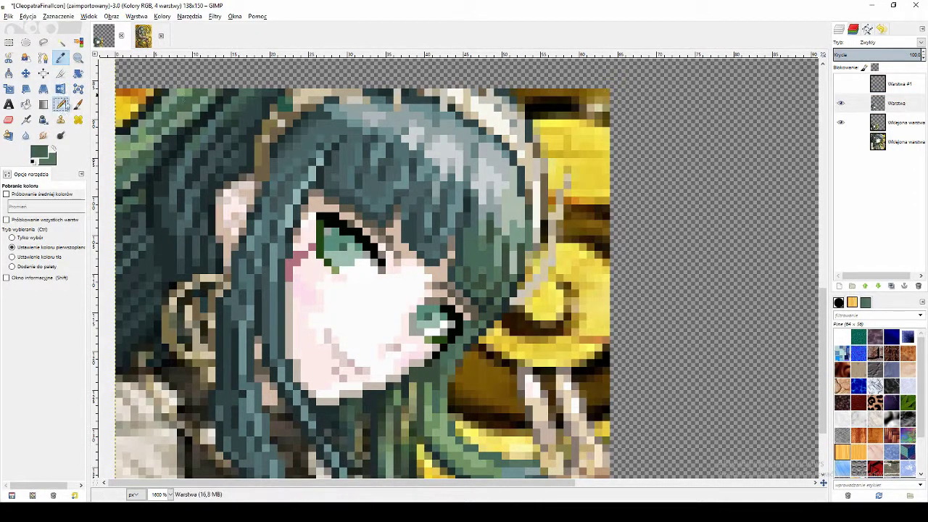
key(n)
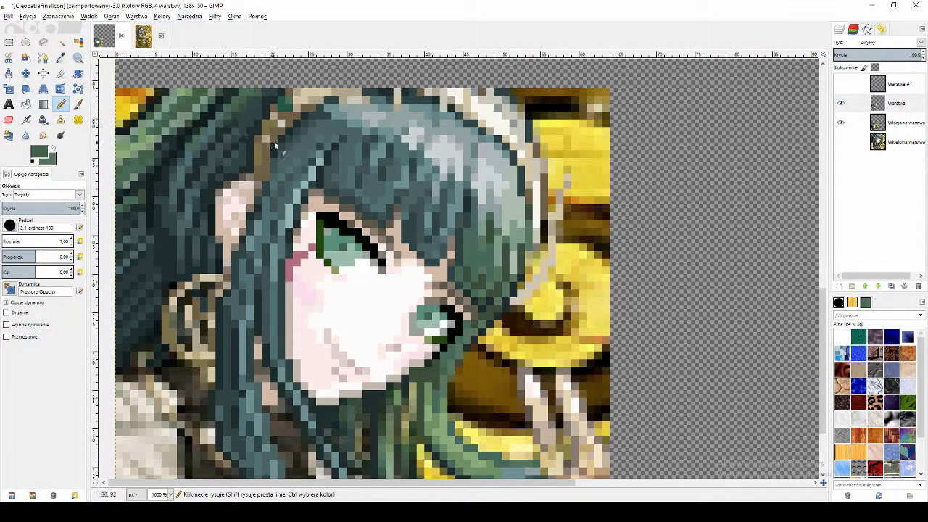
Step: Sample dark teal shades and pencil shadow strokes in the outer back hair and beside the headband
key(o)
click(259, 92)
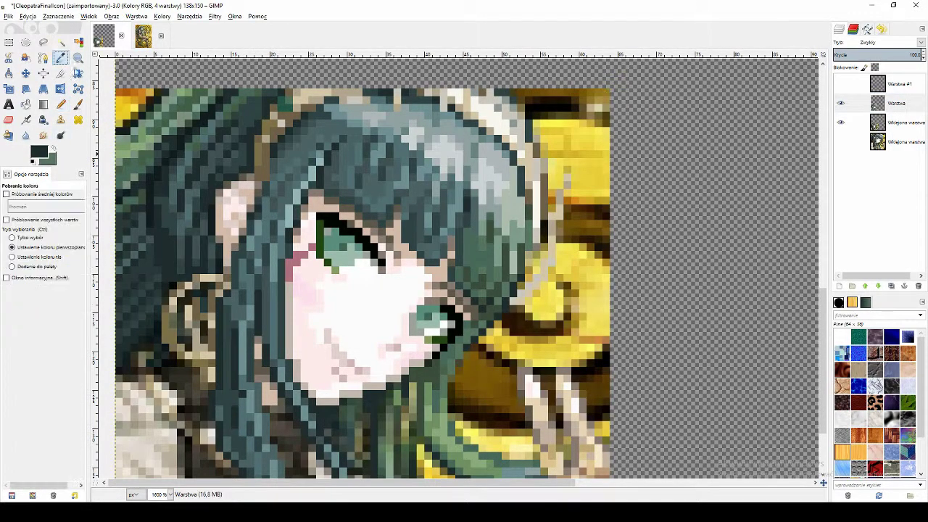
key(n)
drag(158, 200, 168, 214)
key(o)
click(168, 206)
key(n)
drag(231, 136, 237, 141)
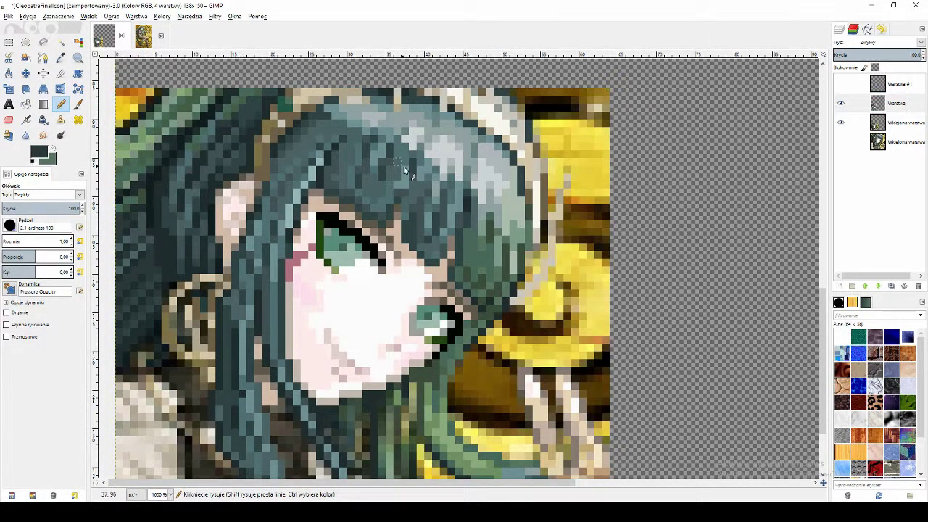
Step: Sample a teal from the upper back hair and pencil it into the strands between the green hair and headband
click(844, 119)
click(61, 58)
click(191, 122)
click(64, 107)
click(220, 124)
click(61, 58)
Step: Refine the hair just above the ear with teal tones sampled from the neighbouring strands
click(231, 167)
click(61, 106)
click(243, 161)
click(61, 58)
click(224, 175)
click(61, 106)
Step: Sample a near-black from the outer back hair and pencil its shadows, comparing them with the pasted layer
click(842, 121)
scroll(671, 218, down, 4)
scroll(434, 381, up, 3)
click(843, 122)
click(843, 123)
scroll(141, 337, up, 1)
click(61, 58)
click(843, 122)
click(842, 123)
click(156, 220)
click(61, 105)
click(841, 122)
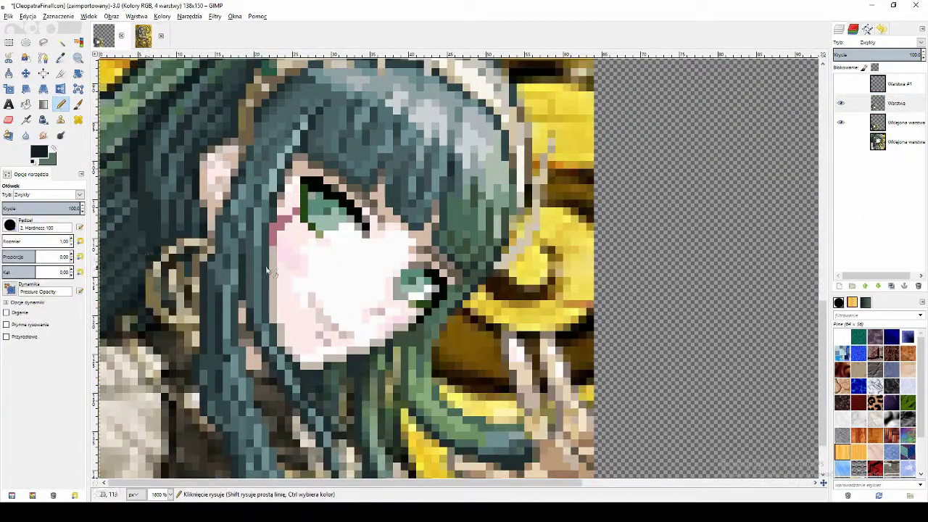
Step: Retouch the dark hair around the earring, checking it against the CleopatraStage4 portrait and the pasted layer
click(60, 58)
click(61, 105)
click(61, 58)
click(61, 105)
click(147, 36)
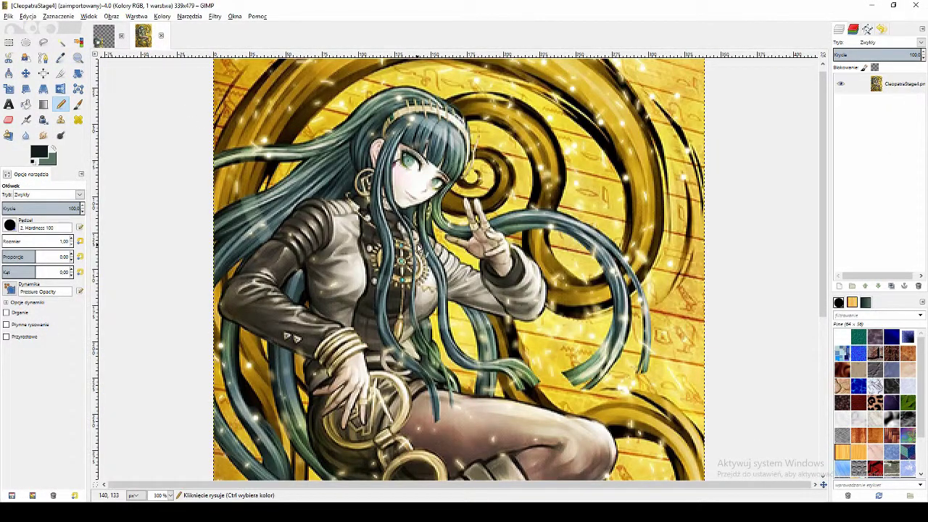
click(103, 36)
scroll(406, 289, down, 1)
click(841, 123)
click(841, 123)
scroll(398, 290, up, 1)
Step: Pencil the outer edge of the earring hoop with sampled dark teal and hoop tones
click(61, 58)
click(61, 105)
click(226, 238)
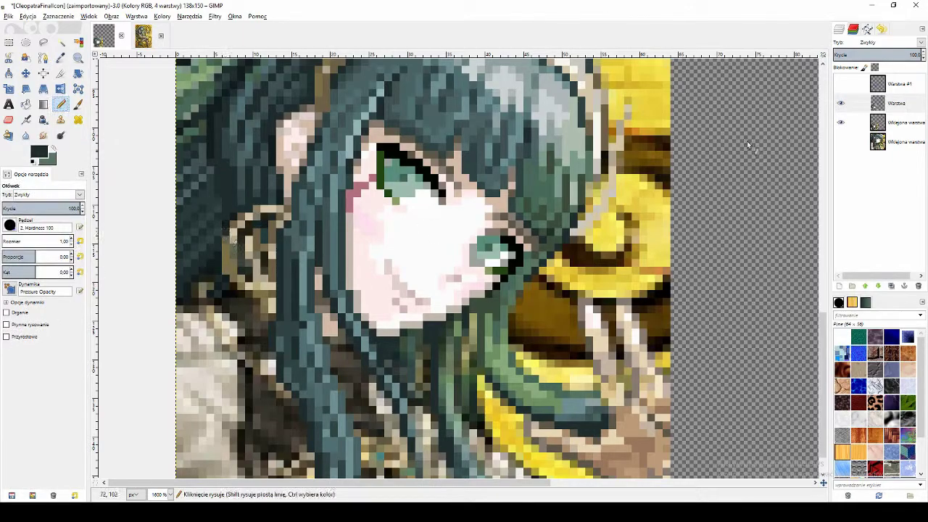
click(841, 122)
click(840, 123)
click(61, 58)
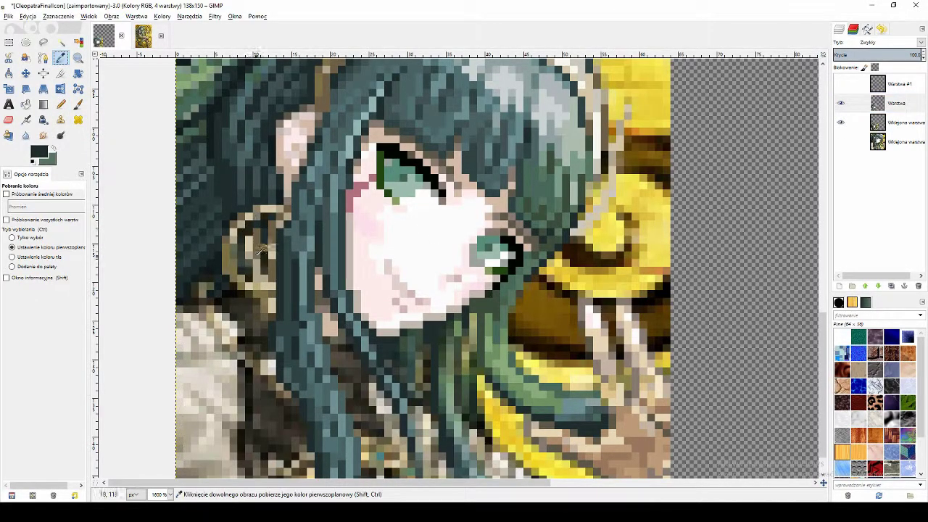
click(241, 247)
click(61, 105)
click(233, 252)
Step: Check the earring in the CleopatraStage4 portrait and sample a near-black from the gap inside the hoop for the pencil
click(61, 58)
scroll(208, 254, down, 2)
click(143, 36)
click(104, 36)
scroll(218, 205, up, 2)
click(250, 290)
click(61, 105)
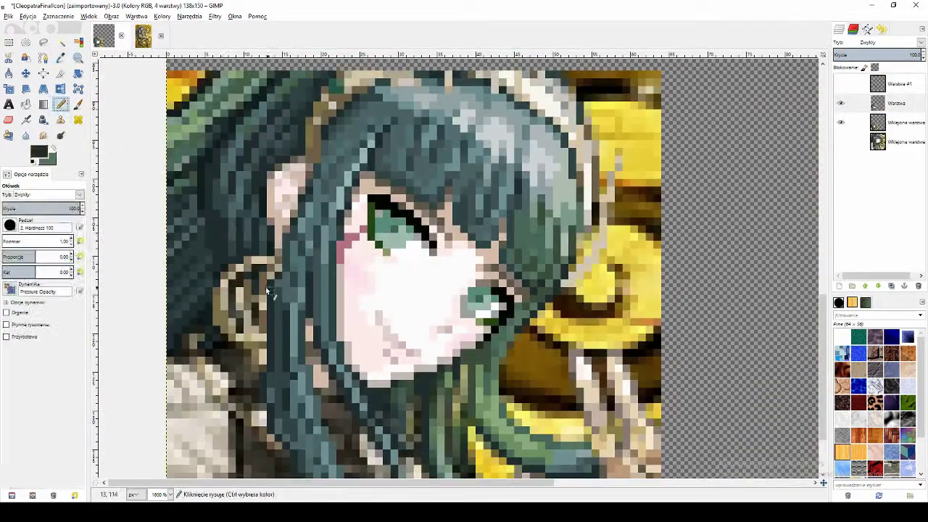
Step: Redraw the inner and lower parts of the earring with sampled beige and brown, comparing with the pasted layer
click(840, 123)
ctrl+click(257, 299)
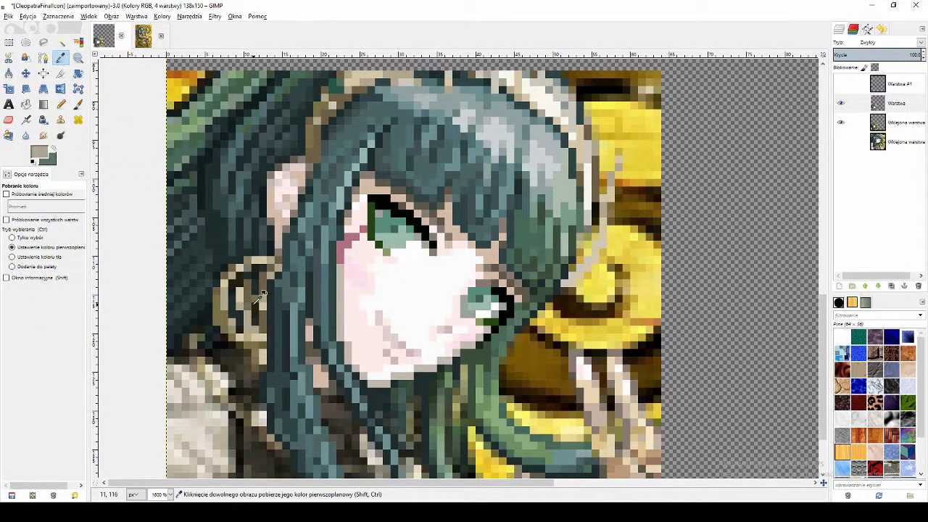
click(841, 124)
click(841, 123)
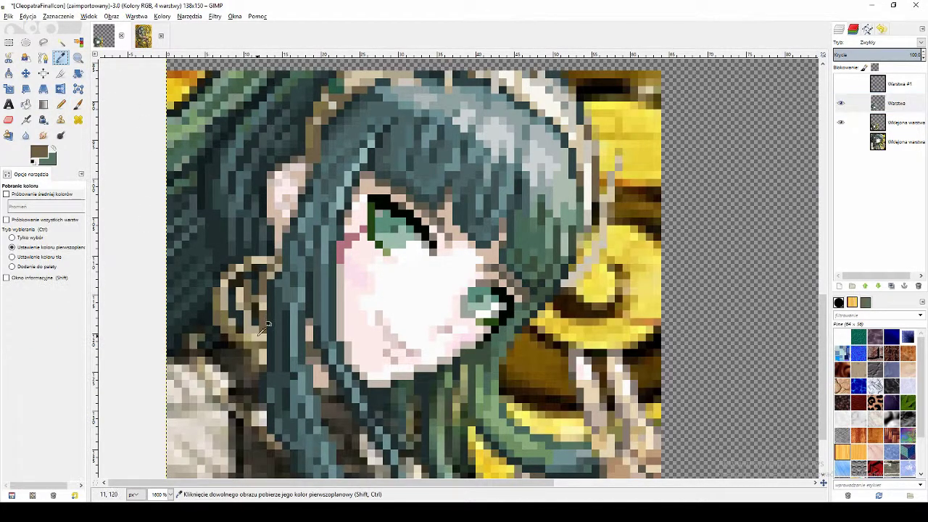
ctrl+click(247, 339)
ctrl+click(257, 353)
Step: Compare the earring with the CleopatraStage4 portrait and resume pencilling in brown on the Warstwa layer
click(145, 38)
click(106, 40)
click(61, 58)
click(61, 104)
click(896, 103)
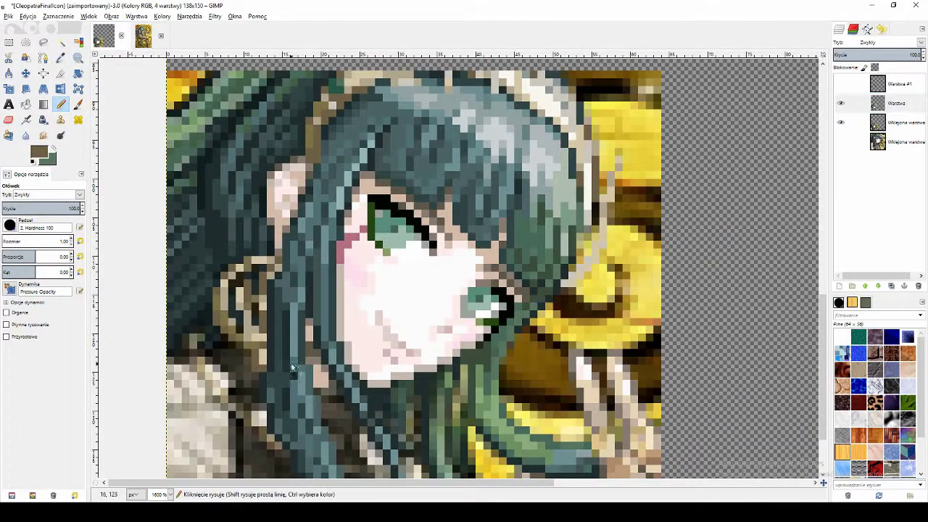
Step: Pencil the border between the back hair and the shoulder with sampled dark brown and near-black, checking the CleopatraStage4 portrait
scroll(290, 319, down, 1)
scroll(290, 319, up, 1)
ctrl+click(192, 371)
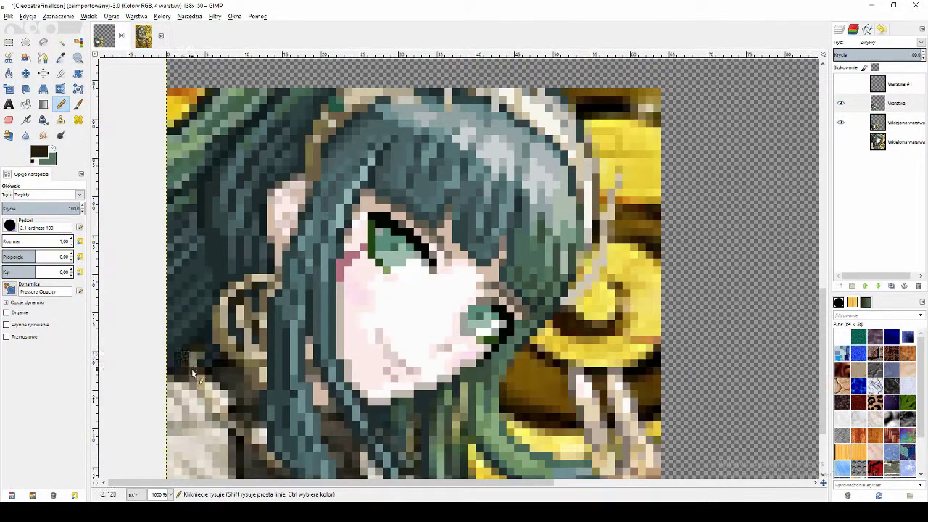
key(ctrl+Tab)
key(ctrl+Tab)
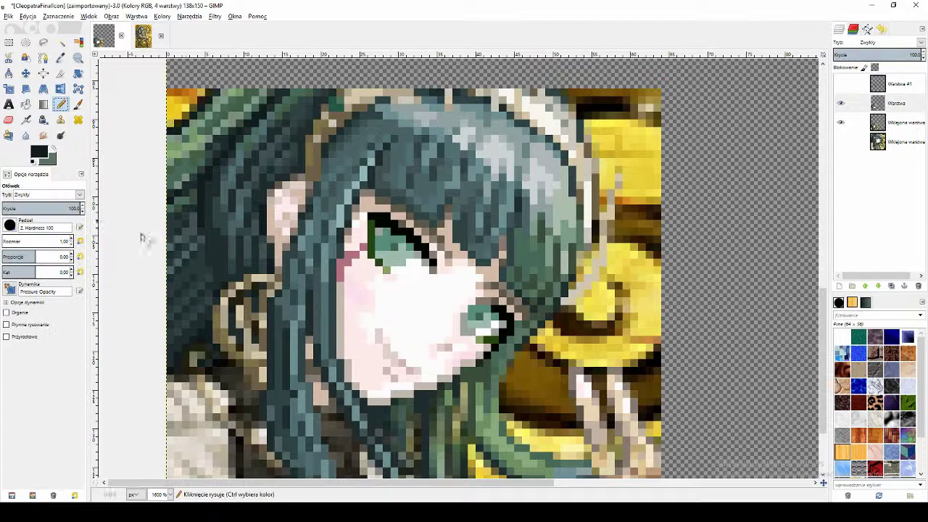
Step: Pencil the shoulder edge and garment trim below the earring with sampled dark tones and brown
click(61, 58)
click(250, 387)
click(61, 105)
click(249, 379)
click(61, 58)
click(201, 373)
click(61, 105)
drag(200, 385, 209, 403)
click(240, 426)
scroll(308, 410, down, 2)
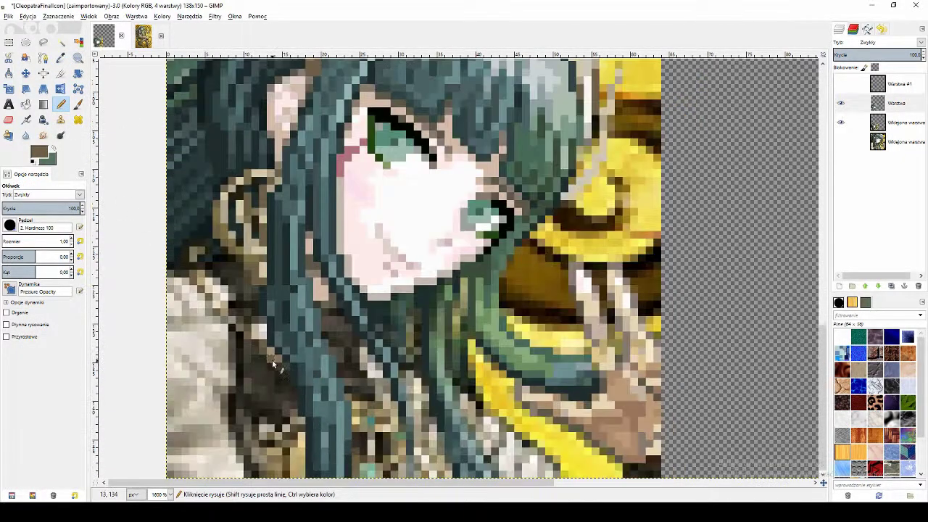
Step: Add brown pixels to the end of the shoulder trim and sample a cream from the headband for its highlights
ctrl+click(268, 355)
drag(255, 327, 255, 335)
scroll(477, 168, up, 2)
click(476, 152)
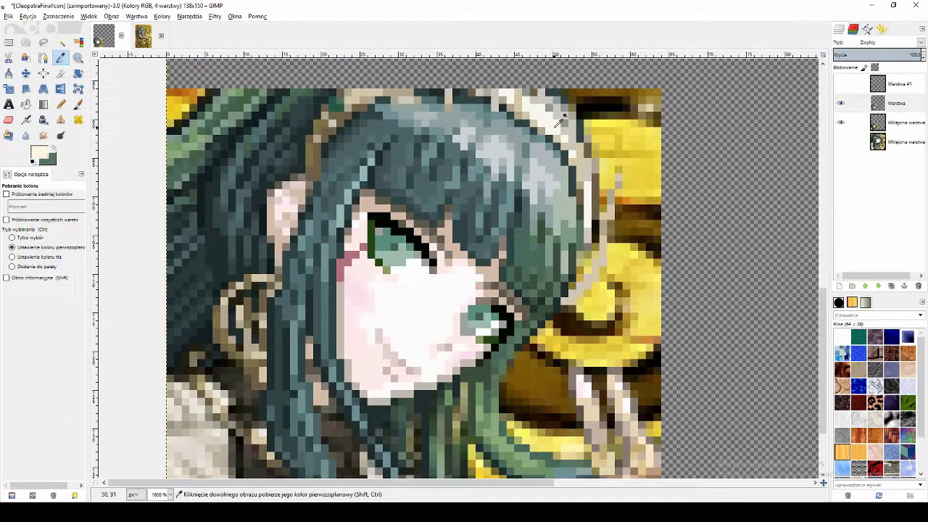
click(489, 137)
key(n)
scroll(362, 217, down, 2)
Step: Check the shoulder trim against the CleopatraStage4 portrait and the pasted layer, and sample a beige for the pencil
key(ctrl+Tab)
ctrl+click(223, 294)
key(ctrl+Tab)
click(841, 123)
click(840, 124)
key(ctrl+Tab)
key(ctrl+Tab)
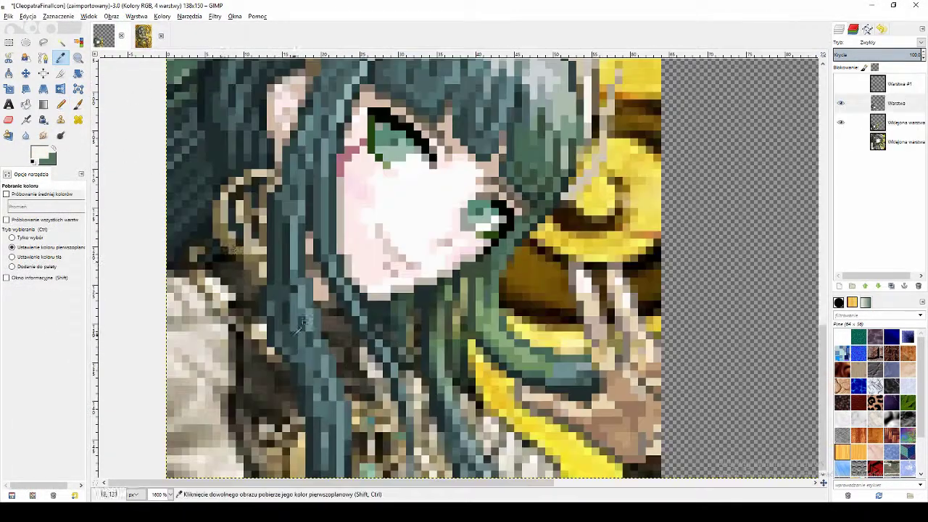
ctrl+click(214, 285)
key(ctrl)
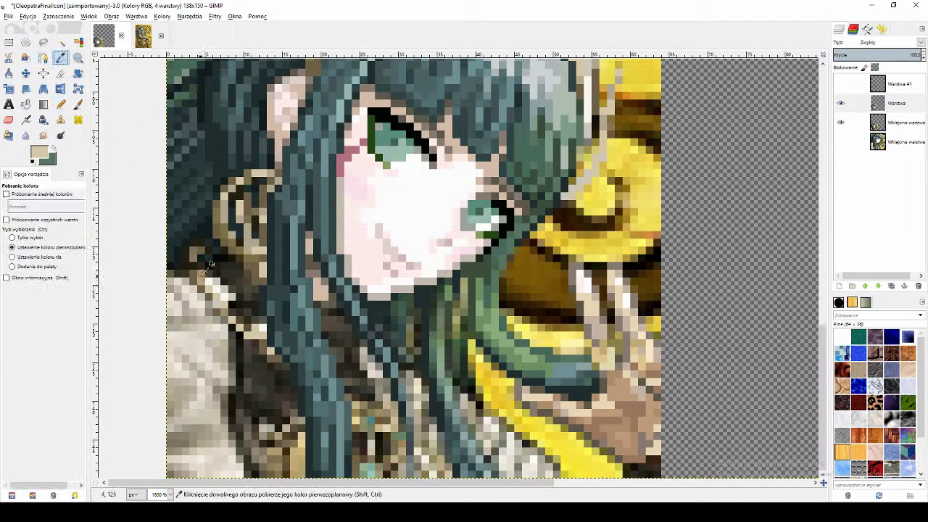
Step: Pencil beige tones into the shoulder trim, resampling from the top of the earring and comparing with the pasted layer
click(60, 90)
click(61, 104)
click(841, 123)
click(842, 124)
click(61, 58)
click(247, 174)
click(61, 105)
click(841, 123)
click(841, 123)
Step: Shade the trim below the earring with olive brown sampled from the hoop, toggling the pasted layer to compare
click(61, 58)
click(232, 188)
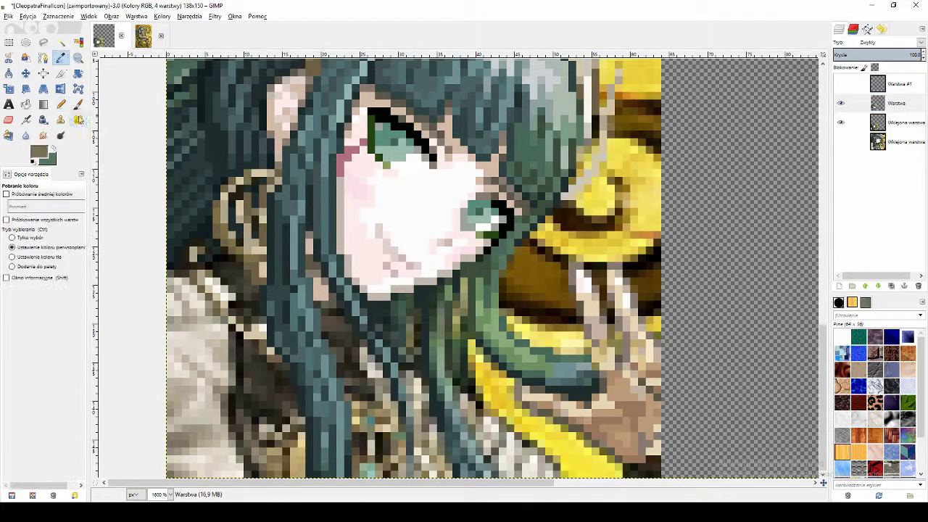
click(61, 105)
click(842, 123)
click(840, 122)
key(ctrl)
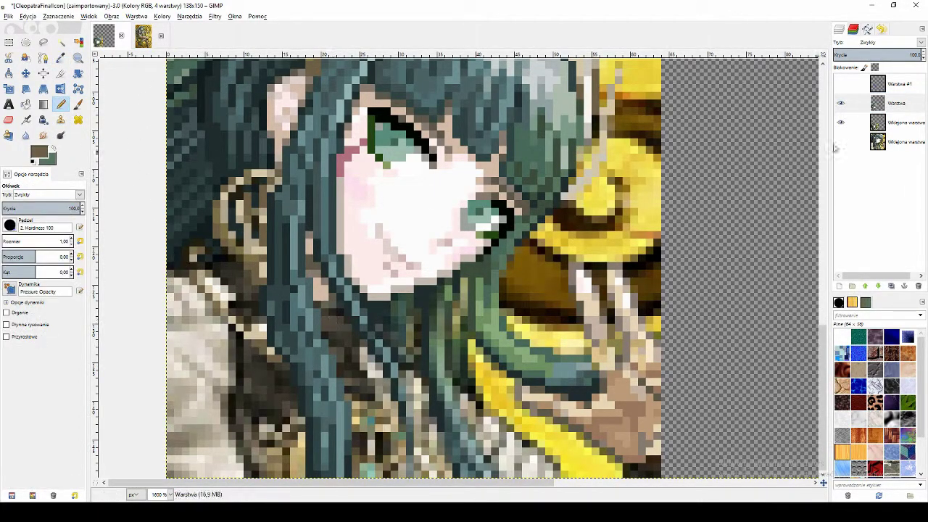
click(840, 122)
click(841, 122)
click(61, 58)
click(61, 105)
click(841, 122)
click(840, 121)
click(842, 121)
click(842, 122)
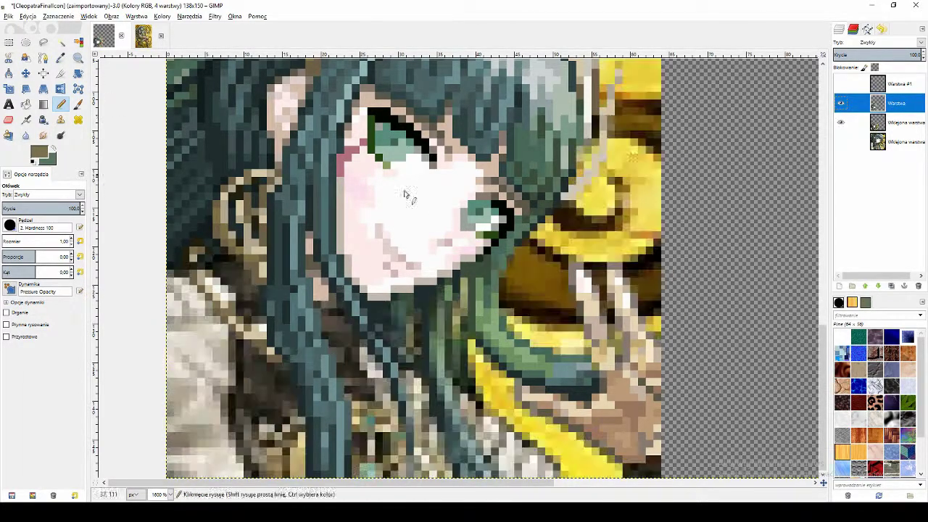
Step: Darken the small ornament at the edge of the back hair with a sampled dark brown, checking without the pasted layer
ctrl+click(202, 261)
ctrl+click(202, 259)
click(202, 259)
click(843, 121)
click(842, 122)
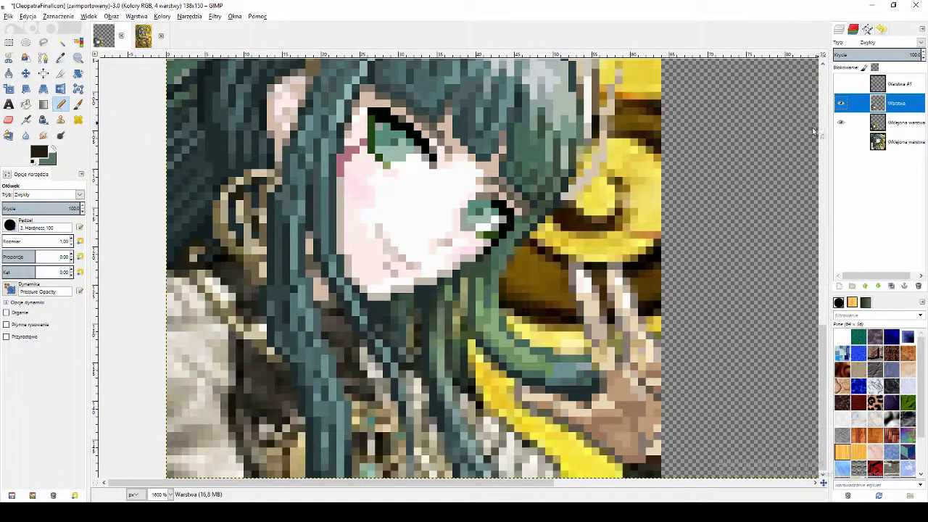
Step: Sample black from the pasted layer and pencil the line between the back hair and the shoulder on the Warstwa layer
click(61, 58)
click(898, 122)
click(201, 265)
click(60, 104)
click(841, 122)
click(840, 123)
click(896, 103)
drag(214, 265, 232, 258)
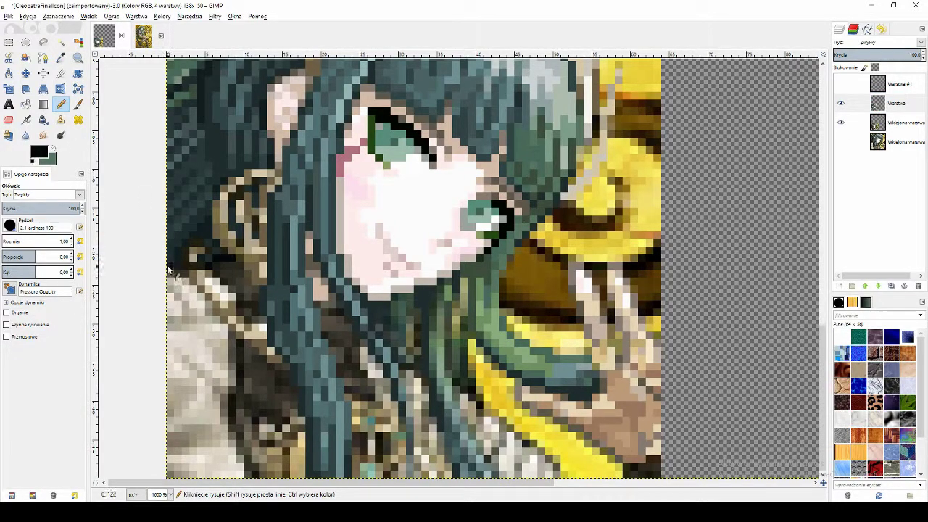
click(842, 122)
click(842, 123)
Step: Sample a near-black from the pasted layer and pencil the dark outline along the sleeve's inner edge on Warstwa
click(60, 58)
click(898, 122)
click(245, 363)
click(896, 103)
click(61, 104)
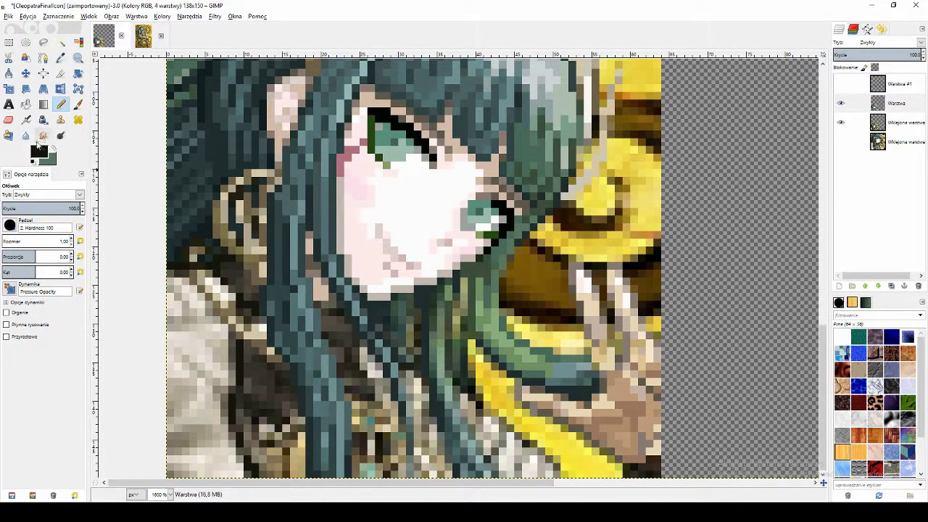
Step: Redraw the sleeve's folds and light areas on Warstwa with grey-brown and pale beige sampled from the pasted layer
click(61, 58)
click(881, 124)
click(899, 103)
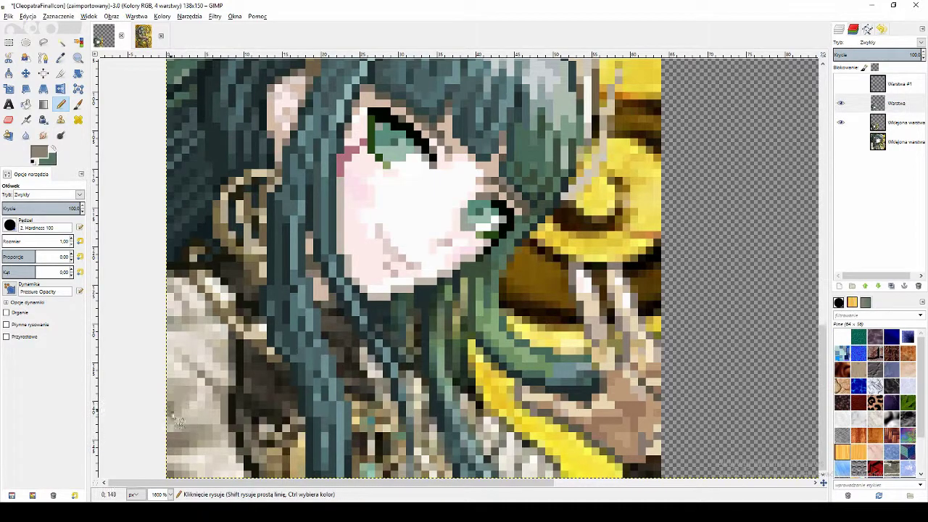
key(o)
click(190, 333)
click(899, 122)
click(188, 329)
click(899, 103)
key(n)
drag(200, 351, 203, 365)
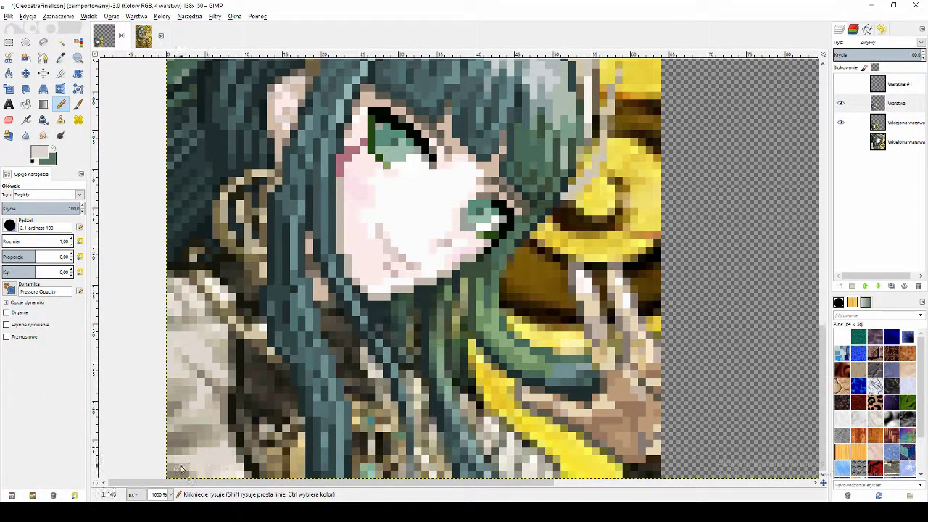
Step: Refine the sleeve's outline and folds with sampled near-black, pale beige and grey-brown
key(o)
click(899, 122)
click(222, 350)
click(898, 103)
key(n)
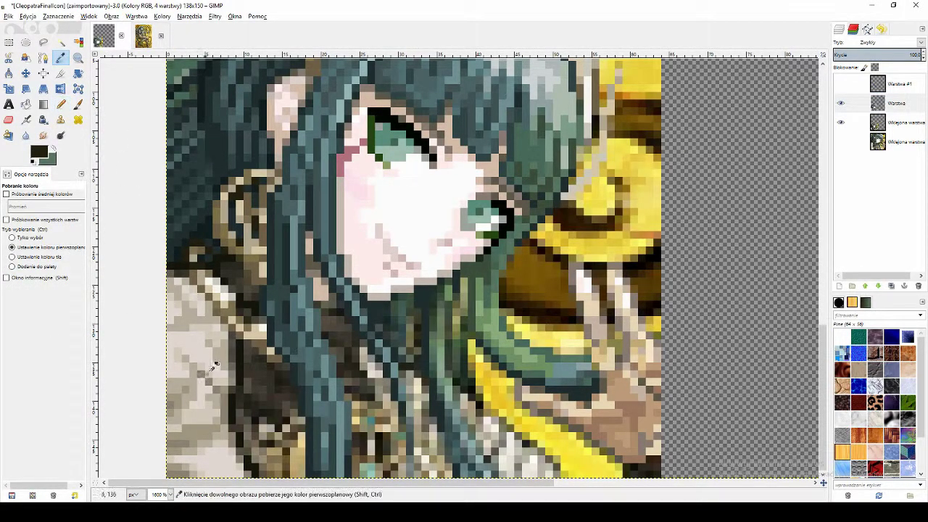
ctrl+click(215, 362)
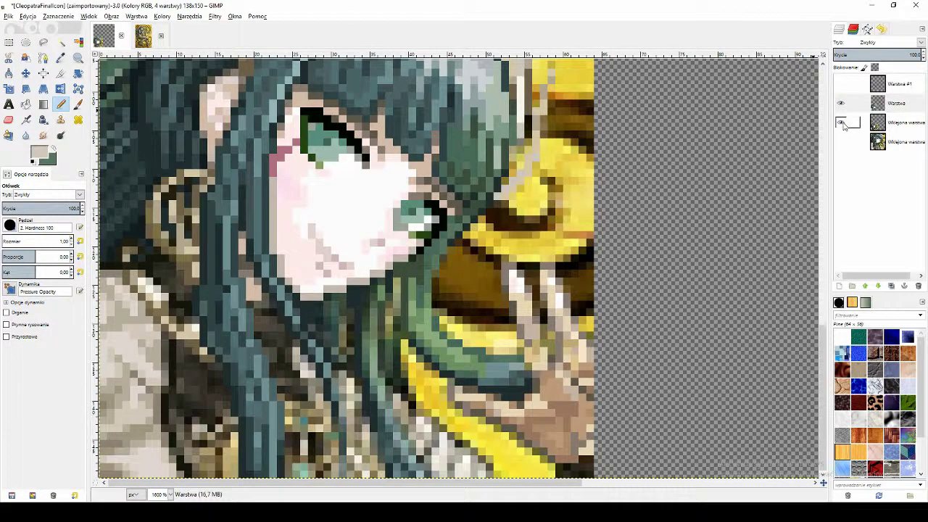
ctrl+click(168, 366)
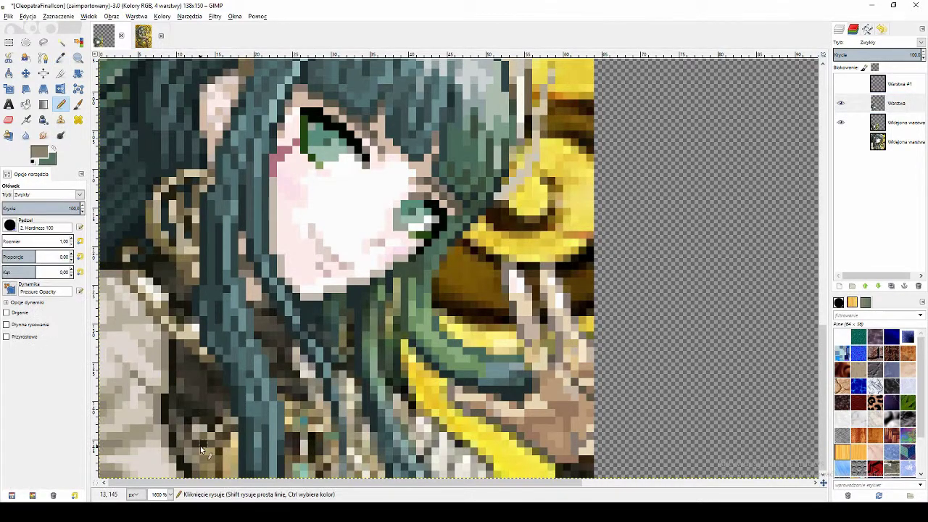
Step: Pencil the thin hair strands below the face with sampled blue-grey, dark teal and light green
click(841, 123)
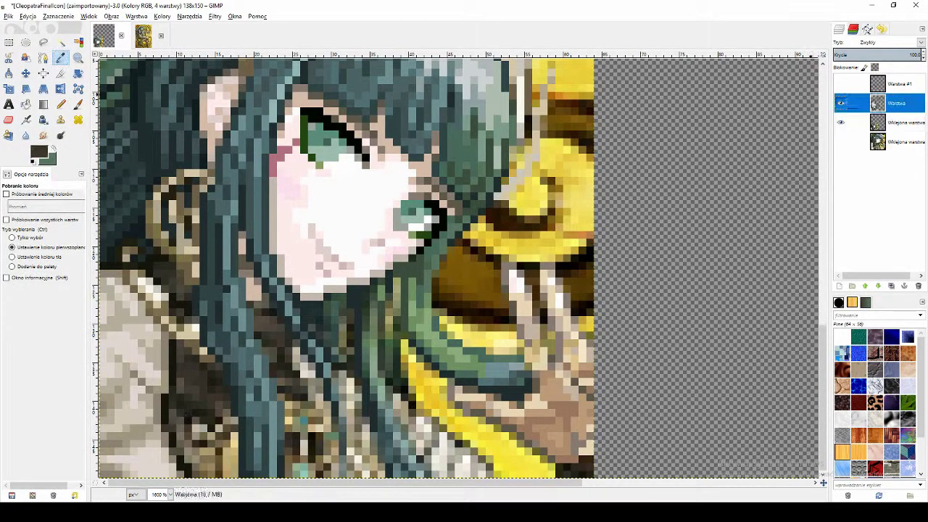
key(n)
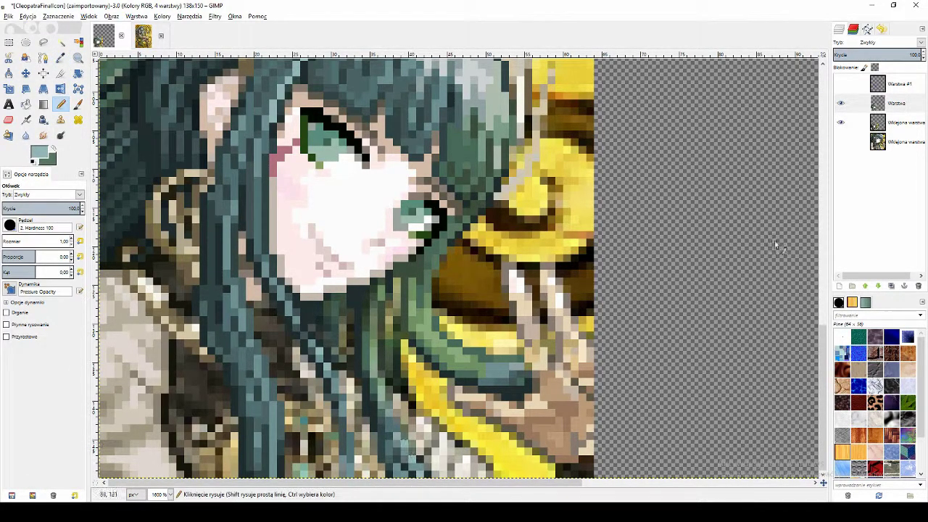
ctrl+click(433, 460)
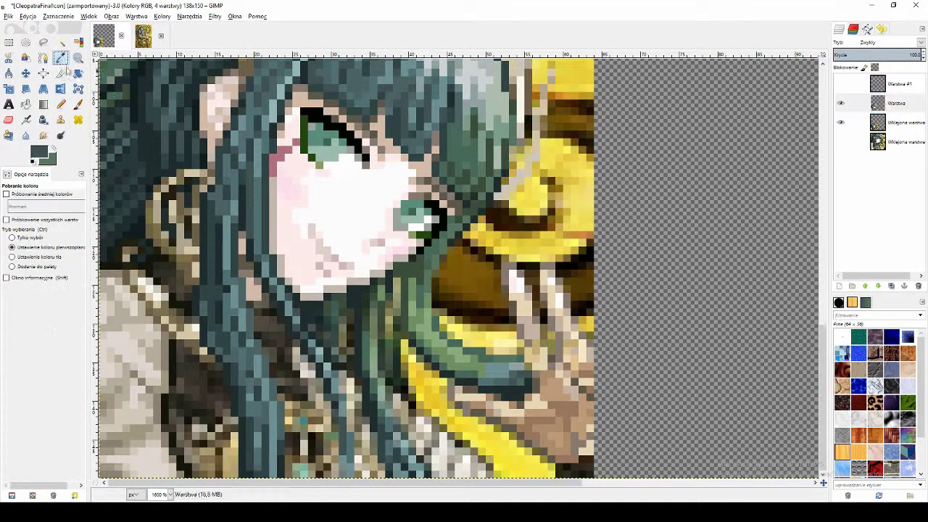
ctrl+click(468, 388)
click(841, 123)
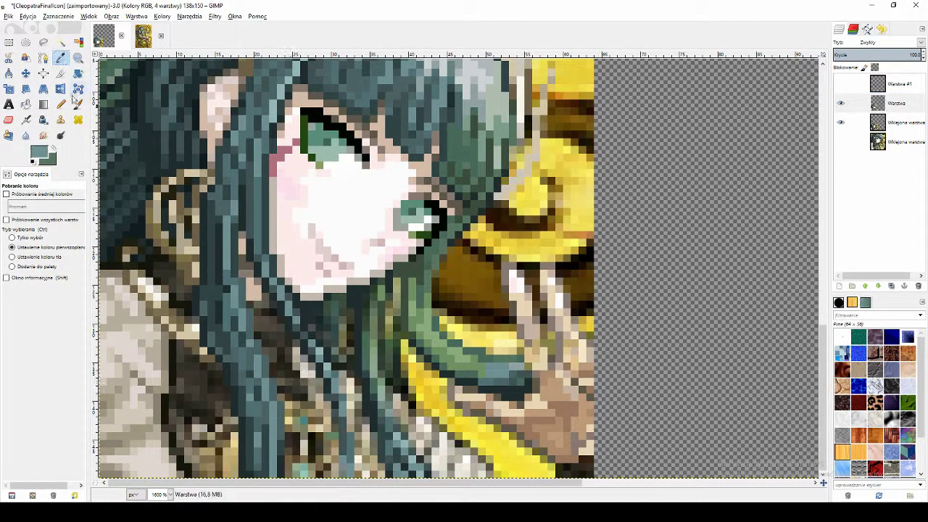
ctrl+click(376, 432)
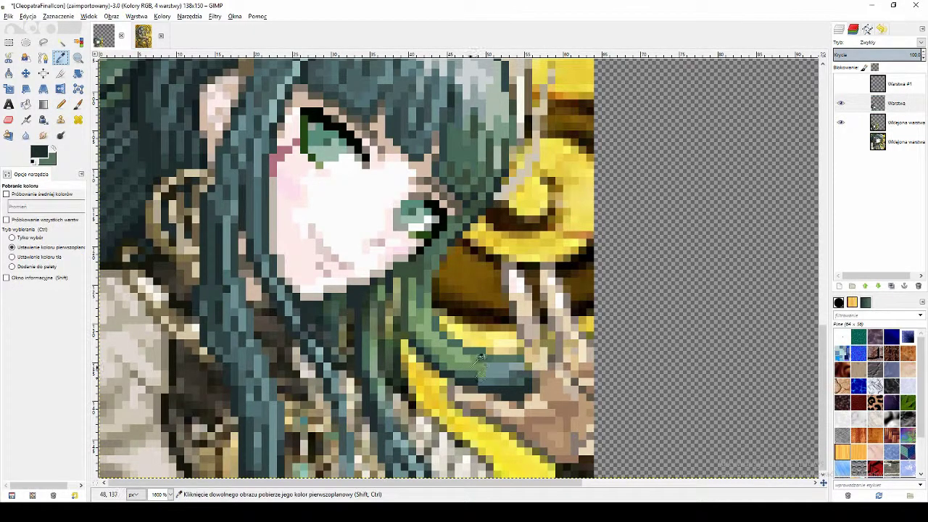
ctrl+click(383, 391)
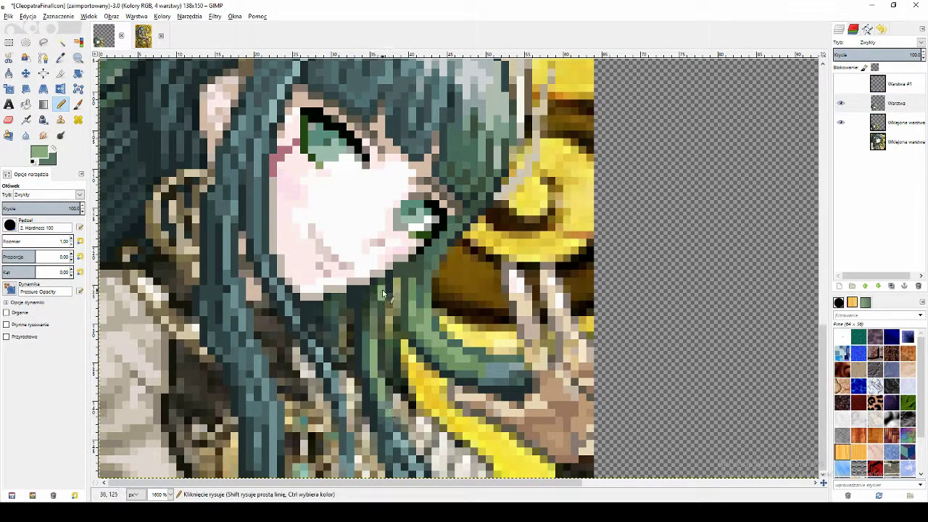
Step: Redraw the green hair strands below the chin with sampled dark and mid greens, comparing with the pasted layer
click(840, 123)
ctrl+click(372, 297)
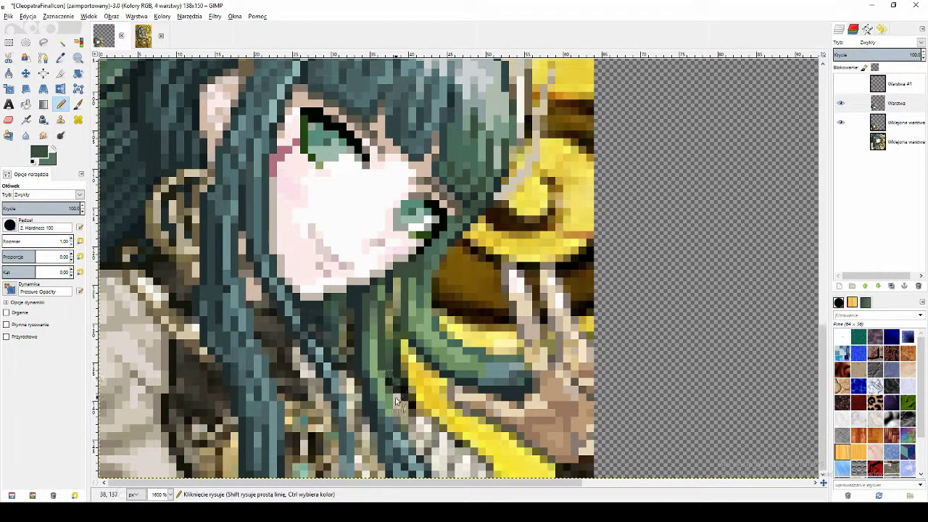
ctrl+click(404, 363)
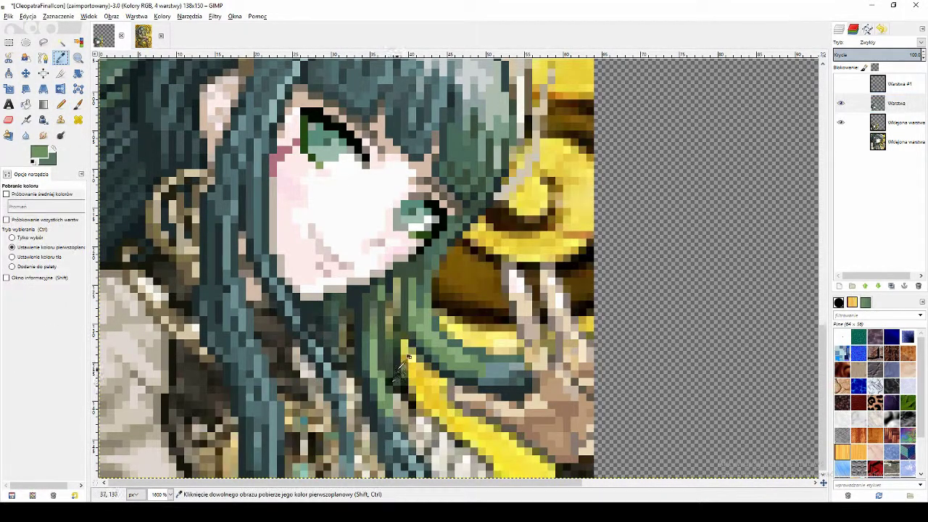
ctrl+click(398, 382)
click(840, 123)
ctrl+click(422, 337)
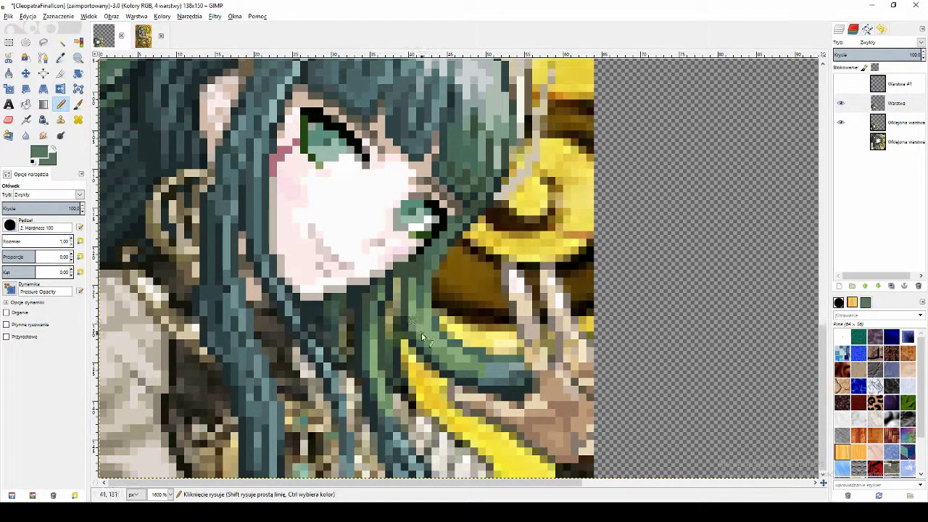
key(ctrl)
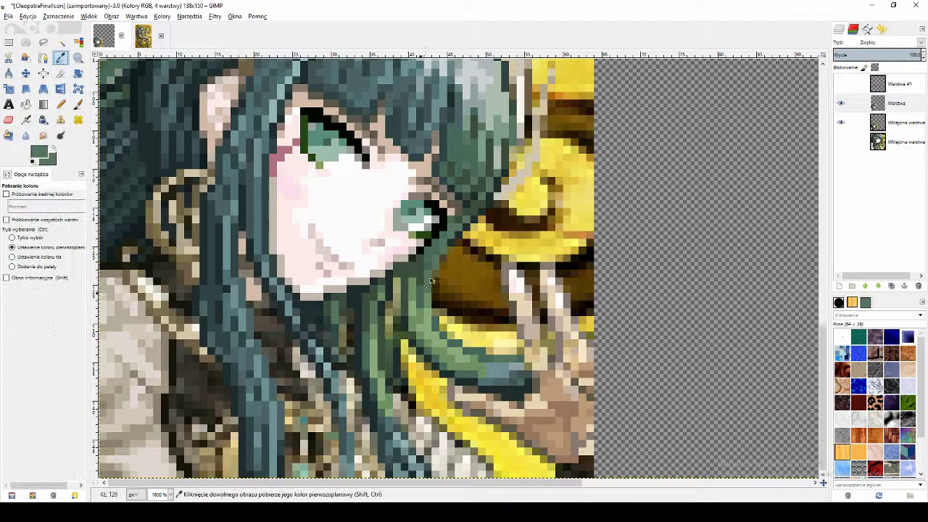
Step: Fill the shadowed hair directly under the chin with sampled dark teal and check it without the pasted layer
ctrl+click(336, 331)
ctrl+click(316, 308)
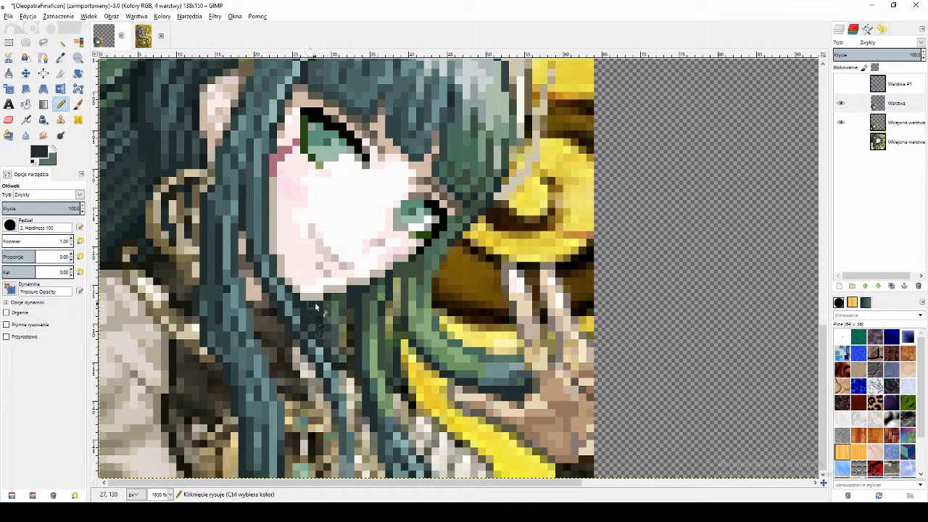
click(841, 122)
click(841, 123)
click(841, 122)
click(840, 122)
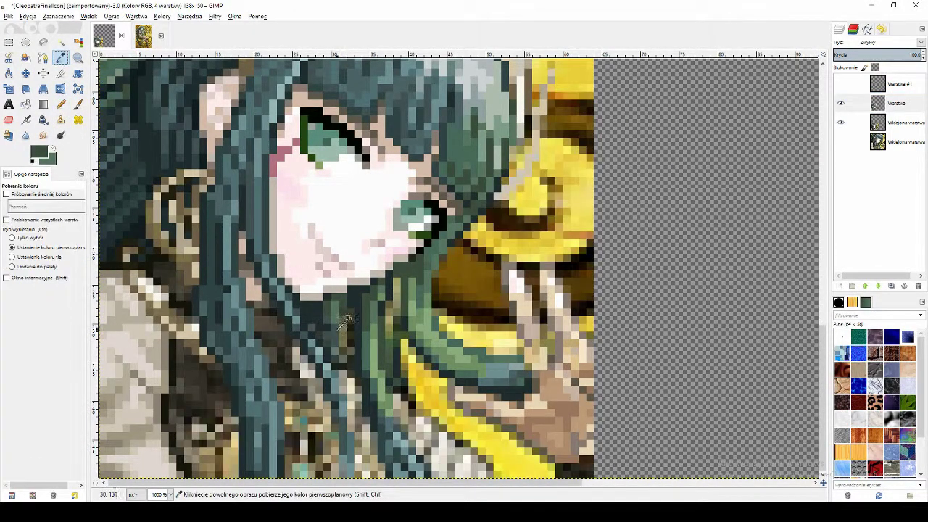
Step: Sample a blue-grey from the front hair lock and pencil highlights on the thin strands below the chin
click(61, 58)
click(264, 134)
click(61, 105)
scroll(375, 325, up, 2)
scroll(376, 326, down, 2)
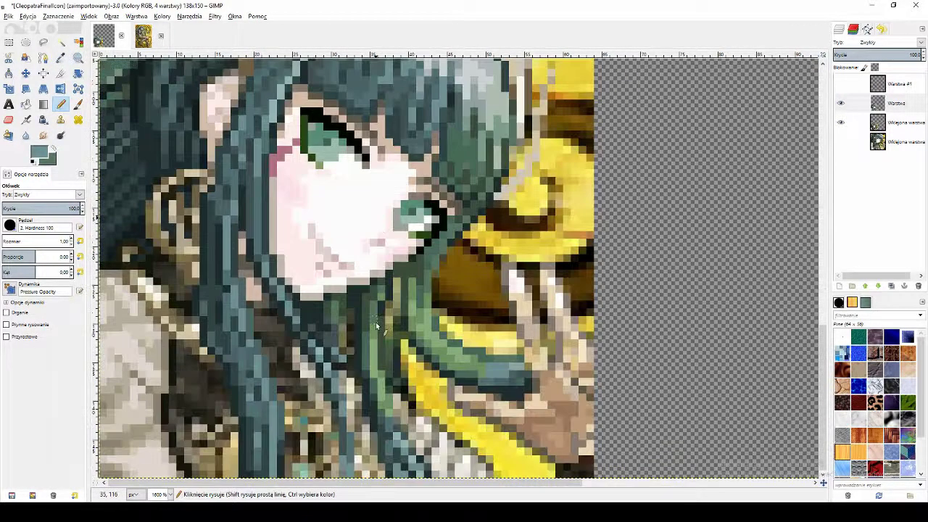
click(61, 58)
click(840, 123)
click(840, 123)
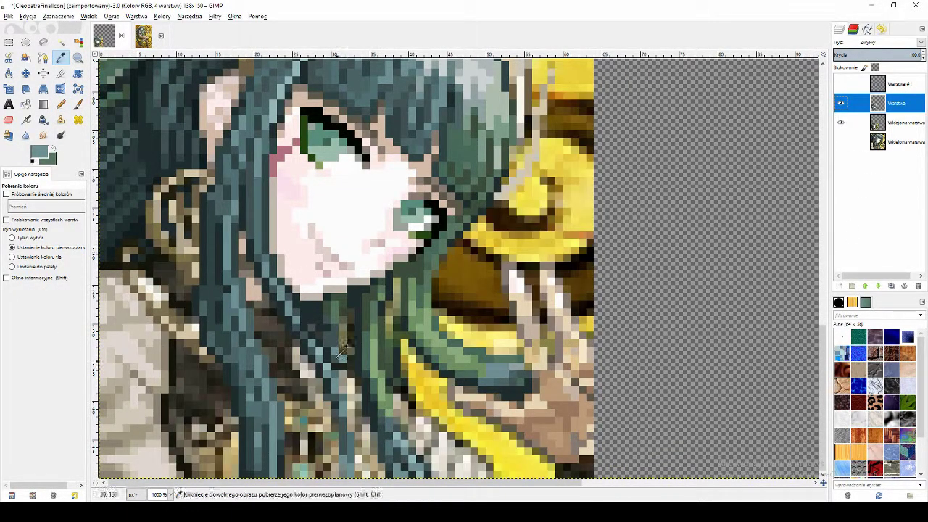
Step: Sample a dark teal between the strands and pencil their shaded edges, toggling the pasted layer to compare
click(350, 356)
click(61, 104)
click(841, 123)
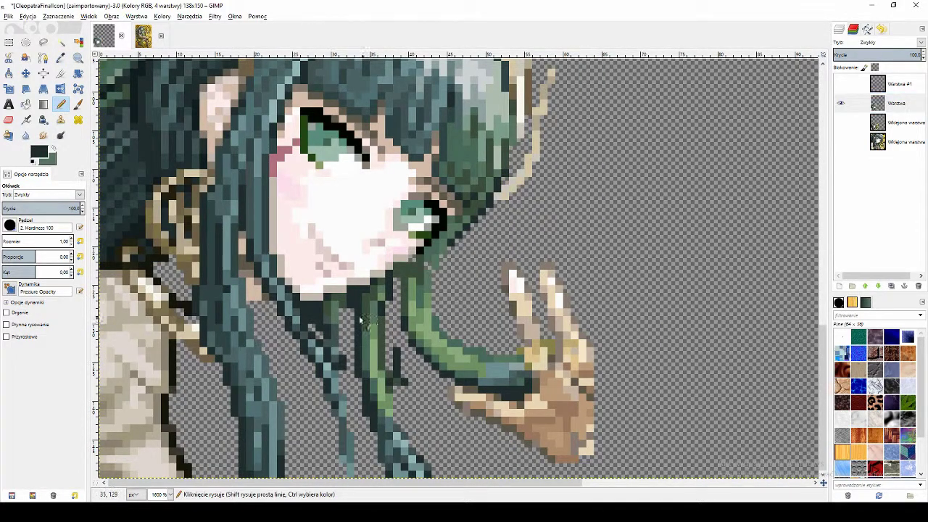
click(840, 123)
click(840, 123)
click(840, 123)
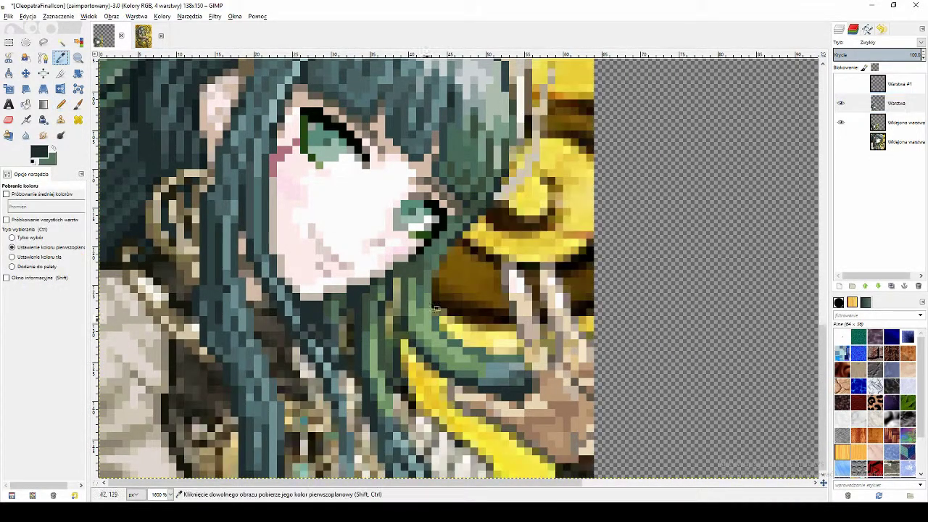
Step: Pencil the green strands beside the neck with sampled greens, compare with the pasted layer, and sample dark teal from the curl
ctrl+click(397, 288)
click(61, 57)
click(62, 104)
click(60, 58)
click(390, 340)
click(62, 105)
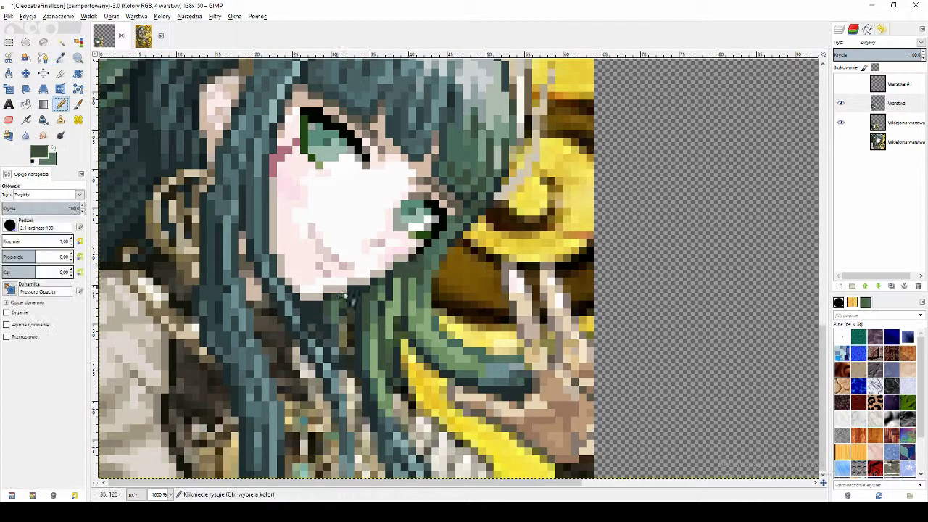
click(840, 123)
click(840, 123)
ctrl+click(466, 349)
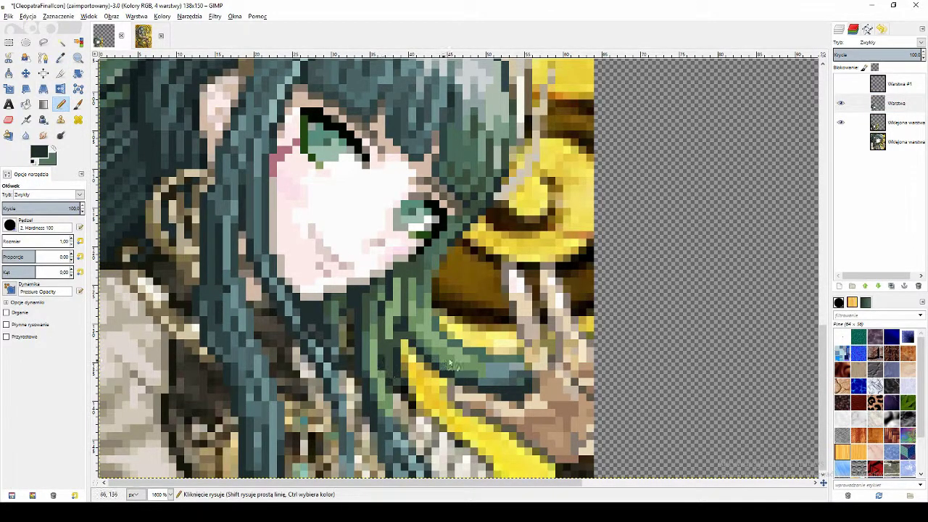
Step: Examine the redrawn hair, sleeve and hand with the pasted layer hidden, and restore that layer
click(840, 123)
scroll(316, 346, down, 2)
scroll(281, 364, up, 1)
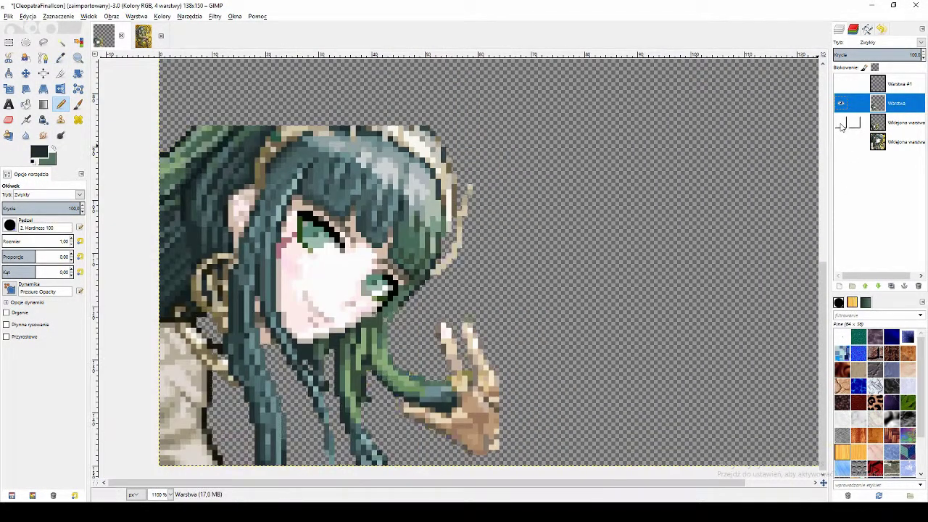
scroll(557, 442, up, 1)
scroll(550, 434, down, 1)
scroll(449, 434, up, 1)
click(841, 125)
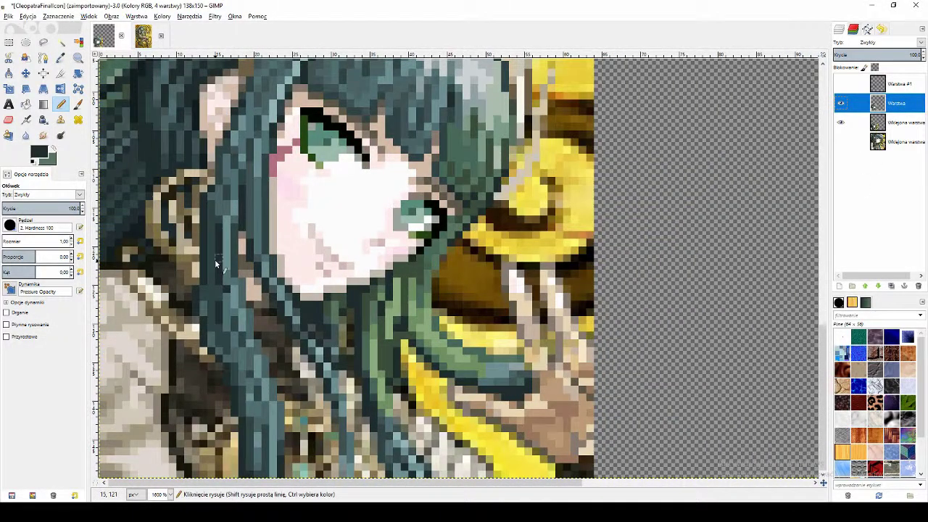
Step: Sample near-black, taupe and beige from the shoulder sleeve and pencil shading on the narrow sleeve beneath the yellow strip
ctrl+click(125, 256)
ctrl+click(112, 251)
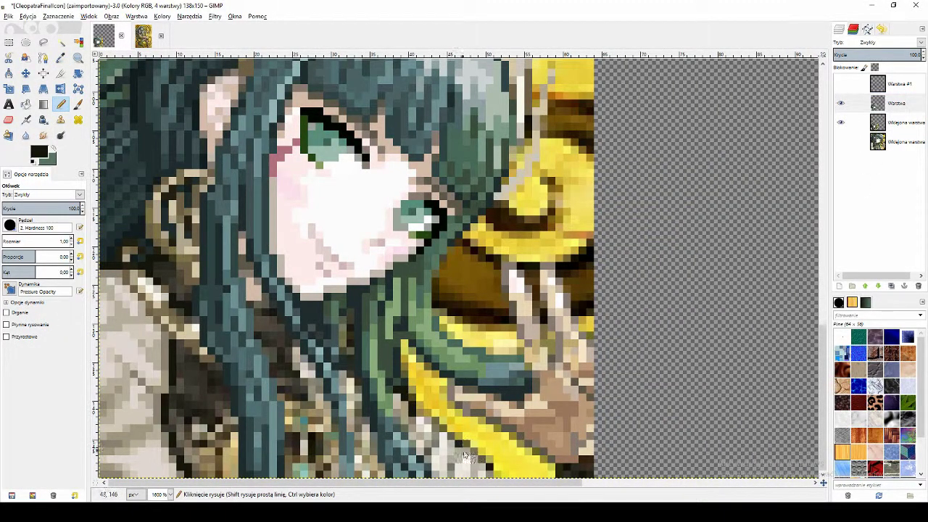
ctrl+click(134, 258)
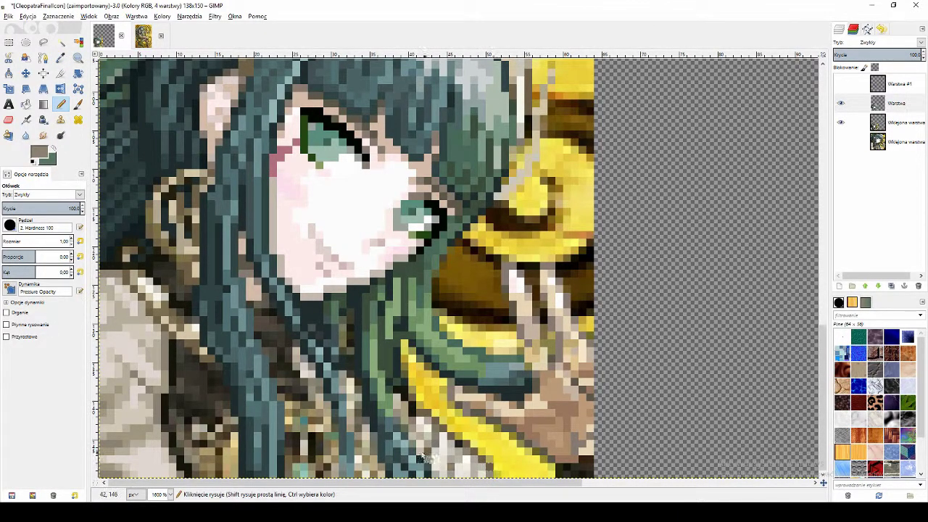
ctrl+click(144, 301)
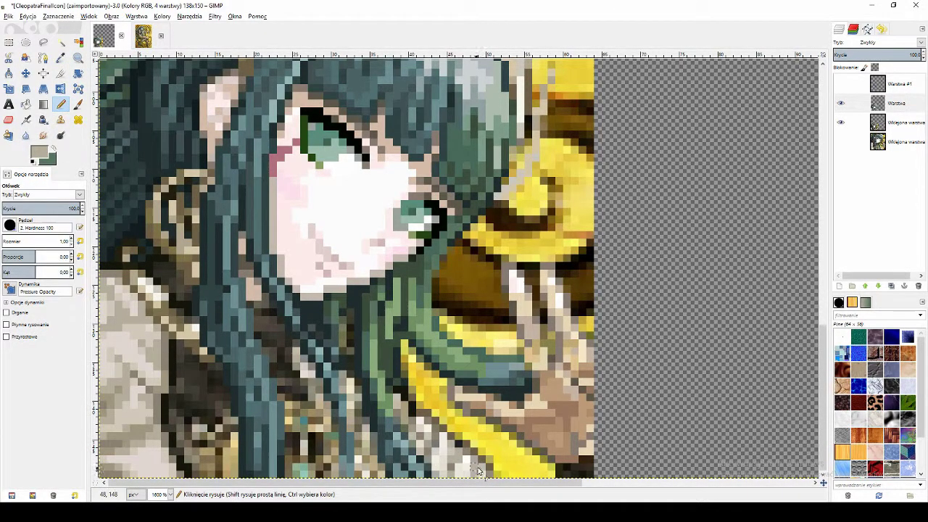
ctrl+click(447, 463)
click(870, 104)
ctrl+click(455, 445)
click(455, 445)
ctrl+click(439, 452)
Step: Sample taupe and light beige again from the large sleeve and refine the small sleeve's shading
scroll(444, 297, down, 3)
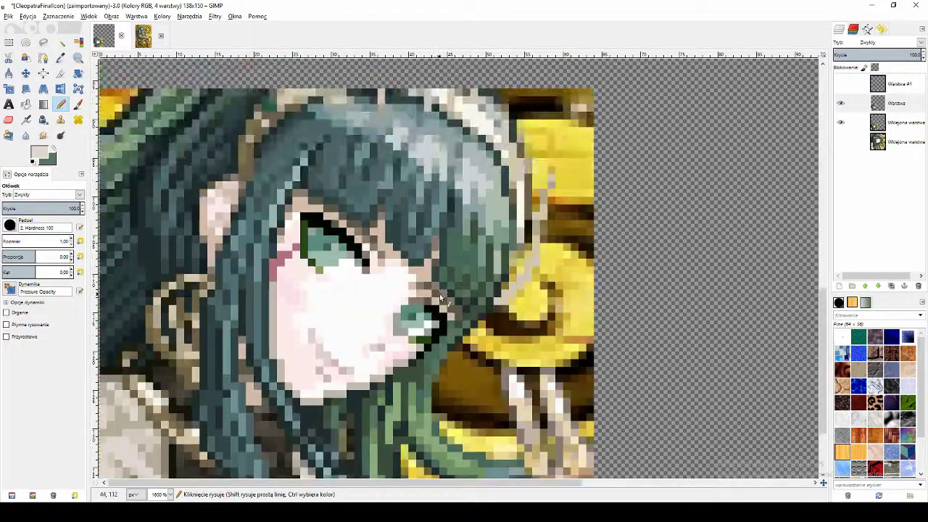
scroll(418, 308, up, 3)
click(306, 371)
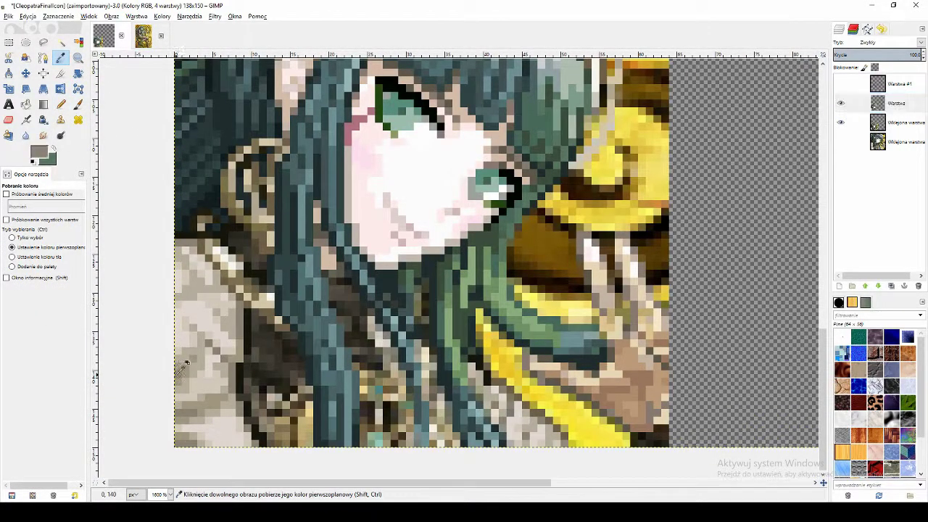
key(n)
scroll(543, 424, down, 3)
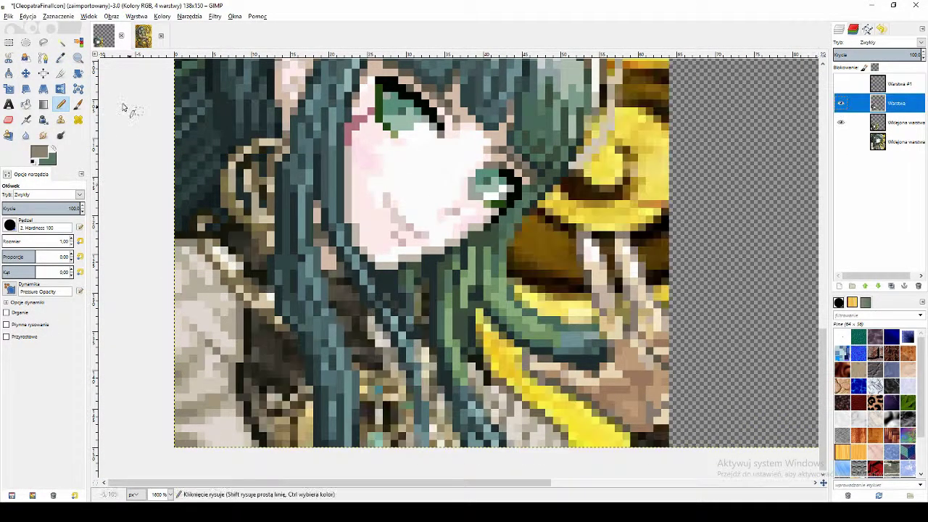
scroll(492, 411, up, 3)
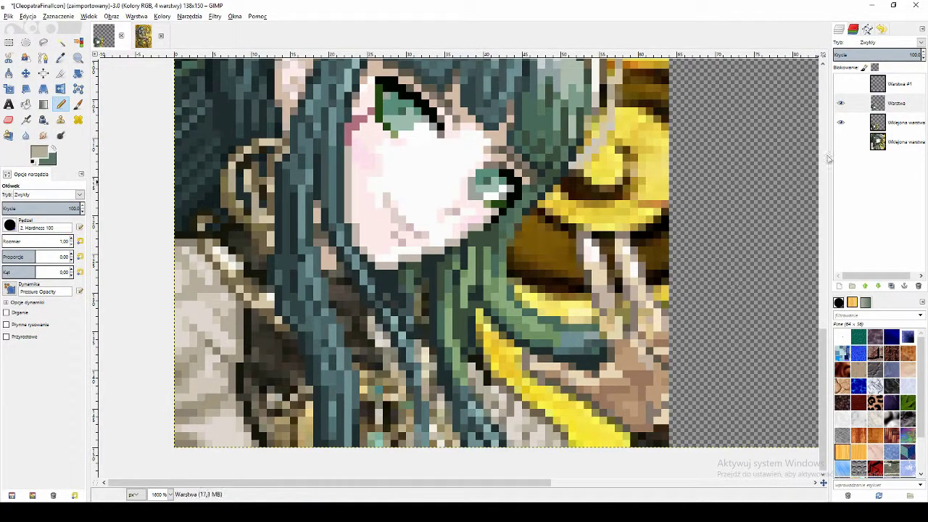
Step: Pencil the lower hair strands bordering the small sleeve with colours sampled along those strands
key(o)
click(463, 322)
key(n)
click(476, 395)
key(o)
click(464, 373)
key(n)
click(487, 412)
key(o)
click(500, 435)
click(61, 89)
click(122, 145)
click(339, 278)
click(340, 278)
click(340, 278)
click(340, 279)
key(ctrl+z)
Step: Sample tones around the small sleeve and pencil its lower end beside the yellow strip
key(n)
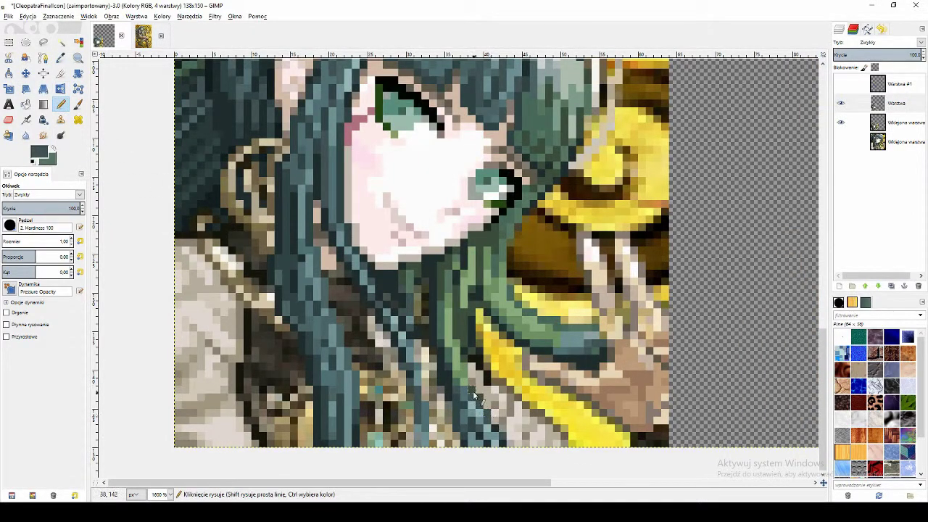
click(849, 105)
key(o)
click(536, 432)
key(n)
click(509, 442)
click(846, 109)
key(o)
click(556, 435)
key(n)
click(563, 442)
Step: Sample light beige and charcoal and retouch the small sleeve's upper part and its outline
click(848, 108)
key(o)
click(378, 268)
key(n)
ctrl+click(477, 372)
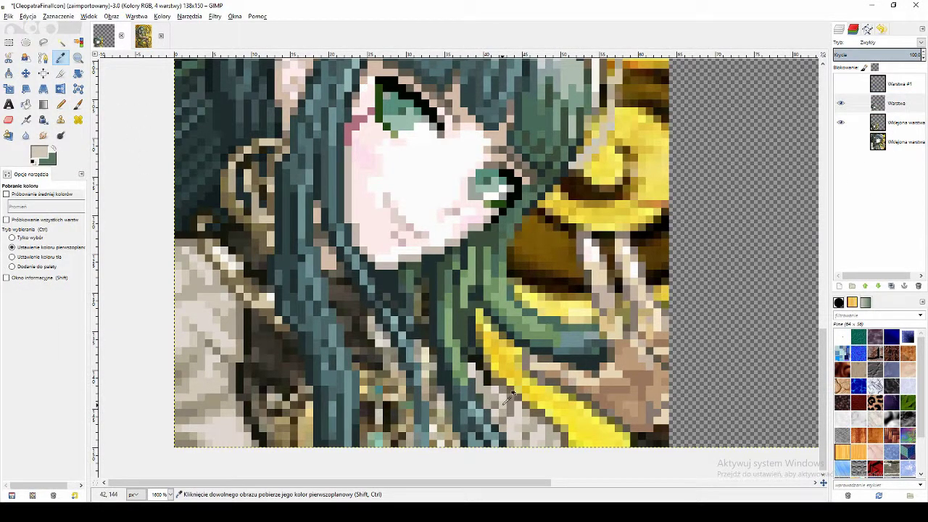
click(849, 110)
key(o)
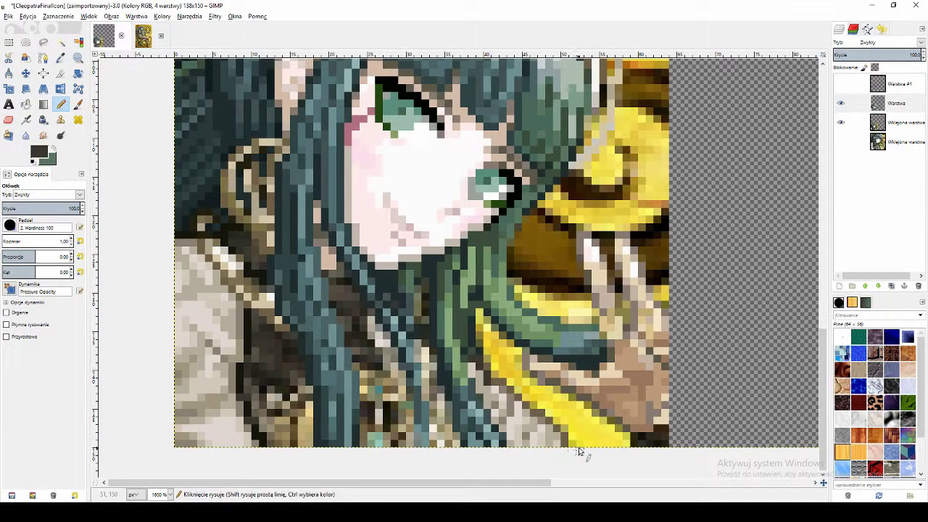
Step: Examine the redrawn sleeve and strands against the pasted layers and the CleopatraStage4 reference image
click(841, 123)
click(841, 122)
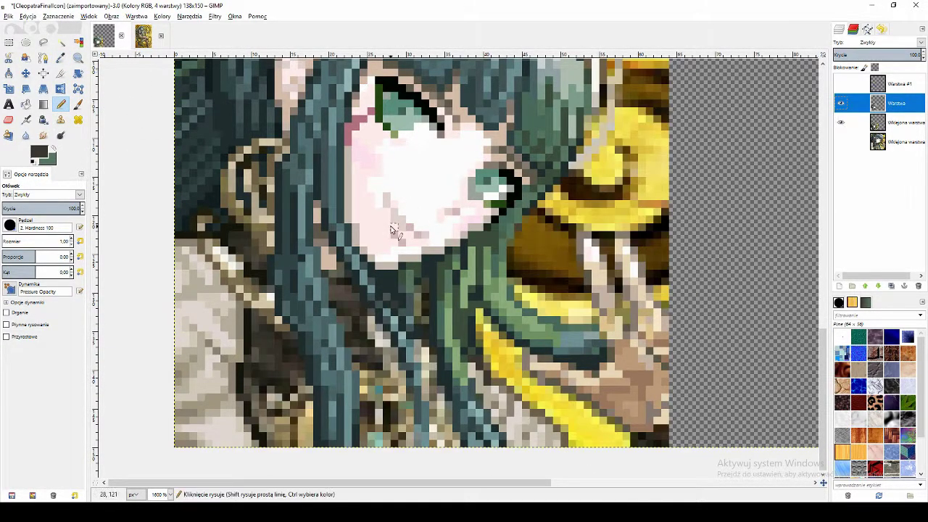
scroll(368, 462, down, 3)
scroll(375, 467, up, 3)
click(150, 41)
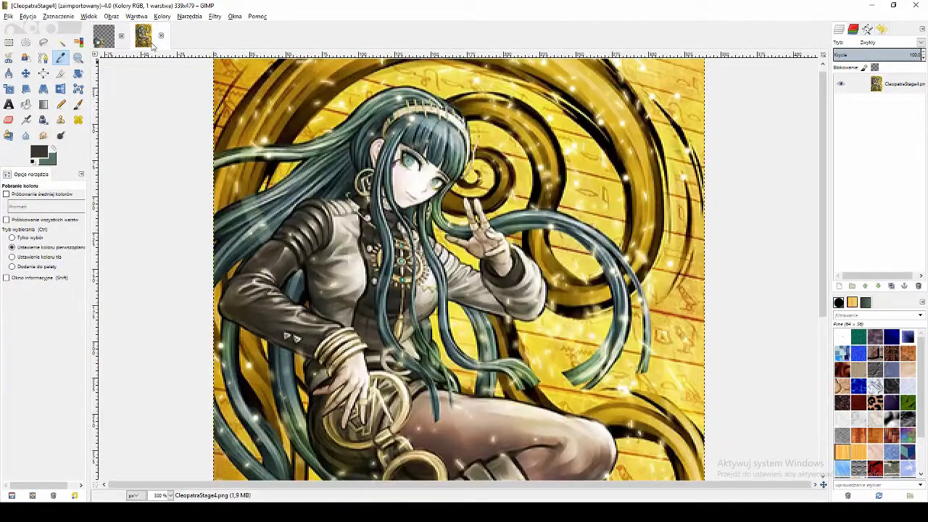
click(104, 38)
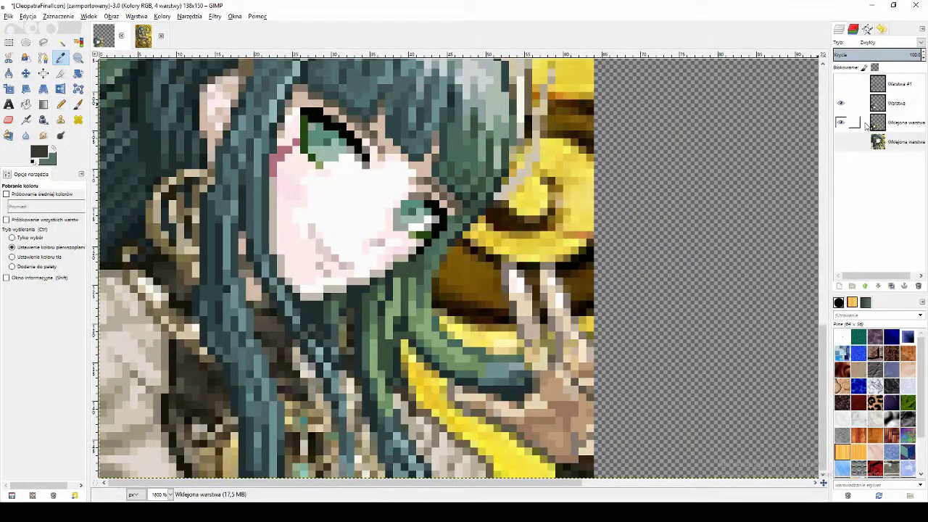
click(840, 142)
click(840, 142)
click(841, 122)
click(841, 123)
click(136, 37)
click(110, 37)
Step: Isolate the drawing layer and recolour the curved headpiece ornament beside the hair with a sampled tan
click(841, 122)
click(841, 105)
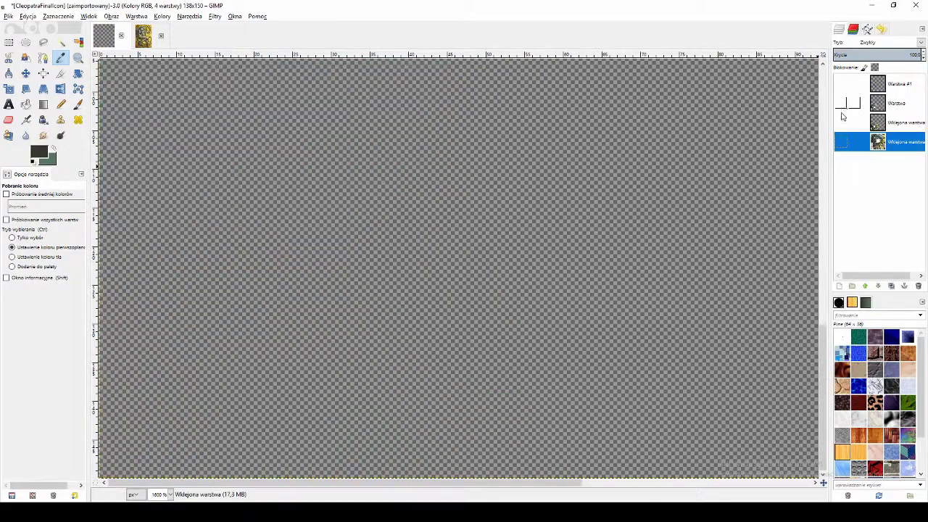
click(842, 111)
key(n)
click(896, 103)
key(o)
click(528, 94)
key(n)
drag(505, 187, 513, 148)
key(o)
ctrl+click(517, 76)
drag(542, 76, 516, 183)
Step: Shade the curved headpiece ornament with sampled light grey and grey, and show the pasted layer again
scroll(594, 190, up, 3)
key(o)
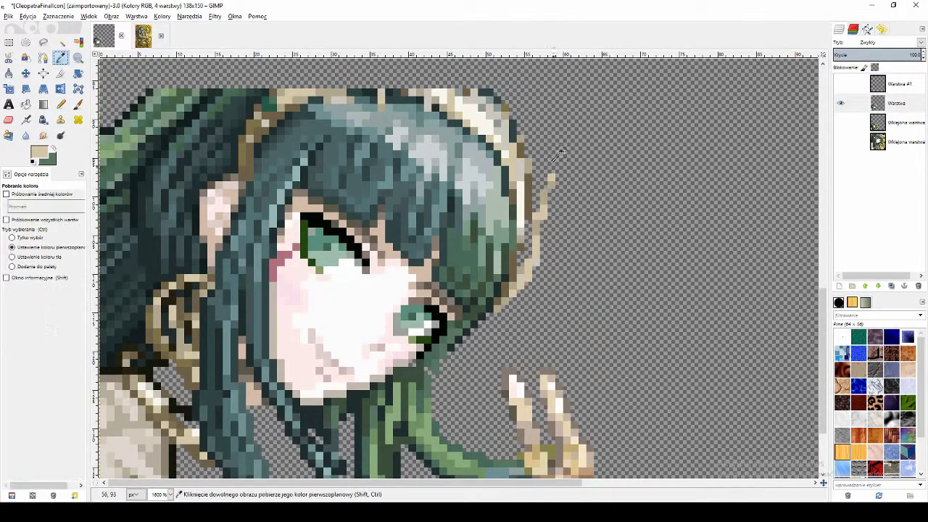
key(n)
scroll(545, 260, down, 3)
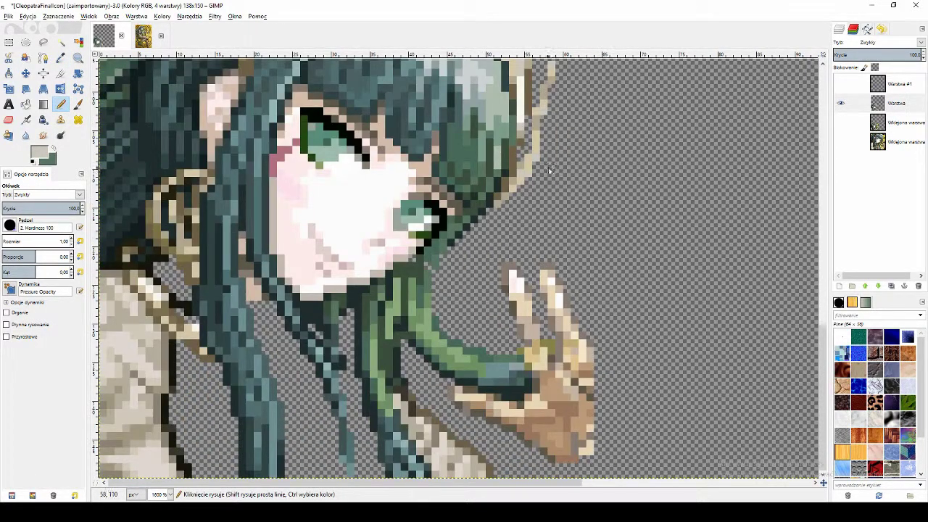
scroll(515, 216, up, 3)
key(o)
click(505, 126)
key(n)
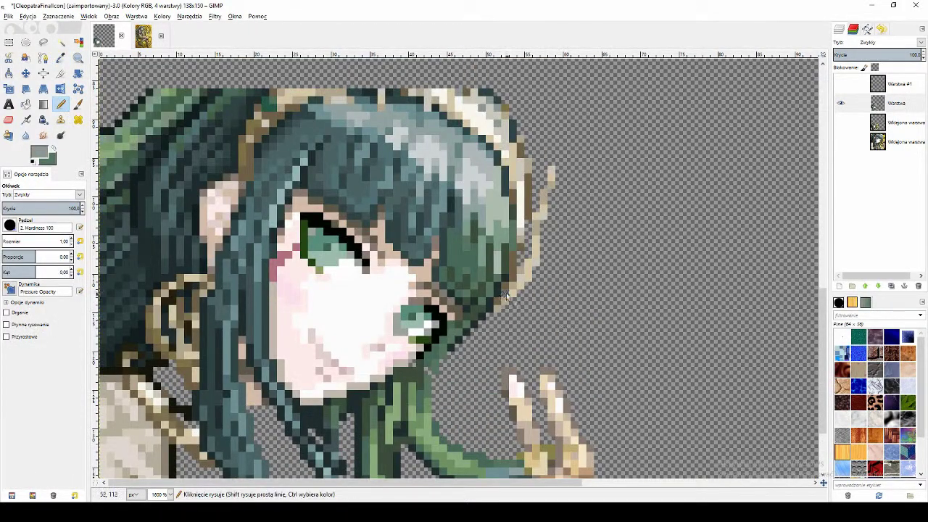
scroll(512, 304, down, 3)
scroll(322, 444, up, 2)
click(840, 122)
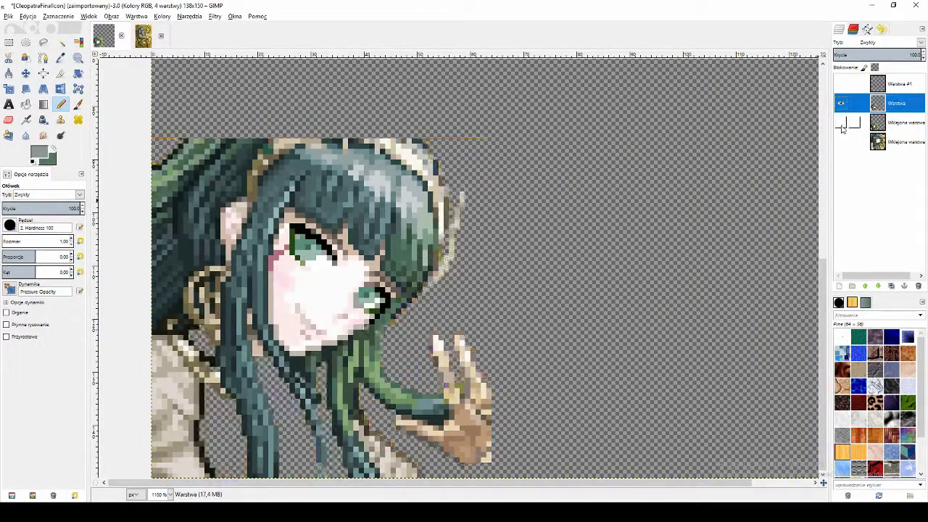
Step: Sample greens around the cheek-side hair lock and retouch its edge, toggling the pasted layer to compare
key(o)
scroll(408, 336, up, 1)
click(406, 329)
key(n)
click(841, 122)
click(841, 122)
key(o)
click(390, 326)
key(n)
Step: Pencil the inner edge of the green curl below the face with a sampled green and check the whole icon
scroll(386, 338, down, 2)
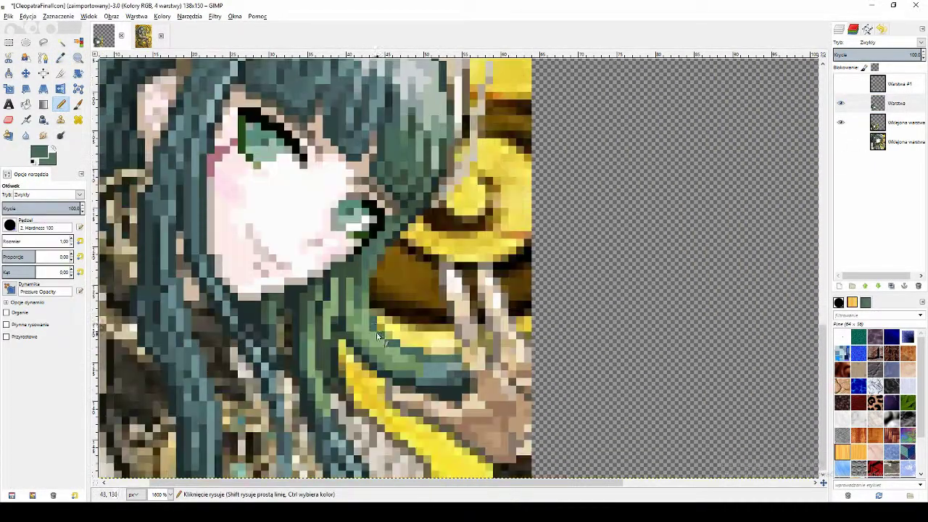
key(o)
click(315, 299)
key(n)
scroll(305, 357, down, 2)
scroll(381, 320, up, 2)
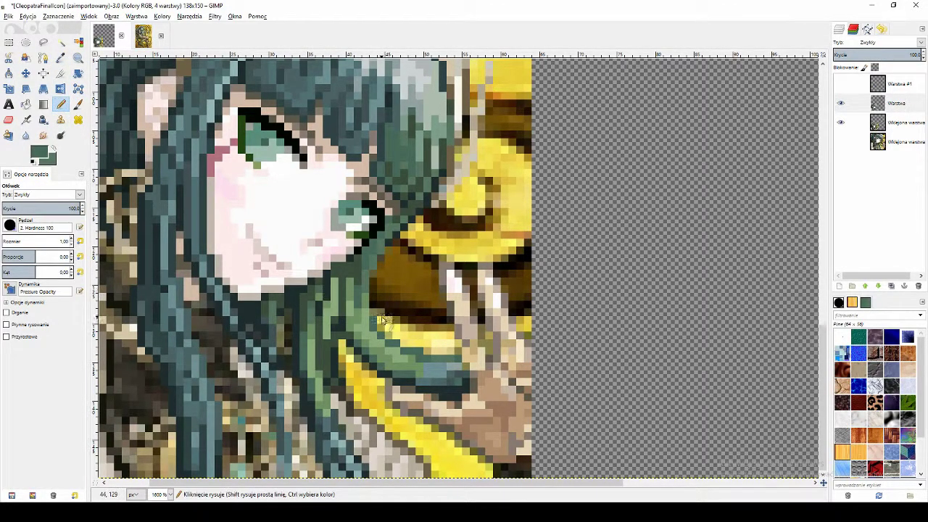
scroll(310, 310, down, 2)
scroll(359, 349, up, 2)
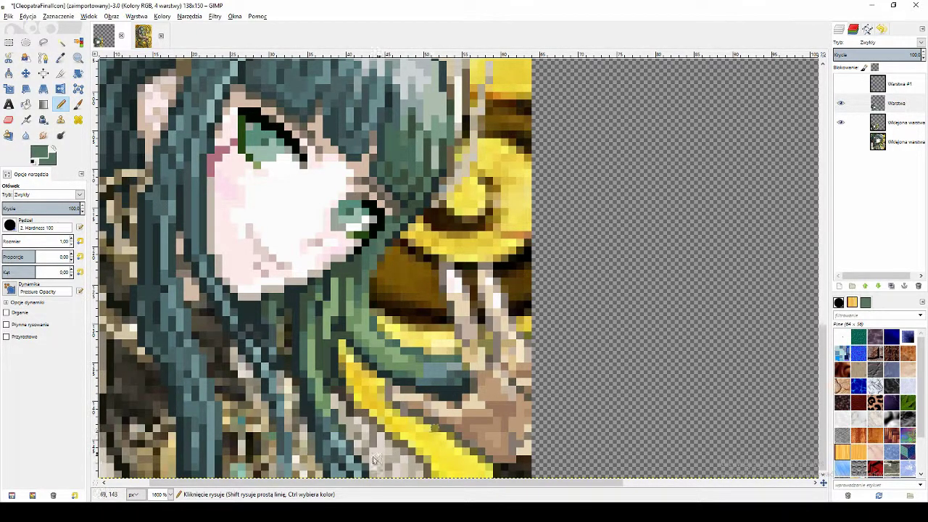
scroll(213, 415, down, 2)
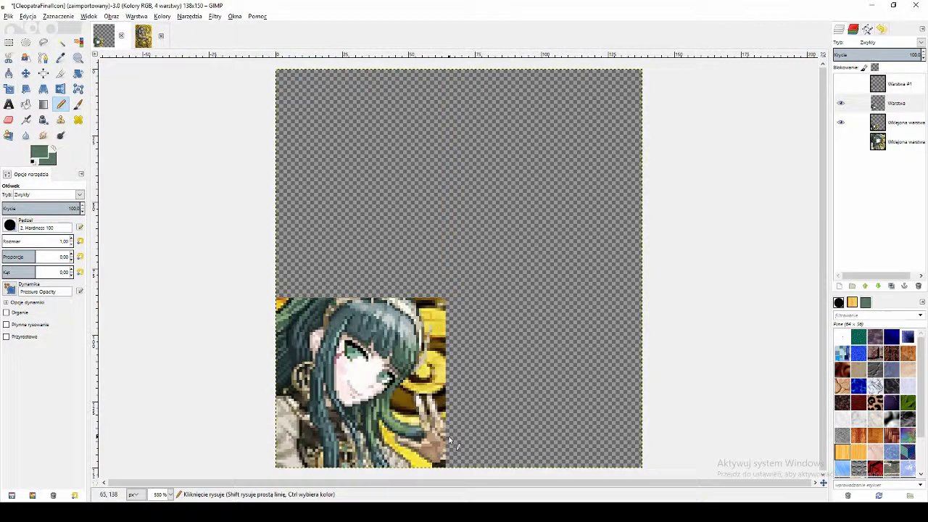
scroll(378, 430, up, 2)
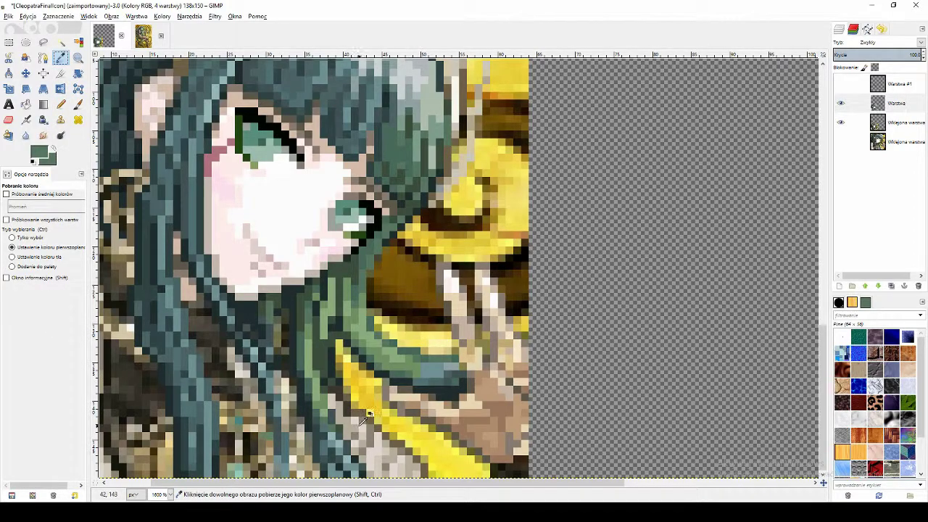
Step: Sample green and blue-grey teal from the strands beside the small sleeve and pencil their highlights
click(332, 435)
key(n)
key(o)
click(323, 406)
key(n)
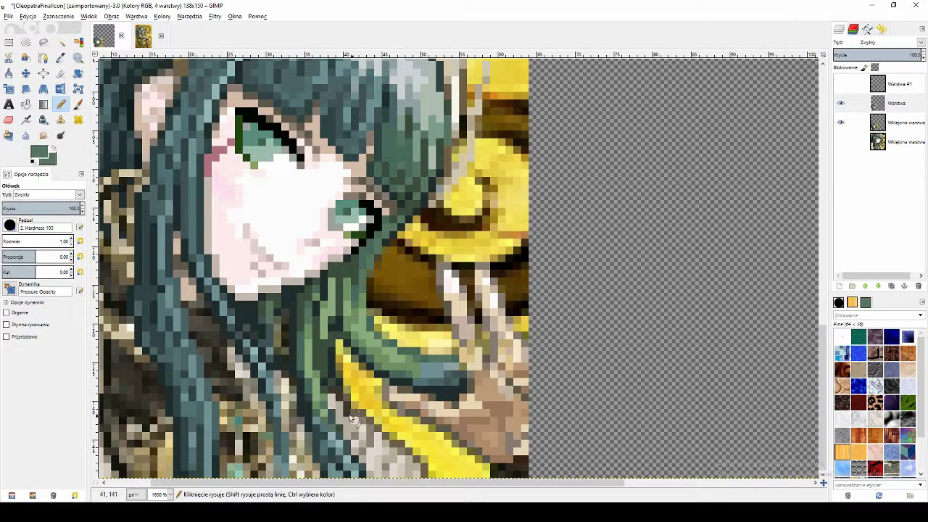
ctrl+scroll(399, 422, down, 4)
scroll(440, 397, up, 4)
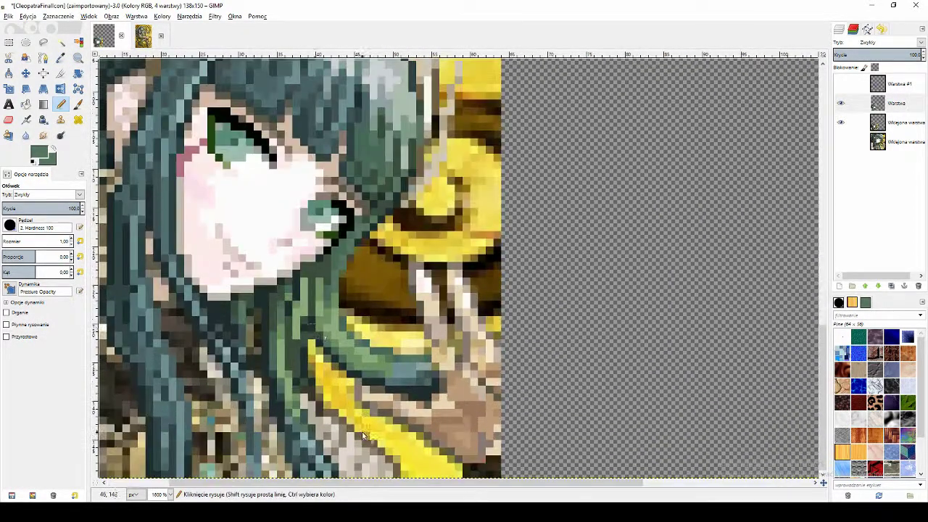
ctrl+click(313, 436)
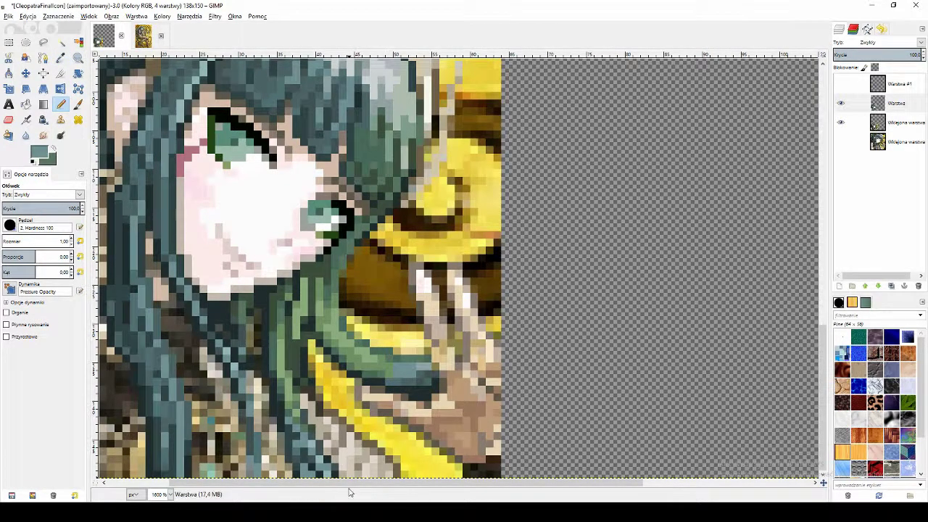
drag(350, 494, 283, 494)
Step: Consult the reference image and pencil the clothing between the thin strands with sampled beige, taupe and tan
click(61, 58)
click(148, 45)
click(105, 42)
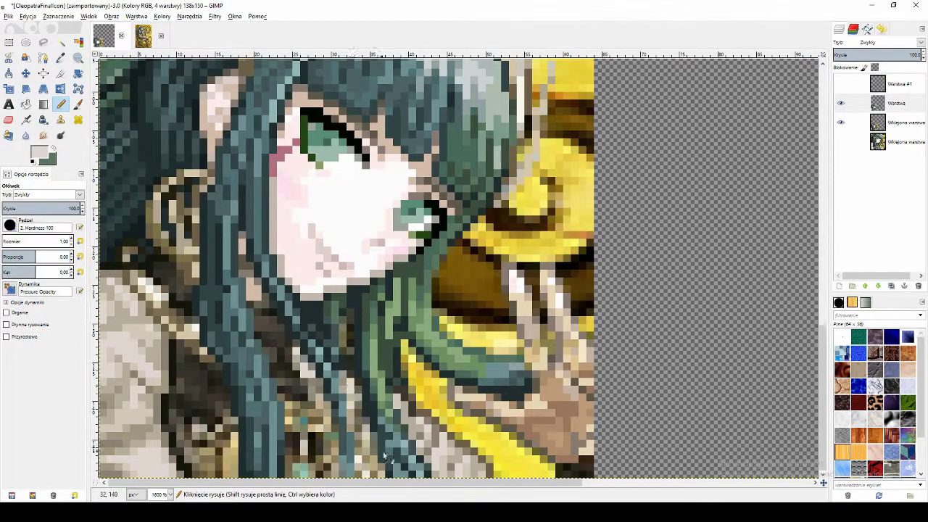
ctrl+click(360, 412)
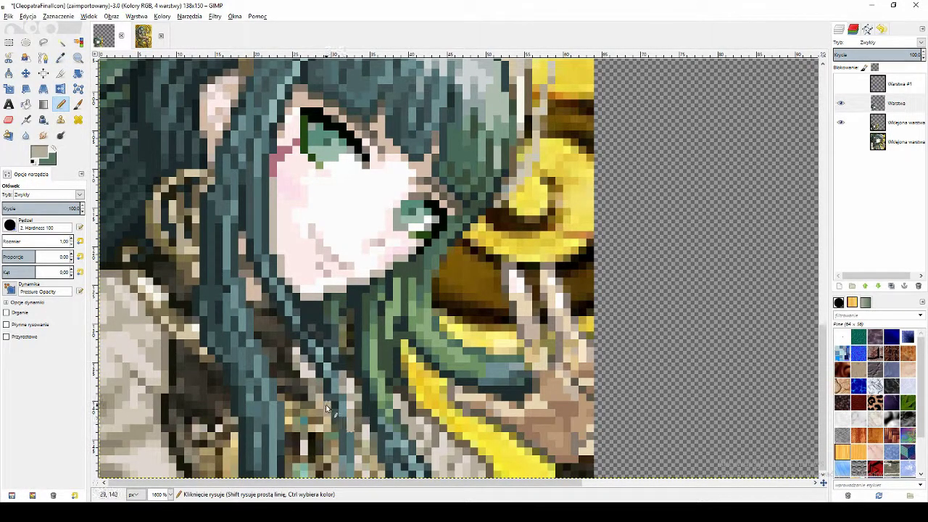
ctrl+click(325, 395)
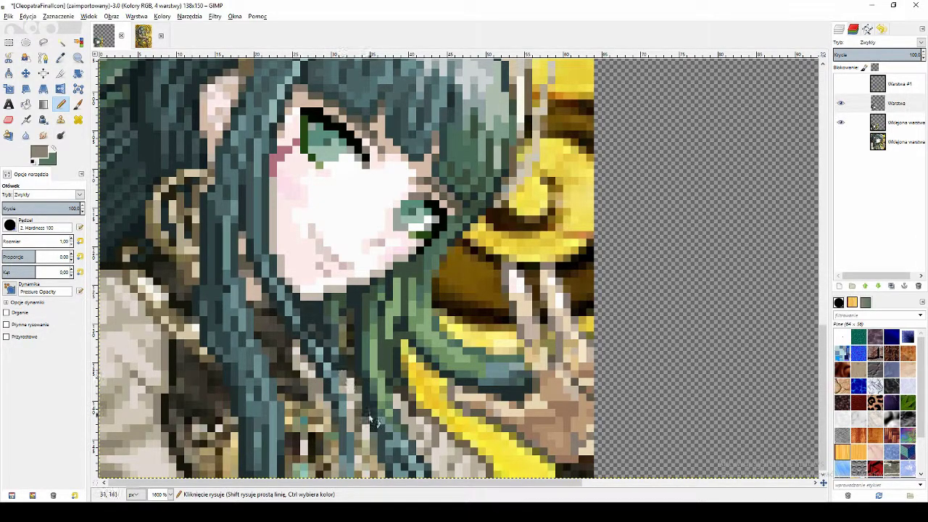
ctrl+click(231, 432)
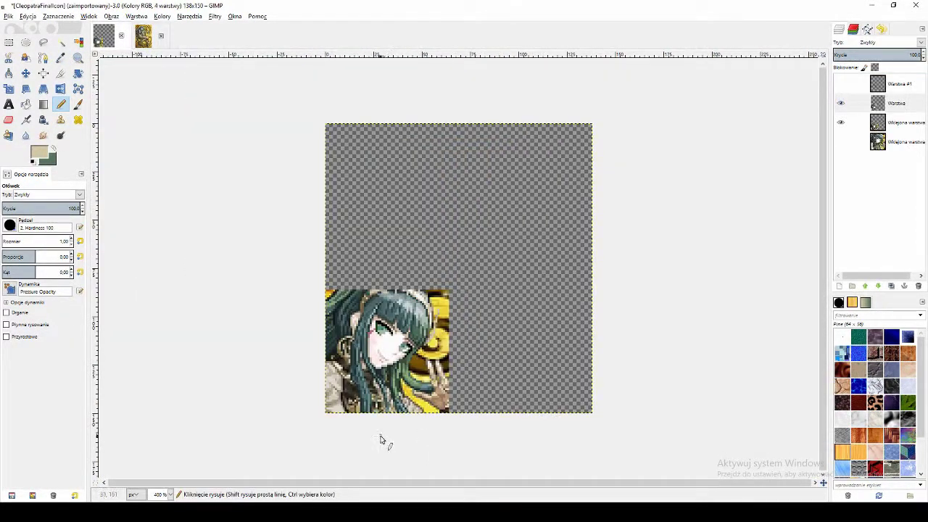
scroll(382, 440, up, 4)
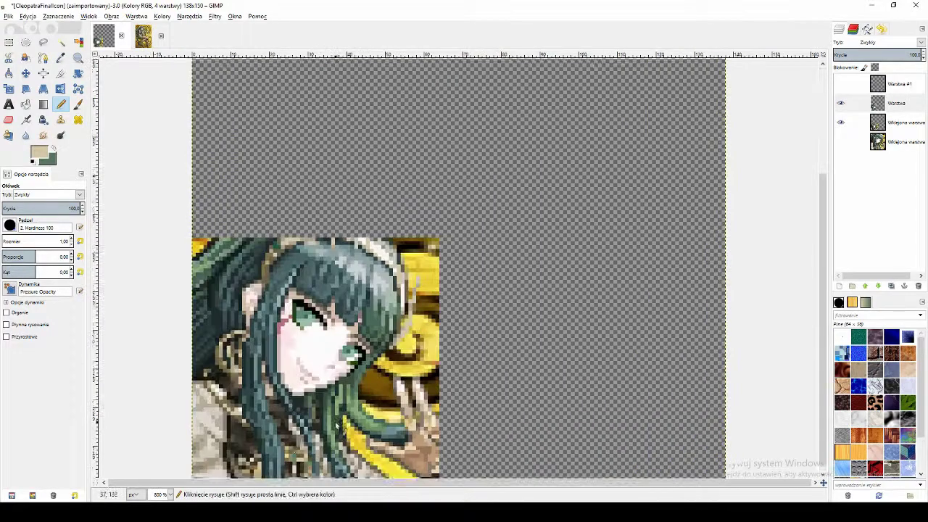
Step: Pencil darker pixels on the chest clothing with a sampled brown, and sample tan from the earring
ctrl+click(297, 415)
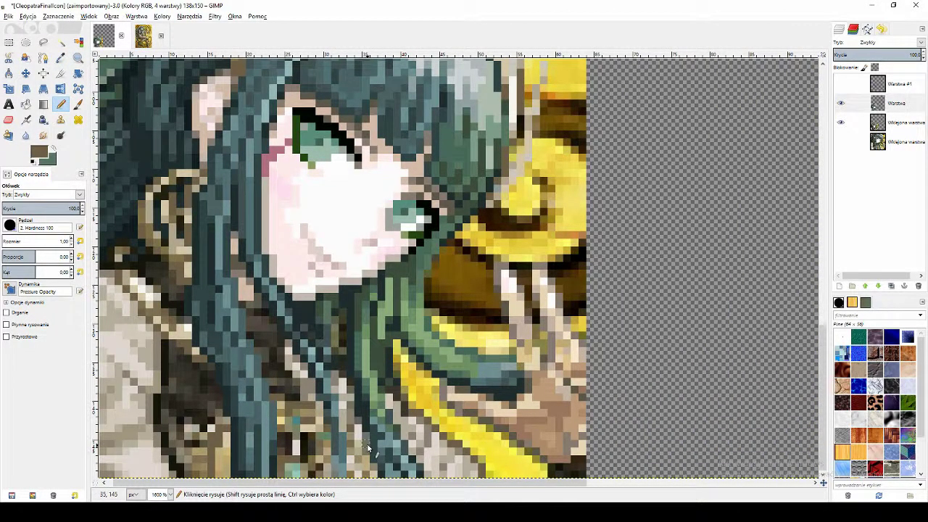
key(o)
key(n)
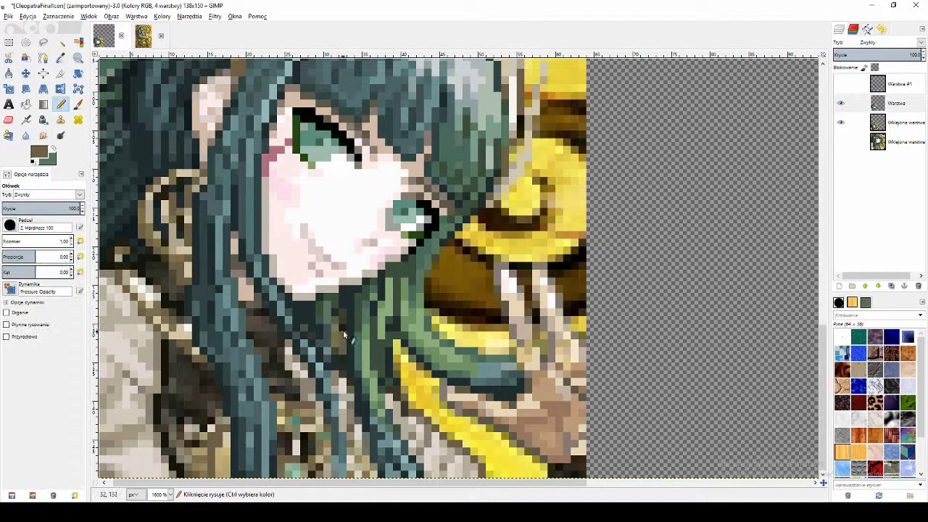
key(o)
click(184, 175)
key(n)
Step: Compare the redrawn icon with the pasted layer hidden and shown at reduced zoom
click(841, 123)
click(841, 123)
scroll(490, 378, down, 5)
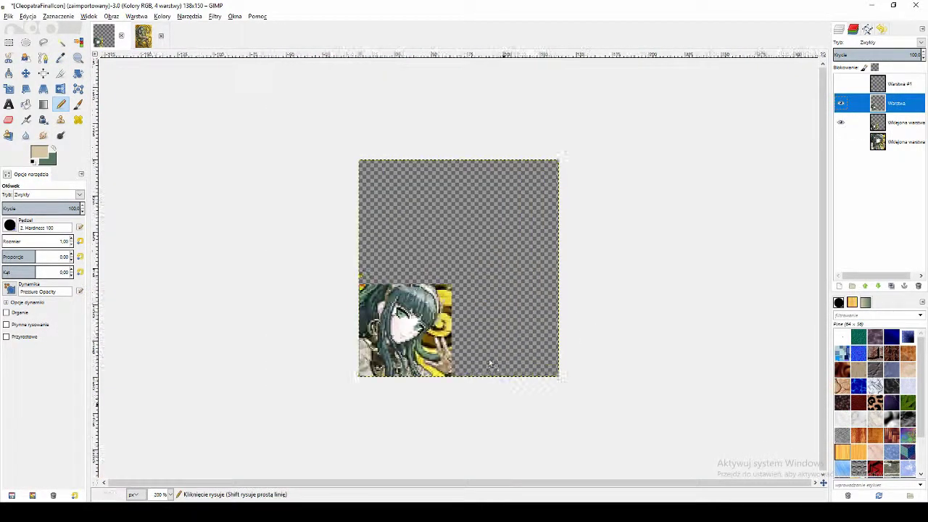
scroll(490, 385, up, 2)
click(841, 123)
scroll(463, 441, up, 1)
click(841, 124)
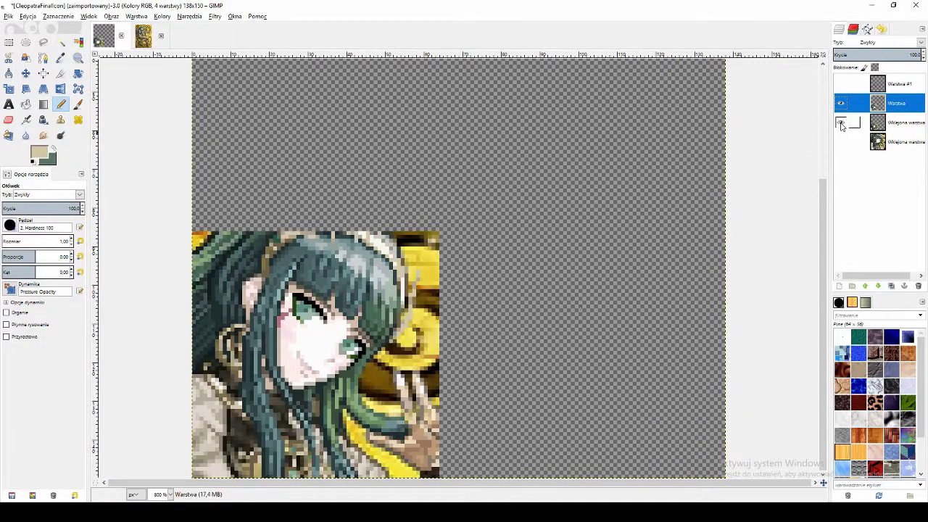
Step: Check the icon against the reference artwork and sample tan from the necklace on the chest
click(145, 39)
click(106, 38)
click(143, 38)
click(106, 38)
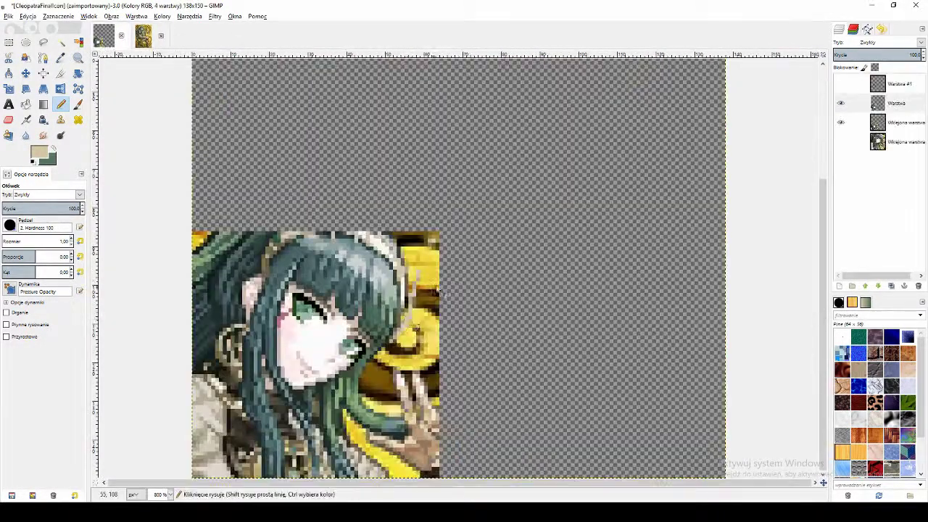
scroll(400, 427, up, 1)
click(61, 58)
scroll(232, 458, up, 1)
click(247, 448)
Step: Retouch the earring with sampled tan, comparing it with the drawing layer hidden and shown
click(841, 104)
click(840, 104)
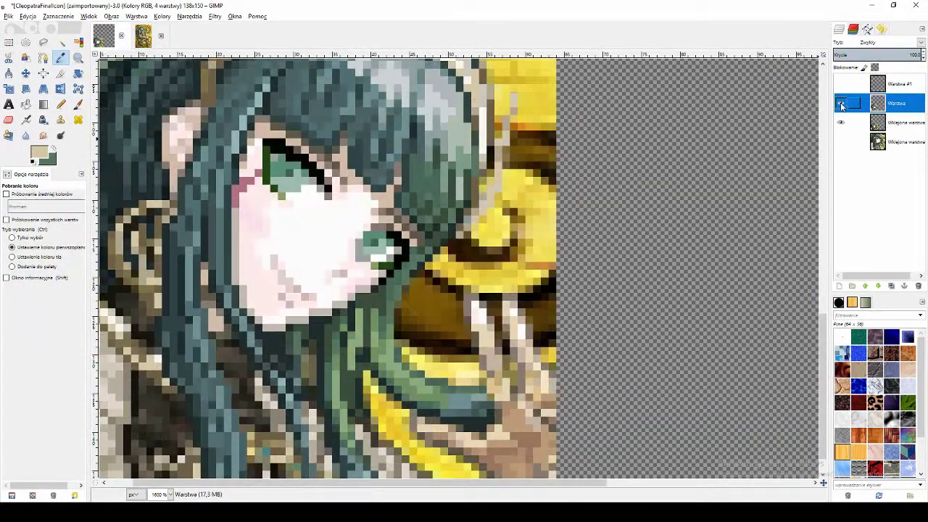
click(841, 103)
click(61, 105)
click(841, 103)
click(841, 104)
click(841, 104)
click(61, 58)
click(150, 236)
click(61, 105)
Step: Sample taupe beside the earring's edge and pencil its outline, checking with the drawing layer hidden and shown
click(840, 103)
click(840, 104)
click(841, 104)
click(841, 104)
click(61, 58)
click(115, 209)
key(n)
click(841, 103)
click(840, 103)
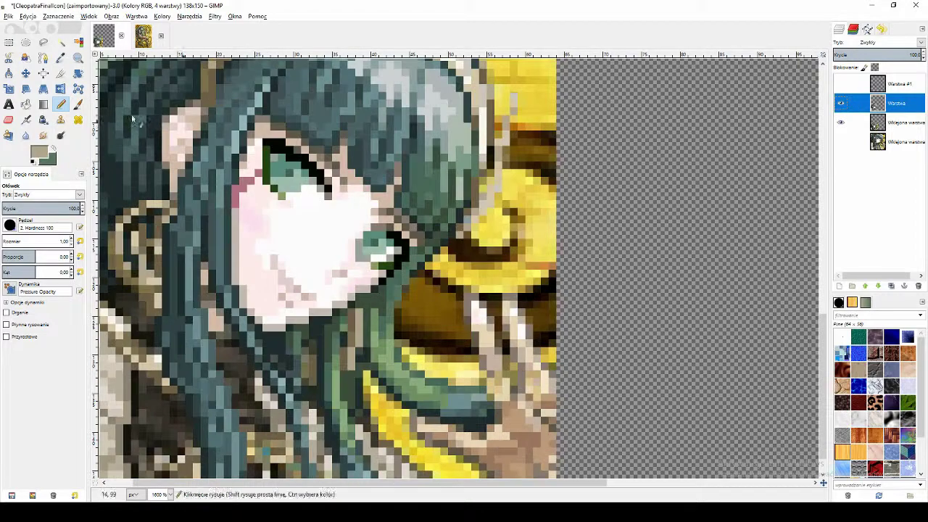
Step: Sample near-black below the earring, pencil its shadow and compare it with the pasted layer hidden
key(o)
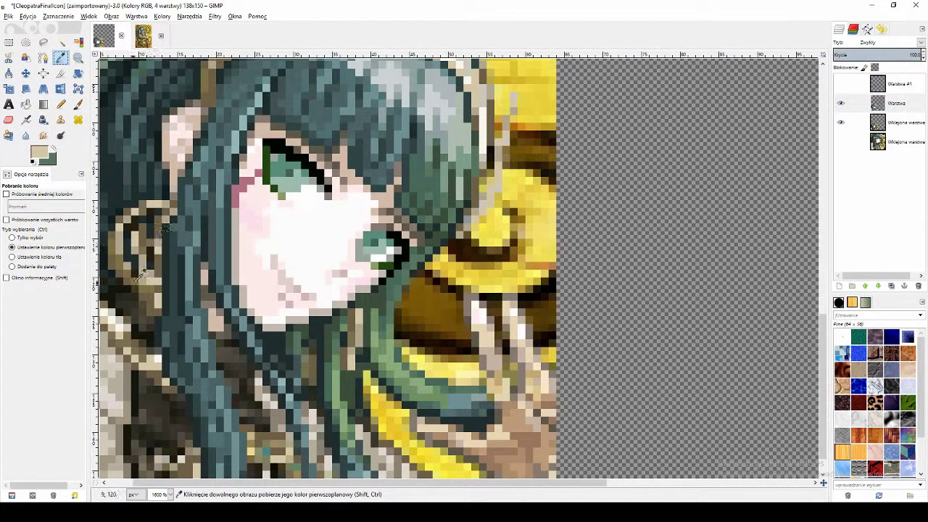
click(138, 294)
click(61, 104)
click(840, 123)
click(841, 122)
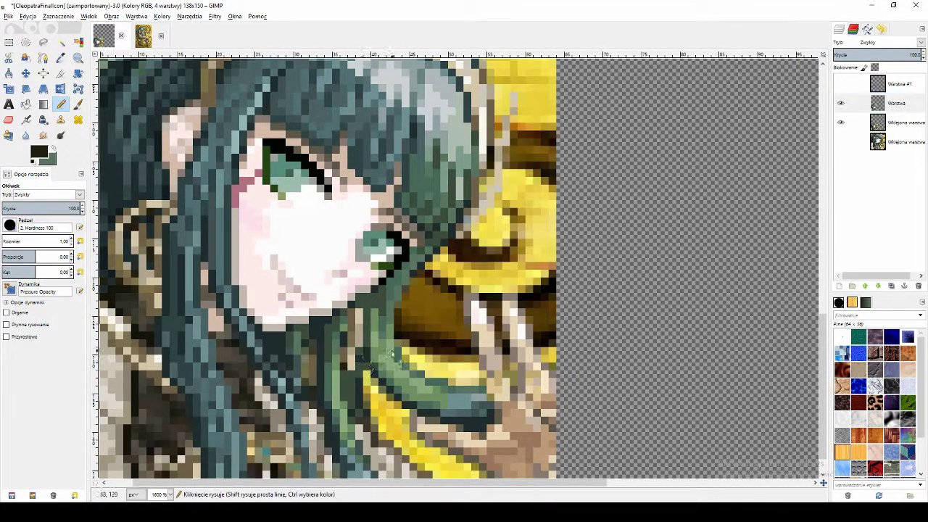
Step: Sample brown below the chin and pencil the clothing between the hair strands
scroll(416, 323, down, 1)
click(61, 58)
click(301, 319)
click(61, 105)
ctrl+click(440, 279)
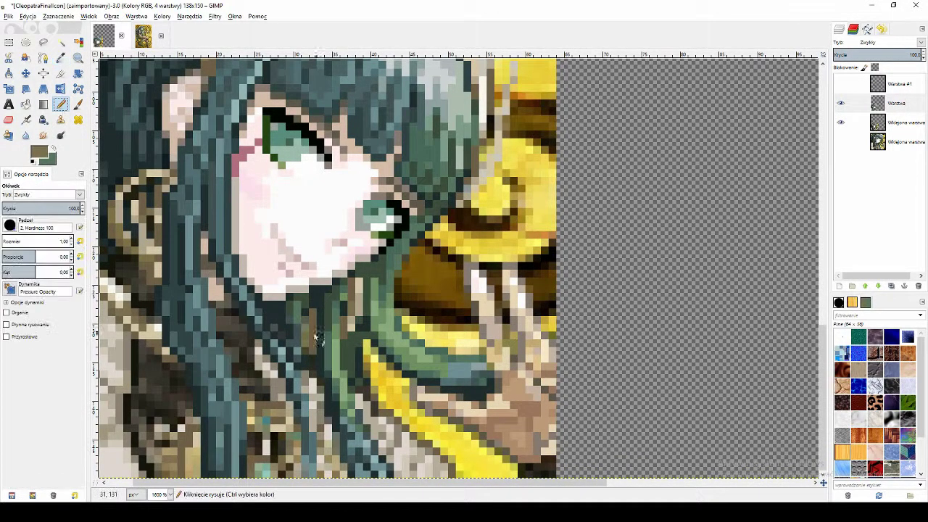
Step: Pencil the dark gaps between the strands on the Warstwa layer with sampled near-black and compare with the pasted layer and reference
scroll(412, 483, left, 1)
click(887, 104)
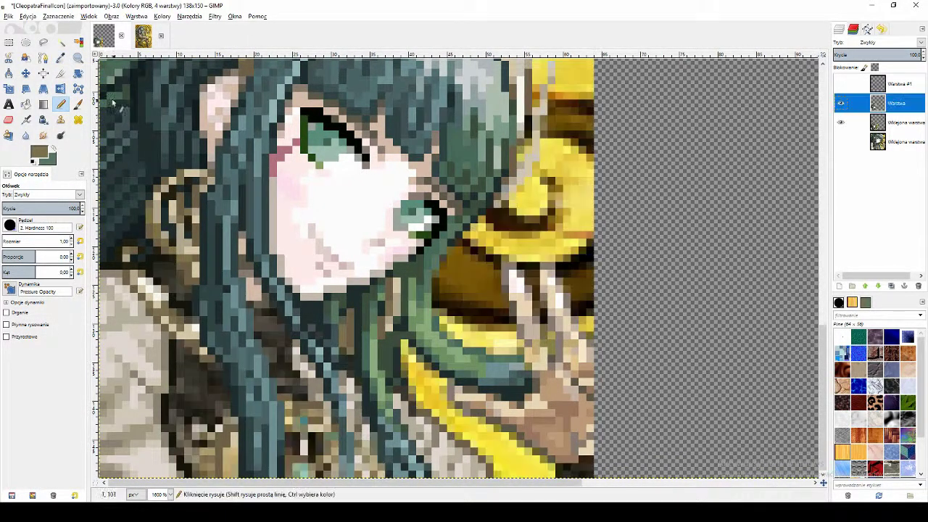
click(61, 58)
click(61, 104)
ctrl+click(431, 372)
click(841, 122)
click(841, 122)
click(143, 36)
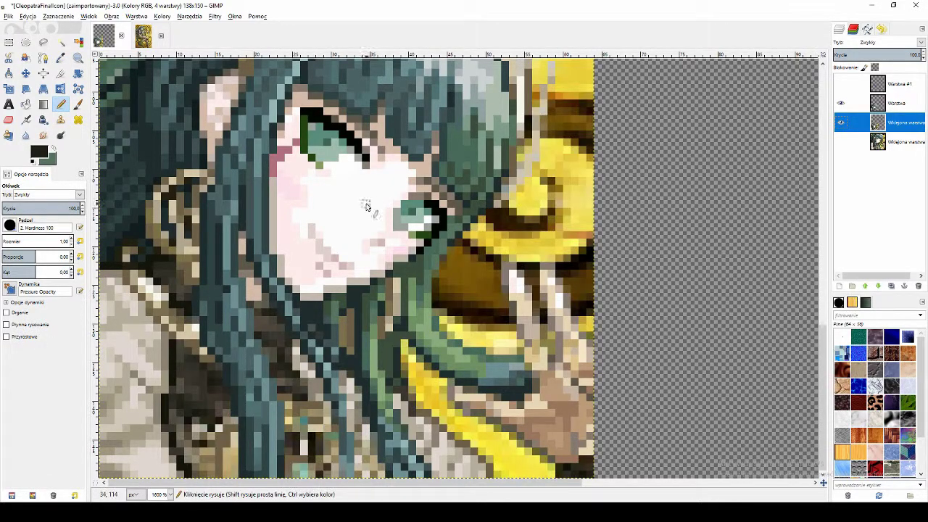
Step: Consult the reference artwork and sample grey from the highlight at the top of the fringe
key(o)
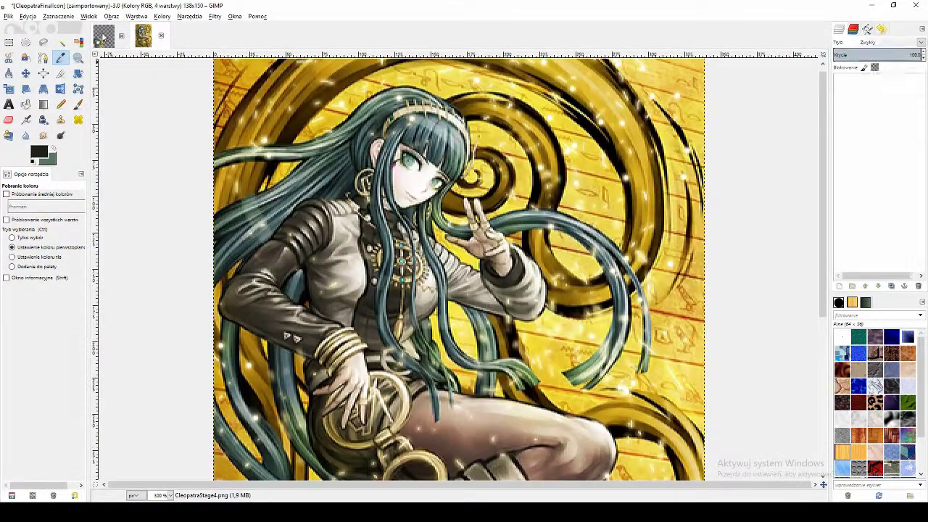
scroll(602, 355, down, 4)
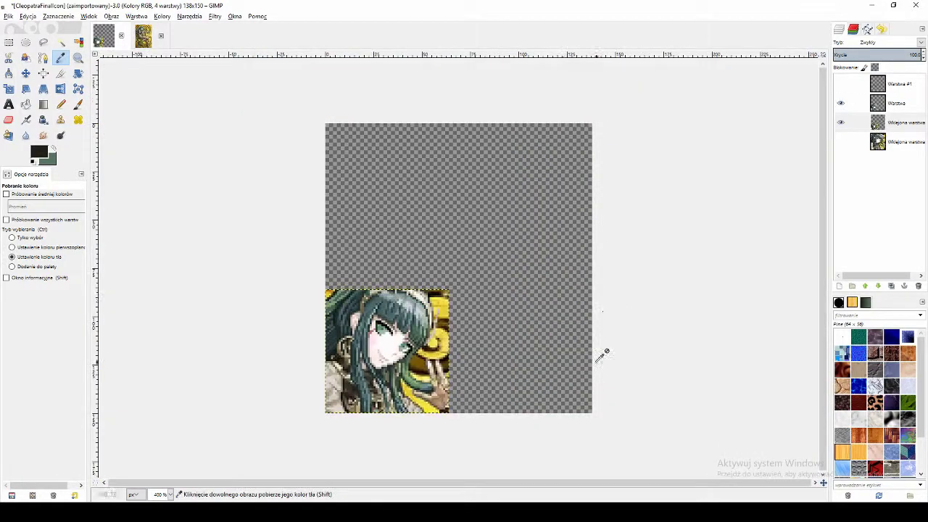
scroll(514, 360, up, 1)
scroll(409, 339, up, 4)
click(251, 280)
key(n)
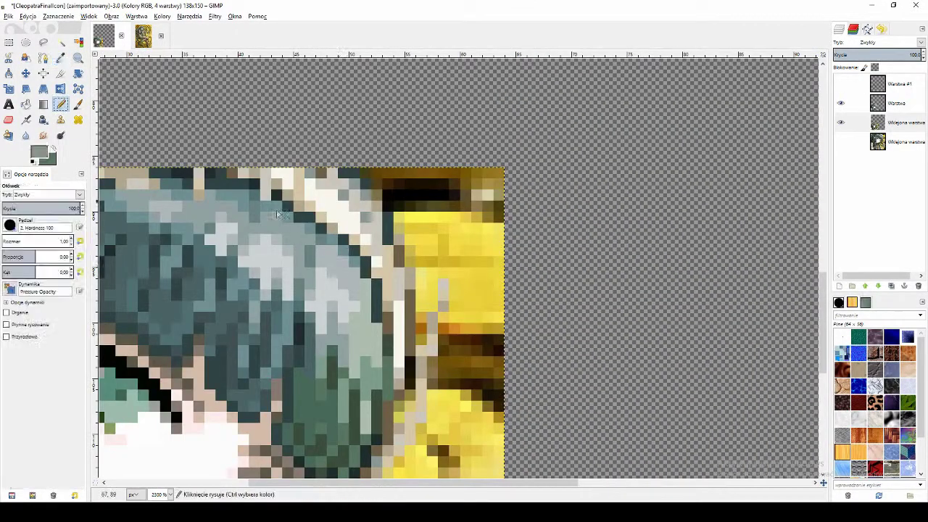
Step: Pencil the fringe highlights on the Warstwa layer with sampled blue-grey and check them at reduced zoom
click(895, 103)
key(o)
key(n)
scroll(418, 392, down, 2)
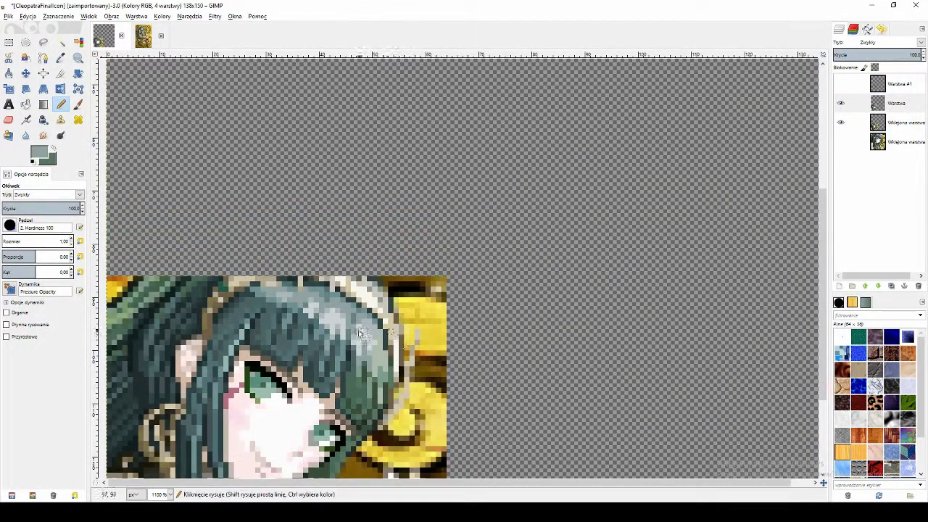
scroll(359, 332, up, 1)
scroll(338, 275, down, 3)
scroll(419, 380, up, 1)
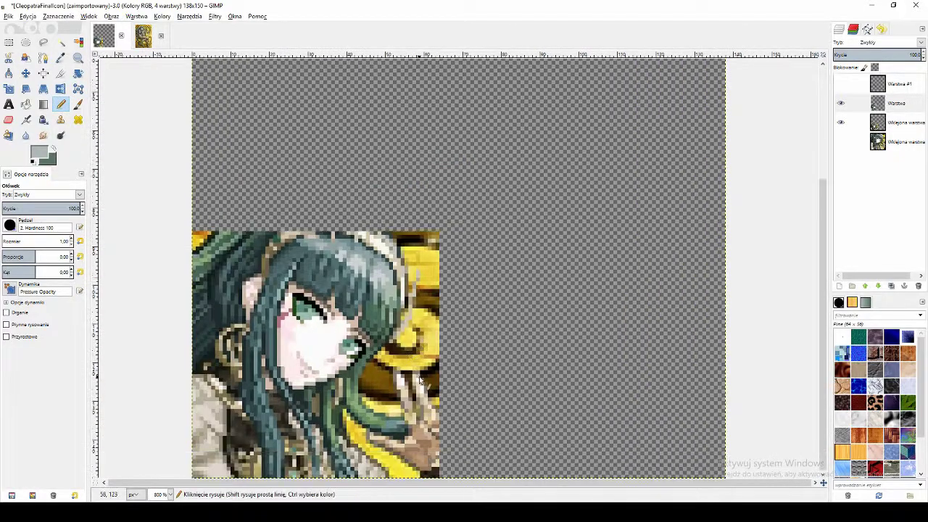
Step: Sample beige and pencil lighter pixels on the chest clothing beside the long strand
scroll(419, 380, up, 1)
click(61, 58)
click(61, 105)
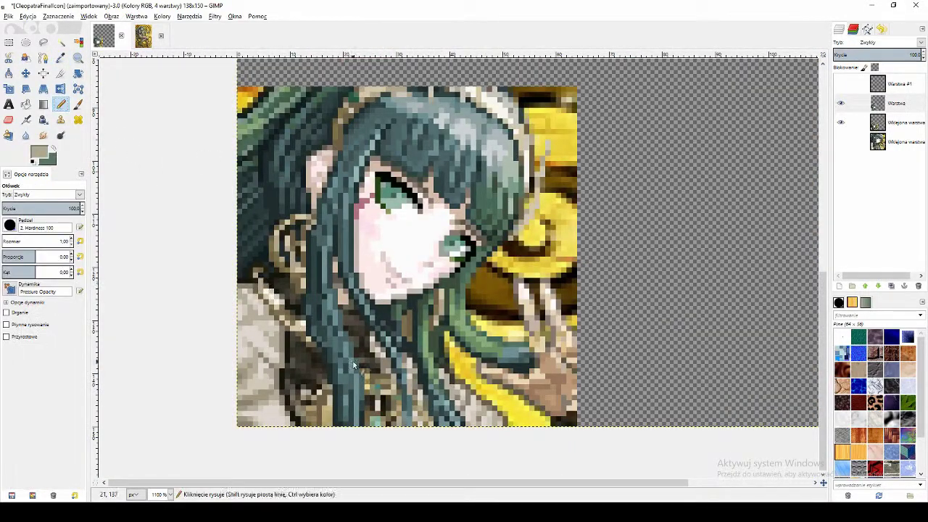
scroll(350, 362, up, 1)
click(61, 58)
click(61, 104)
Step: Sample near-black and olive brown around the collar trim, pencil its pixels and compare with the pasted layer hidden
click(60, 58)
click(253, 261)
click(61, 104)
click(61, 58)
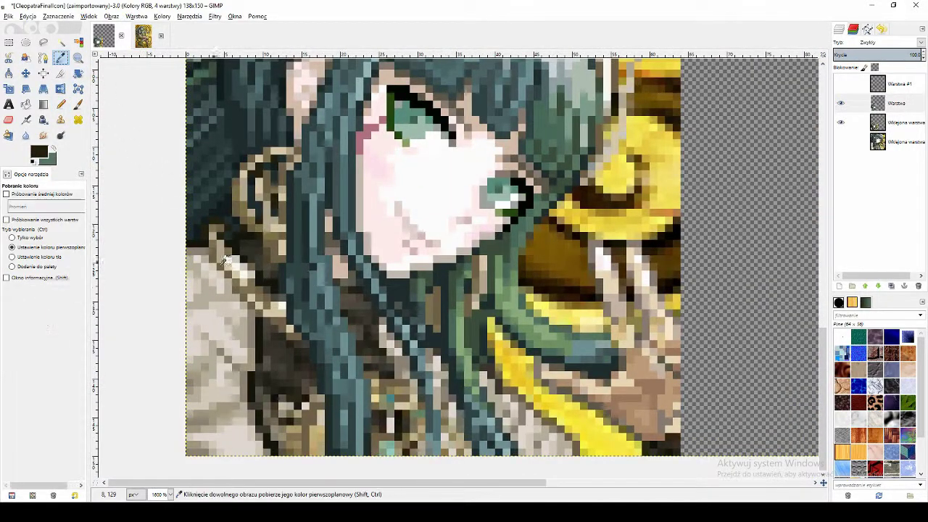
click(232, 243)
click(61, 105)
click(841, 122)
click(840, 122)
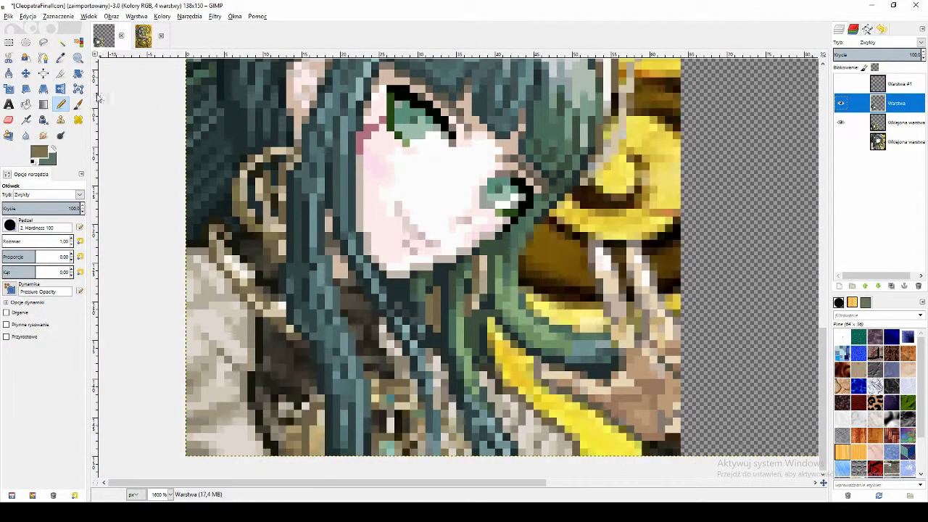
Step: Compare the chest clothing with the pasted and drawing layers hidden and shown, and with the reference artwork
click(61, 58)
click(840, 123)
click(841, 123)
click(841, 123)
click(841, 105)
click(842, 105)
click(841, 123)
click(143, 36)
click(104, 35)
click(840, 124)
click(840, 123)
Step: Pencil the light pixels of the jacket ornament beside the long strand, checking them against the reference artwork
click(61, 104)
click(840, 123)
click(841, 124)
click(143, 35)
click(104, 35)
click(60, 58)
key(n)
key(ctrl+Tab)
key(ctrl+Tab)
Step: Sample dark grey from the pasted layer and pencil the dark chest clothing on the Warstwa layer
click(61, 58)
click(896, 122)
click(296, 341)
click(61, 105)
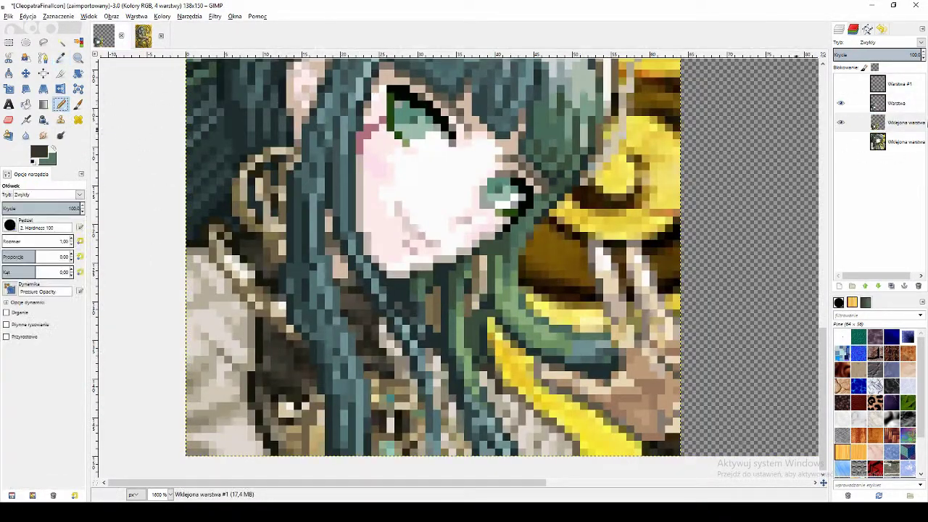
click(896, 104)
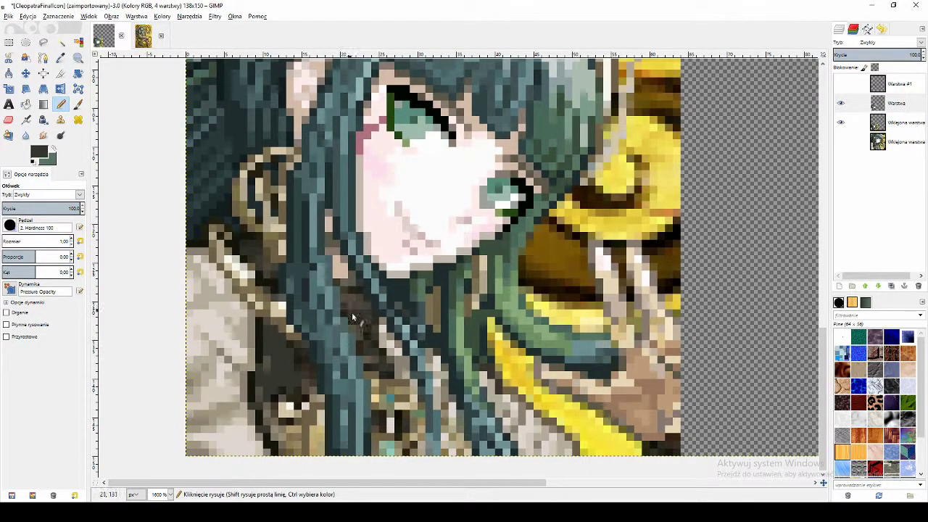
Step: Consult the reference artwork and sample taupe for the jacket ornament
key(ctrl+Tab)
key(ctrl+Tab)
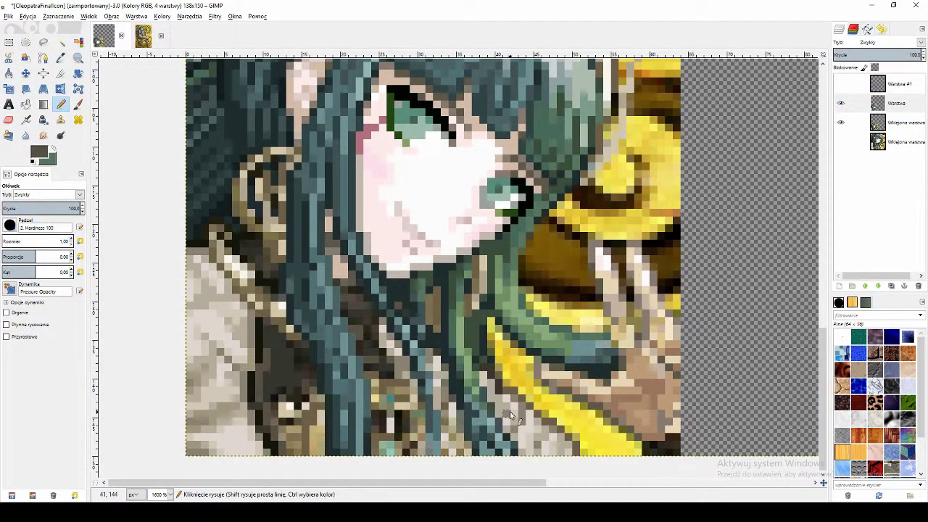
key(ctrl+Tab)
ctrl+click(418, 407)
key(ctrl+Tab)
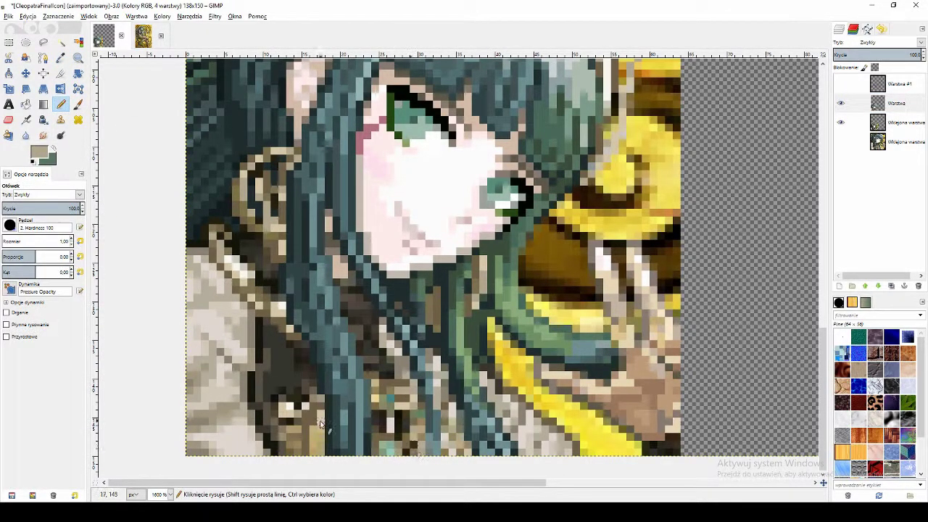
Step: Refine the jacket ornament's shading with sampled olive brown and near-black, consulting the reference artwork
key(ctrl+Tab)
ctrl+click(388, 399)
key(ctrl+Tab)
key(ctrl+Tab)
key(ctrl+Tab)
key(o)
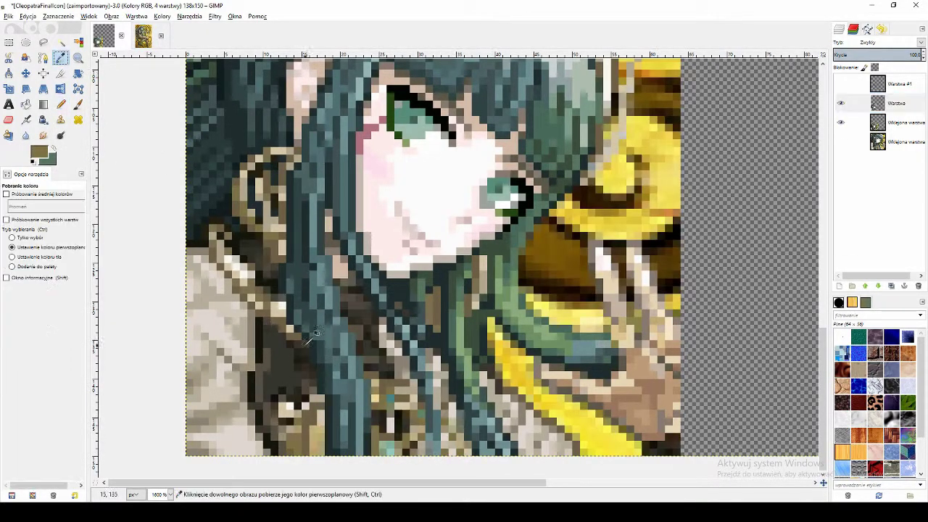
click(293, 388)
key(n)
key(o)
Step: Sample greens from the hair and pencil the green gems on the necklace between the strands
scroll(348, 250, up, 5)
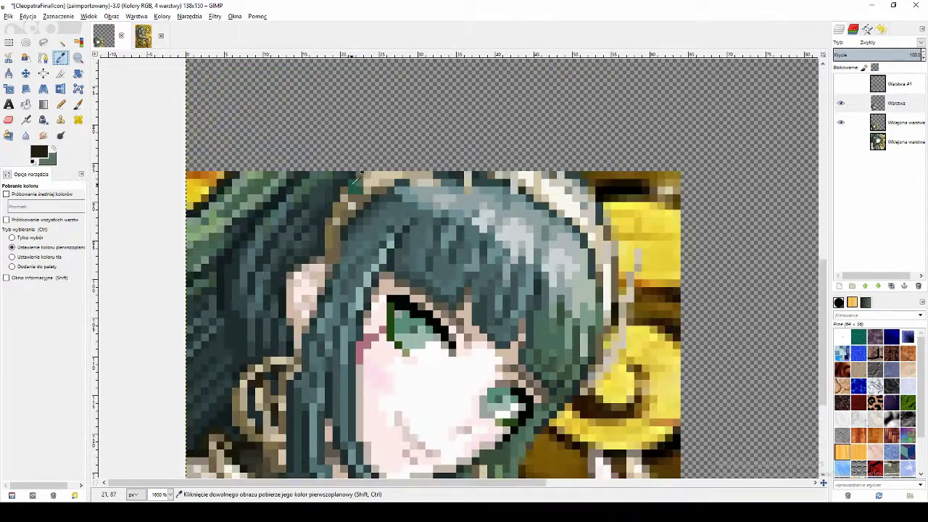
click(546, 363)
key(n)
scroll(547, 364, down, 5)
key(o)
click(546, 364)
key(n)
key(o)
click(535, 349)
key(n)
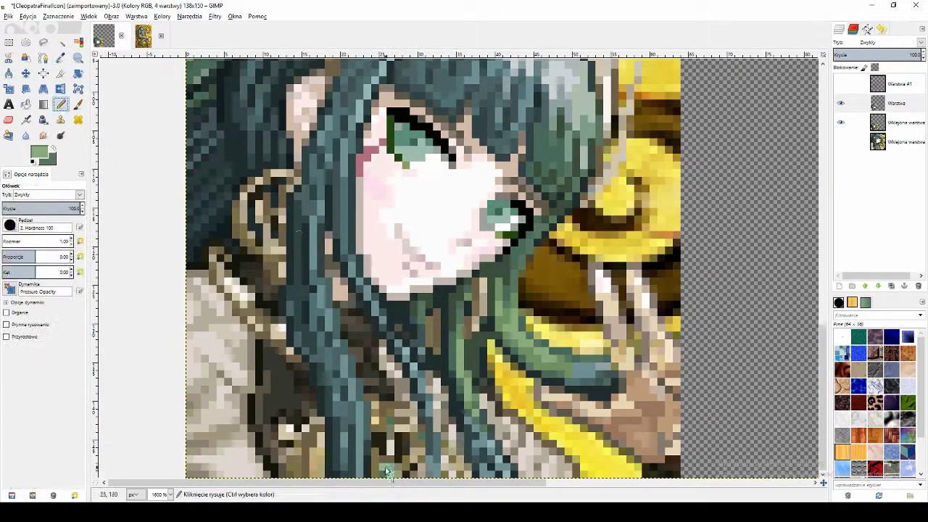
Step: Consult the reference, sample pale tan and pencil a highlight on the jacket ornament beside the long strand
click(143, 35)
click(104, 36)
key(o)
click(840, 122)
click(841, 122)
click(313, 439)
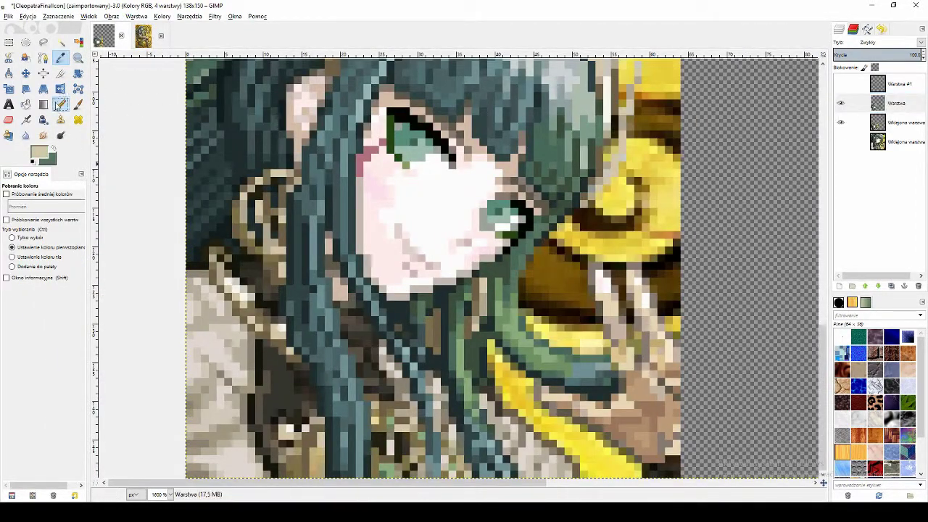
key(n)
drag(320, 450, 320, 458)
click(841, 124)
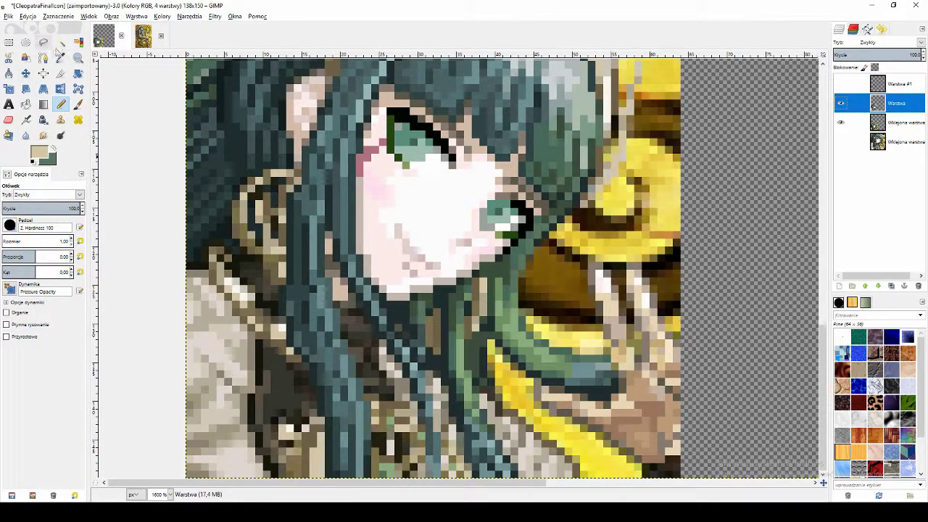
Step: Retouch the lower end of the strand beneath the chin and a necklace pixel with sampled colours
click(61, 58)
click(464, 426)
click(61, 105)
drag(468, 457, 468, 466)
click(842, 109)
click(61, 58)
click(61, 105)
drag(398, 421, 398, 429)
Step: Pencil the necklace area with sampled brown and compare it with the pasted layer hidden, shown and isolated
click(841, 122)
click(841, 122)
click(61, 58)
click(504, 304)
click(60, 105)
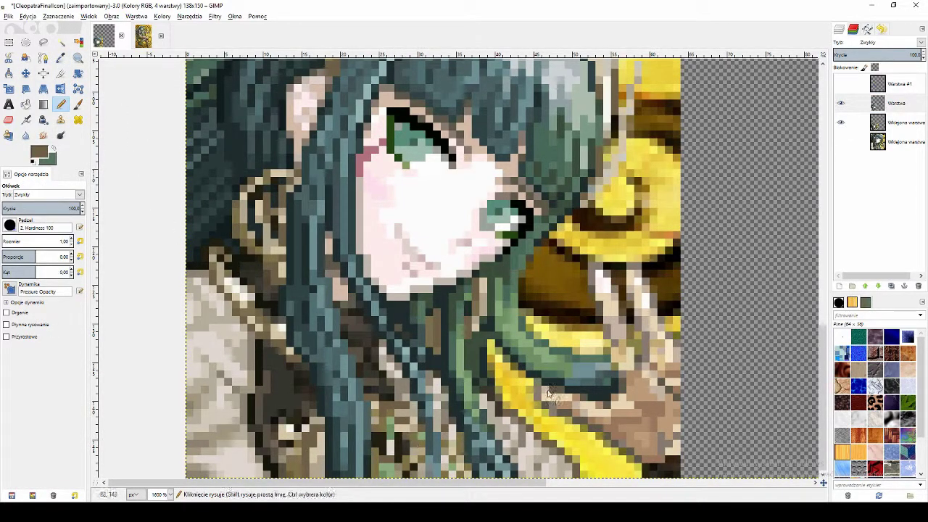
click(843, 125)
shift+click(842, 124)
shift+click(842, 124)
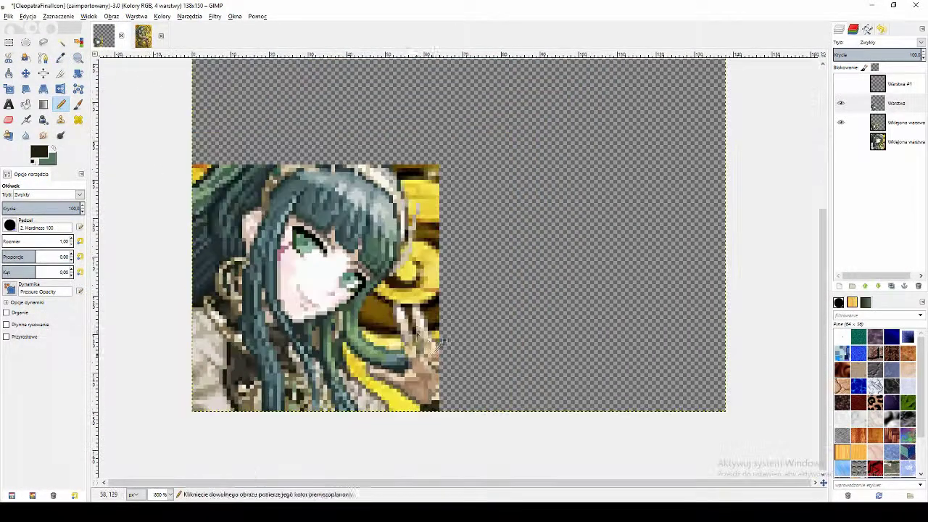
Step: Check the icon at reduced zoom and sample brown from the clothing at its lower edge for the pencil
scroll(439, 348, down, 3)
scroll(414, 369, up, 4)
click(61, 58)
scroll(305, 475, up, 1)
click(313, 473)
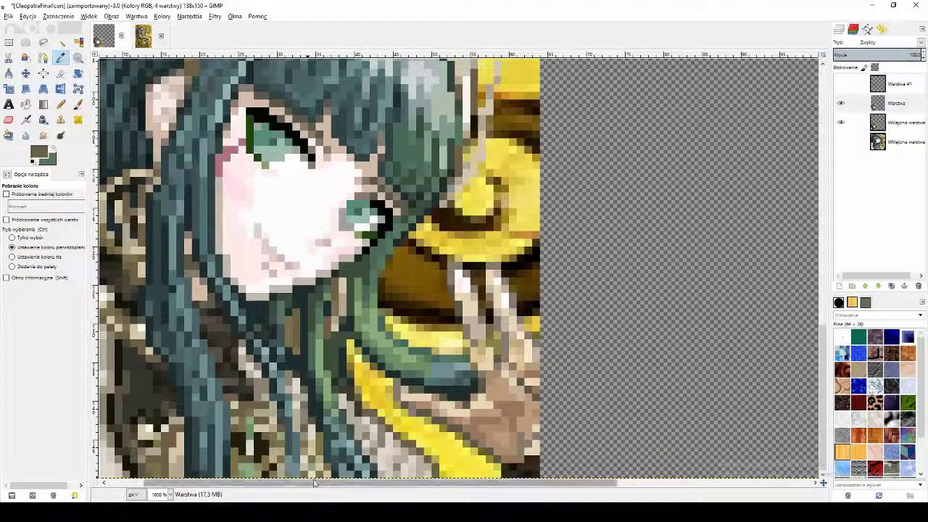
drag(314, 483, 279, 483)
click(61, 104)
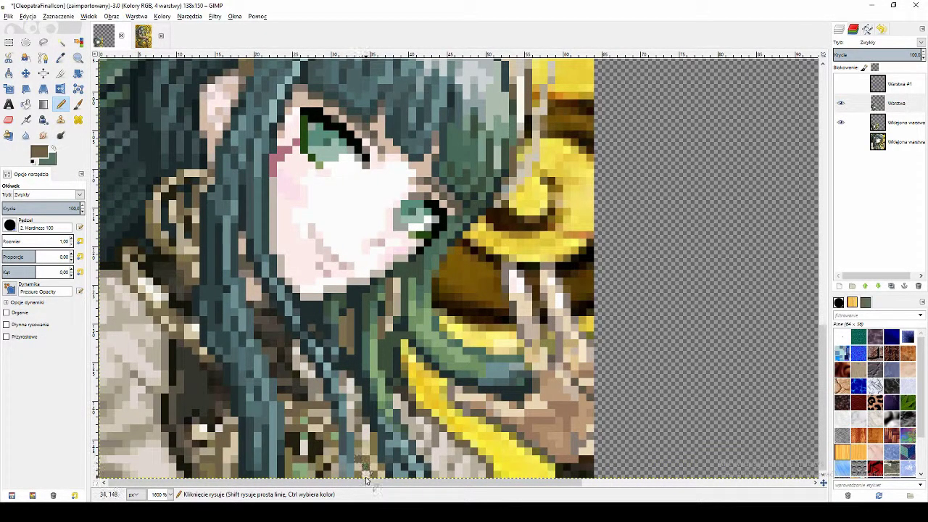
Step: Pencil the clothing between the thin strands with sampled beige and olive brown and check it at reduced zoom
ctrl+click(295, 442)
ctrl+click(181, 179)
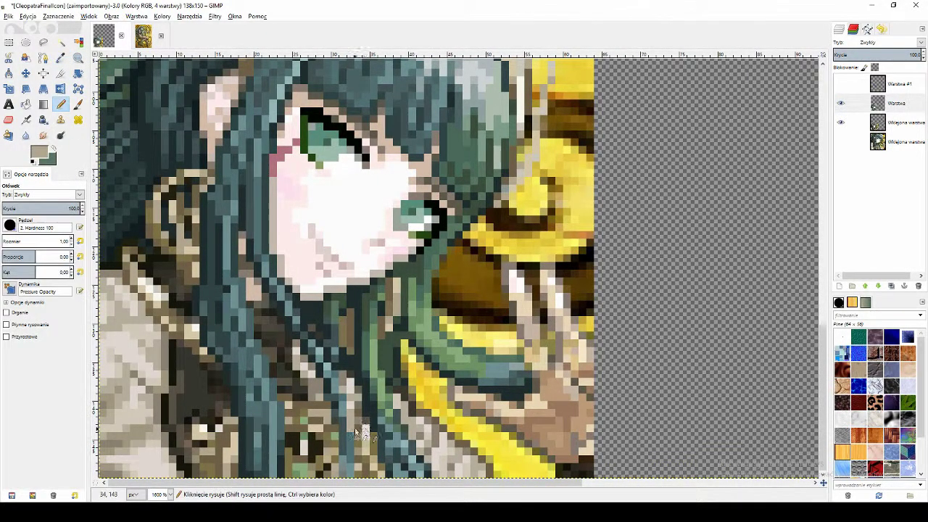
ctrl+click(313, 418)
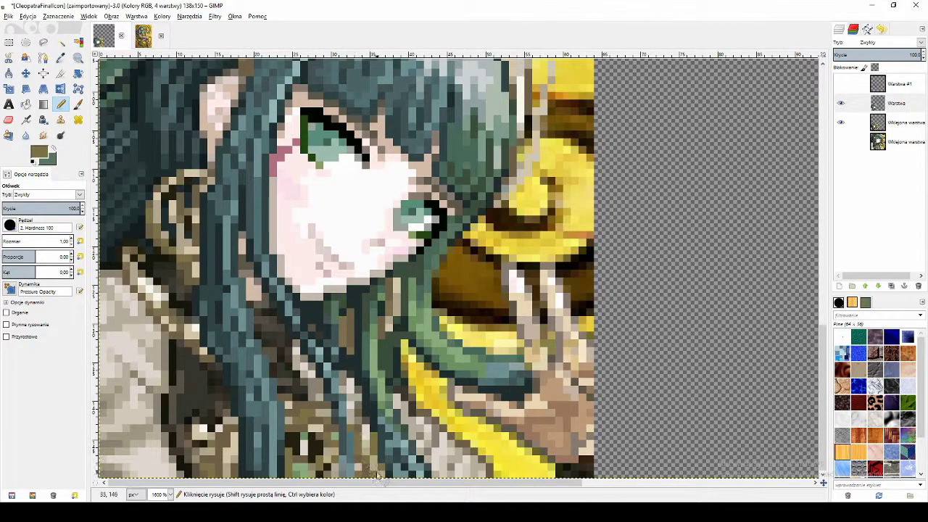
scroll(427, 438, down, 3)
scroll(437, 471, up, 1)
scroll(417, 413, down, 5)
scroll(412, 410, up, 6)
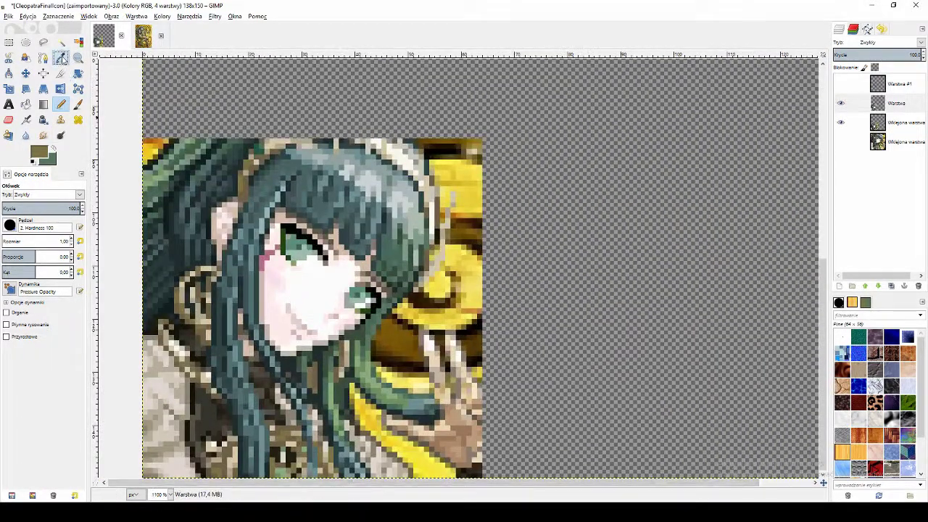
Step: Sample near-black, brown and beige clothing colours and pencil pixels between the thin strands near the icon's lower edge
click(61, 58)
click(339, 433)
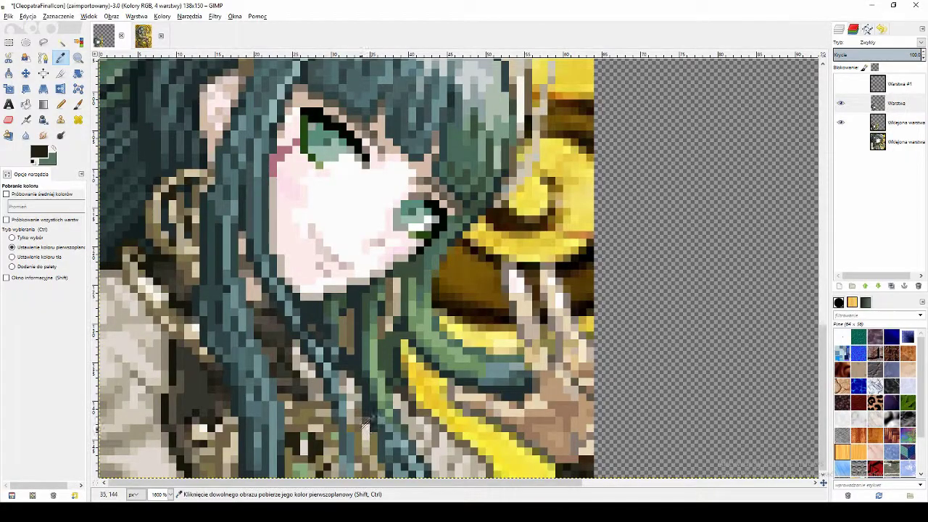
ctrl+click(324, 379)
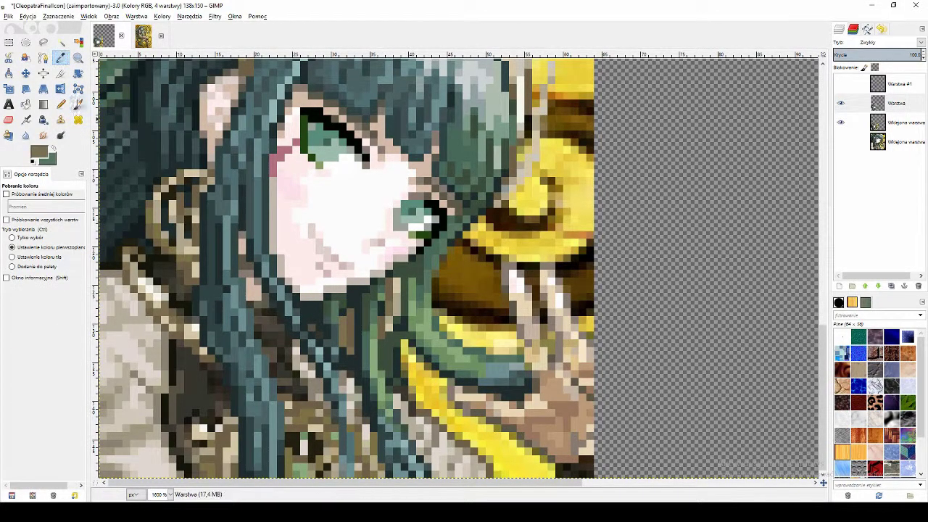
click(61, 58)
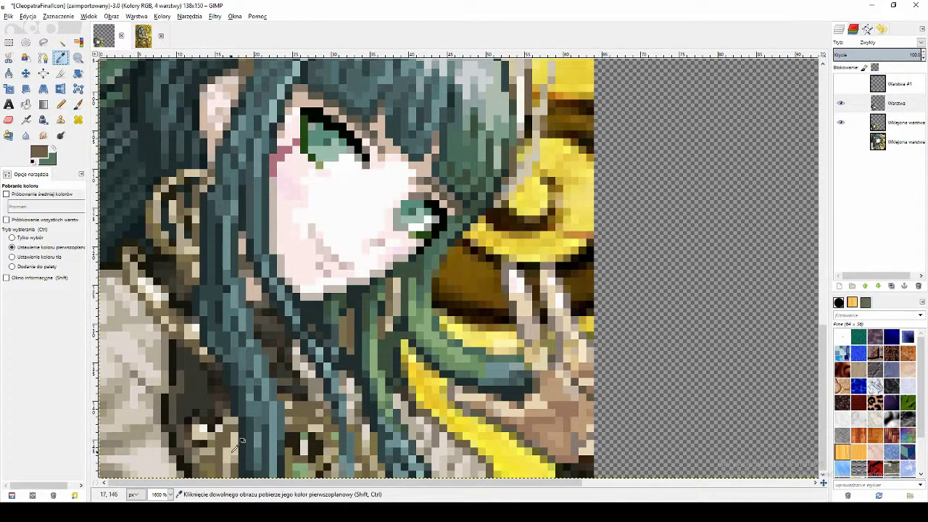
click(299, 421)
key(n)
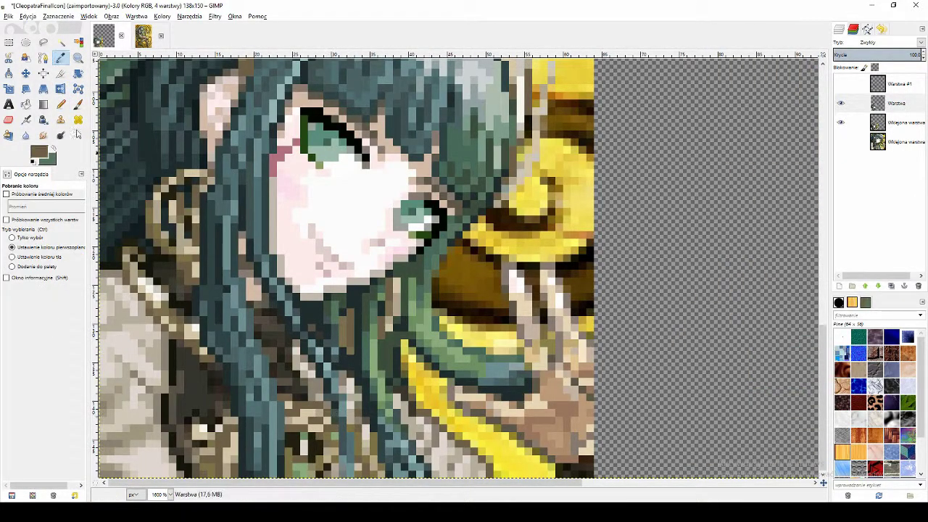
ctrl+click(355, 434)
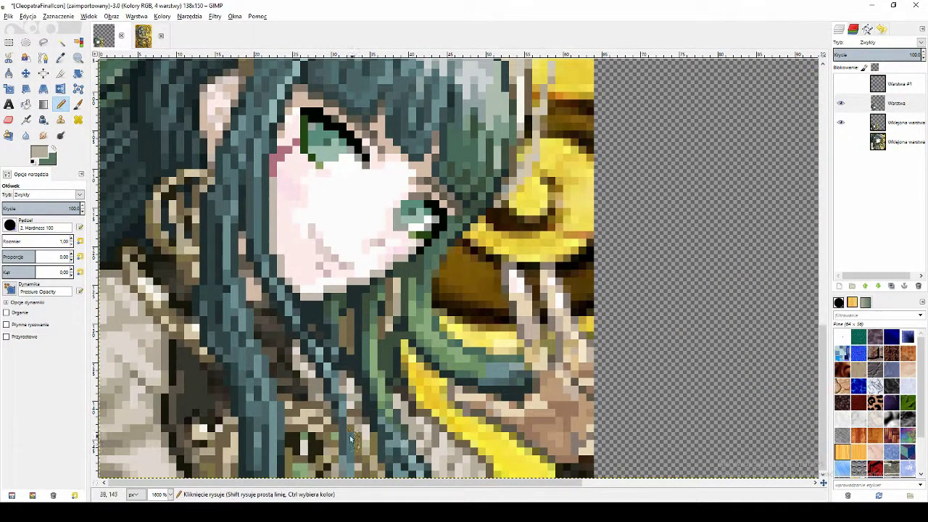
Step: Pencil the buckle area between the strands near-black and darken the clothing around the pale button with sampled dark grey
key(o)
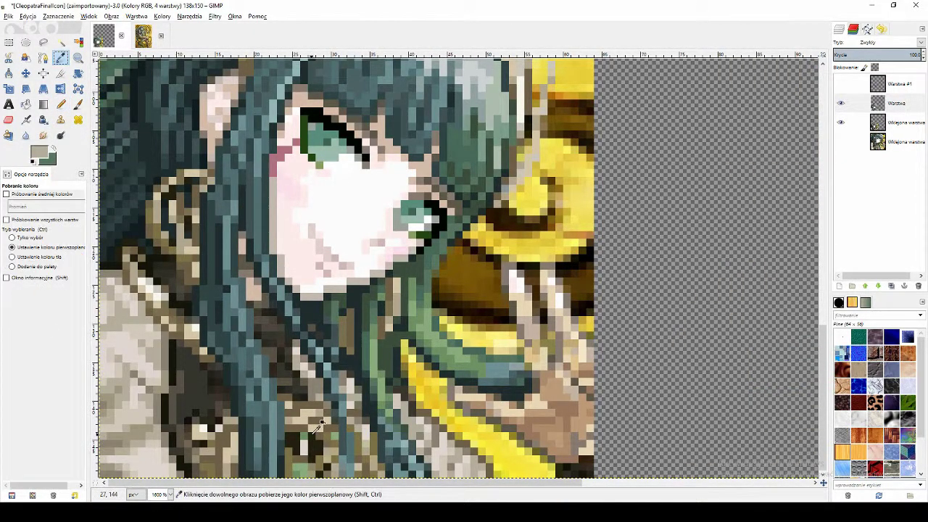
key(n)
drag(295, 432, 292, 472)
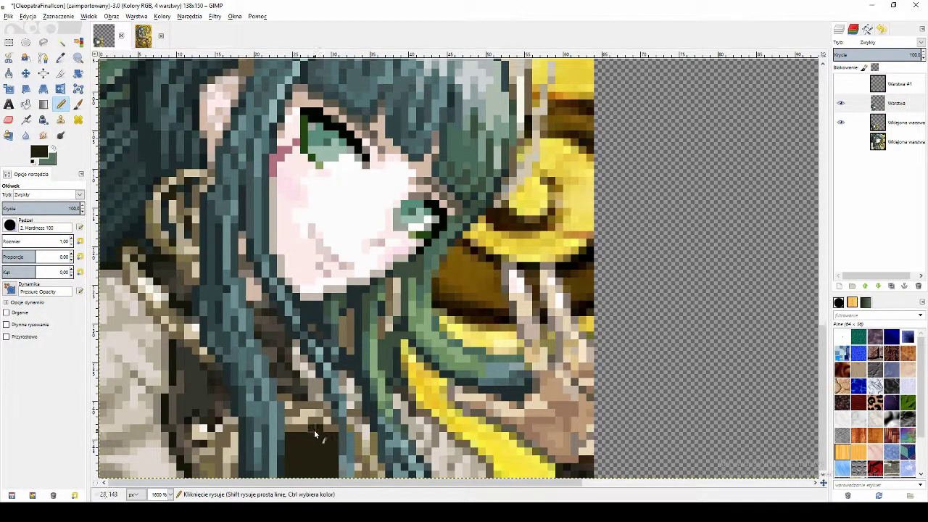
key(o)
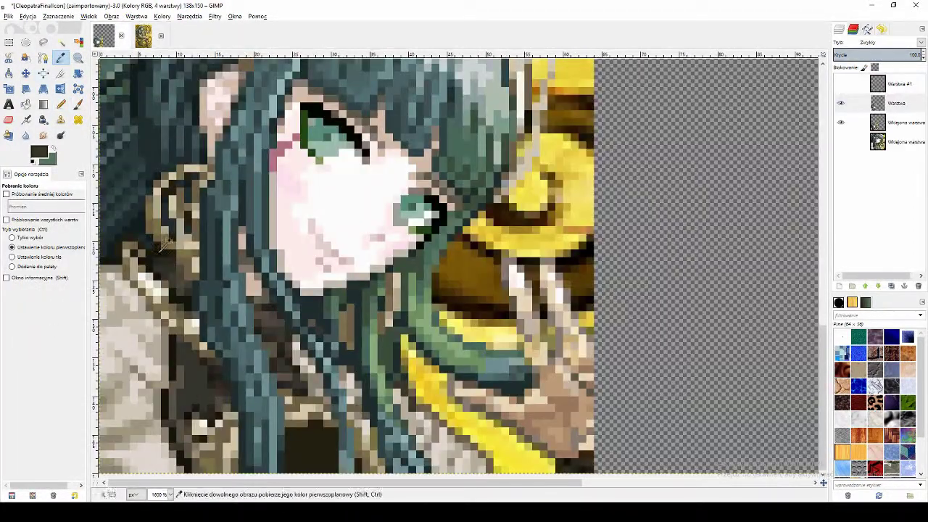
key(n)
drag(212, 420, 214, 461)
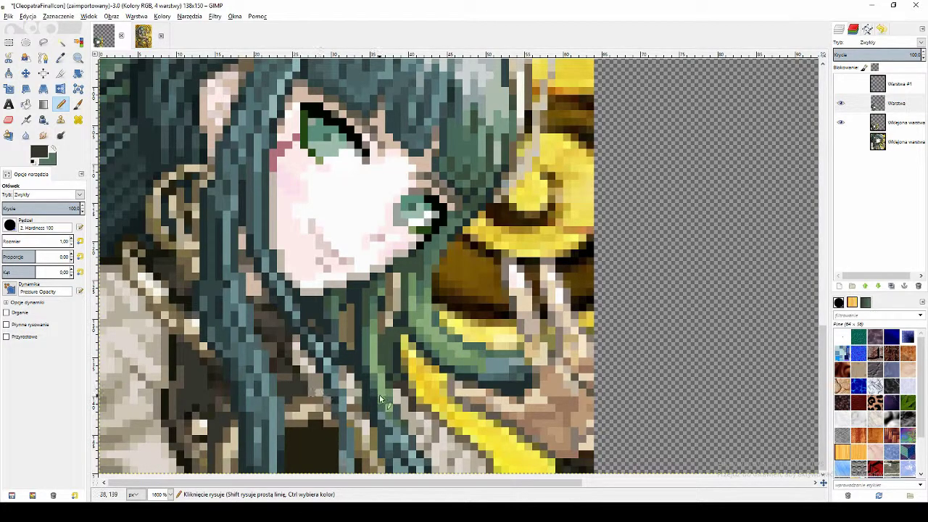
Step: Pencil the buckle's frame and prong over the dark patch with sampled beige and brown
key(o)
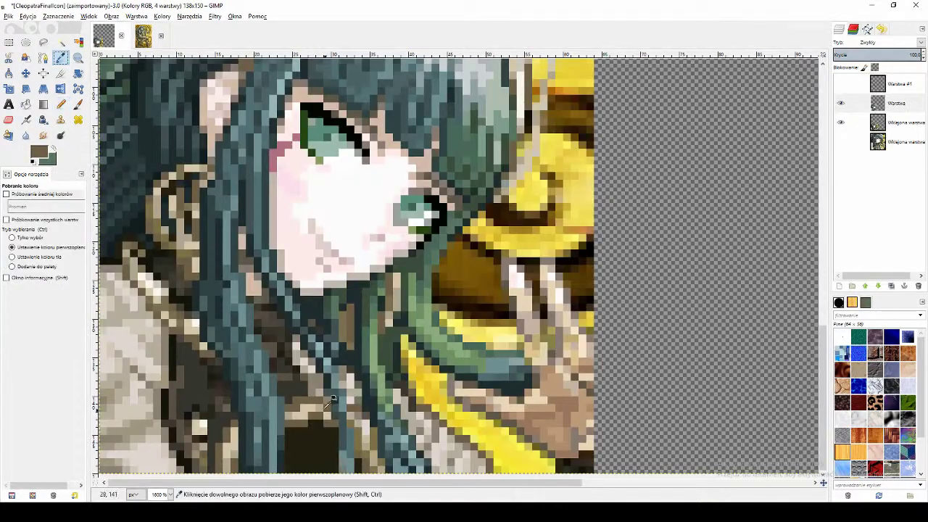
click(284, 399)
key(n)
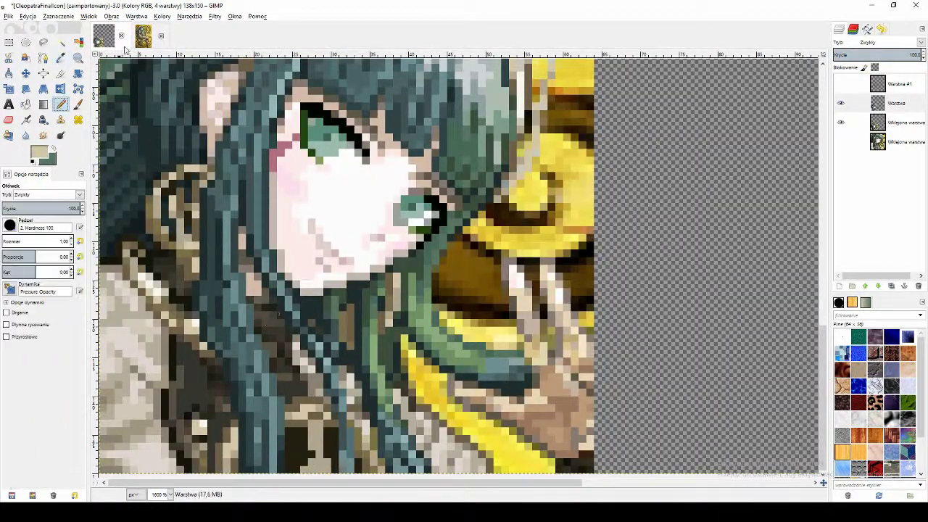
key(o)
click(318, 406)
key(n)
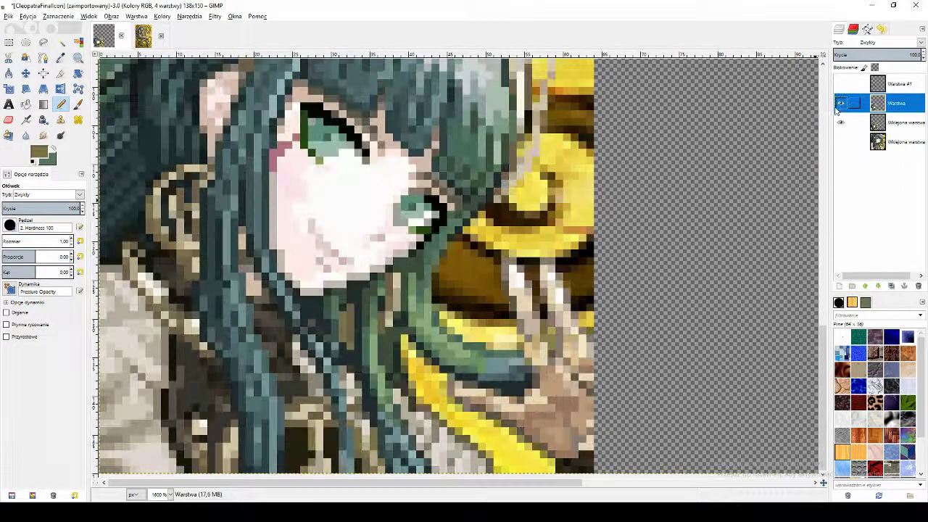
key(o)
click(324, 464)
key(n)
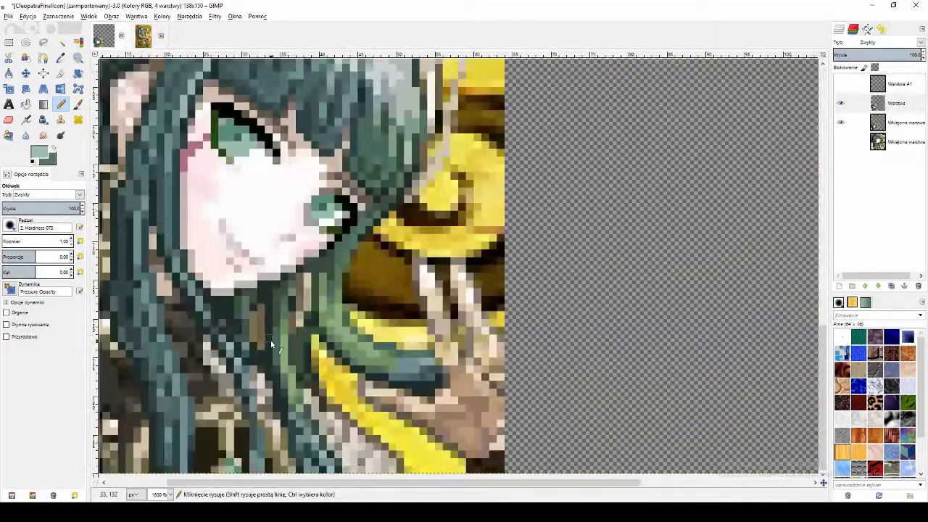
Step: Pencil teal and olive brown accents at the buckle's lower end with sampled colours
scroll(168, 217, up, 1)
key(o)
click(170, 219)
key(n)
click(379, 463)
key(o)
click(415, 439)
key(n)
click(383, 472)
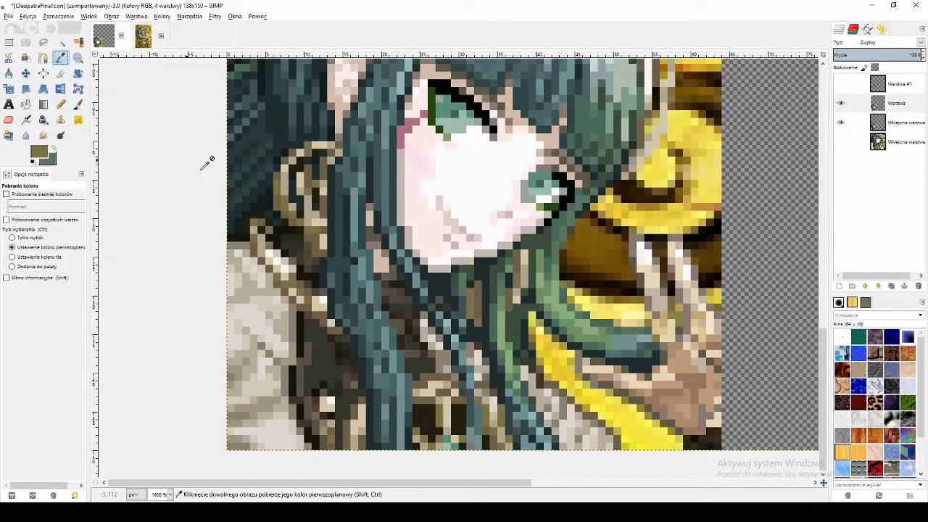
Step: Lighten the buckle's dark interior with a sampled dark grey
key(o)
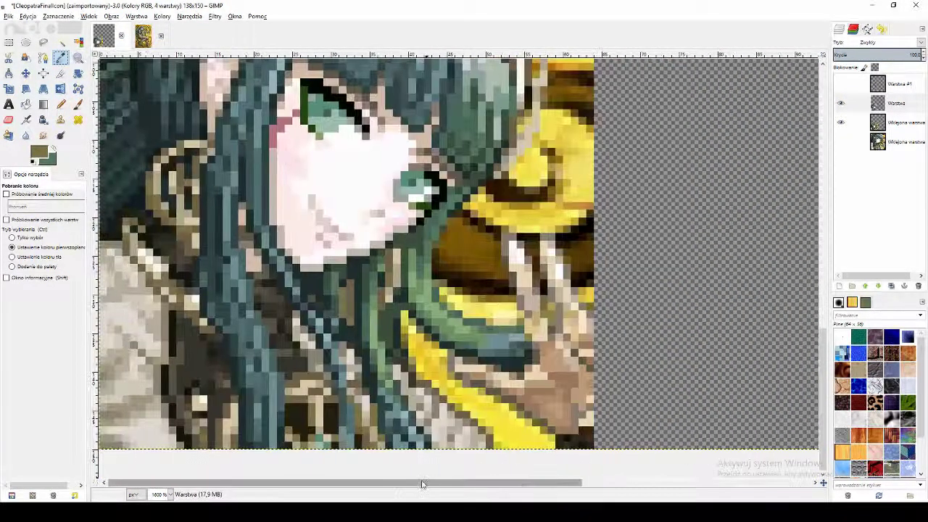
click(280, 382)
key(n)
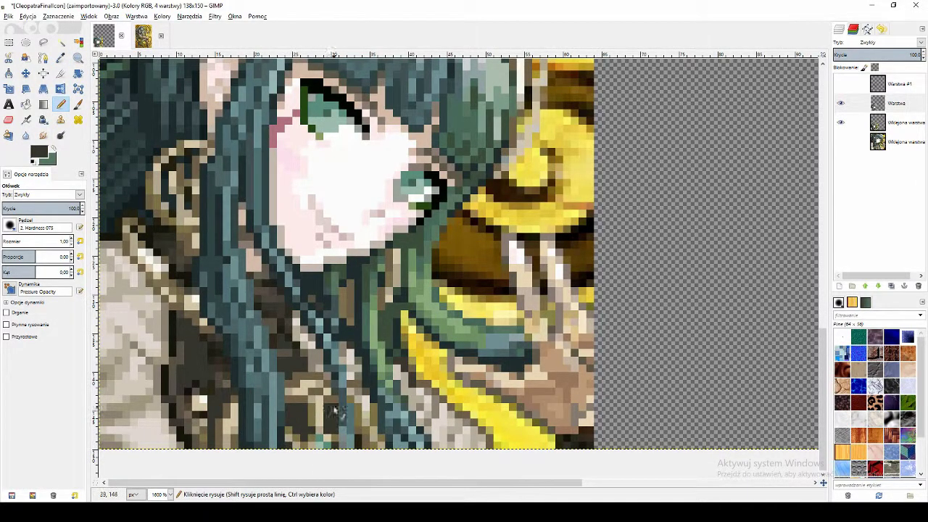
Step: Shade the dark clothing beneath the necklace with sampled dark brown and check it with the pasted layer hidden and shown
key(o)
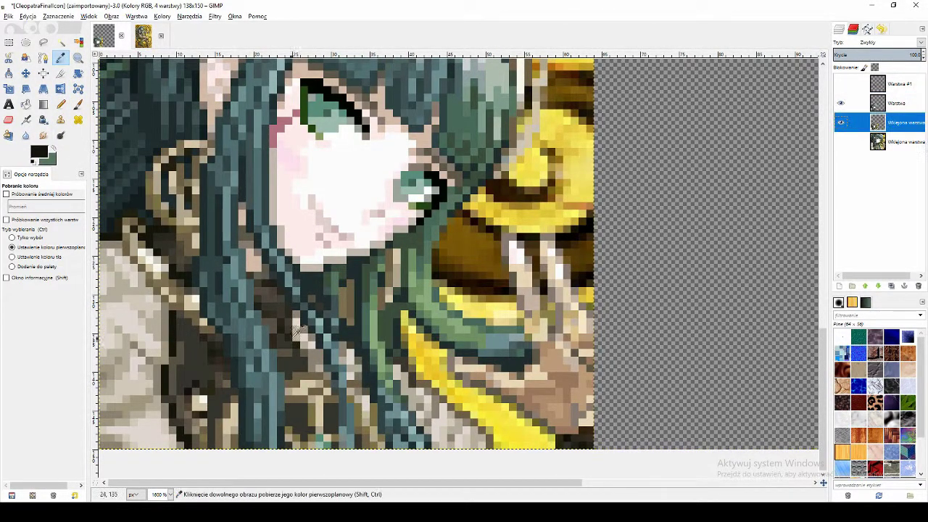
click(288, 337)
key(n)
drag(190, 286, 149, 231)
drag(120, 237, 101, 236)
drag(173, 315, 166, 390)
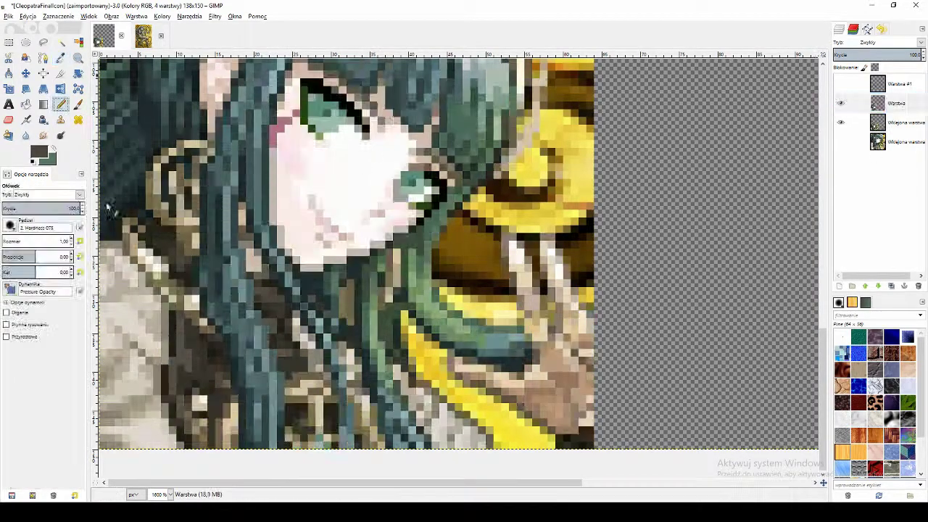
click(840, 122)
click(840, 122)
click(896, 103)
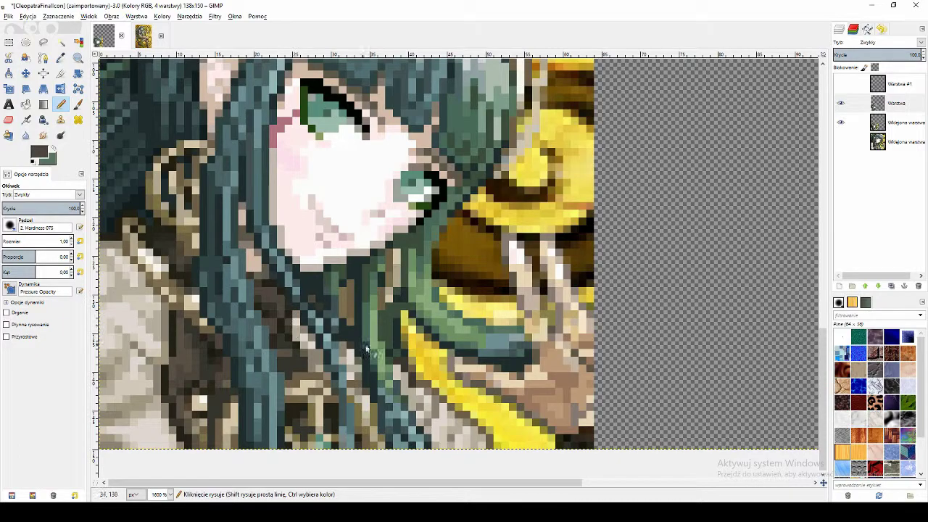
Step: Compare the necklace area with the drawing layer hidden and shown, and look at the second open image
click(841, 103)
click(840, 103)
key(o)
click(187, 266)
key(n)
key(o)
click(842, 103)
click(142, 44)
click(104, 45)
key(n)
click(841, 103)
Step: Pencil the dark edge between the necklace and the large hair strand with sampled colours
key(o)
click(194, 264)
key(n)
drag(194, 263, 196, 284)
key(o)
click(206, 293)
click(62, 107)
click(212, 312)
Step: Retouch the outer edge of the large strand below the necklace with sampled dark and teal tones
key(o)
click(213, 316)
click(63, 107)
click(218, 329)
key(o)
click(223, 320)
click(62, 107)
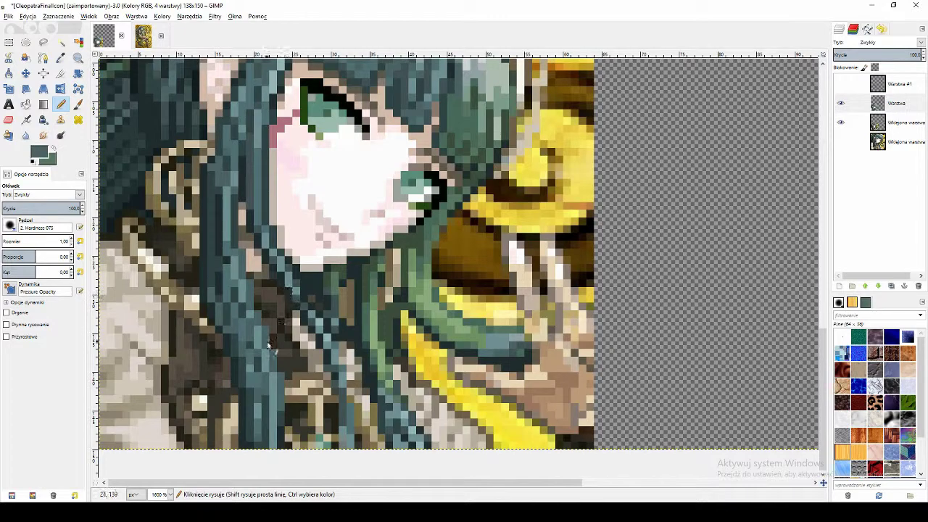
ctrl+click(250, 313)
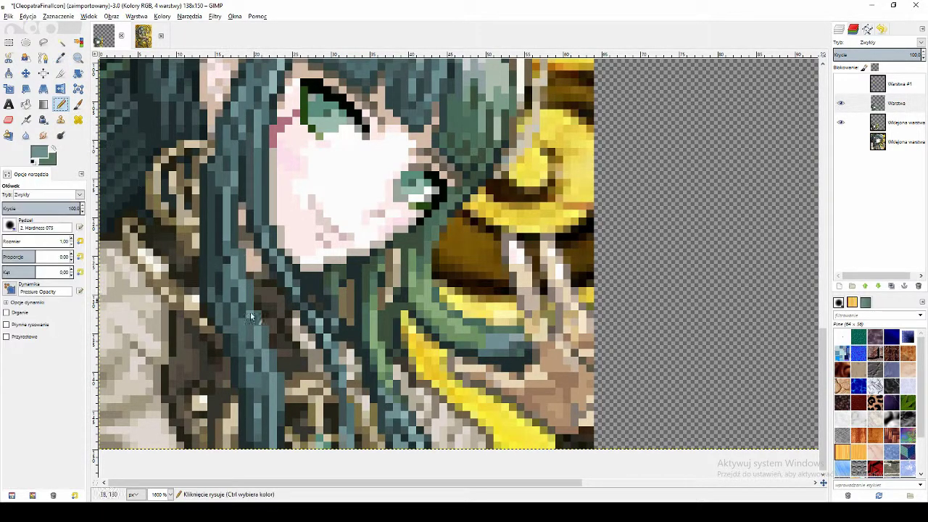
Step: Pencil the clothing beside the large strand with sampled dark grey, comparing it with the pasted layer hidden and shown
click(61, 58)
click(840, 122)
click(840, 122)
click(227, 341)
click(61, 105)
click(840, 123)
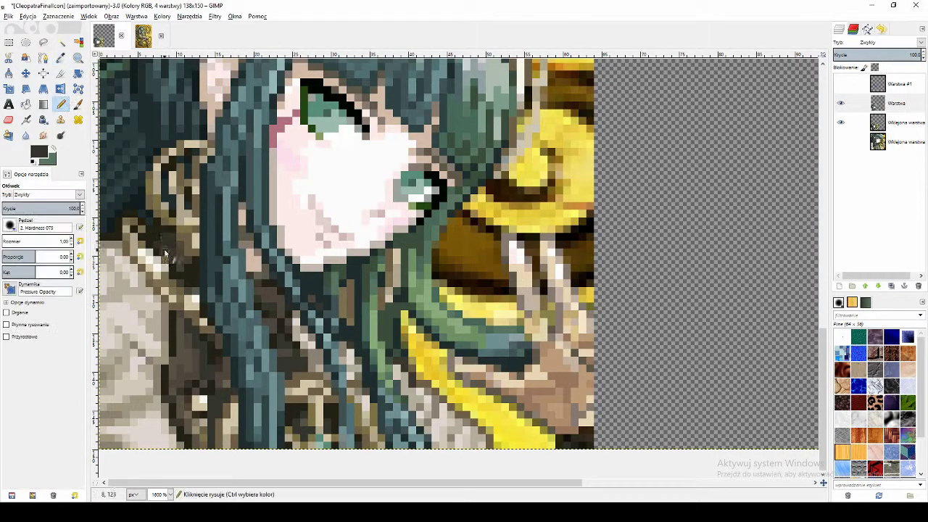
key(o)
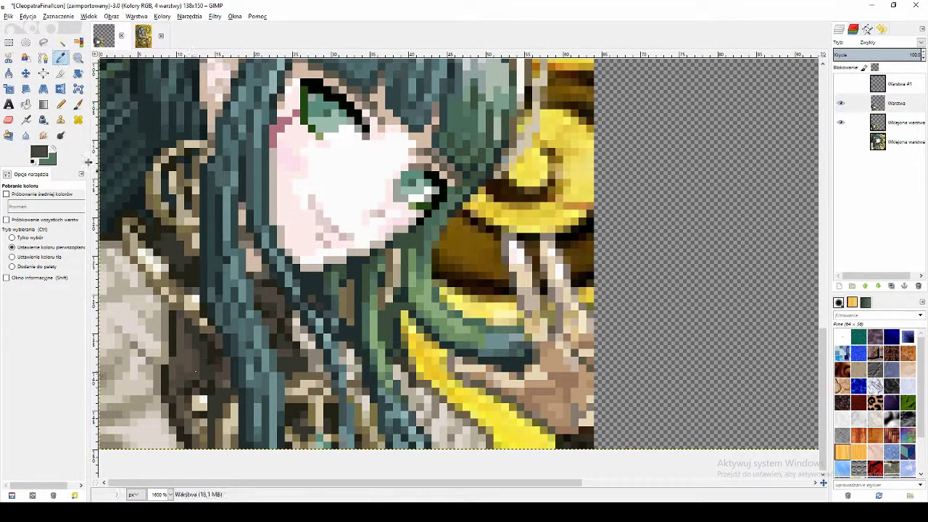
key(n)
Step: Sample a dark tone from the pasted layer and retouch the clothing between the large and thin strands
click(840, 102)
click(841, 103)
key(o)
click(886, 123)
click(284, 336)
key(n)
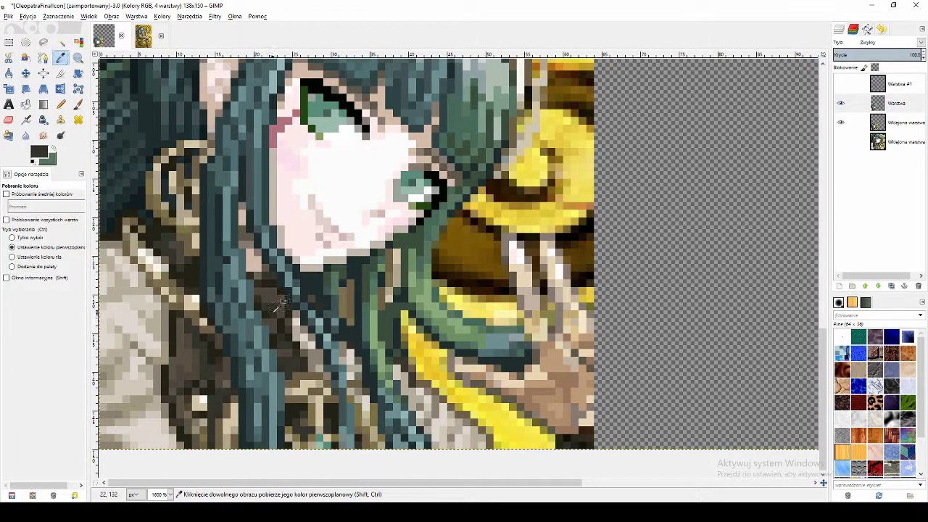
click(840, 123)
Step: Sample beige and neighbouring colours around the green strand's lower part while comparing the drawing and pasted layers
key(o)
click(366, 369)
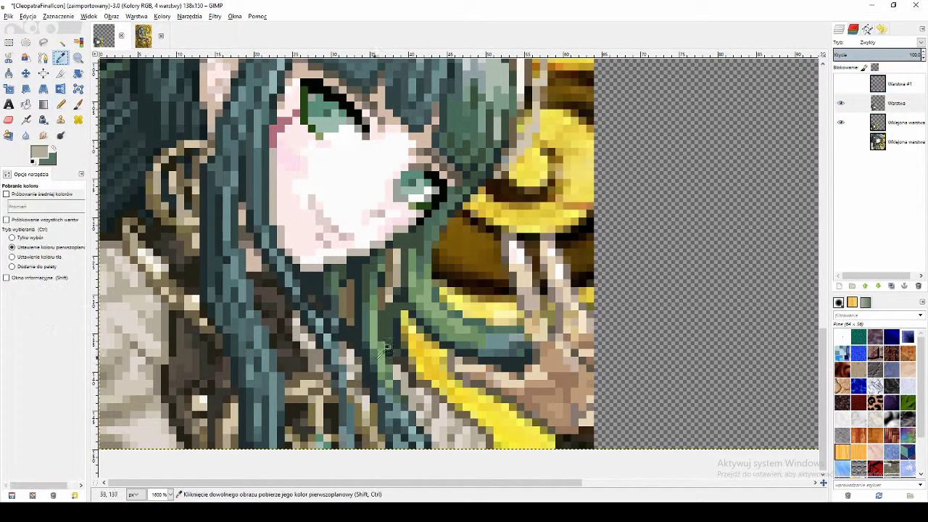
ctrl+click(379, 344)
click(841, 103)
click(840, 103)
ctrl+click(367, 421)
click(841, 122)
click(840, 122)
ctrl+click(367, 427)
Step: Retouch the lower end of the thin strand on the drawing layer and check it with the pasted layer hidden
click(896, 103)
ctrl+click(353, 419)
click(343, 441)
click(841, 124)
click(841, 124)
key(n)
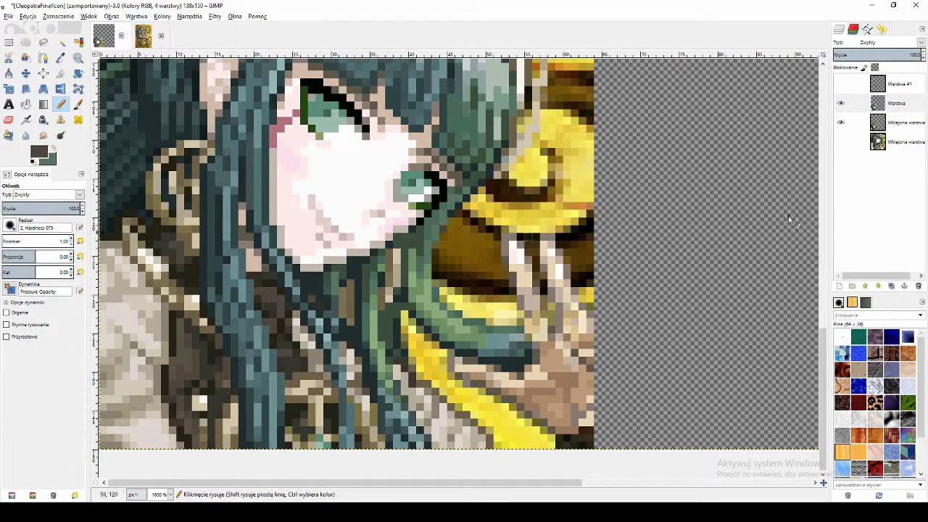
Step: Examine the whole icon at reduced zoom with the drawing and pasted layers hidden and shown
click(841, 122)
click(842, 122)
click(842, 123)
click(841, 123)
scroll(542, 318, down, 4)
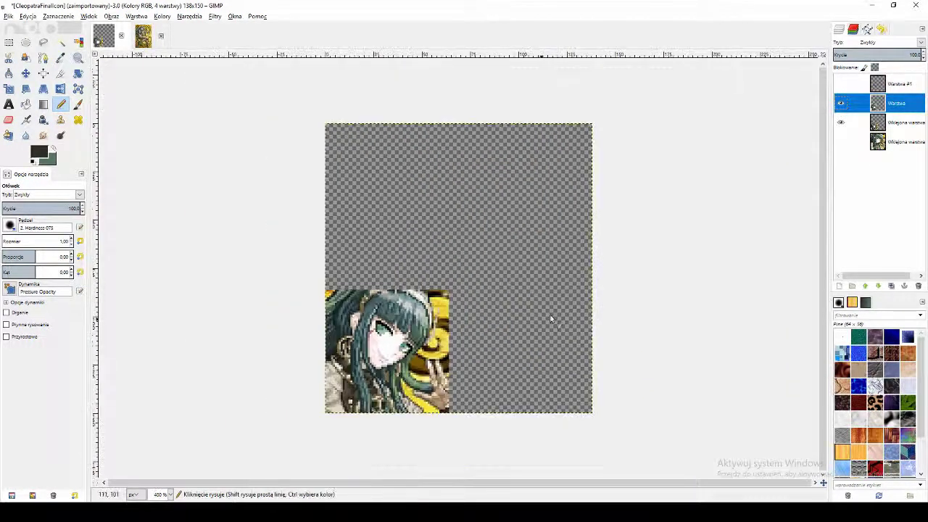
click(841, 122)
click(841, 103)
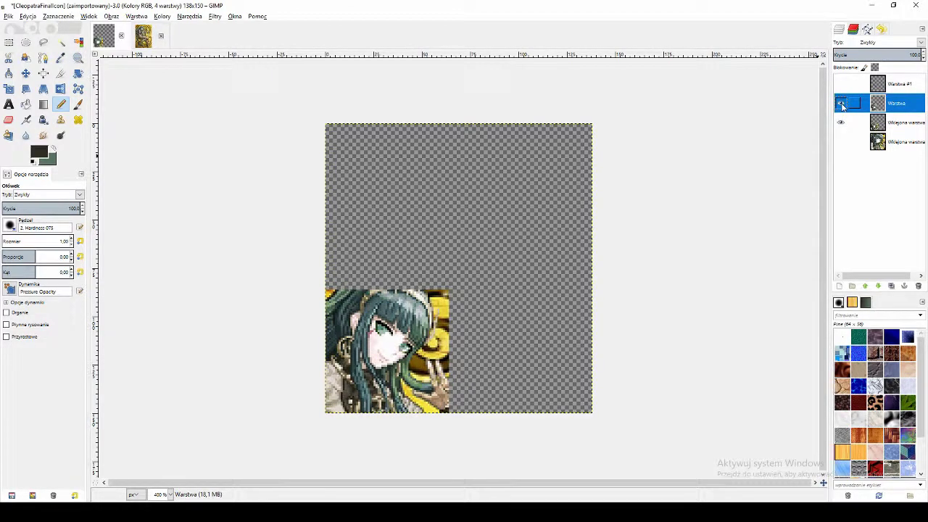
Step: Sample a near-black clothing colour from the pasted layer for the pencil
scroll(435, 376, up, 3)
click(895, 122)
key(o)
scroll(325, 473, up, 1)
drag(329, 484, 311, 484)
click(841, 103)
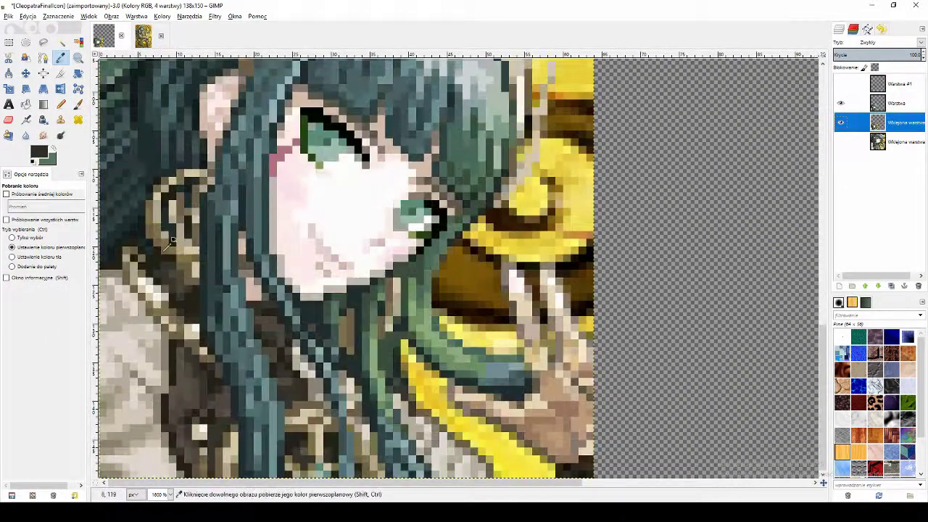
key(n)
Step: Compare the dark clothing on the drawing layer with the pasted layer beneath it
click(841, 103)
click(841, 103)
click(895, 102)
click(841, 103)
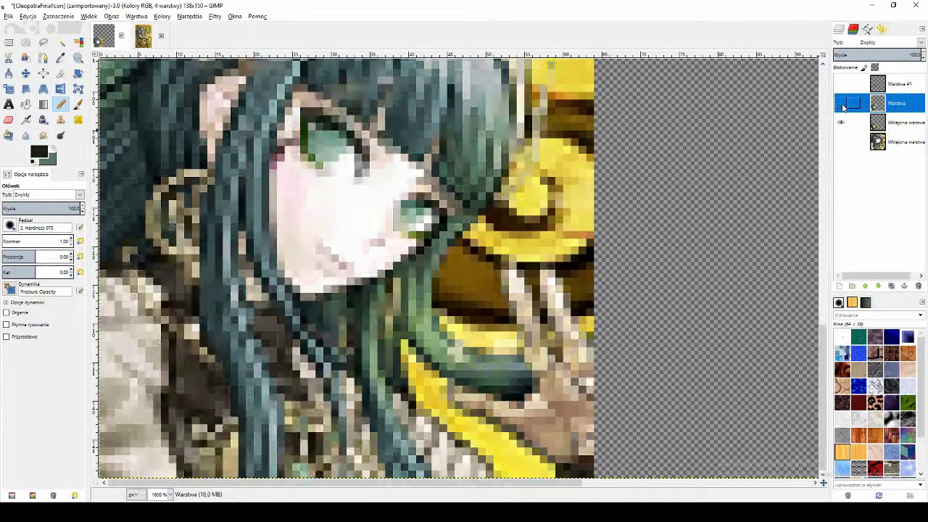
click(840, 104)
click(840, 103)
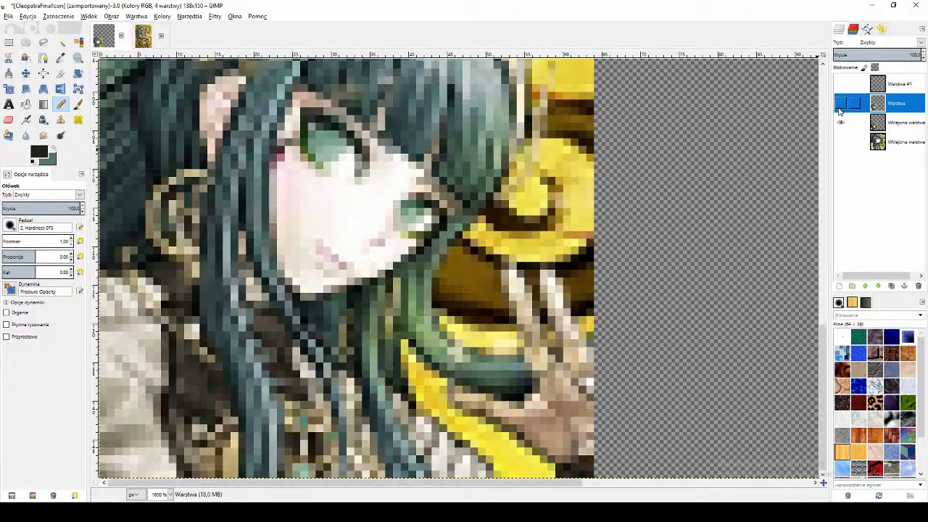
click(841, 104)
Step: Retouch the dark clothing above and around the pale button with near-black and brown tones sampled nearby
ctrl+click(190, 408)
click(190, 410)
ctrl+click(192, 411)
ctrl+click(176, 377)
click(840, 103)
click(840, 104)
ctrl+click(177, 348)
ctrl+click(180, 367)
click(182, 371)
ctrl+click(178, 342)
Step: Check the retouched clothing by hiding and showing the drawing layer, close up and at reduced zoom
click(842, 104)
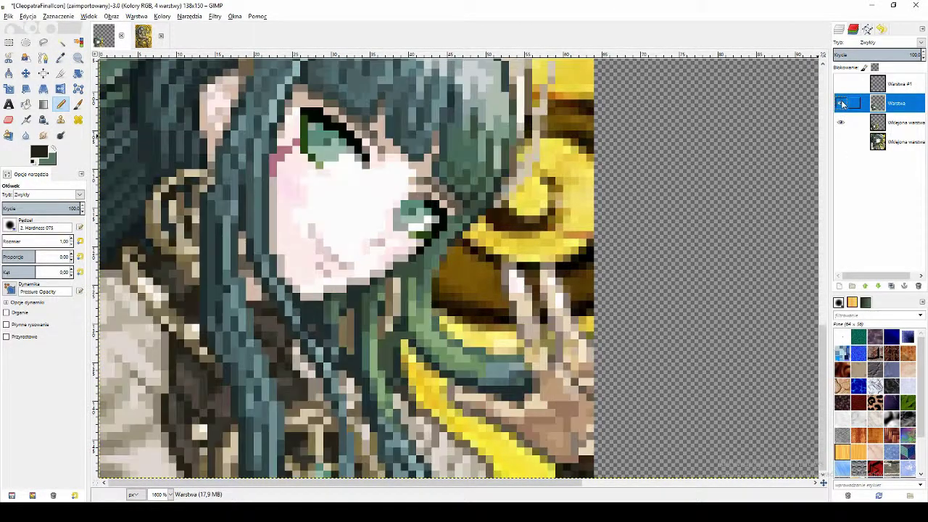
click(841, 103)
click(841, 103)
click(842, 103)
click(841, 104)
scroll(714, 211, down, 2)
Step: Add the gold texture as a layer beneath the drawing layer and scale it down proportionally
click(143, 38)
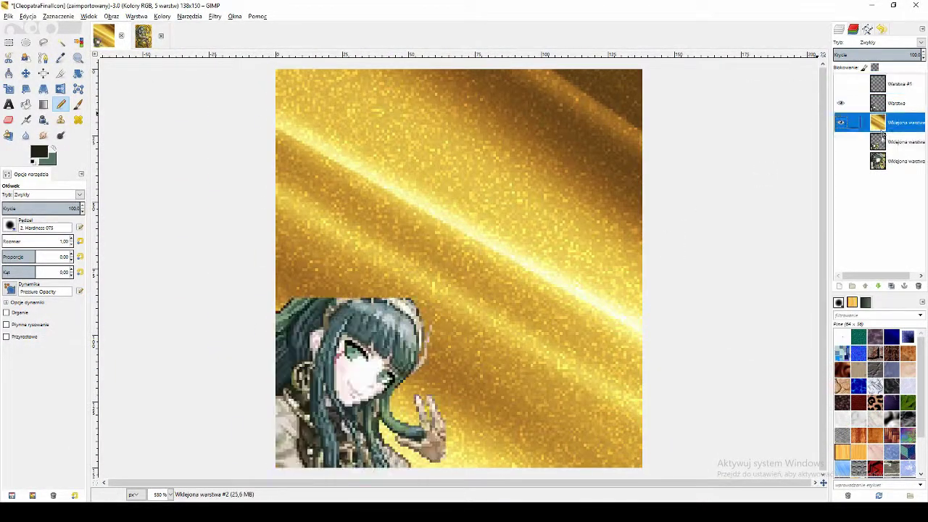
key(minus)
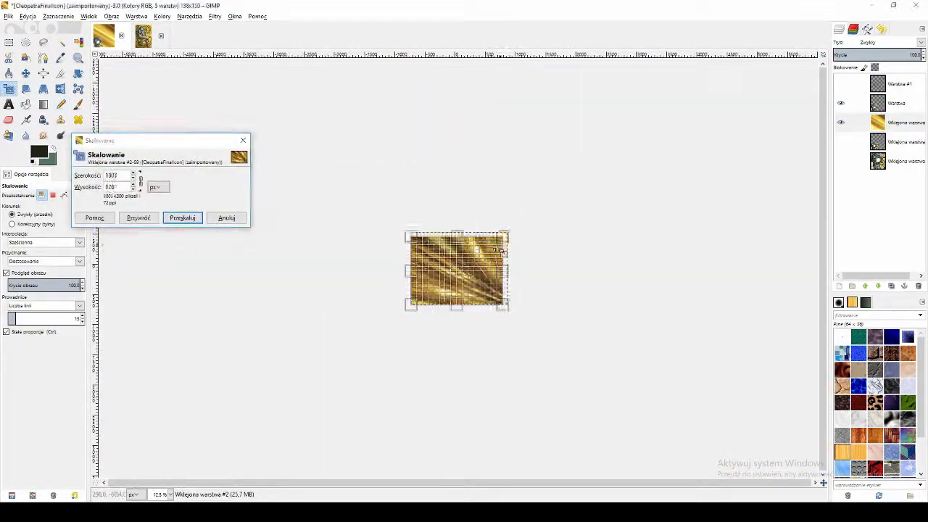
drag(500, 250, 470, 260)
drag(410, 305, 432, 289)
click(183, 217)
Step: Move the scaled gold texture so that it covers the canvas behind the character
scroll(458, 269, up, 7)
click(26, 73)
drag(413, 319, 590, 221)
scroll(570, 348, up, 3)
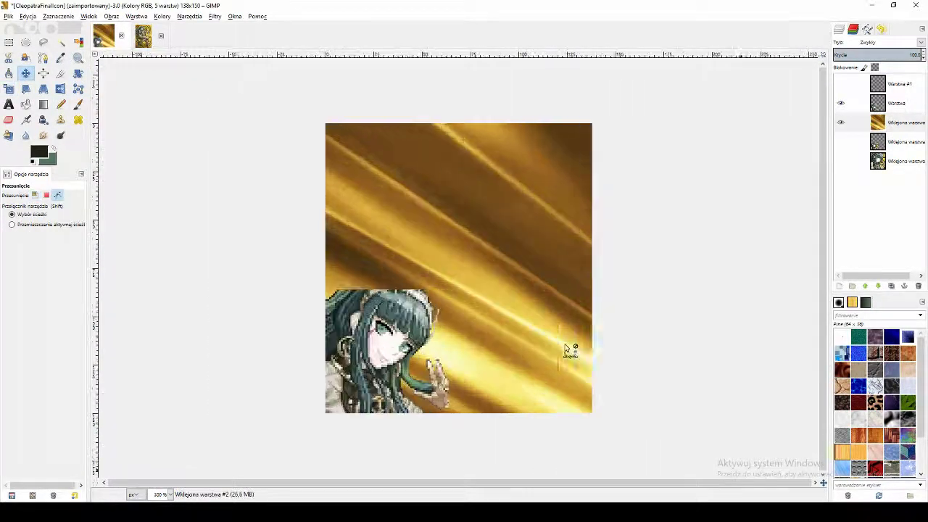
Step: Touch up the outer edge of the hand on the drawing layer with a tan tone sampled nearby
click(880, 120)
click(111, 16)
click(876, 107)
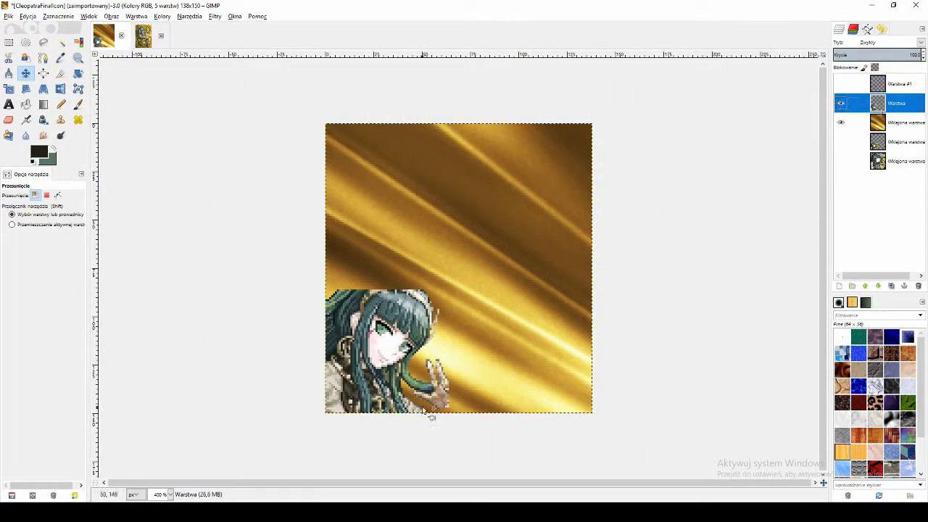
scroll(444, 414, up, 3)
key(o)
scroll(376, 395, up, 1)
key(n)
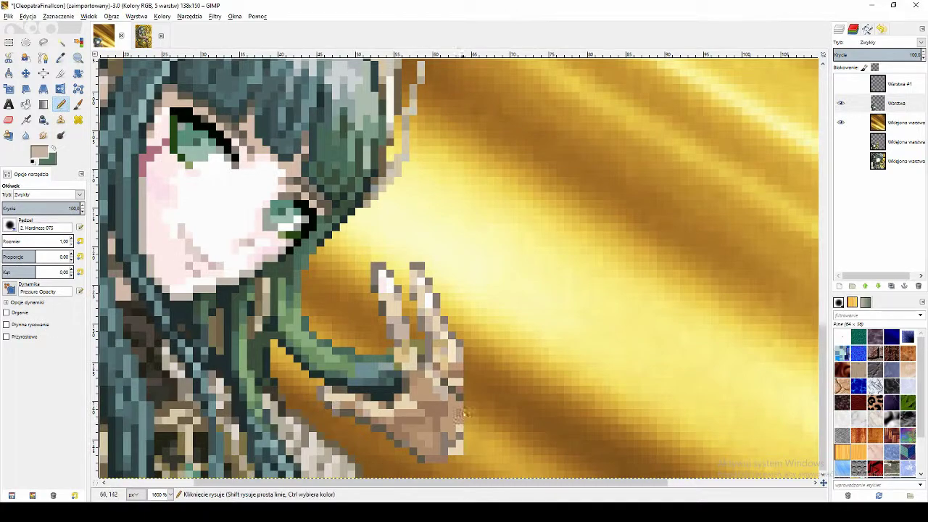
Step: Select the dark brown clothing pixels by colour and fill them with a near-black brown derived from the sampled tone
drag(346, 483, 254, 482)
scroll(283, 326, up, 2)
scroll(283, 326, down, 2)
click(78, 42)
click(184, 340)
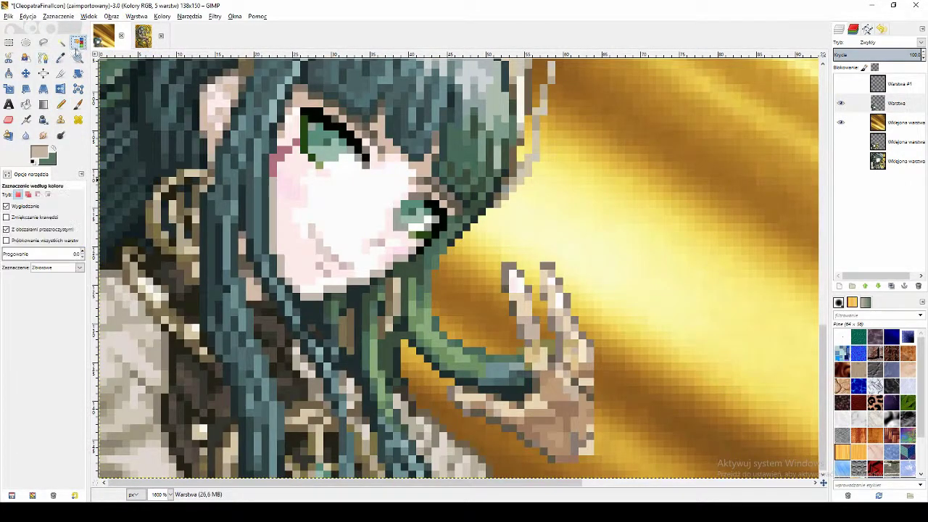
key(o)
click(185, 341)
click(39, 151)
click(137, 219)
click(244, 286)
key(shift+b)
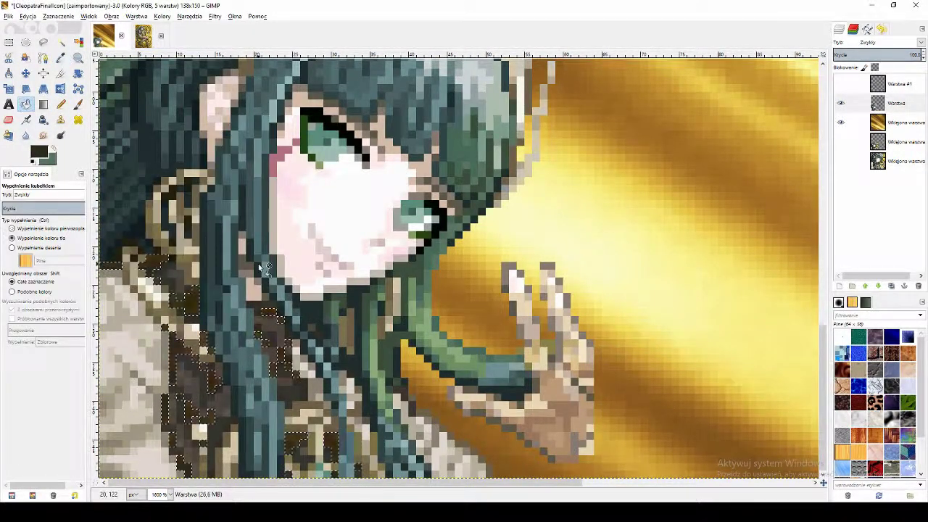
Step: Select the outline tone by colour, limit the selection to the hand, and fill it with a lighter grey-brown
scroll(244, 213, down, 6)
scroll(401, 330, up, 4)
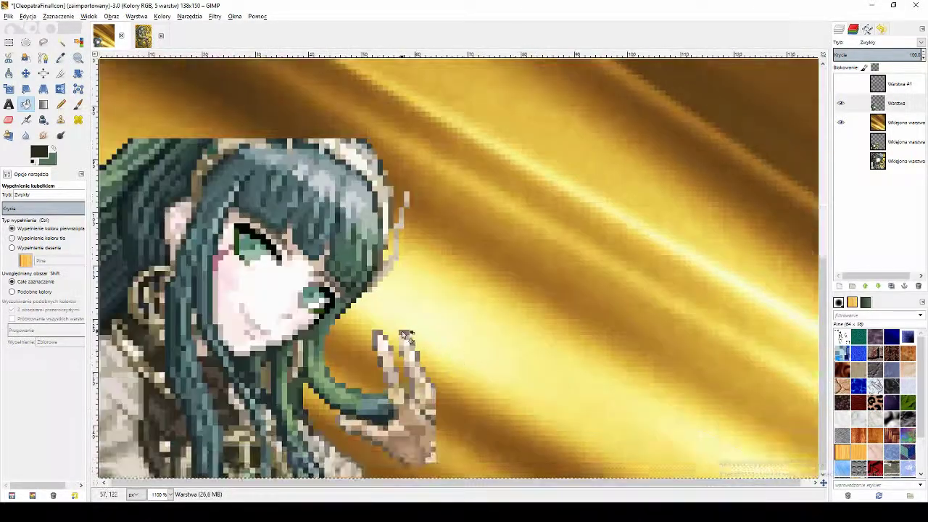
key(shift+o)
drag(135, 190, 152, 176)
scroll(312, 290, down, 2)
scroll(317, 276, up, 2)
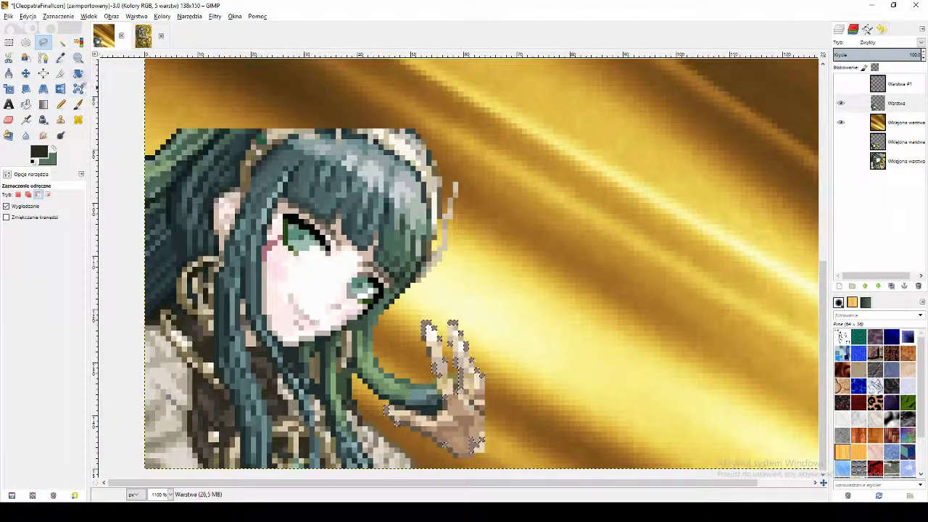
key(shift+b)
click(58, 16)
click(61, 40)
Step: Select the hand's remaining darker outline pixels by colour and fill them with an adjusted brown-grey
scroll(484, 442, up, 1)
key(shift+o)
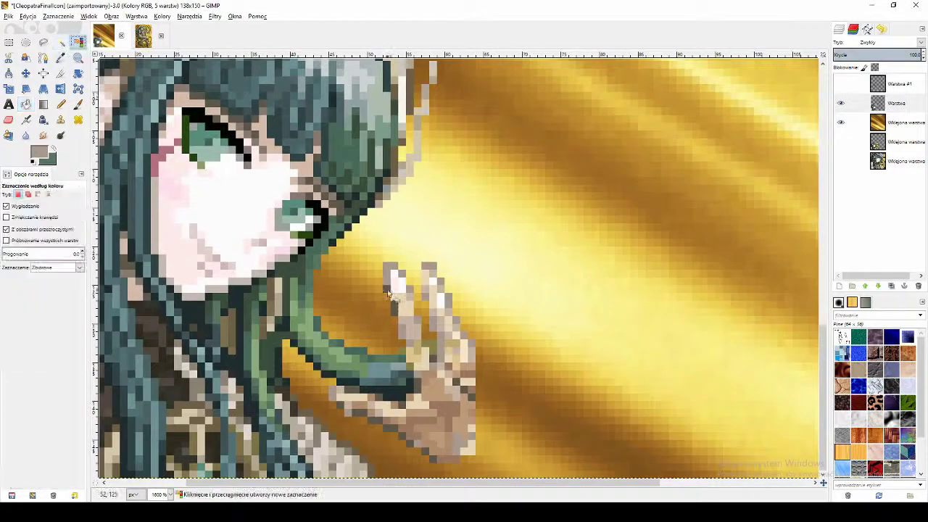
click(396, 265)
key(f)
scroll(396, 264, down, 2)
drag(293, 154, 291, 152)
scroll(426, 313, up, 2)
key(o)
click(39, 150)
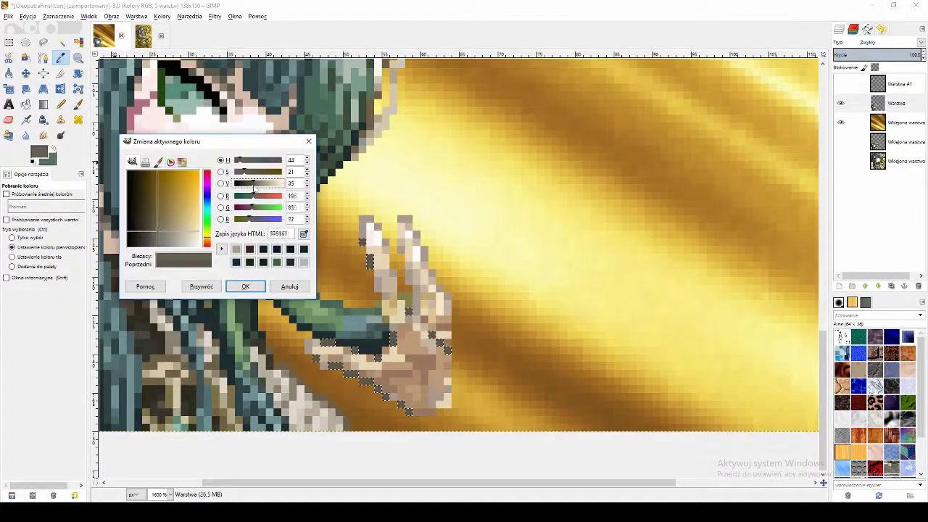
click(159, 230)
click(246, 287)
key(shift+b)
click(370, 261)
click(58, 16)
click(61, 40)
Step: Cut away the narrow strip of pixels along the hand's outer right edge
scroll(425, 291, down, 2)
scroll(426, 312, up, 3)
key(r)
drag(462, 295, 449, 417)
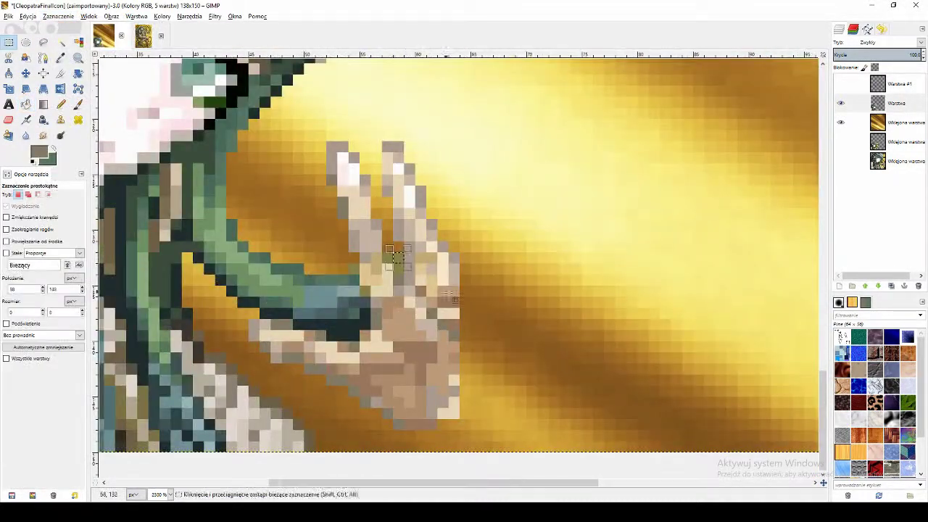
key(ctrl+x)
Step: Compare the face with the full-size reference artwork and retouch it with tones sampled there, including the rose beside the eye
scroll(484, 356, down, 4)
click(144, 36)
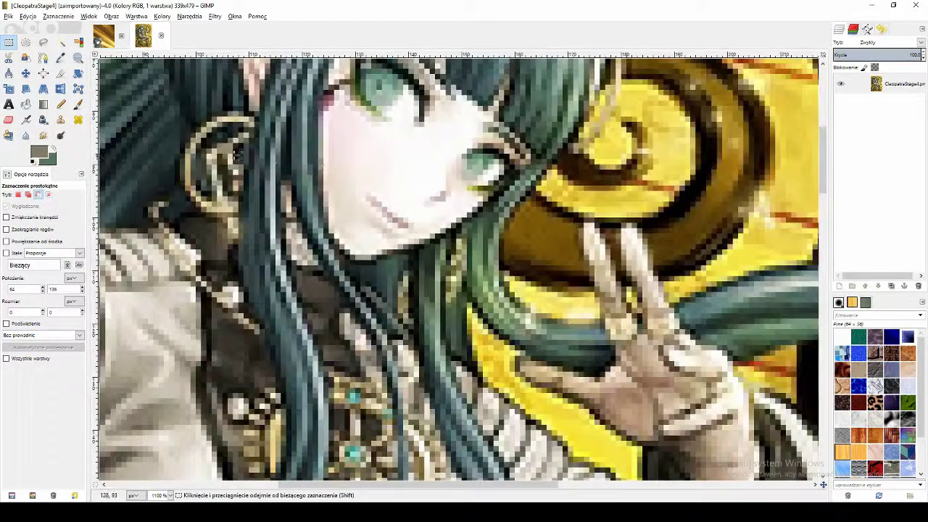
scroll(329, 172, up, 2)
key(o)
click(331, 203)
click(104, 35)
scroll(359, 374, up, 5)
key(n)
scroll(395, 400, down, 1)
scroll(405, 400, down, 3)
click(144, 36)
click(104, 36)
click(144, 36)
key(o)
click(103, 36)
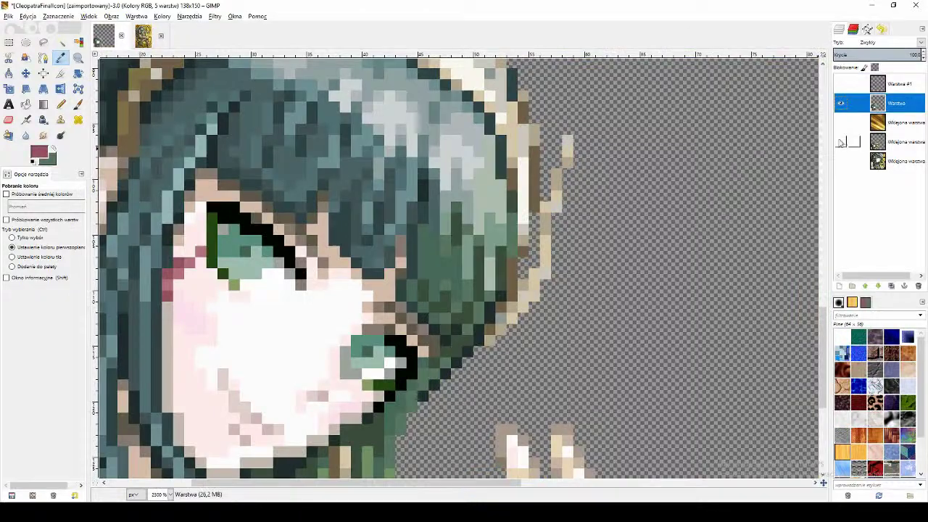
Step: Sample the iris green from the pixelated reference layer and retouch the eyes on the drawing layer with it
click(840, 142)
click(841, 103)
click(899, 142)
click(236, 251)
click(840, 103)
click(897, 103)
key(n)
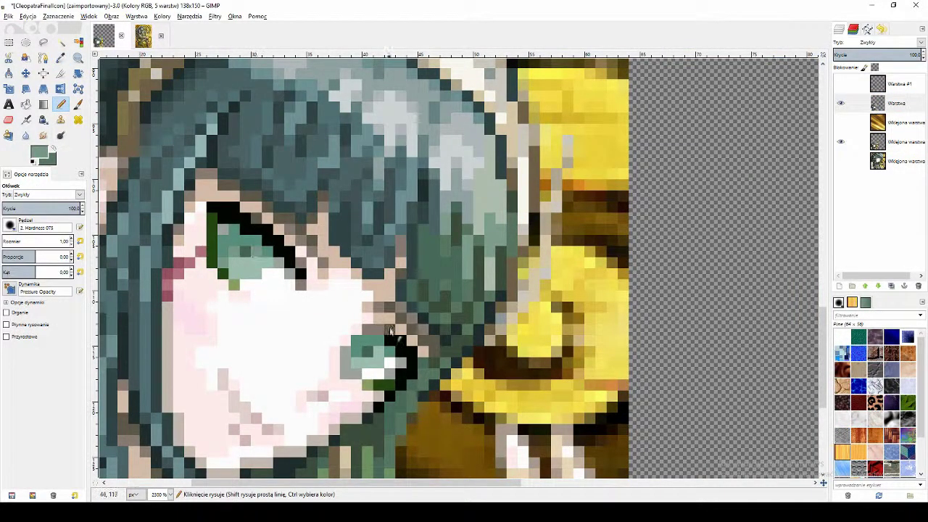
scroll(391, 331, down, 3)
Step: Hide the pixelated reference layer and copy the drawing layer into a new 339 × 479 px image
click(840, 142)
scroll(542, 285, down, 2)
click(876, 147)
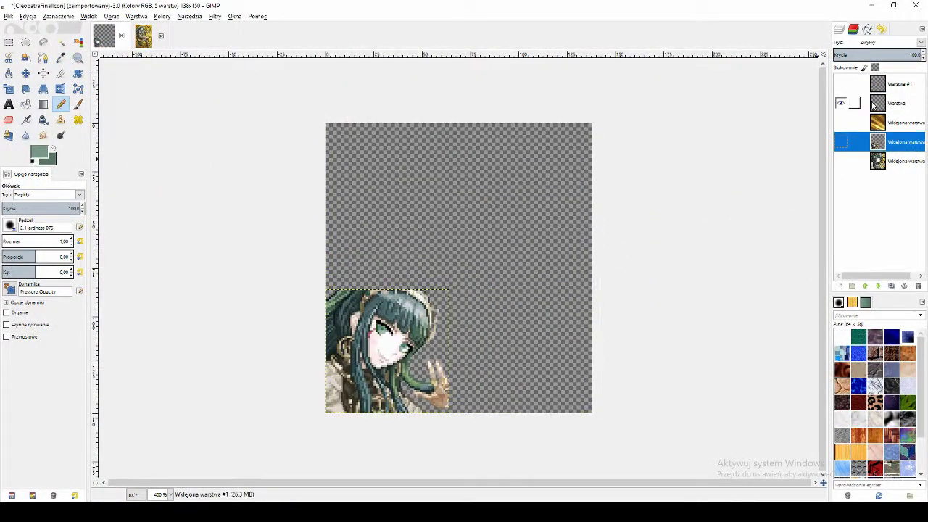
click(898, 142)
click(899, 103)
key(alt+2)
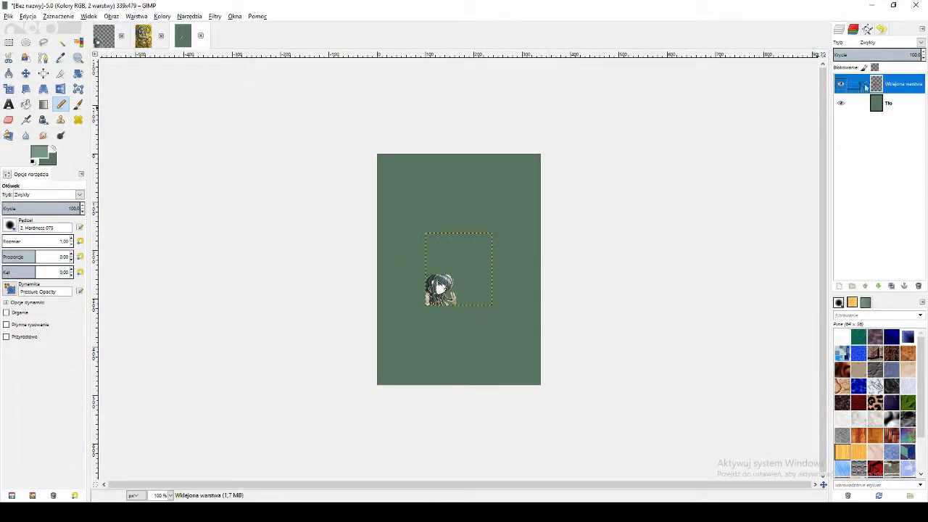
Step: Set the pasted character layer's boundary size to 64 × 64 px, keeping the drawn part
click(136, 16)
click(170, 145)
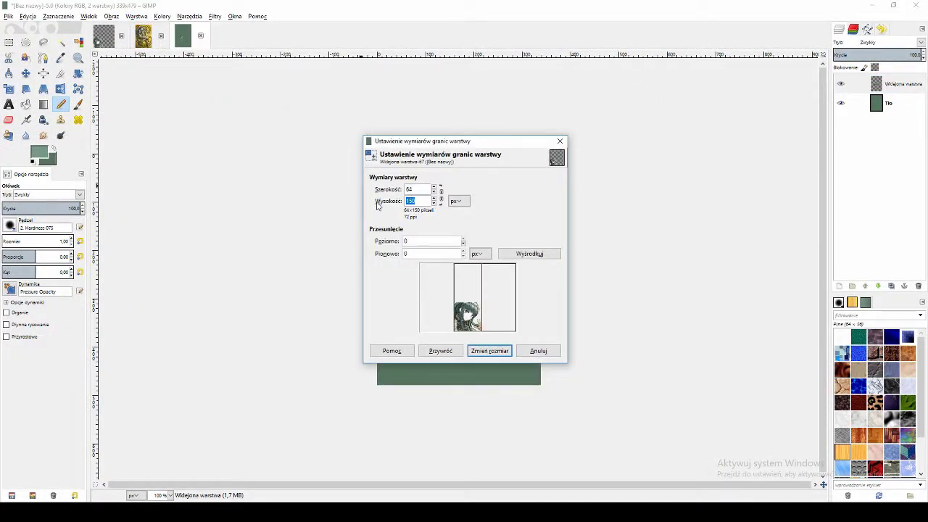
click(489, 379)
Step: Delete the green background layer and fit the canvas to the character layer
scroll(461, 286, up, 4)
right_click(877, 104)
click(792, 188)
click(110, 16)
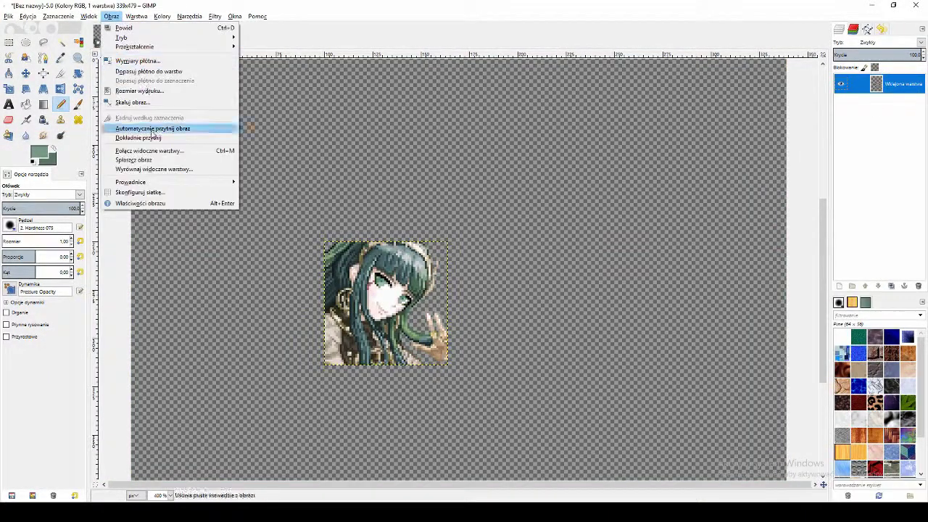
click(134, 72)
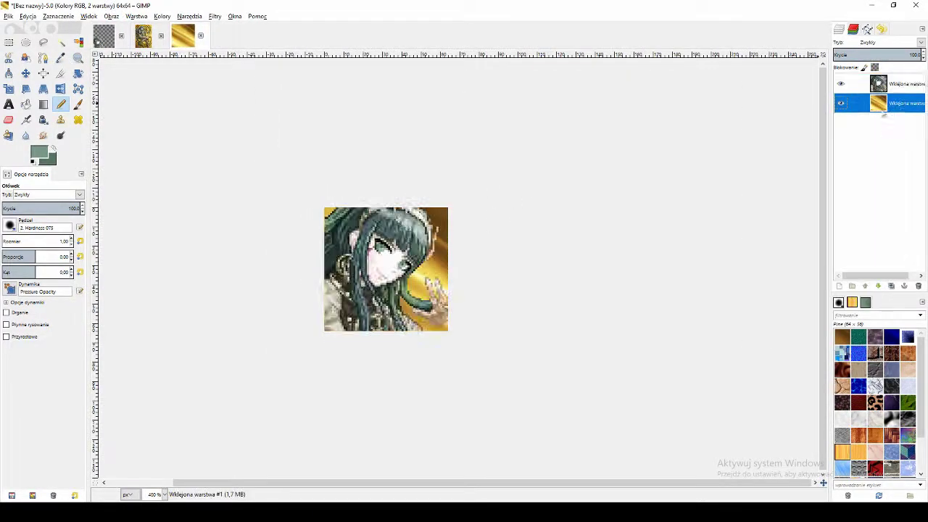
Step: Flip the gold texture layer horizontally and reposition it behind the character
key(m)
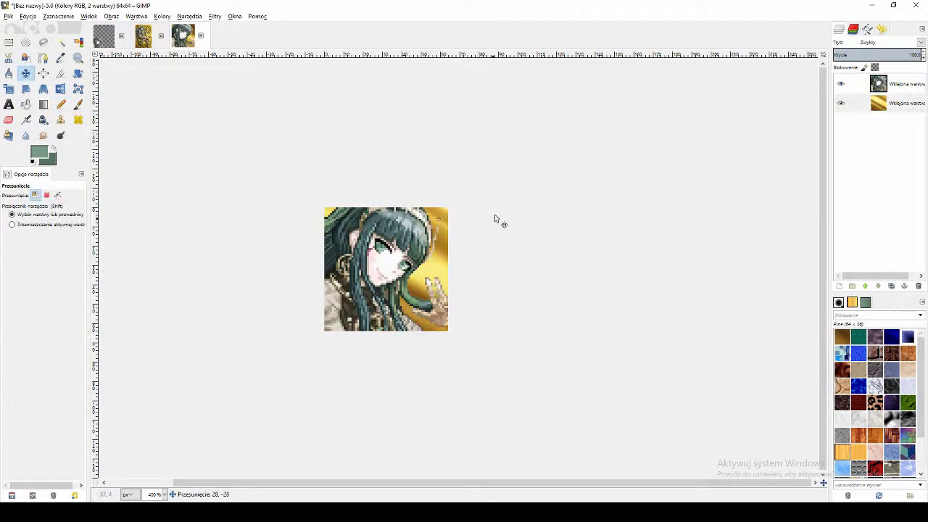
key(4)
key(shift+f)
click(149, 163)
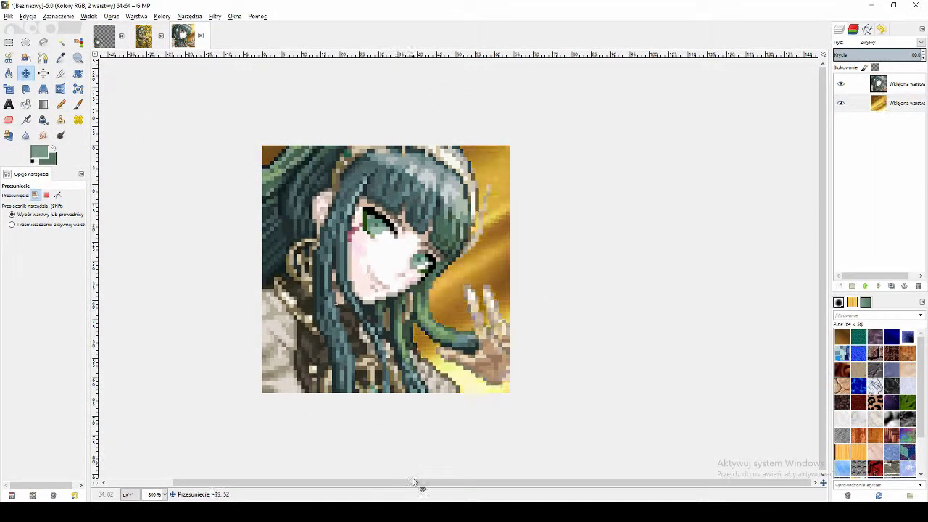
Step: Posterize the gold texture layer to 44 levels
scroll(601, 237, up, 2)
scroll(600, 237, down, 3)
click(162, 16)
click(187, 109)
drag(173, 117, 226, 120)
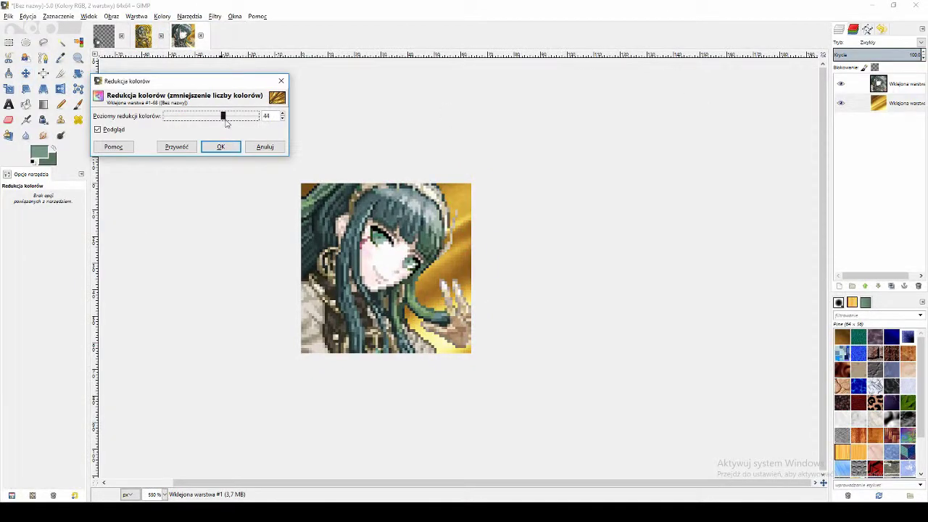
click(220, 148)
Step: Adjust the contrast of the gold texture layer with Brightness-Contrast
click(161, 16)
click(187, 63)
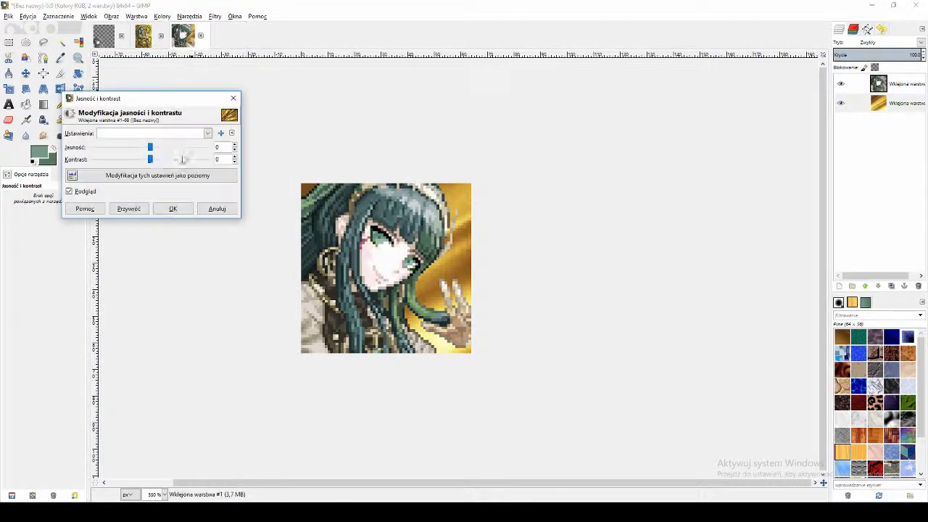
key(Return)
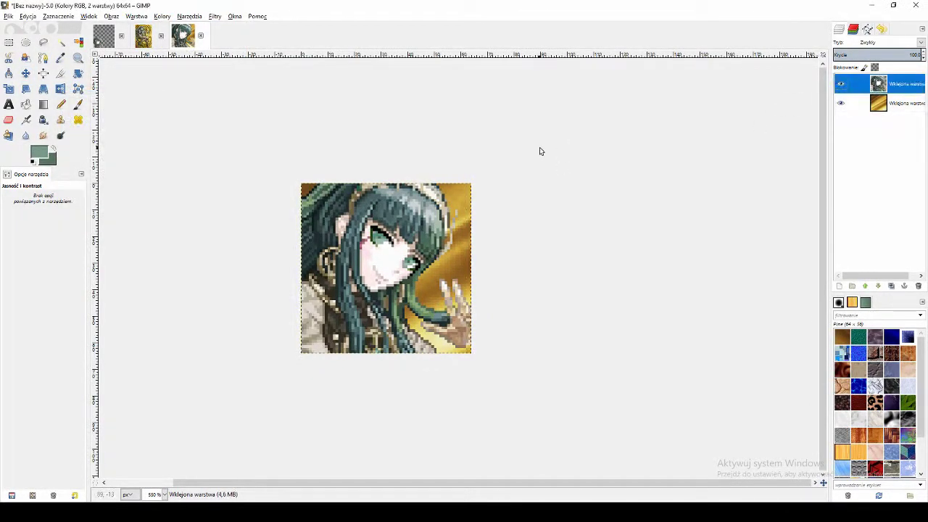